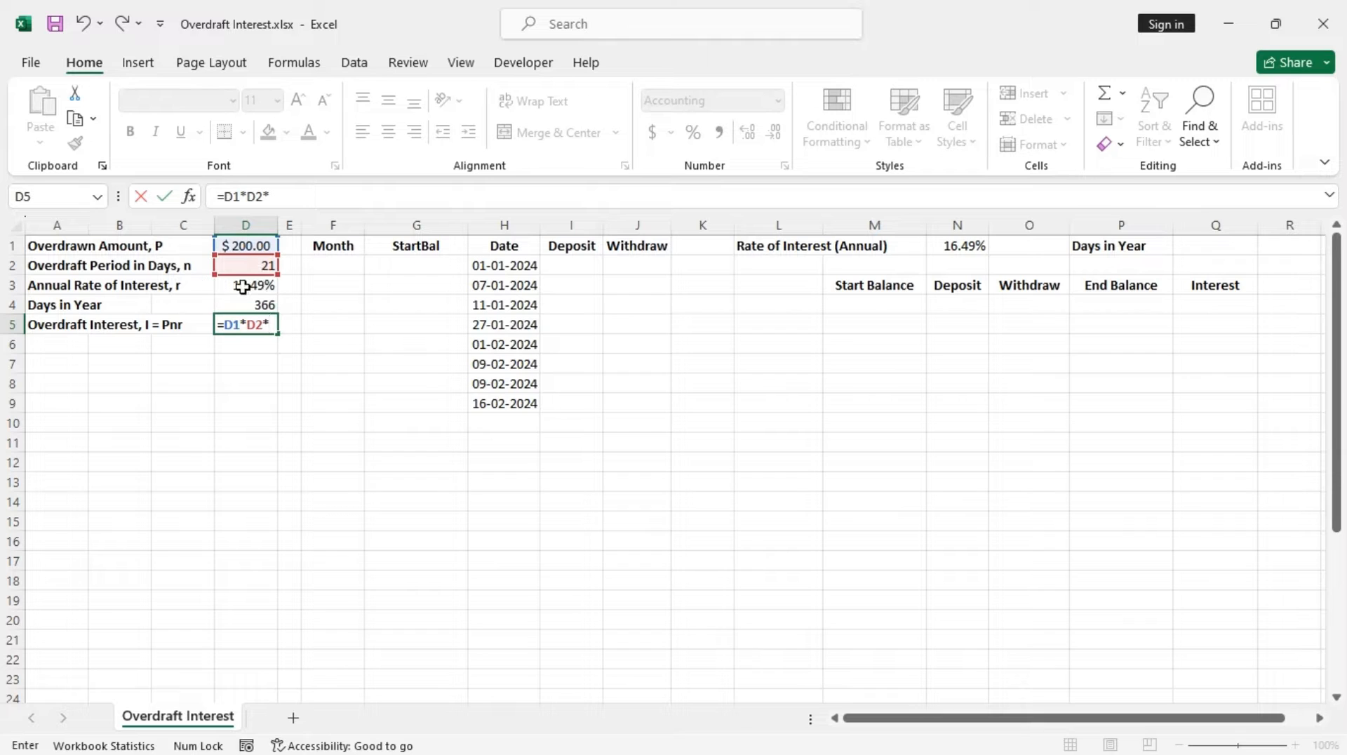
Complete the overdraft interest formula in D5 as =D1*D2*D3/D4
left_click(242, 286)
type("/")
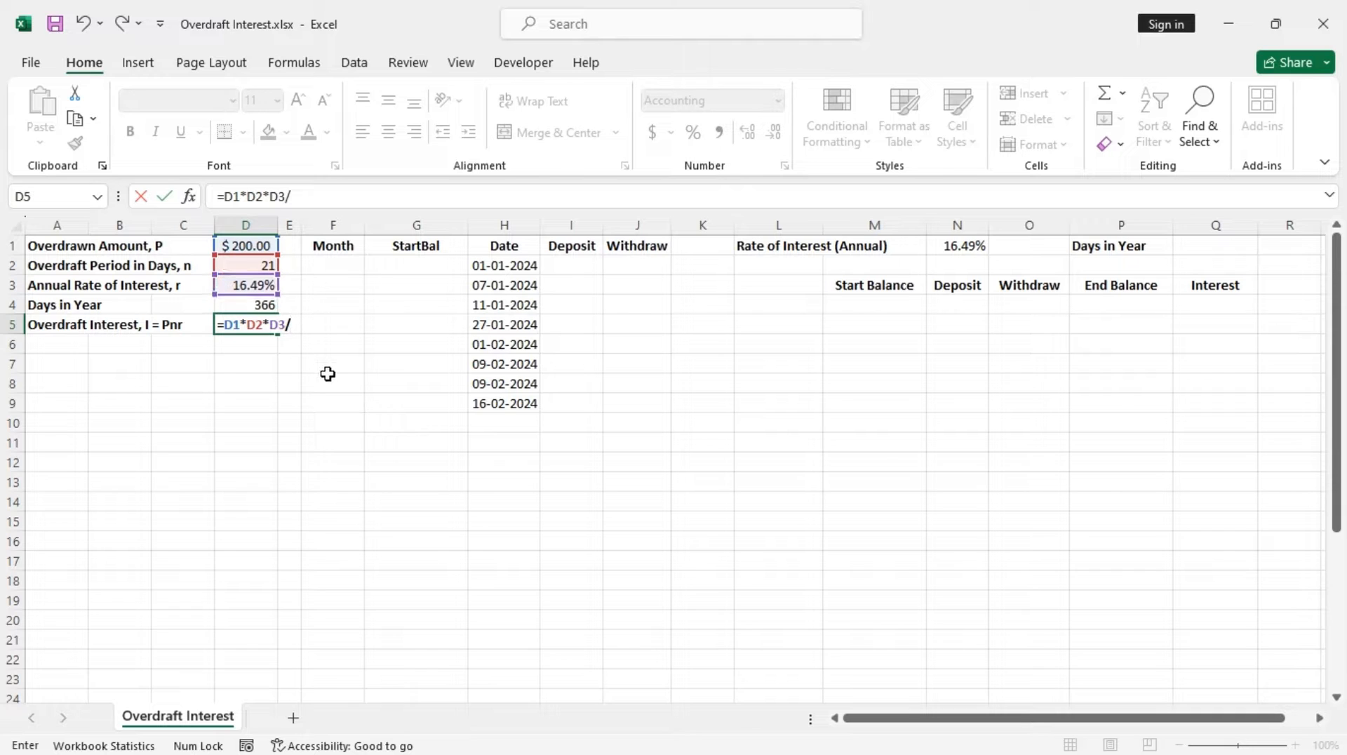
left_click(250, 306)
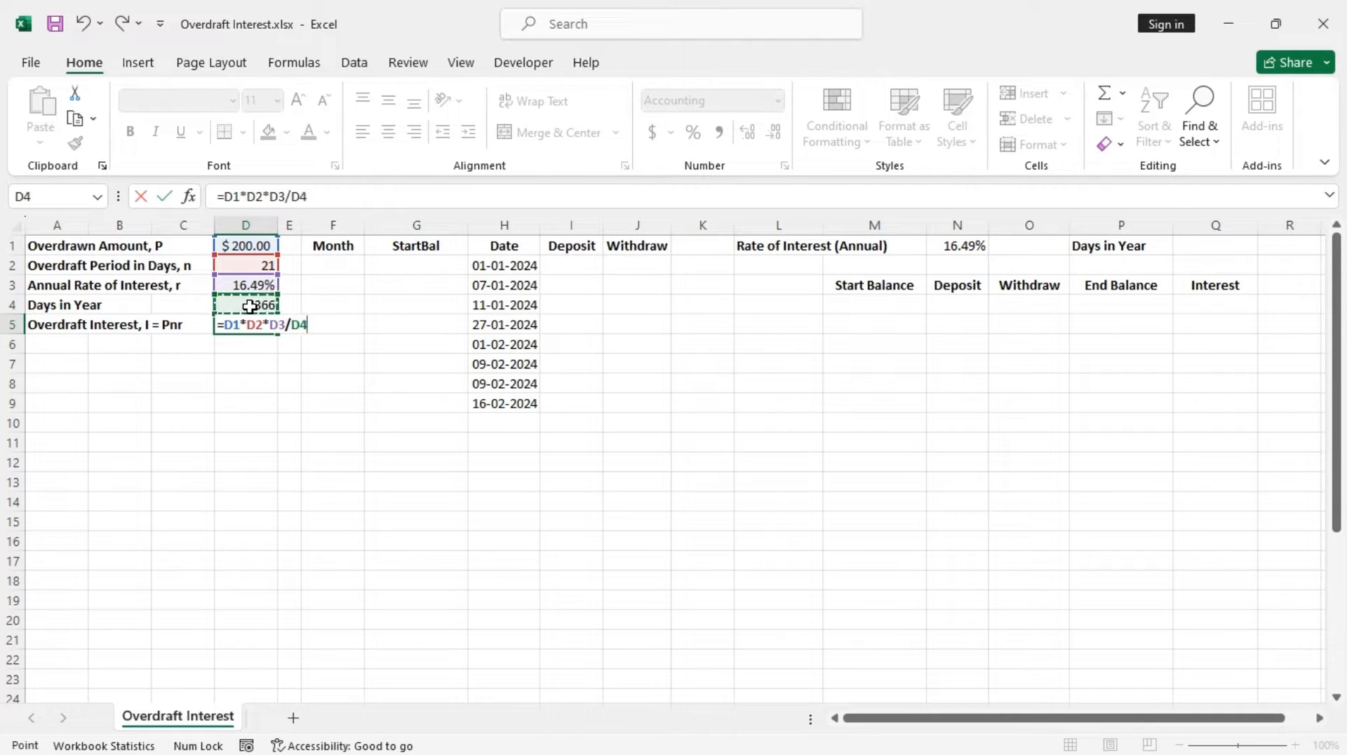
key("Return")
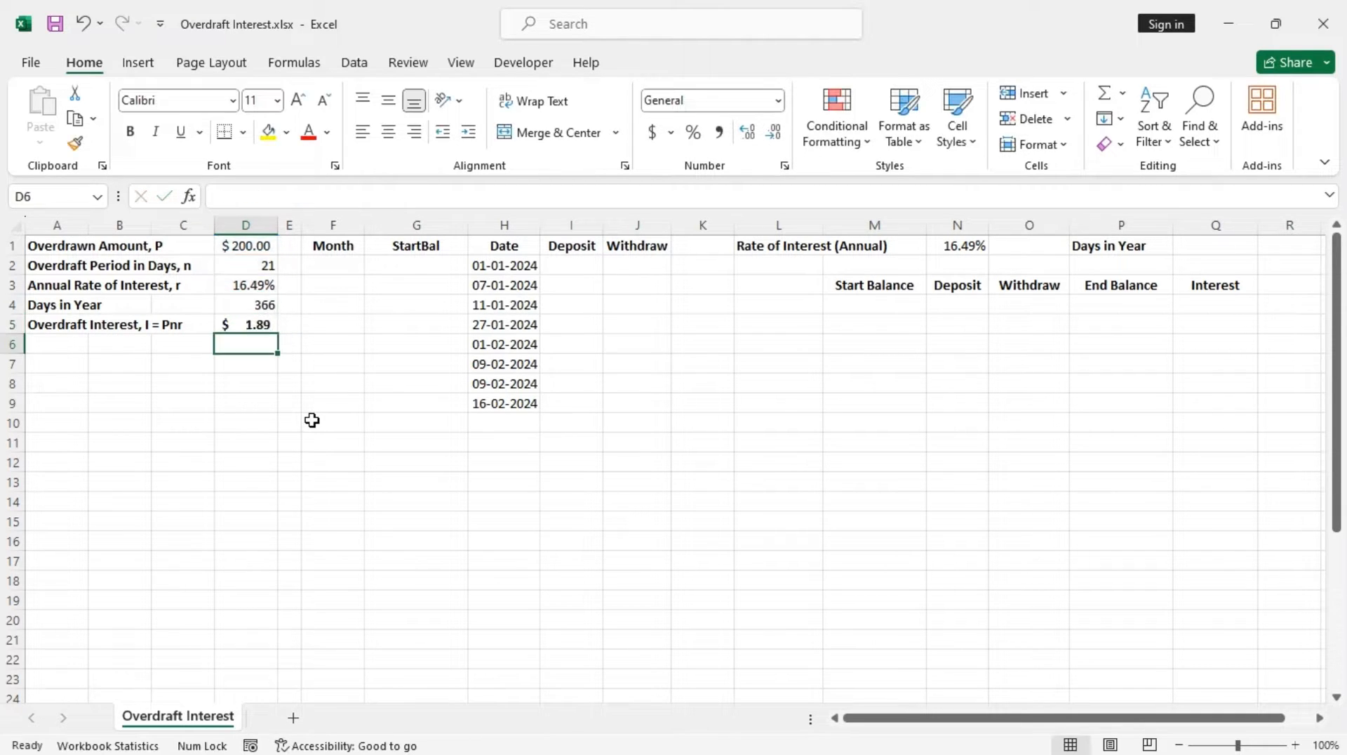
Hide columns A through E
left_click(252, 320)
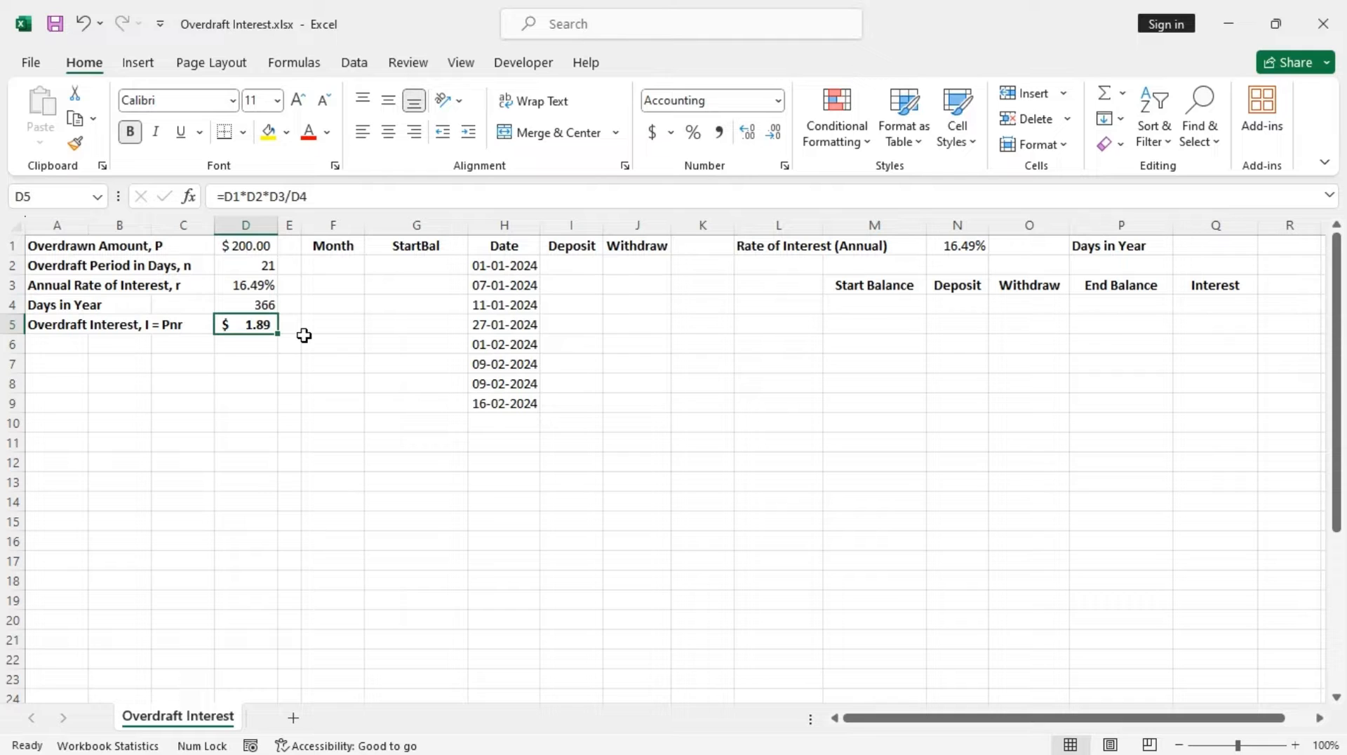
left_click_drag(70, 225, 291, 224)
right_click(167, 339)
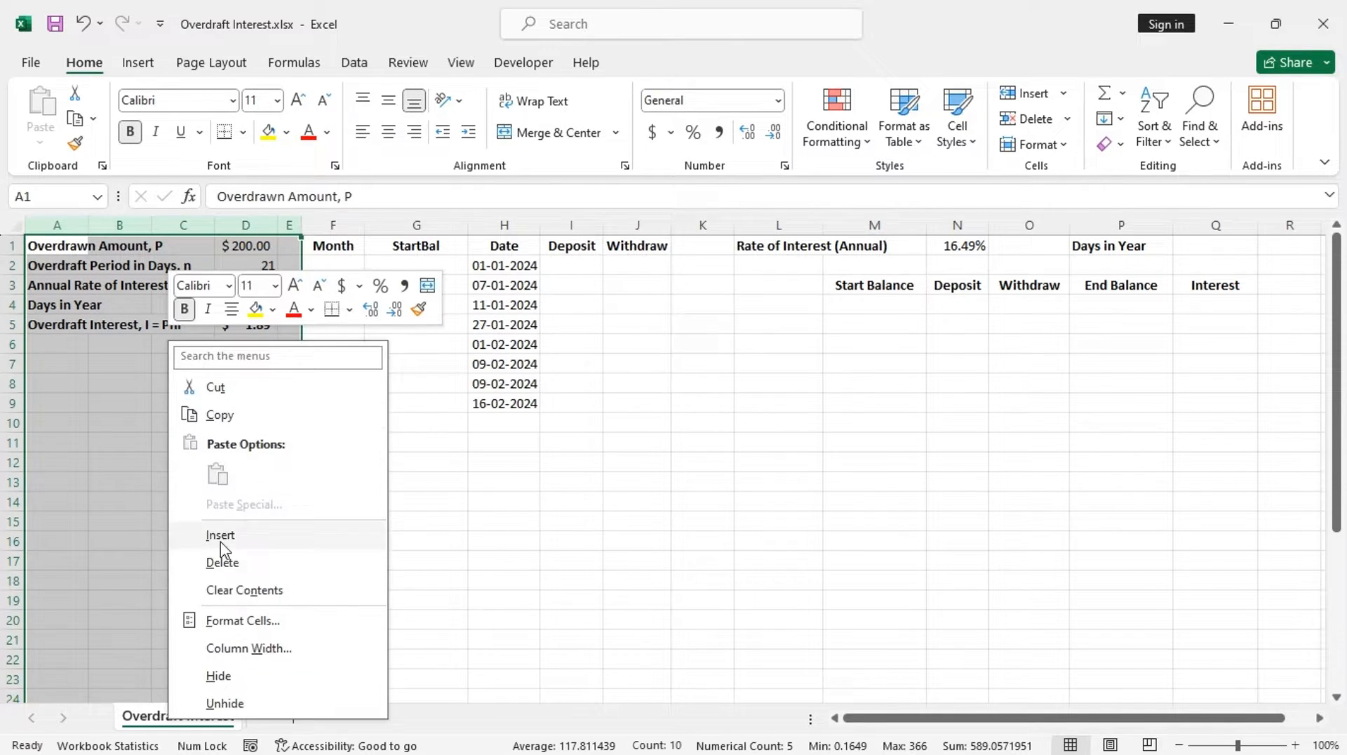
left_click(252, 679)
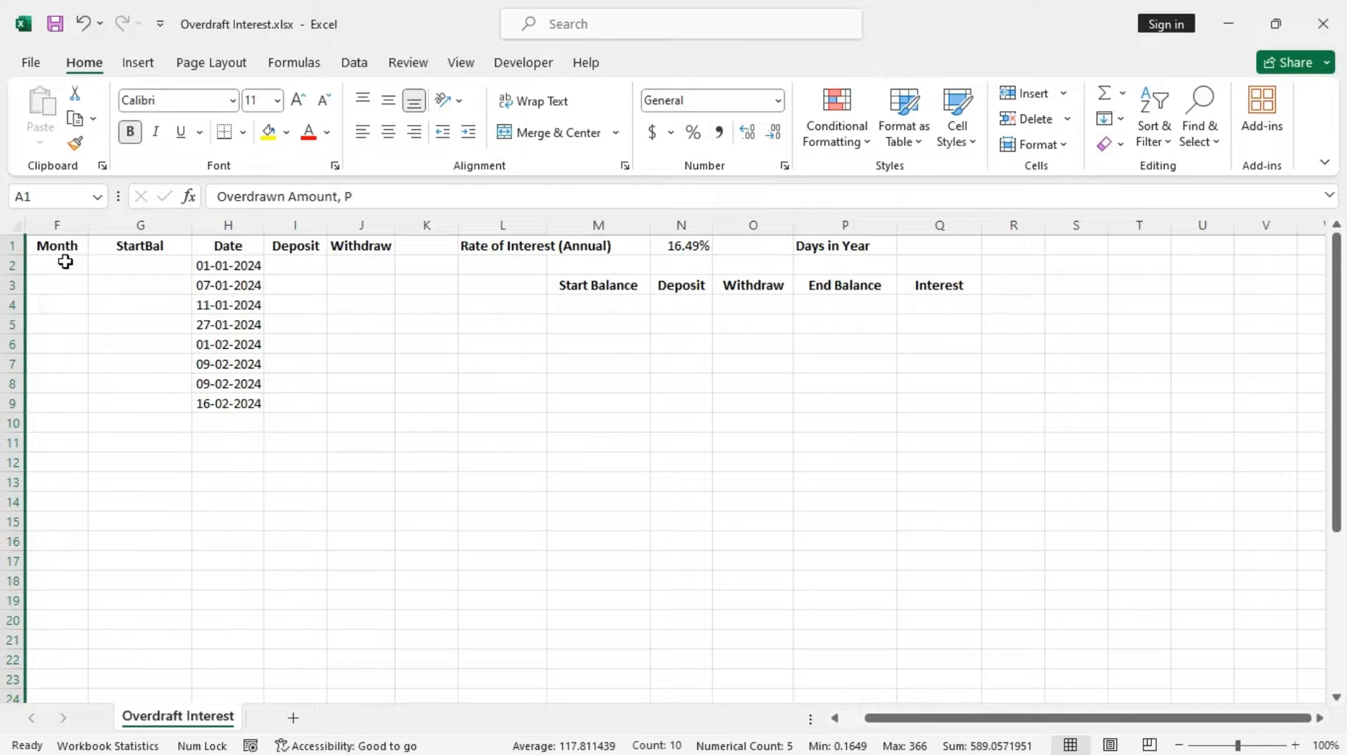
Enter Jan 2024 as the first month in F2
left_click(65, 262)
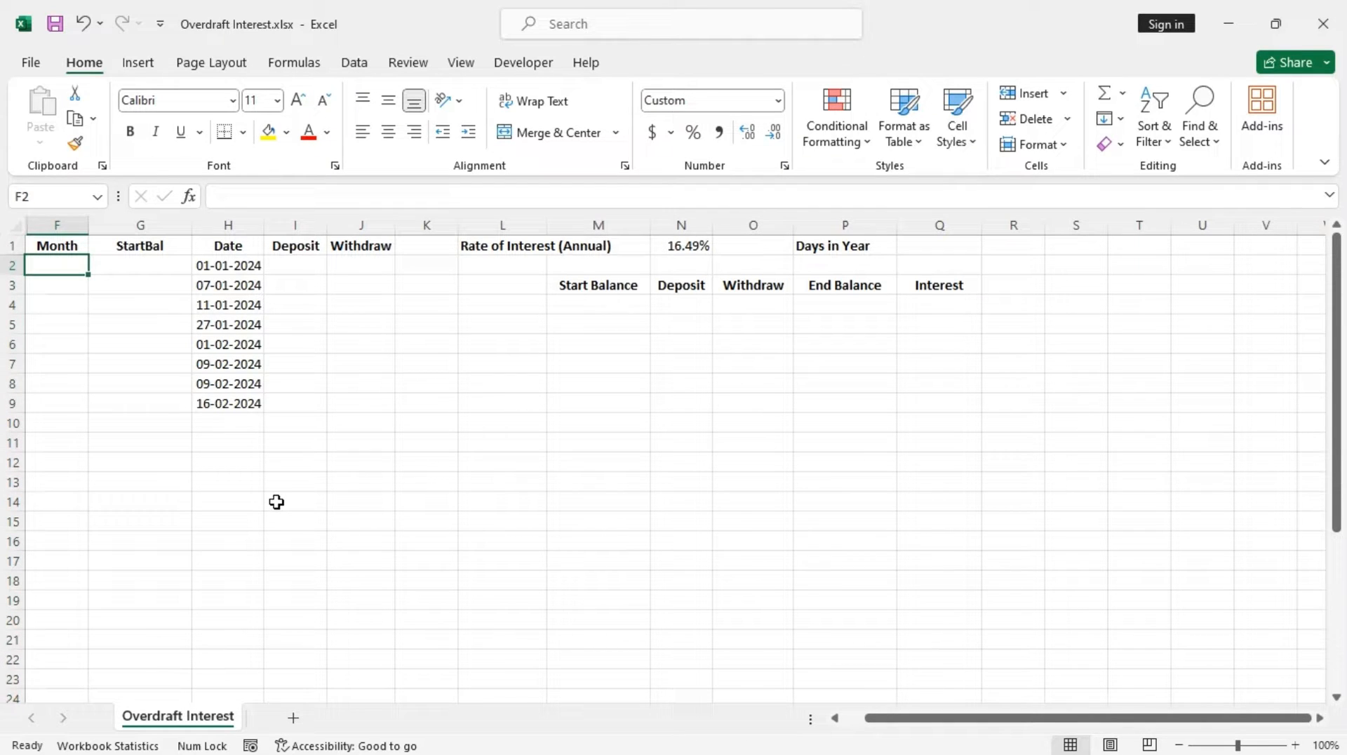
type("Jan")
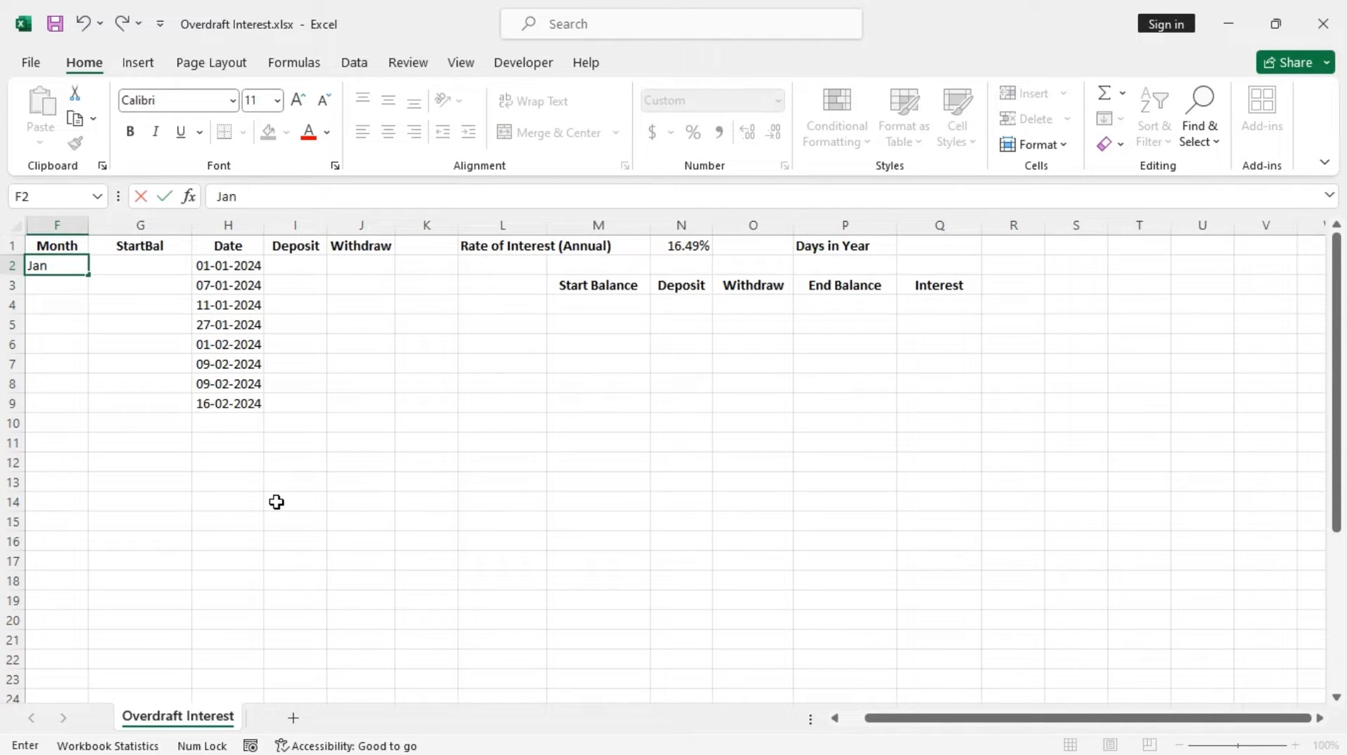
type(" 2024")
key("Return")
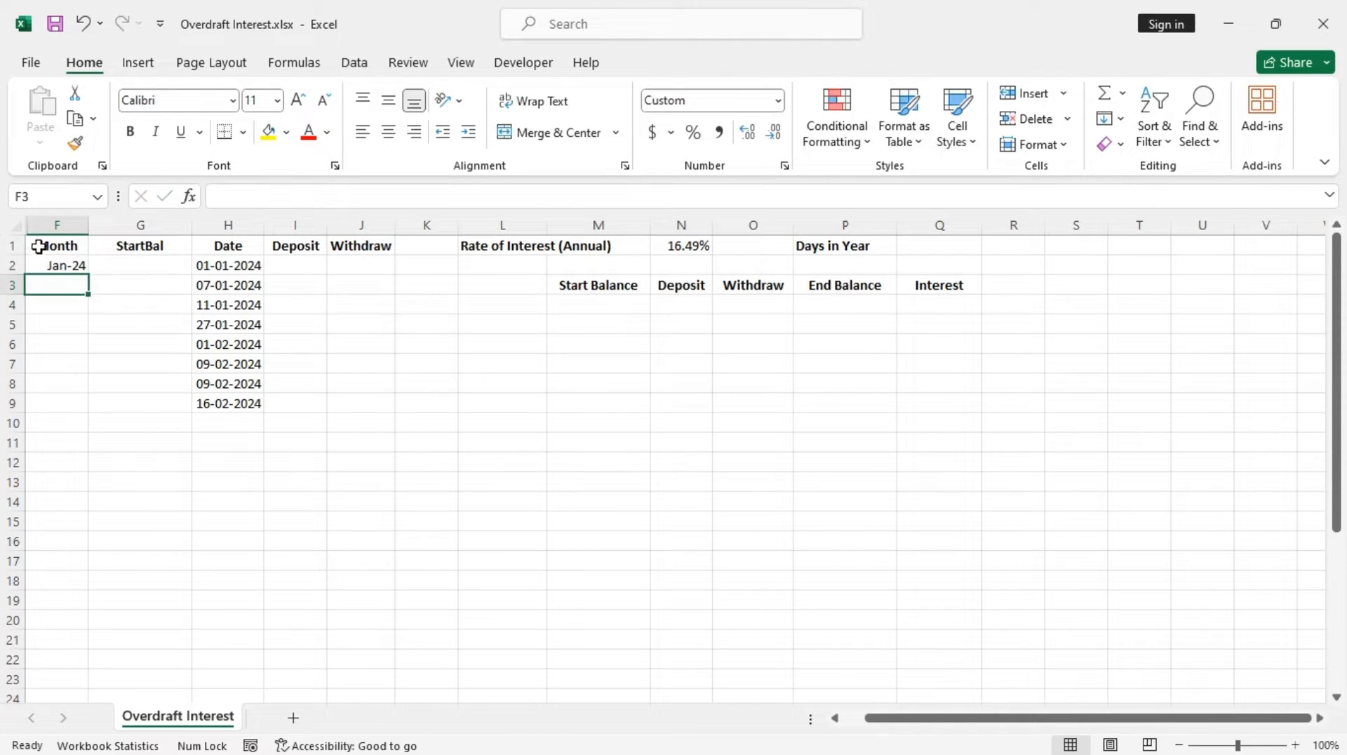
Fill the monthly series from F2 down to row 15
left_click(73, 265)
left_click_drag(88, 274, 78, 532)
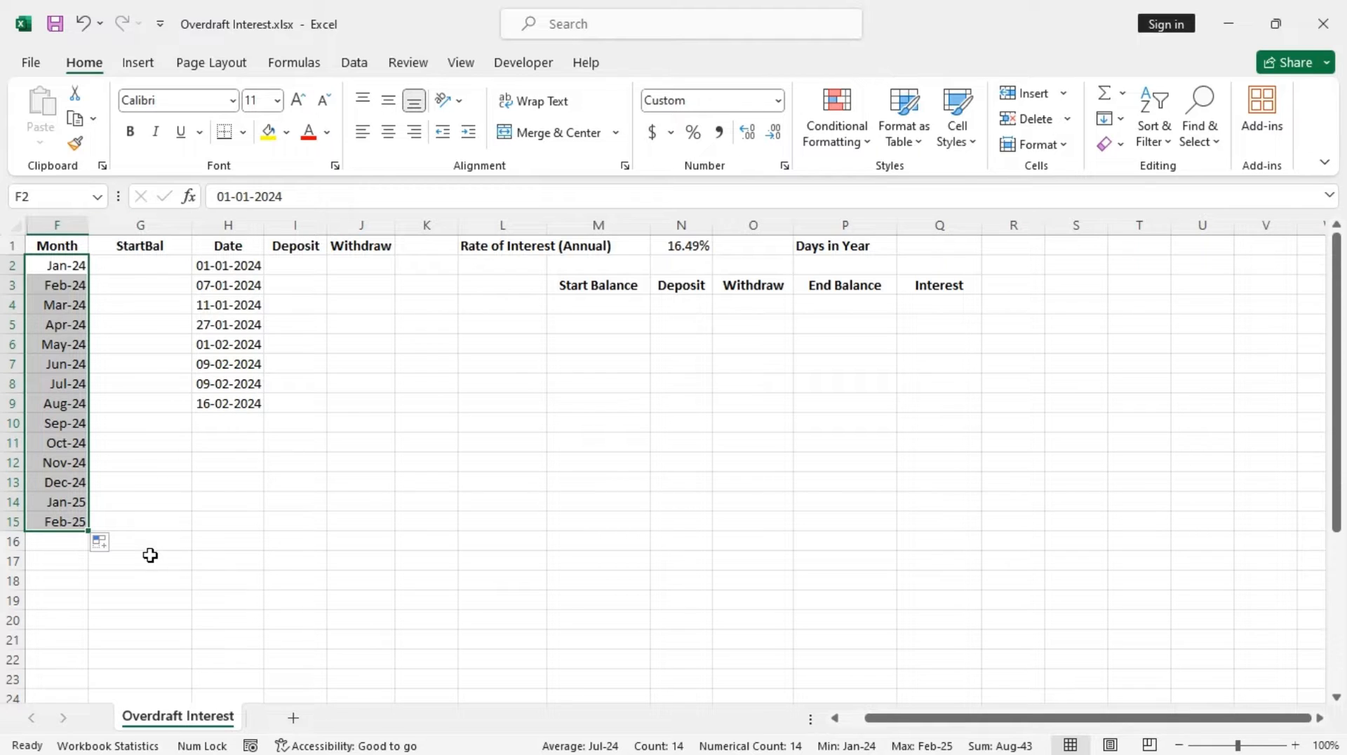
Create named ranges for Month and StartBal from the top row of F1:G15, leaving Left column unchecked
left_click_drag(55, 246, 150, 517)
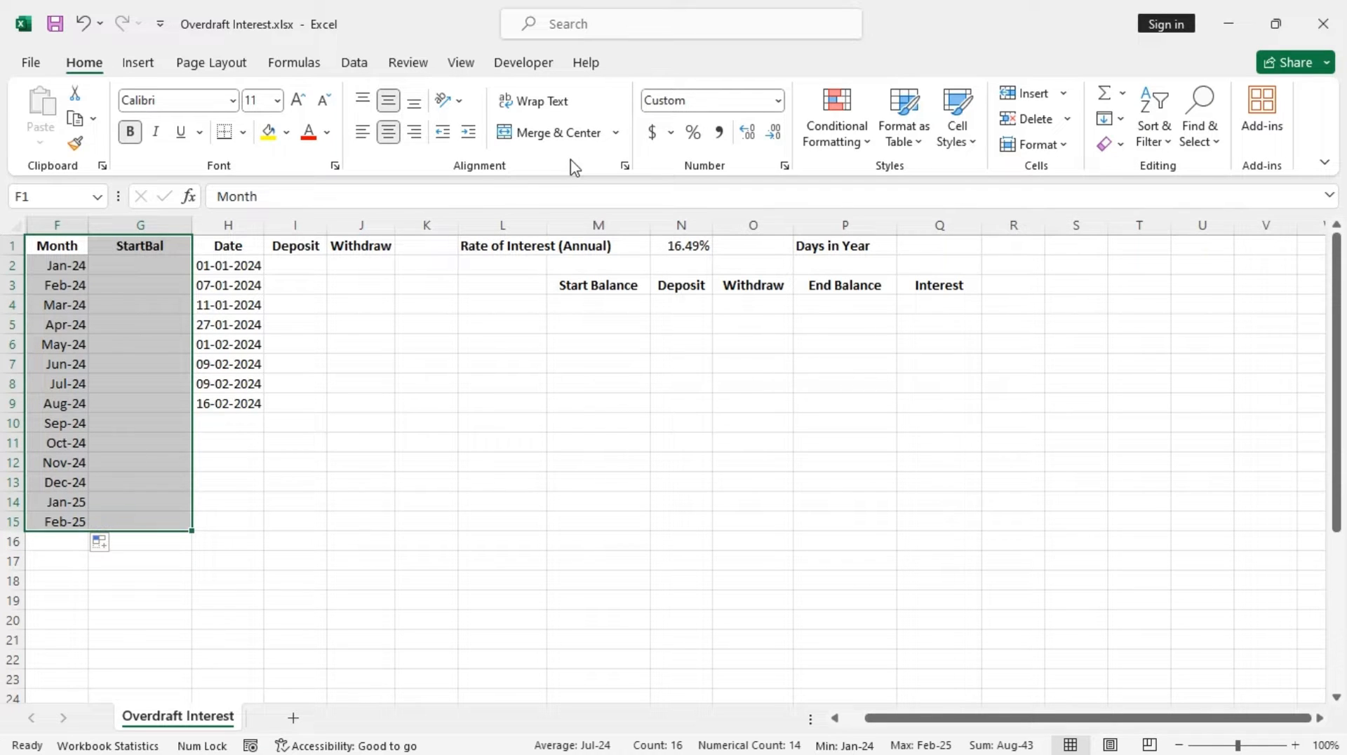
left_click(291, 63)
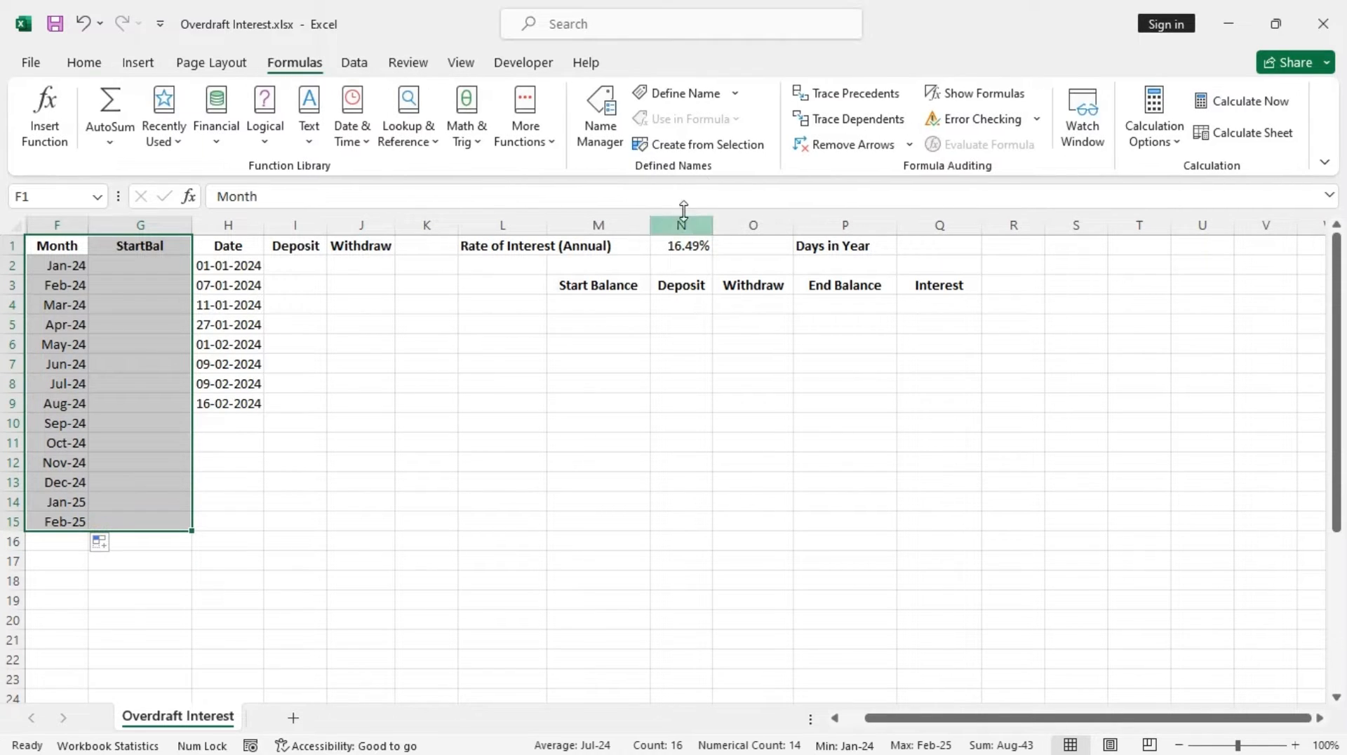
left_click(718, 149)
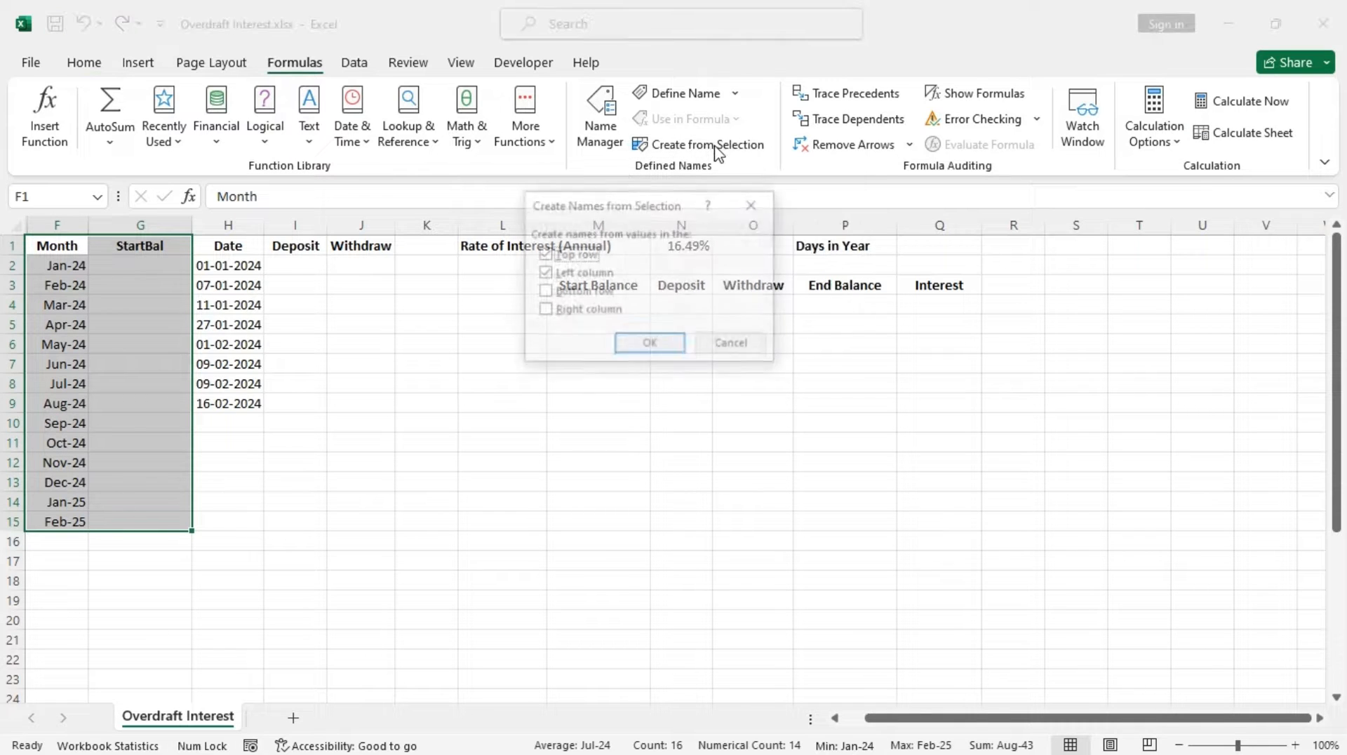
left_click(546, 274)
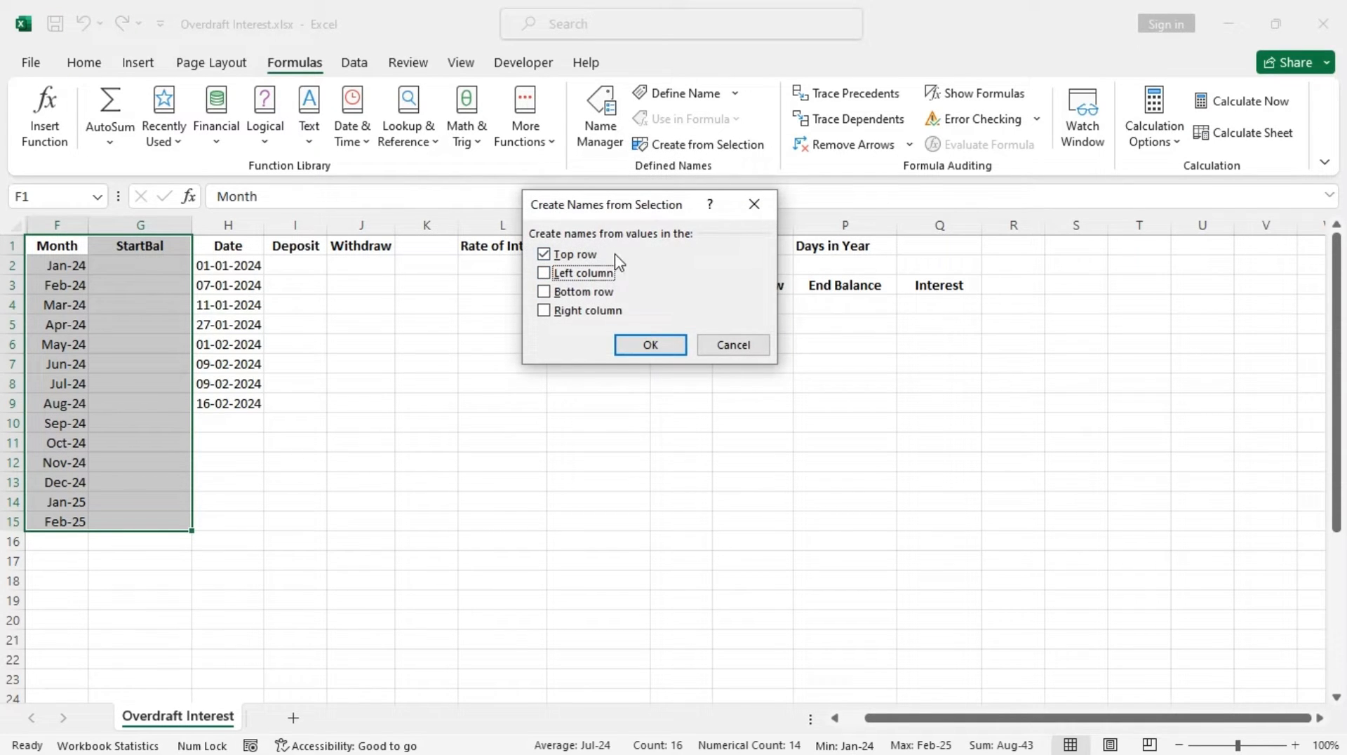
left_click(649, 345)
Create named ranges for Date, Deposit and Withdraw from the top row of H1:J204, and review the defined names
left_click(235, 230)
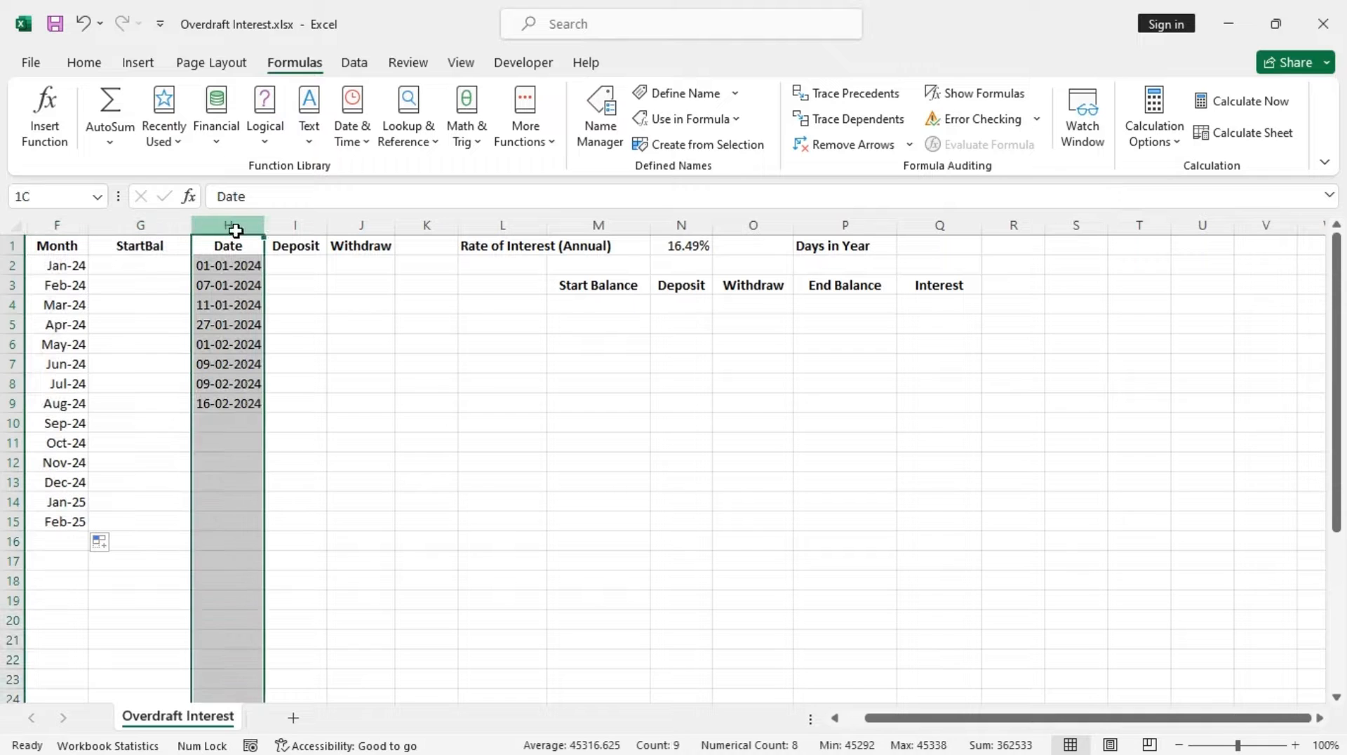
left_click_drag(235, 230, 357, 228)
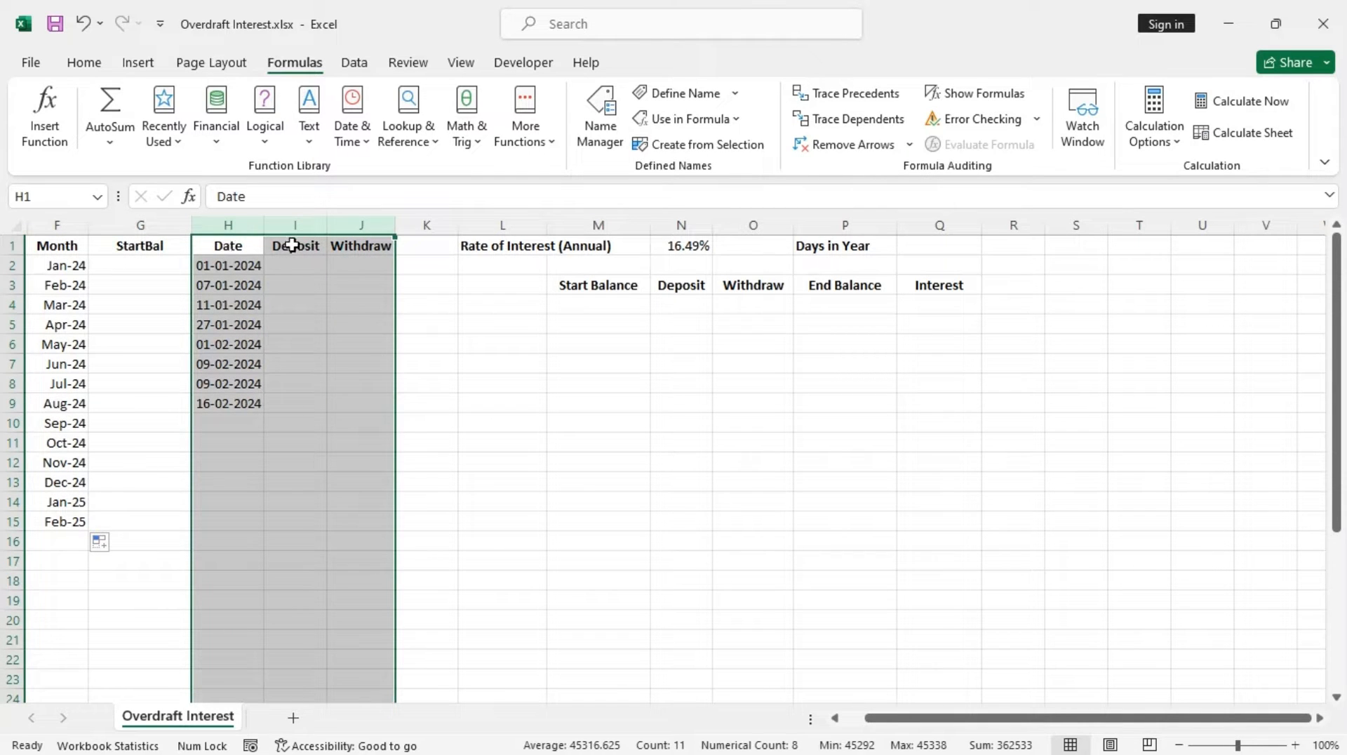
left_click_drag(230, 247, 382, 740)
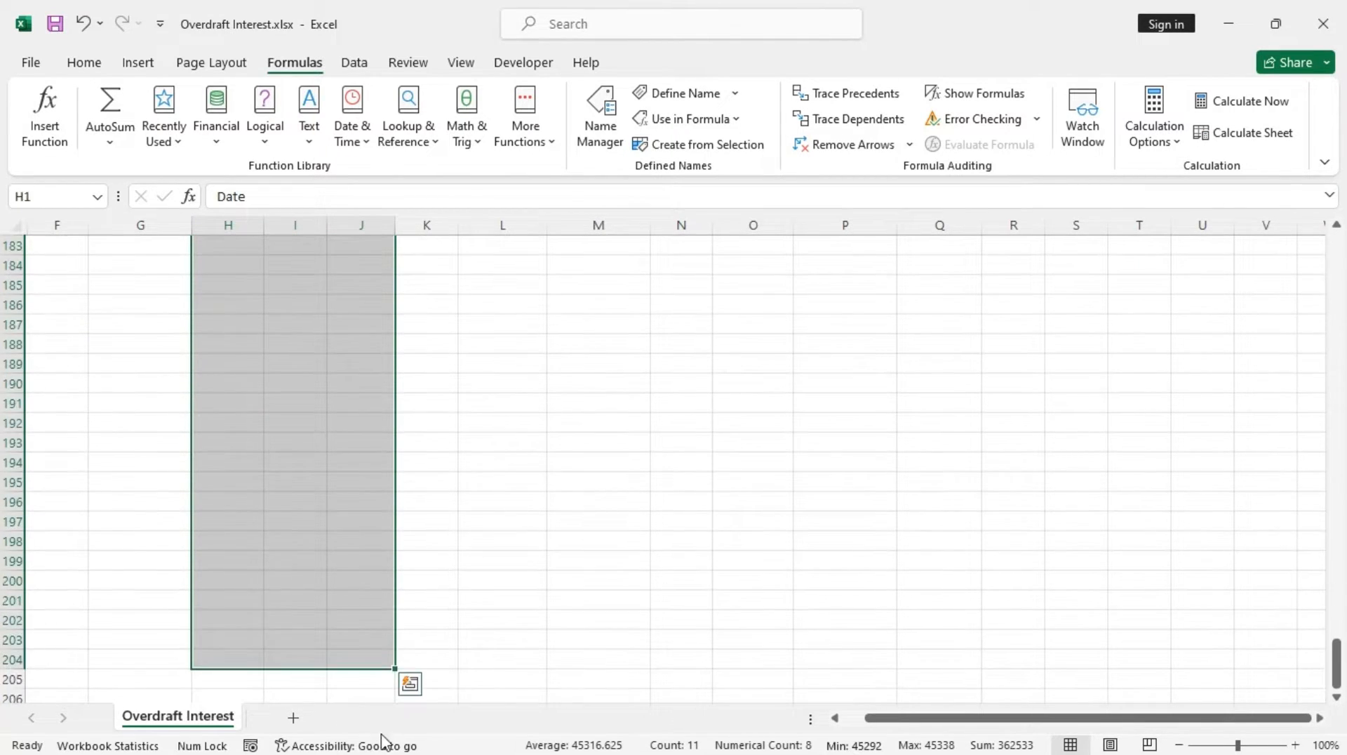
scroll(351, 505, "up", 20)
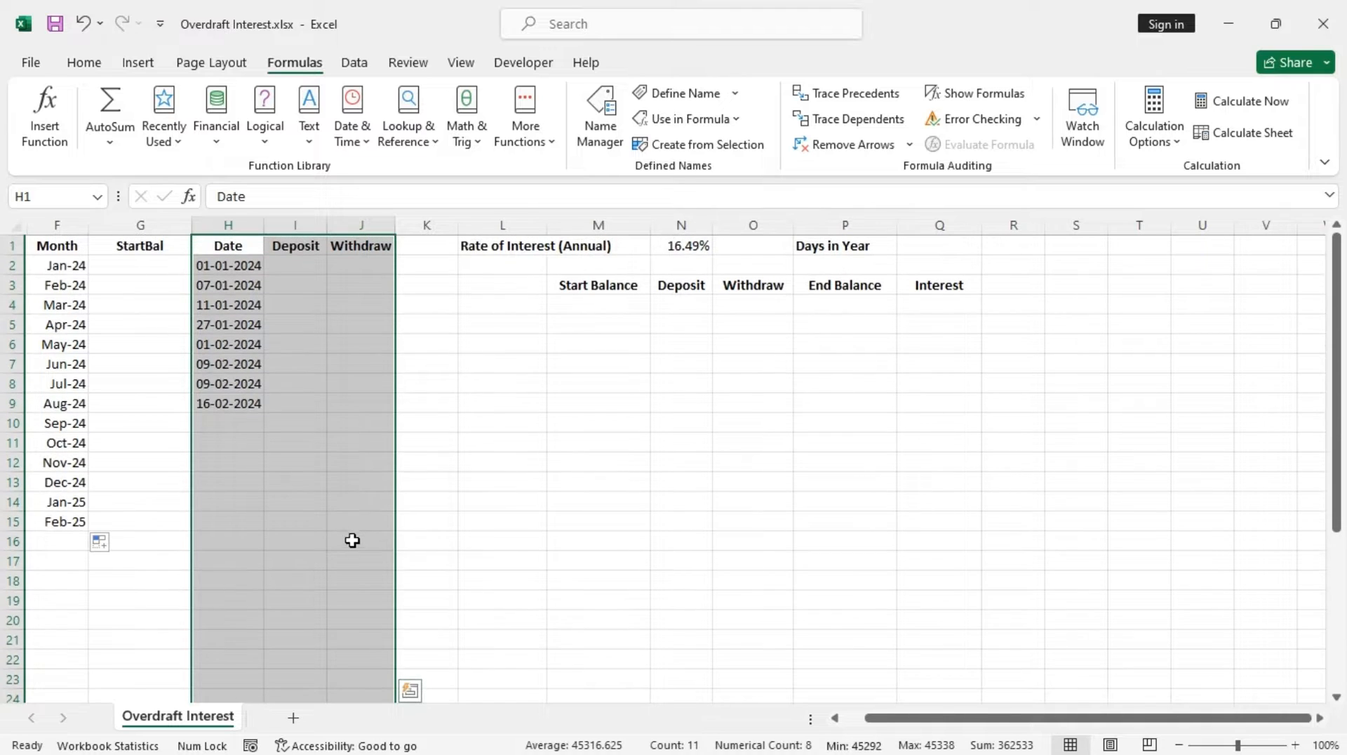
left_click(690, 149)
left_click(544, 273)
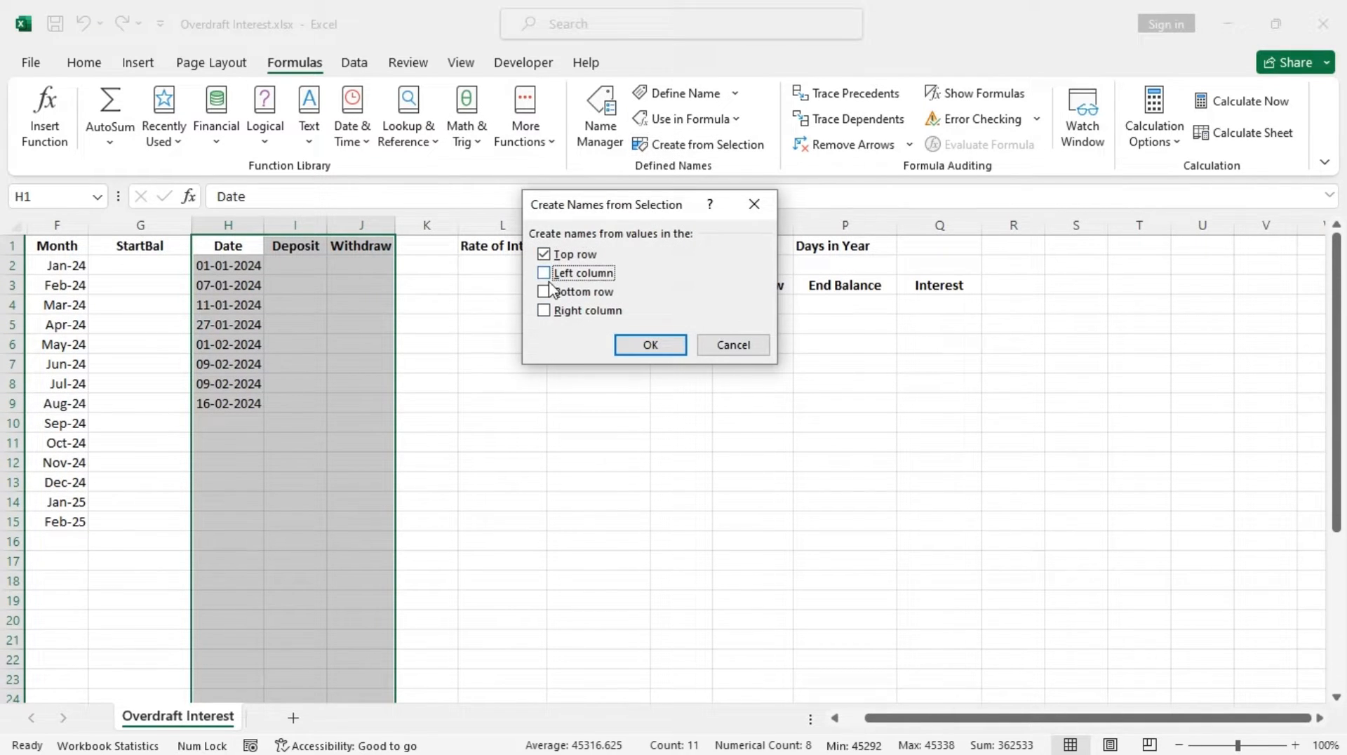
left_click(639, 346)
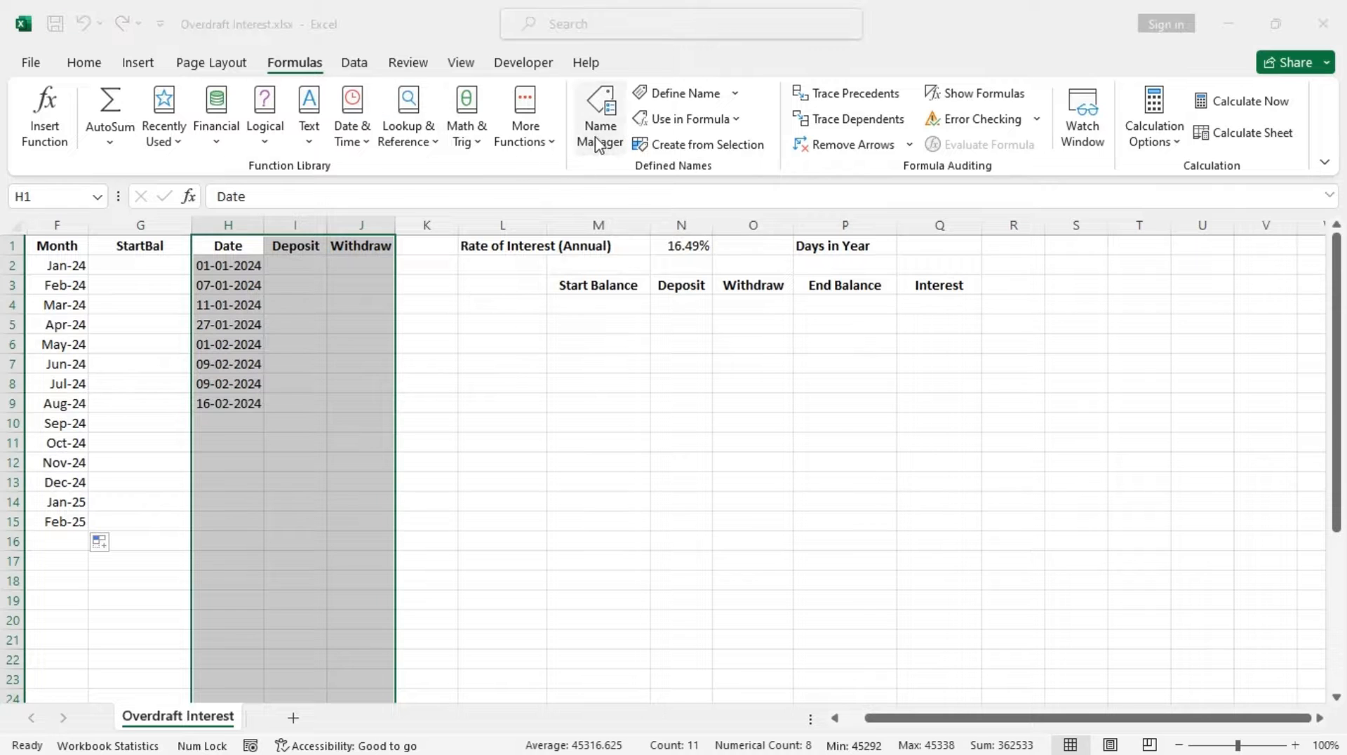
left_click(597, 144)
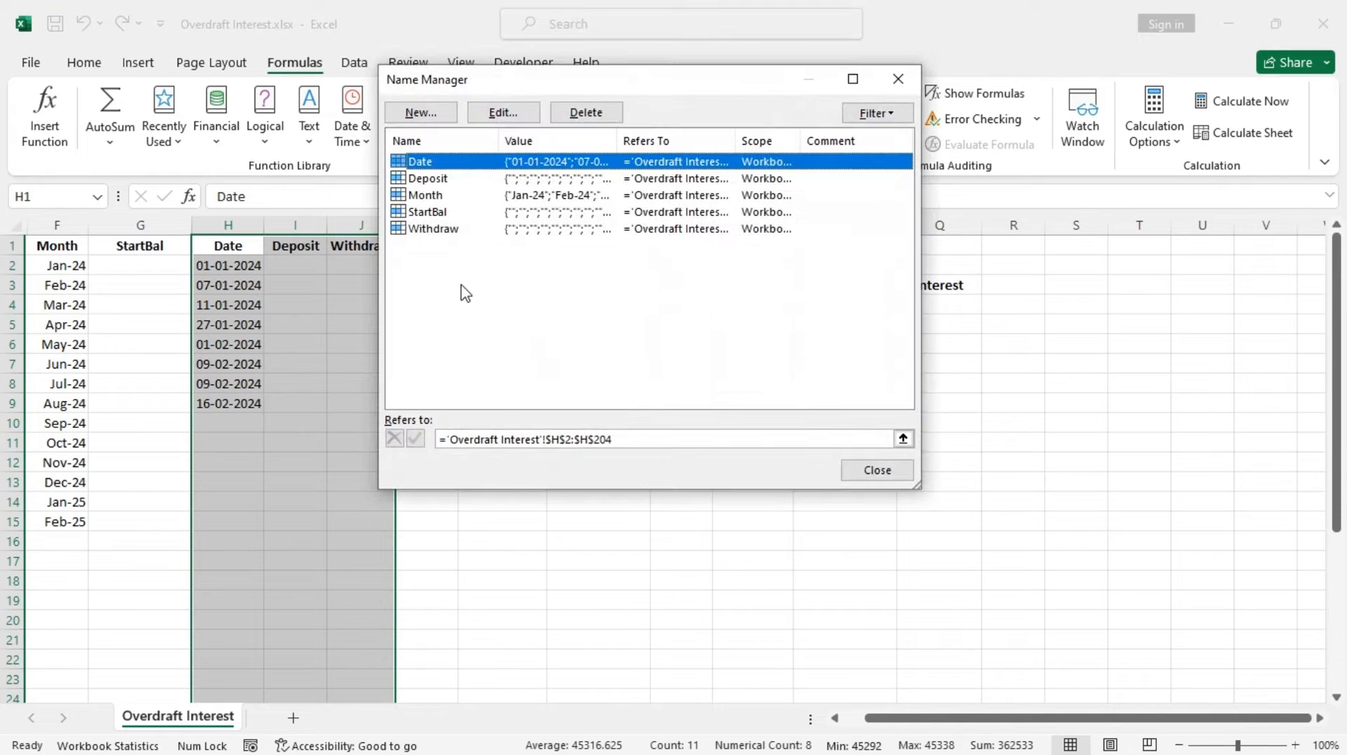
left_click(876, 470)
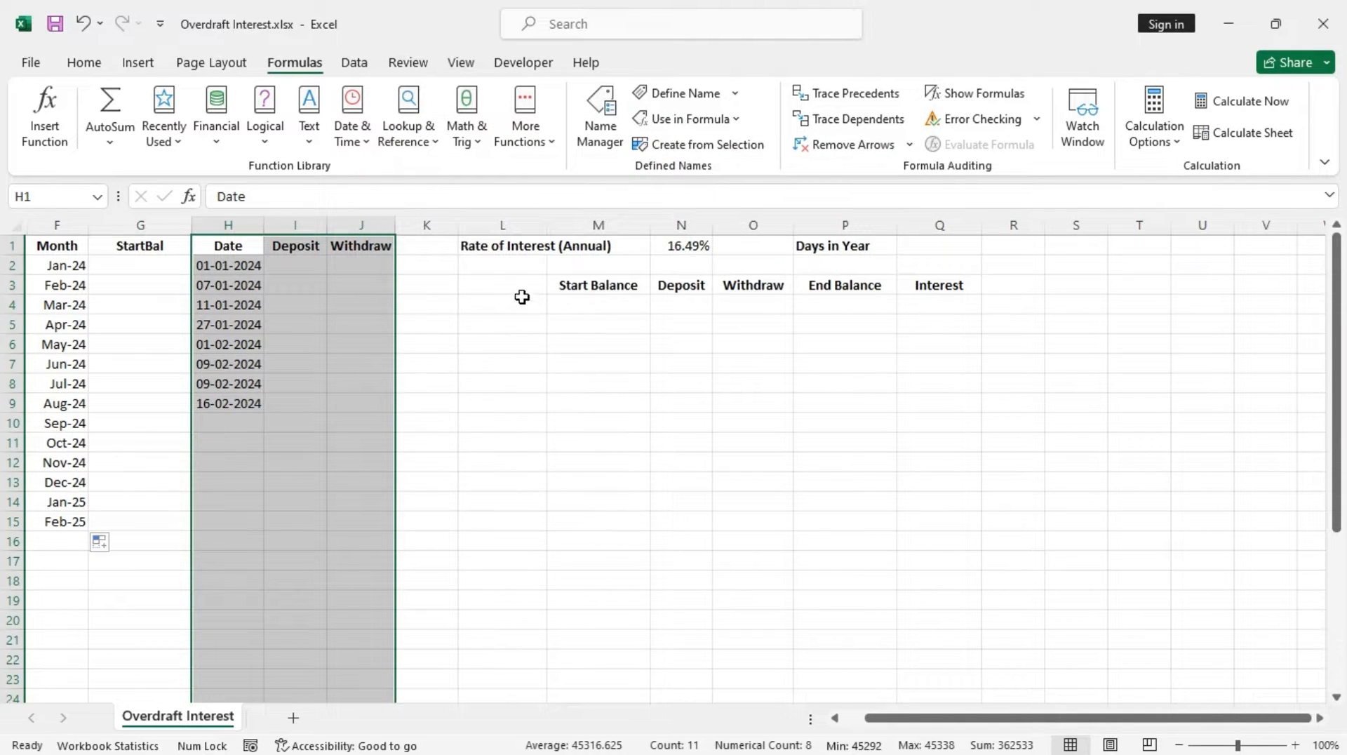
Add list data validation to L3 using the Month named range as the source
left_click(522, 289)
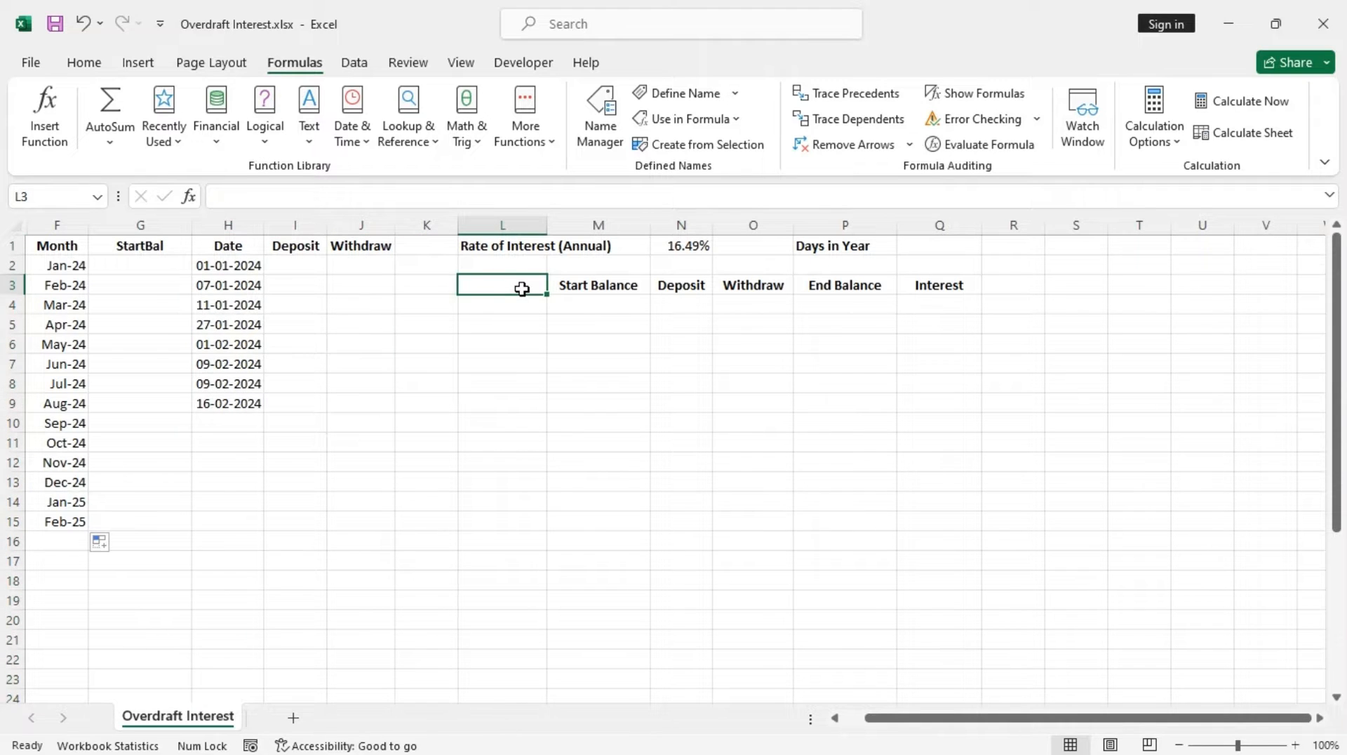
left_click(85, 64)
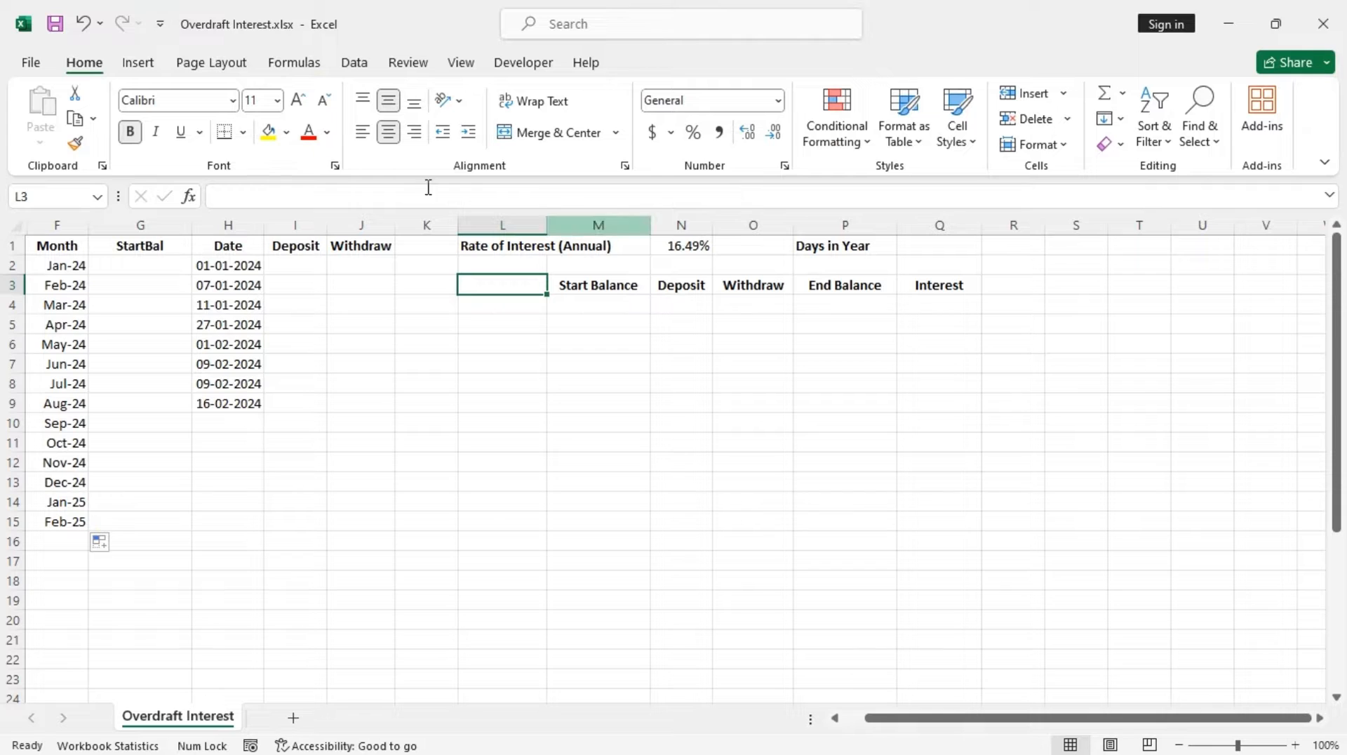
left_click(354, 62)
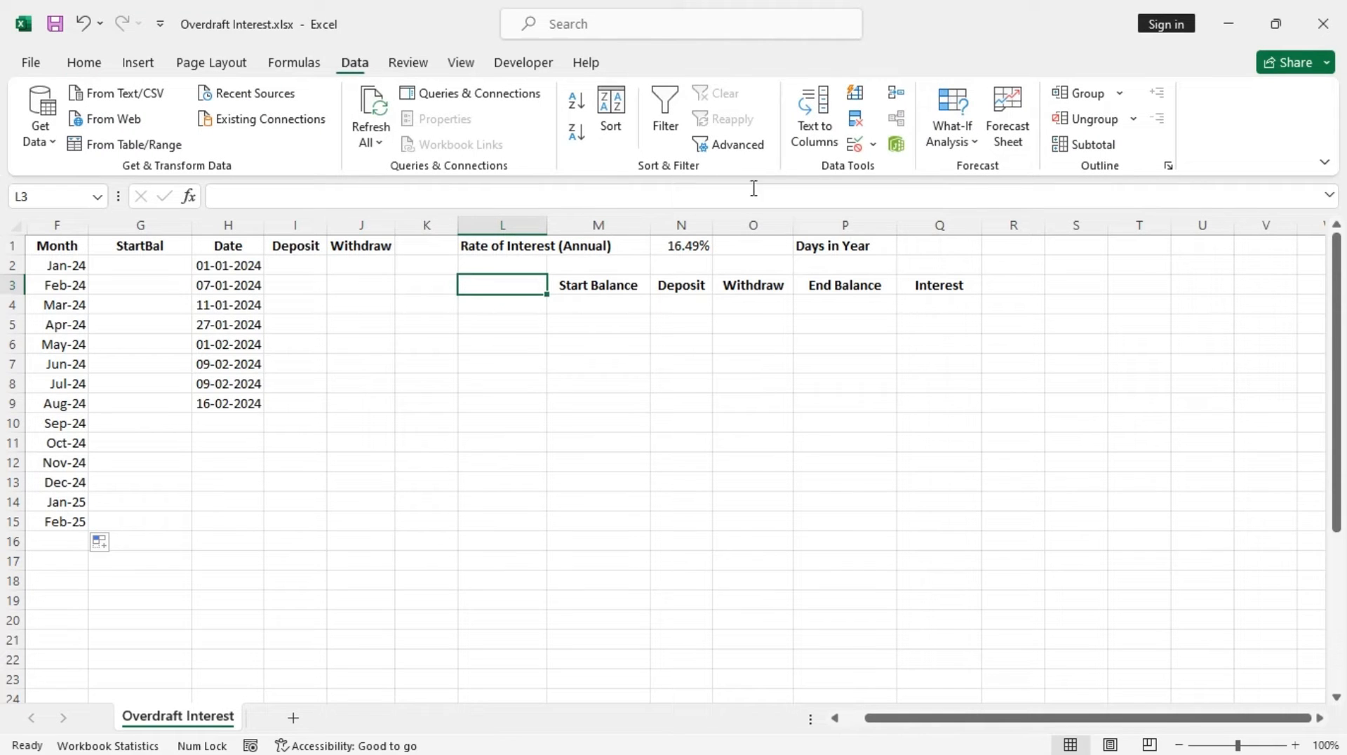
left_click(855, 144)
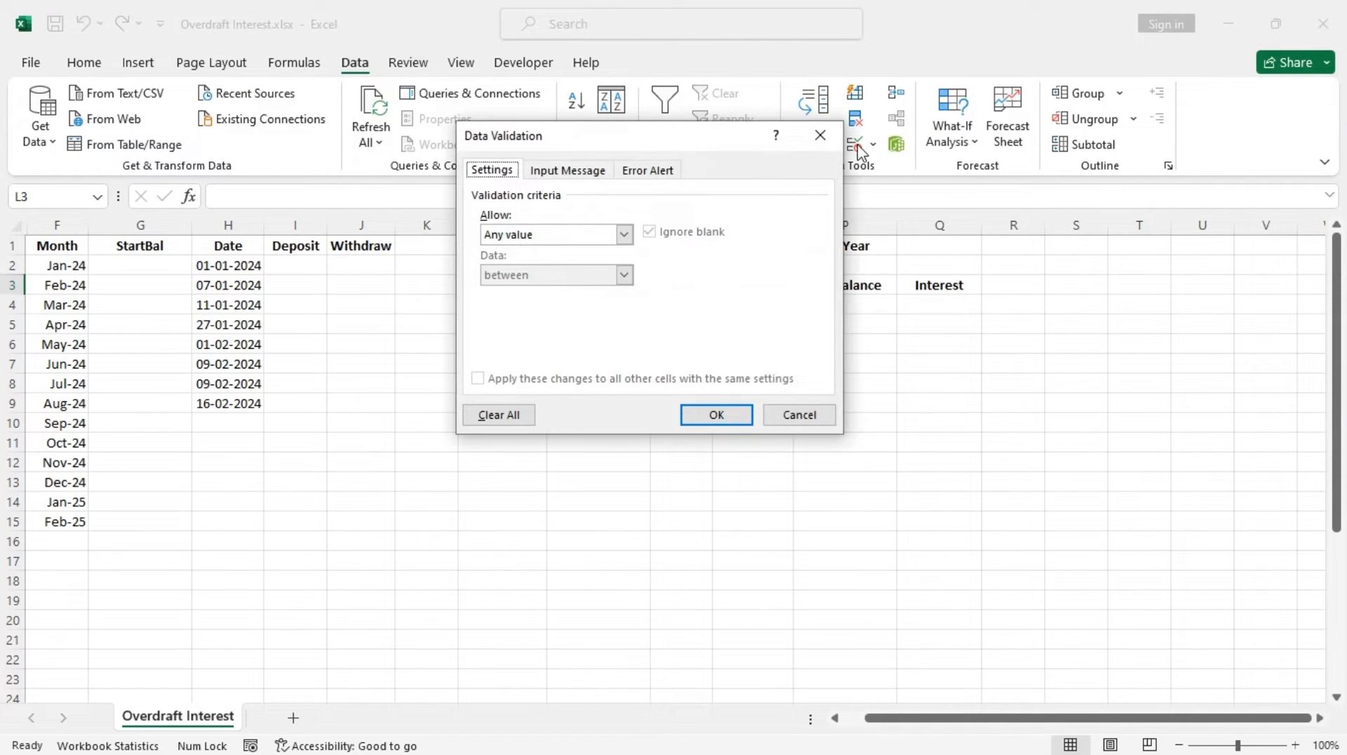
left_click(623, 236)
left_click(516, 293)
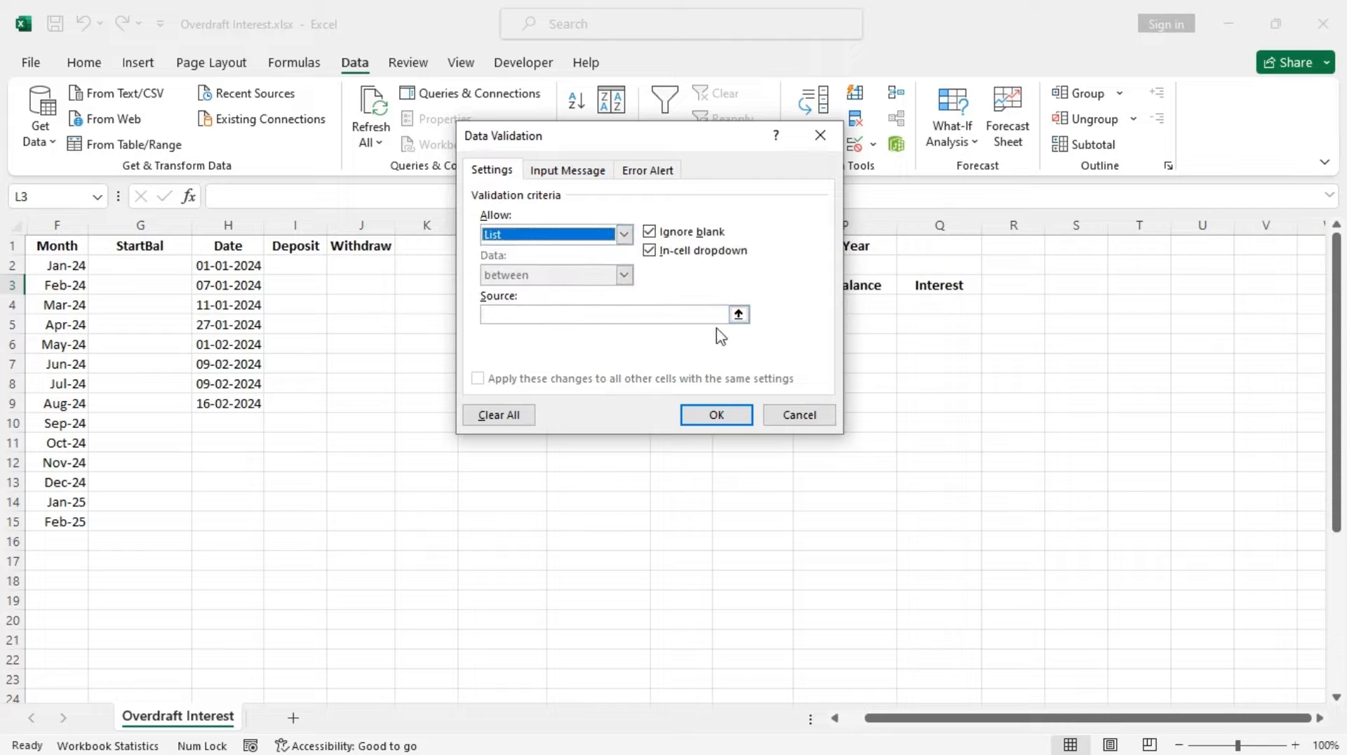
left_click(669, 314)
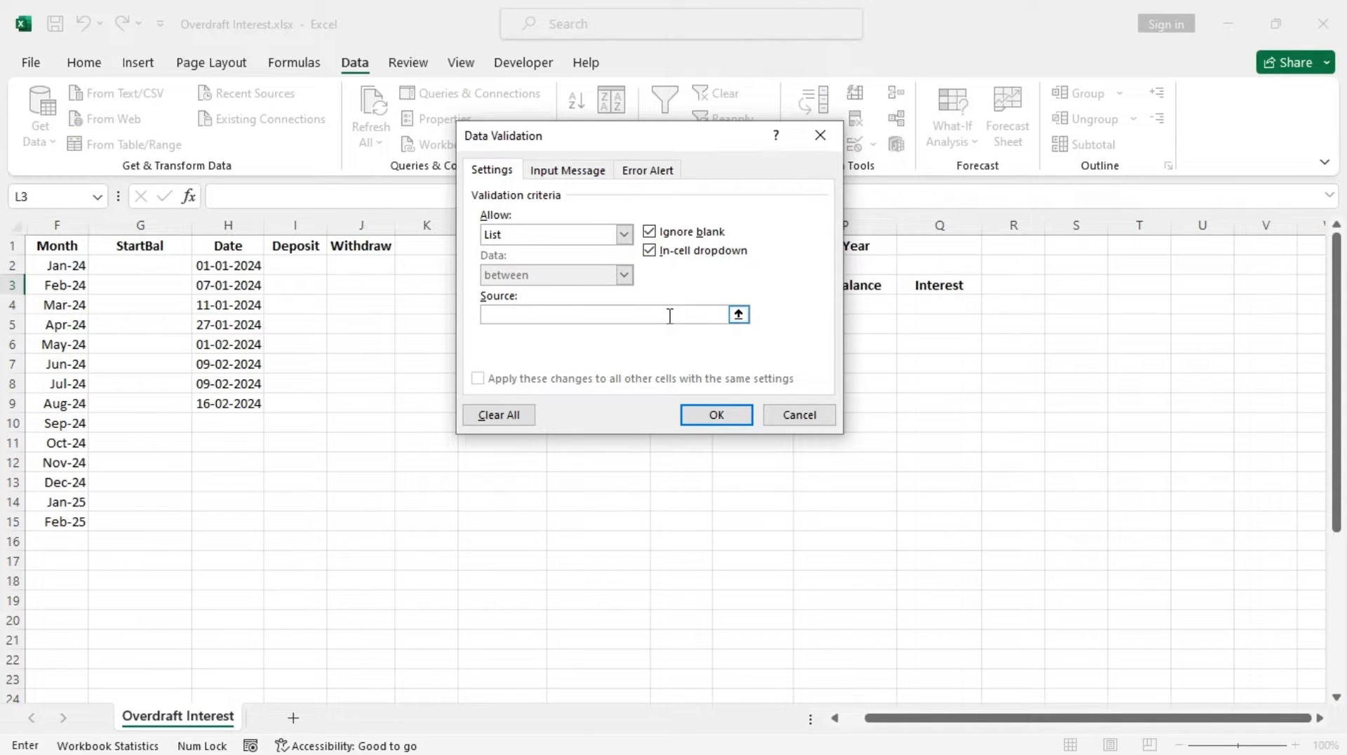
key("F3")
left_click(553, 266)
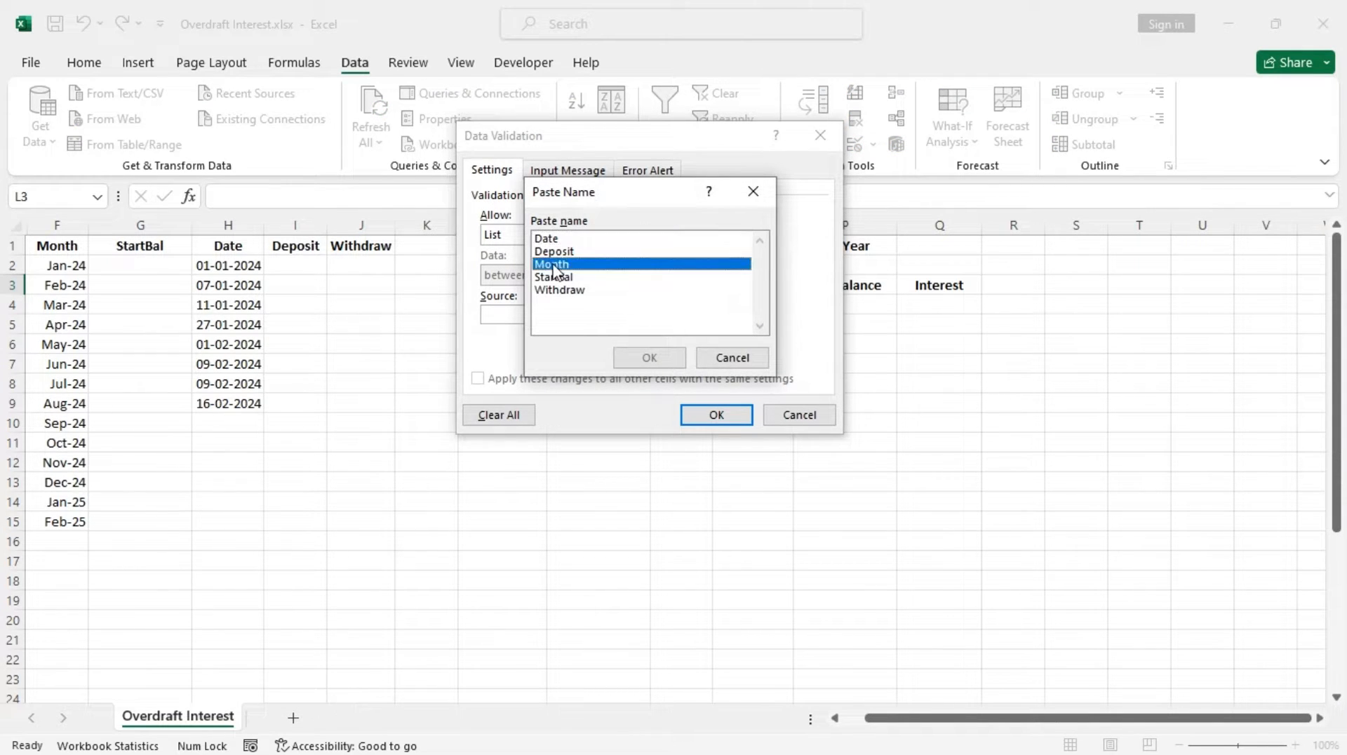
double_click(554, 265)
left_click(716, 415)
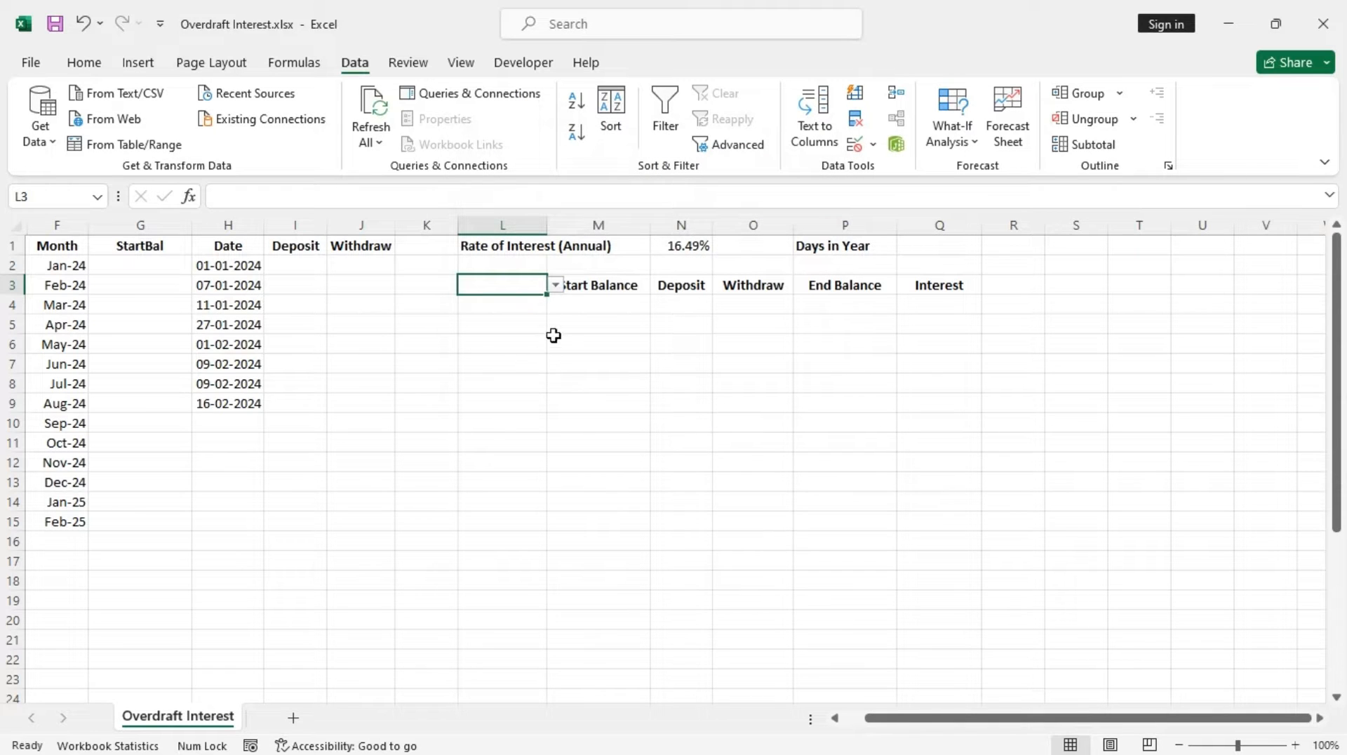
Pick the first month from the dropdown in L3
left_click(555, 284)
left_click(496, 298)
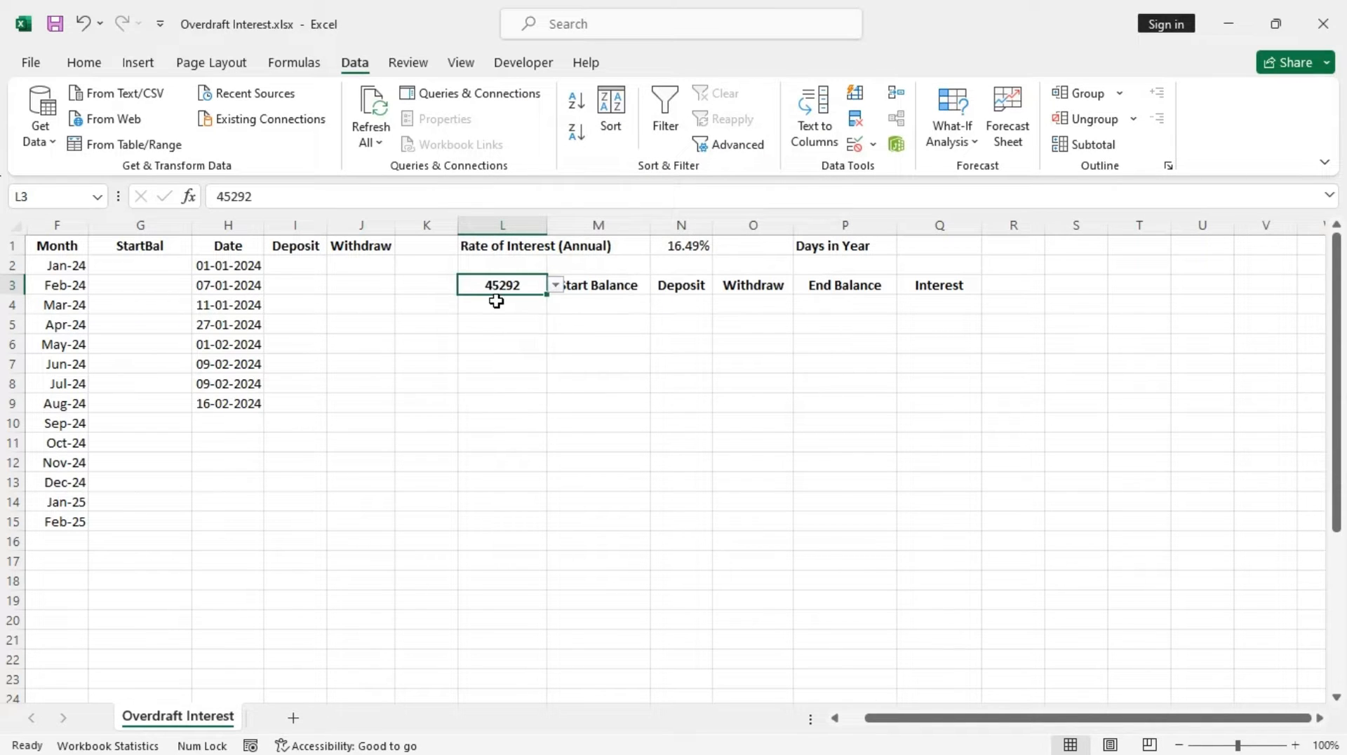
Apply the custom number format mmm yyyy to cell L3
left_click(84, 62)
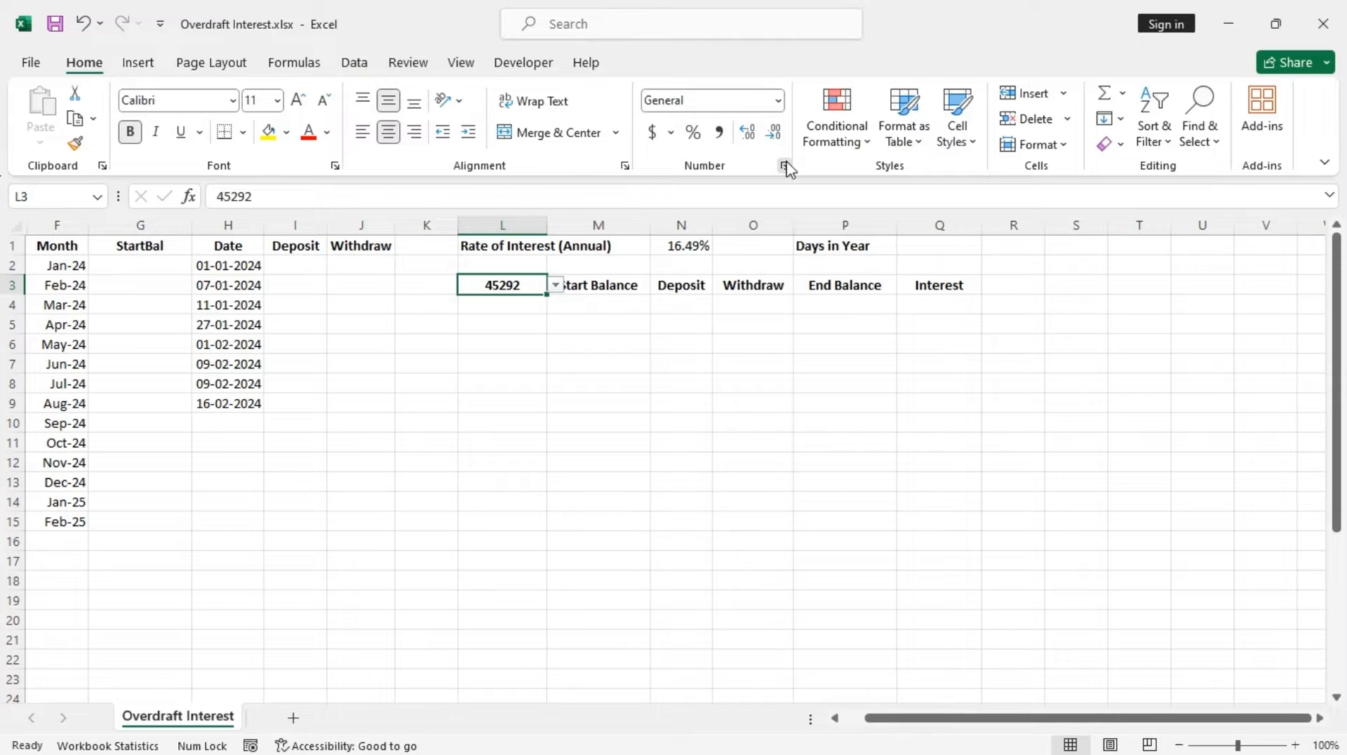
left_click(784, 166)
left_click(435, 273)
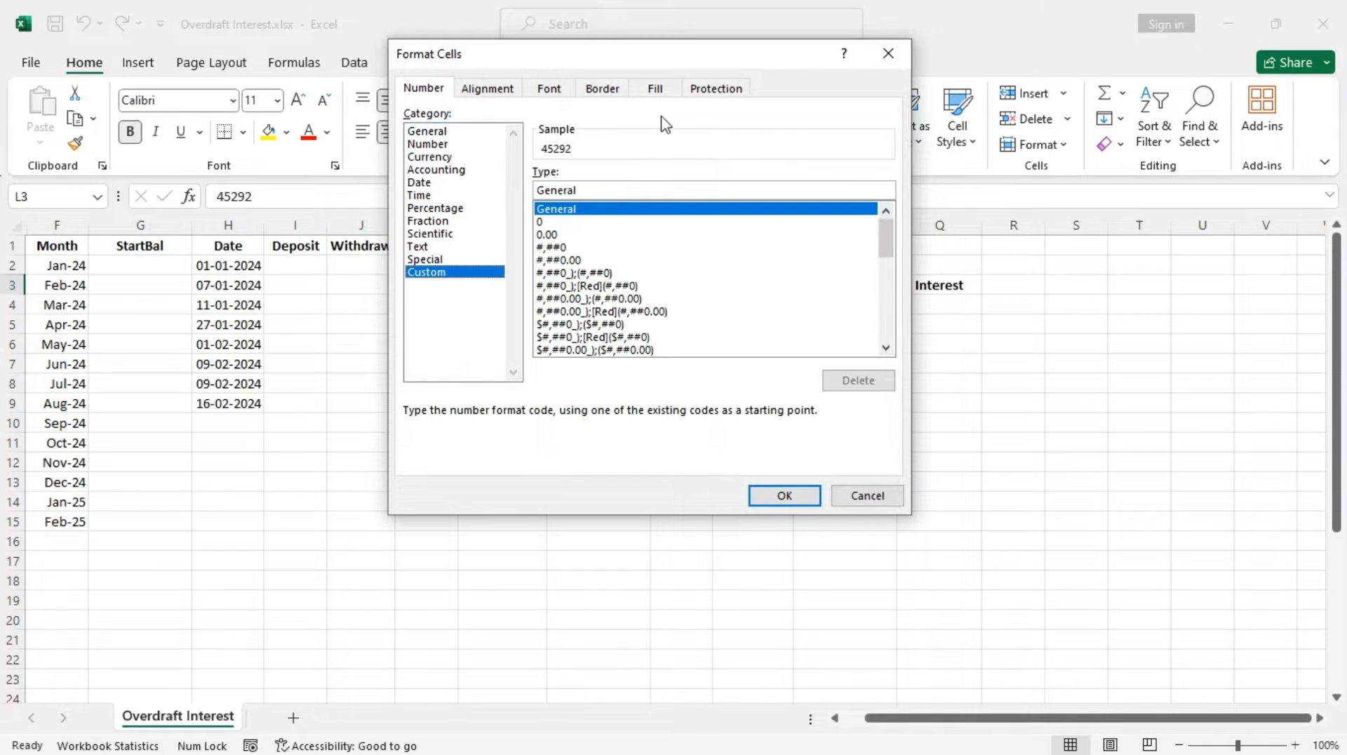
double_click(578, 190)
type("m")
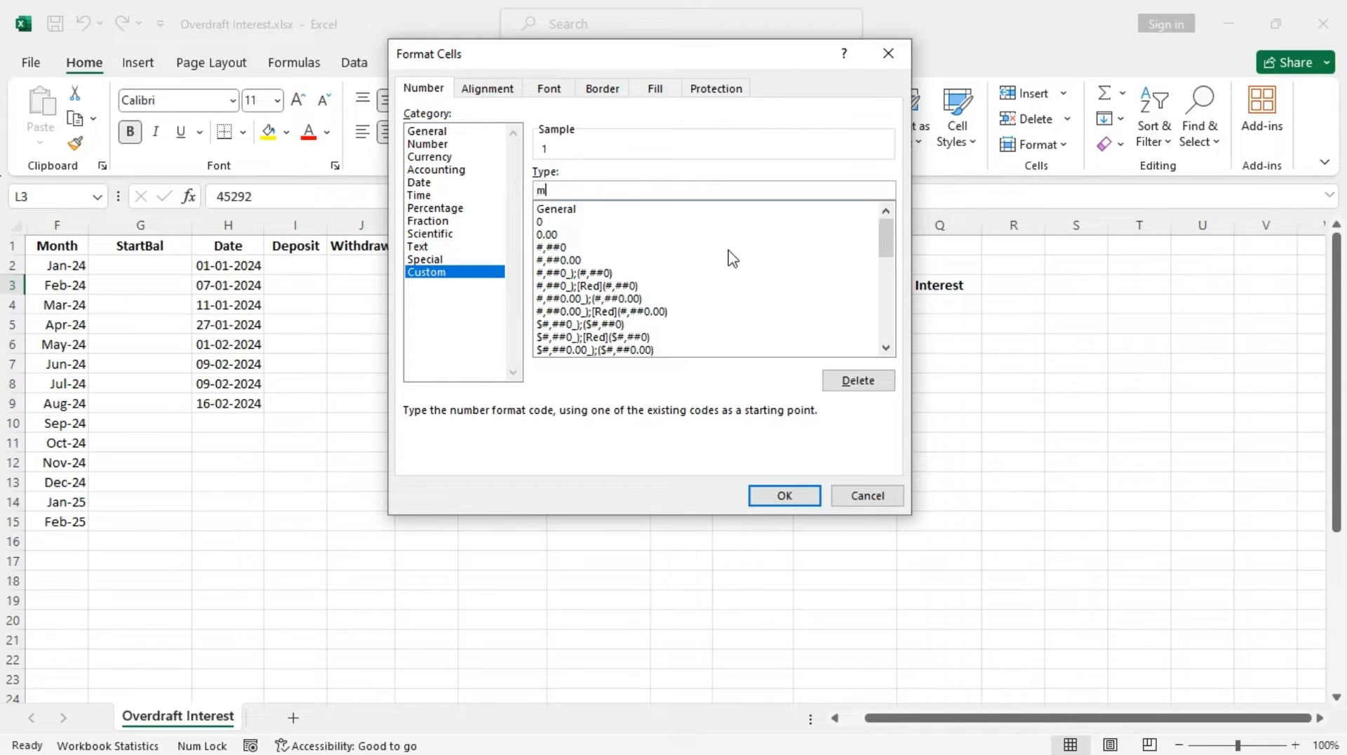
type("mm yyyy")
left_click(790, 493)
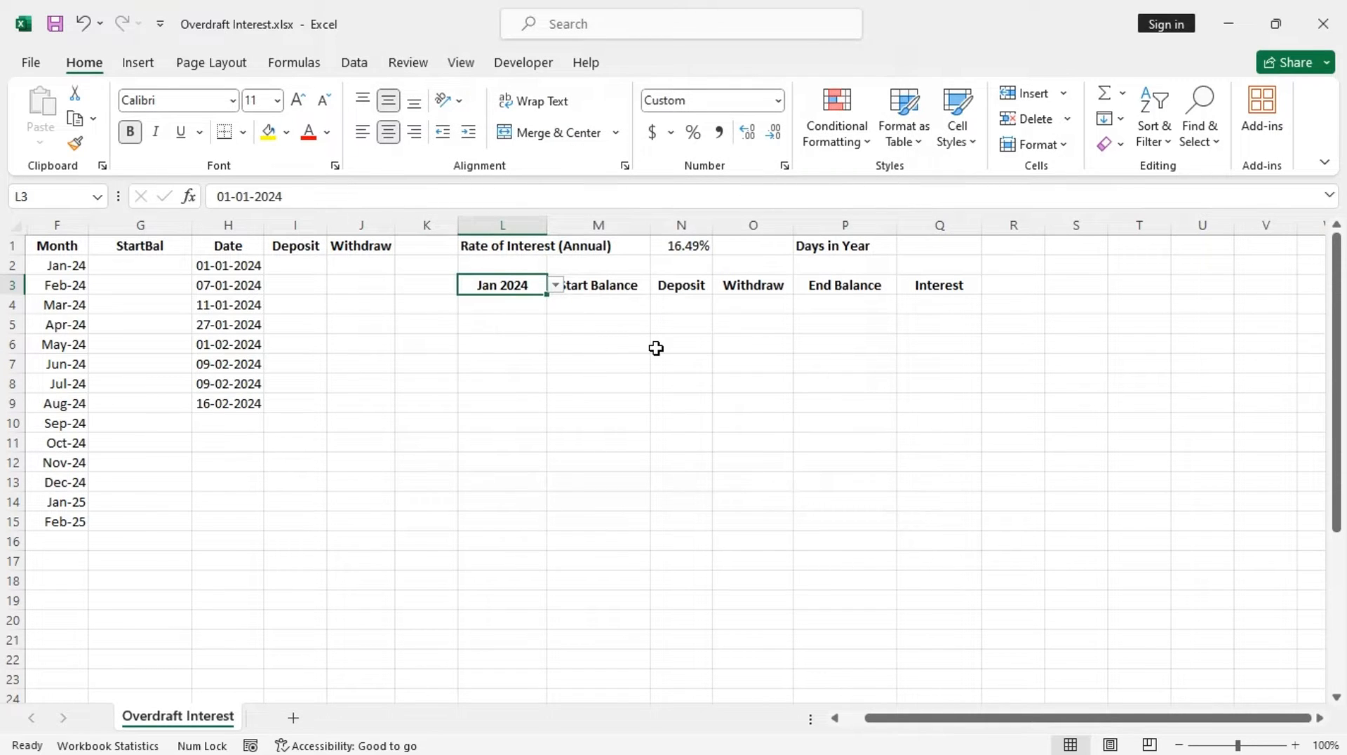
Enter the Days in Year formula in Q1: =IF(MONTH(DATE(YEAR(L3),2,29))=2,366,365)
left_click(911, 246)
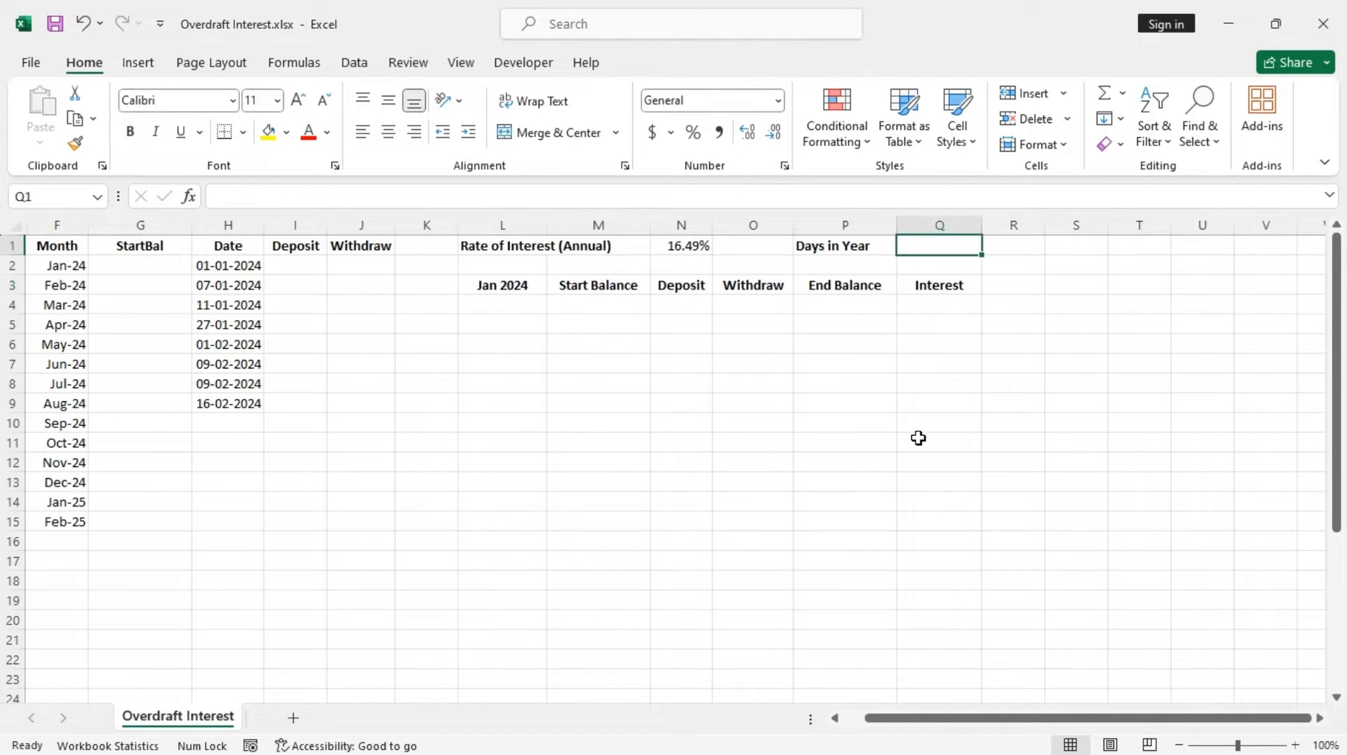
type("=")
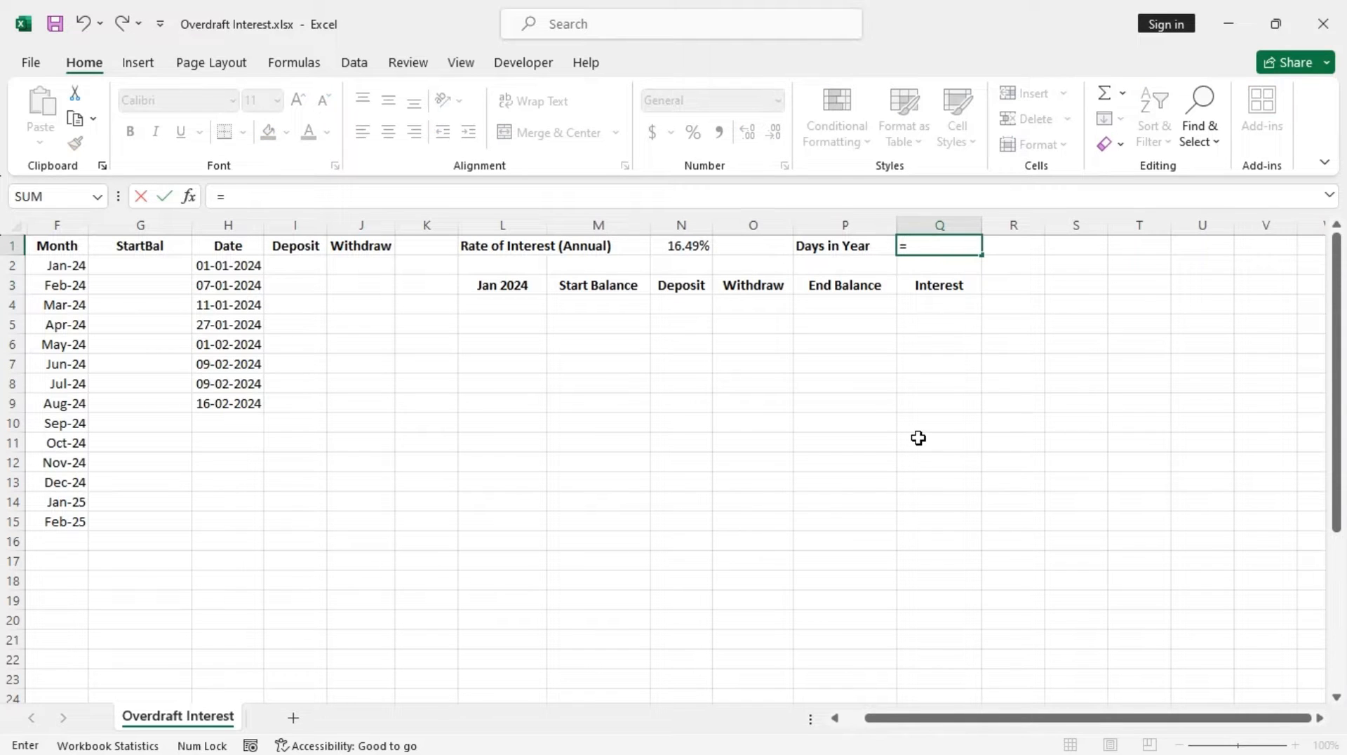
type("if")
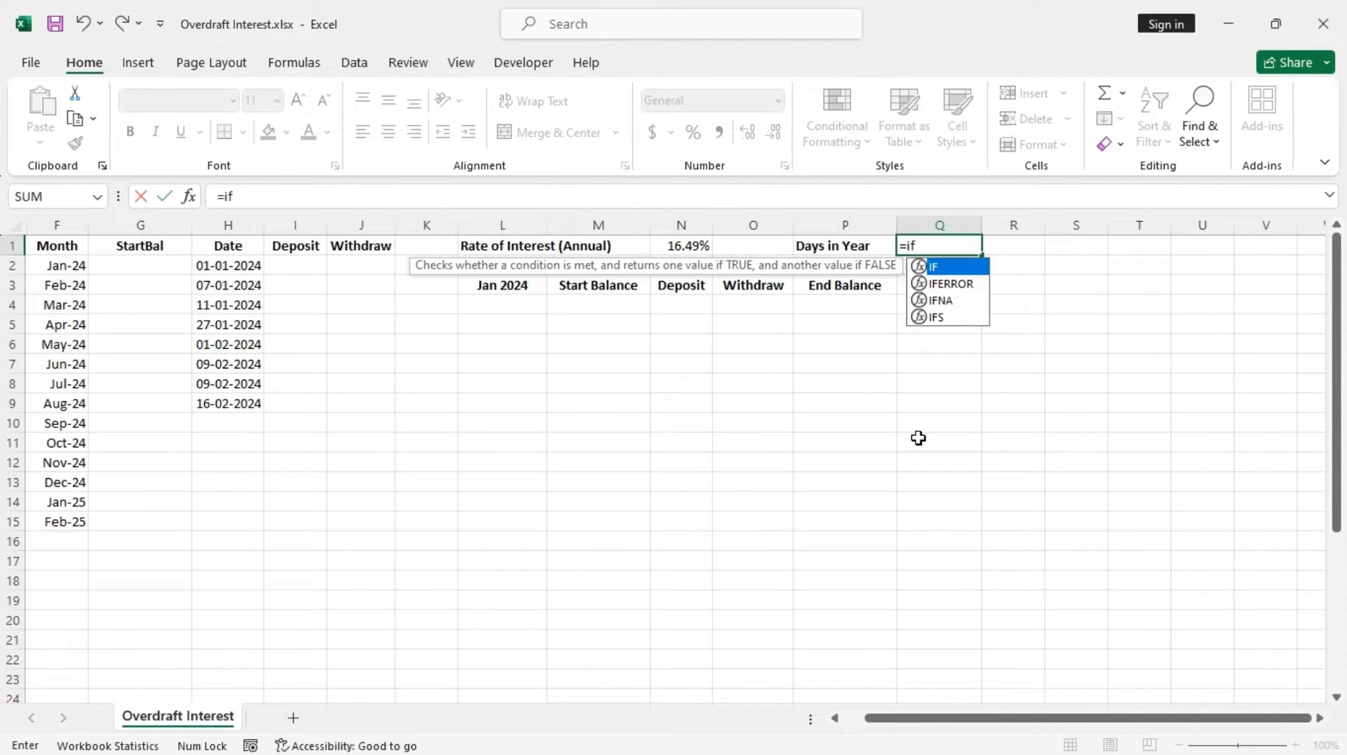
key("Tab")
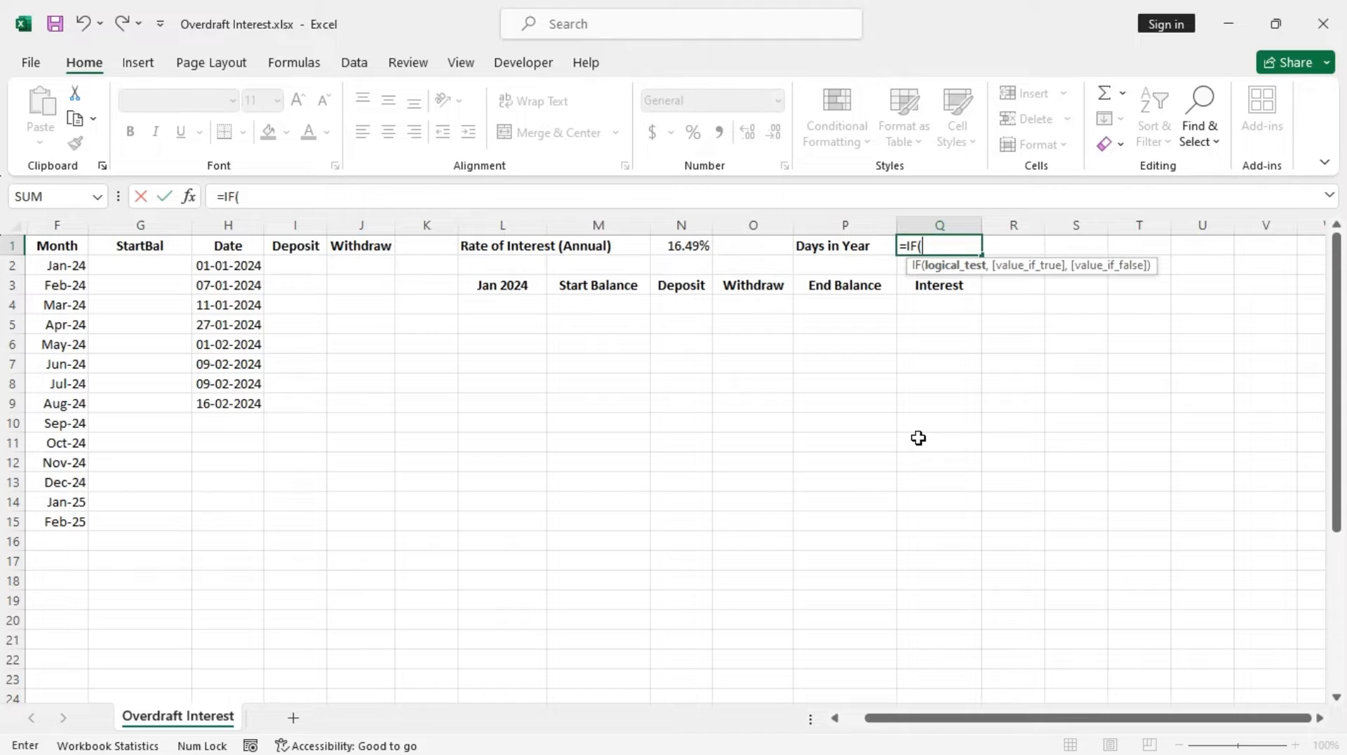
type("mon")
key("Down")
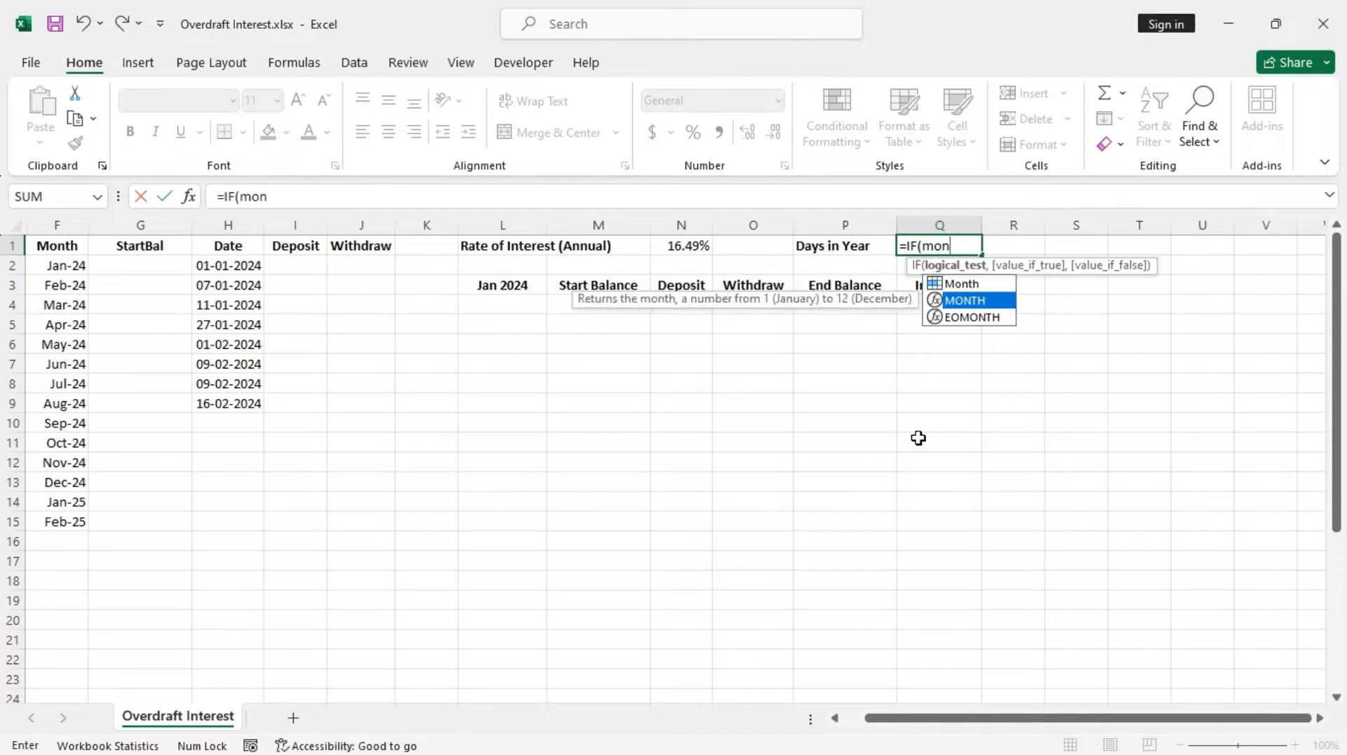
key("Tab")
type("dat")
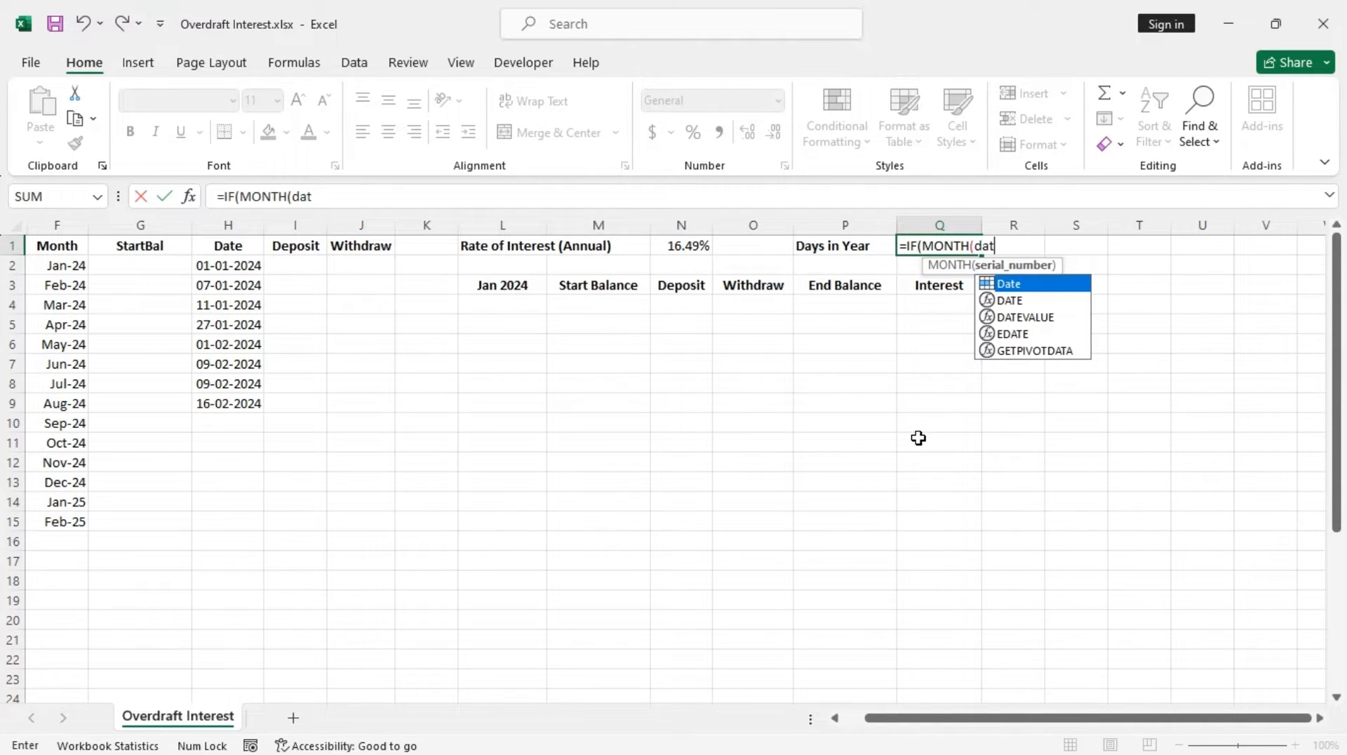
key("Down")
key("Tab")
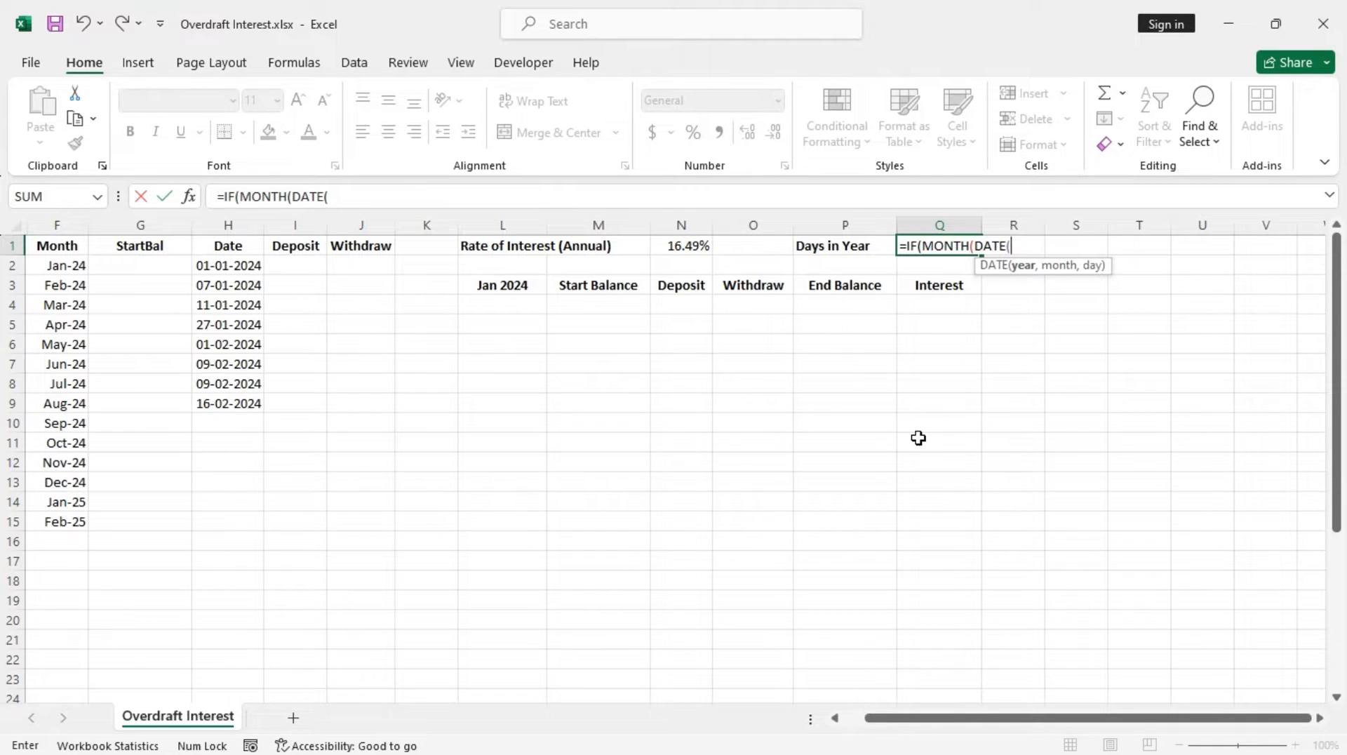
type("yea")
key("Tab")
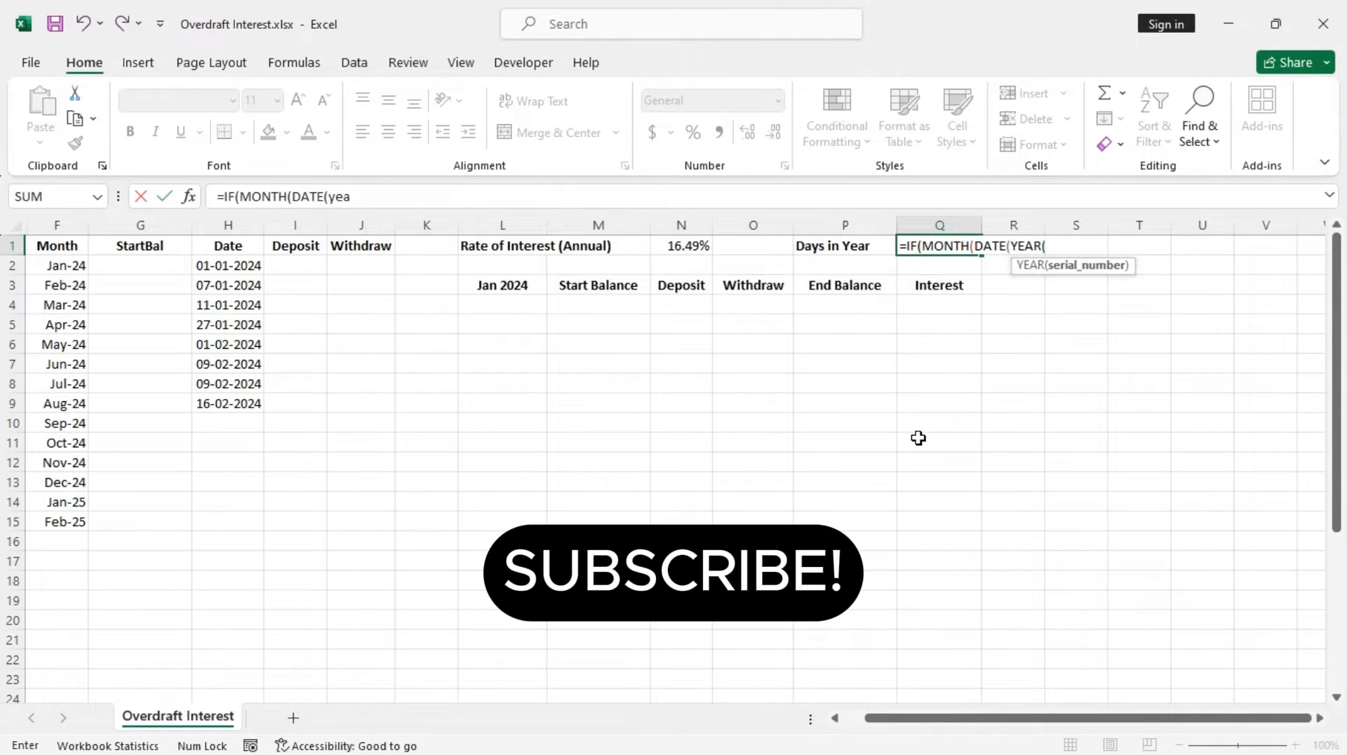
left_click(508, 286)
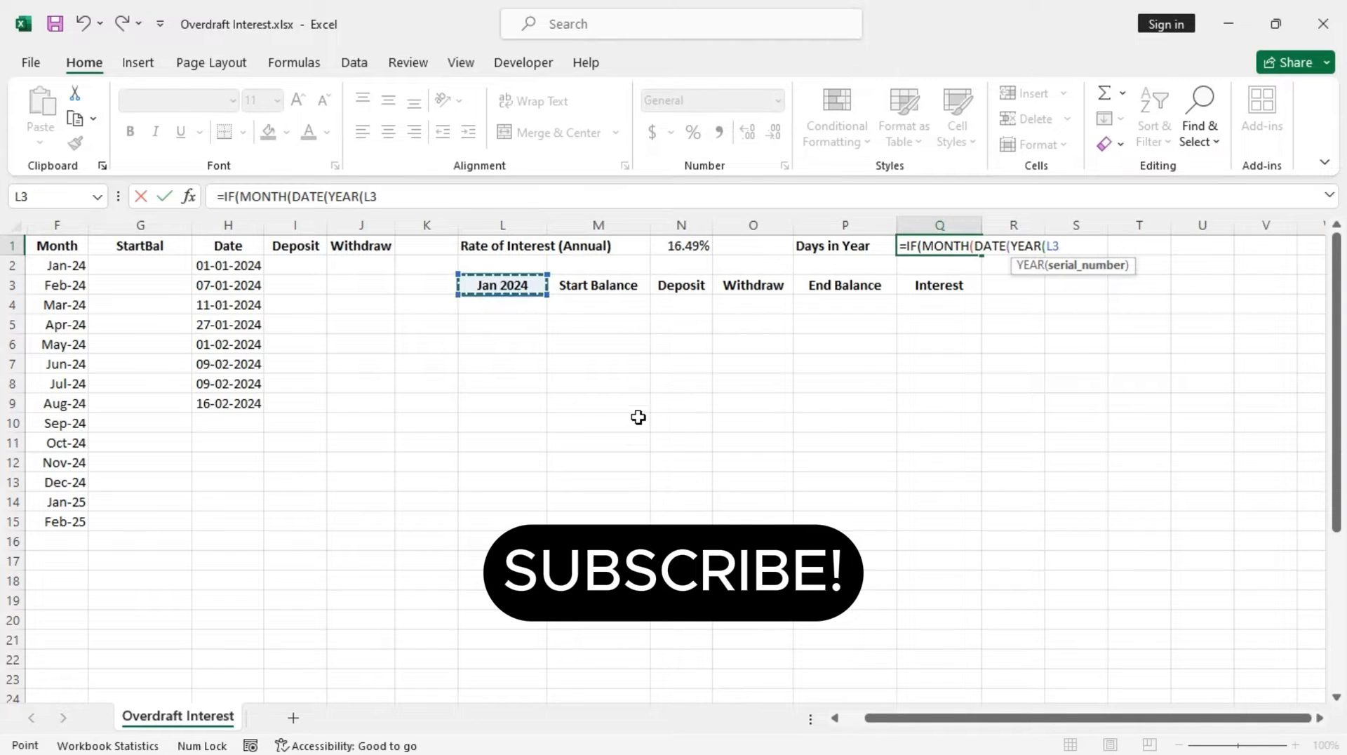
type("),")
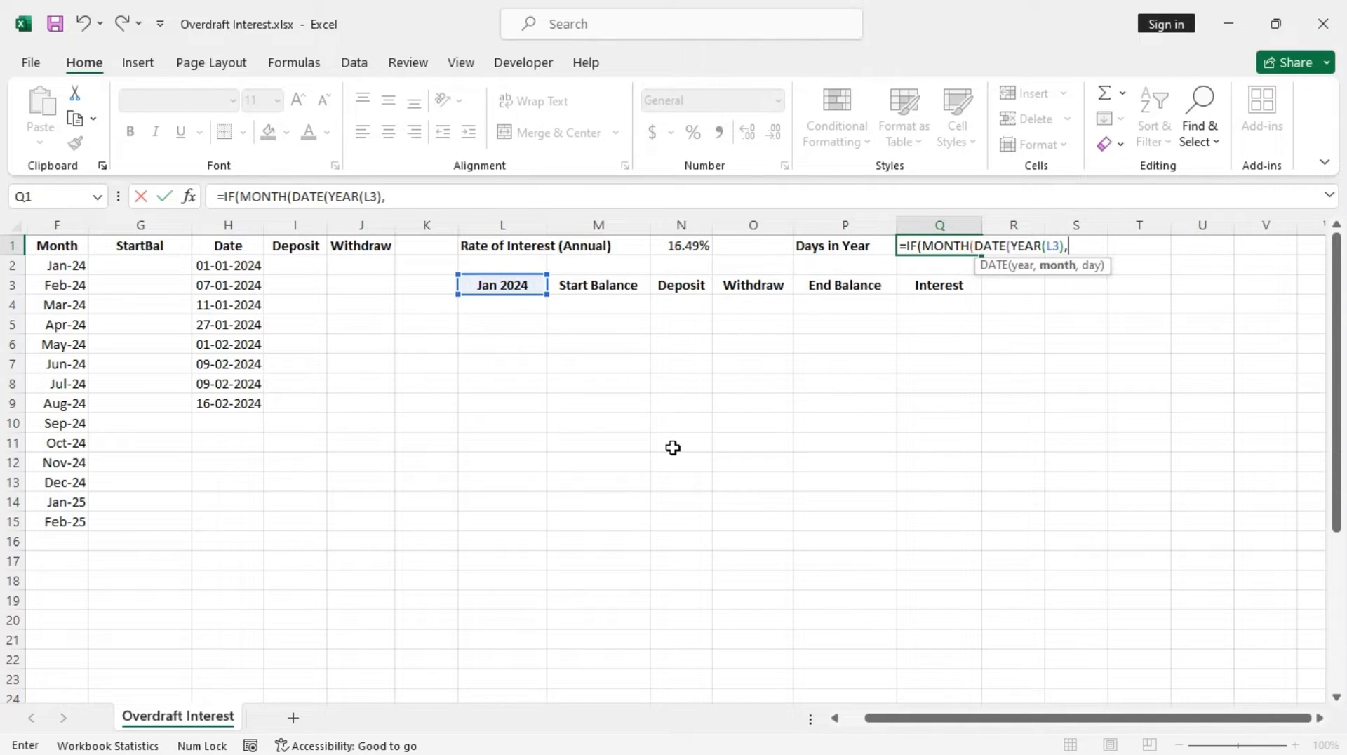
type("2,29)=2")
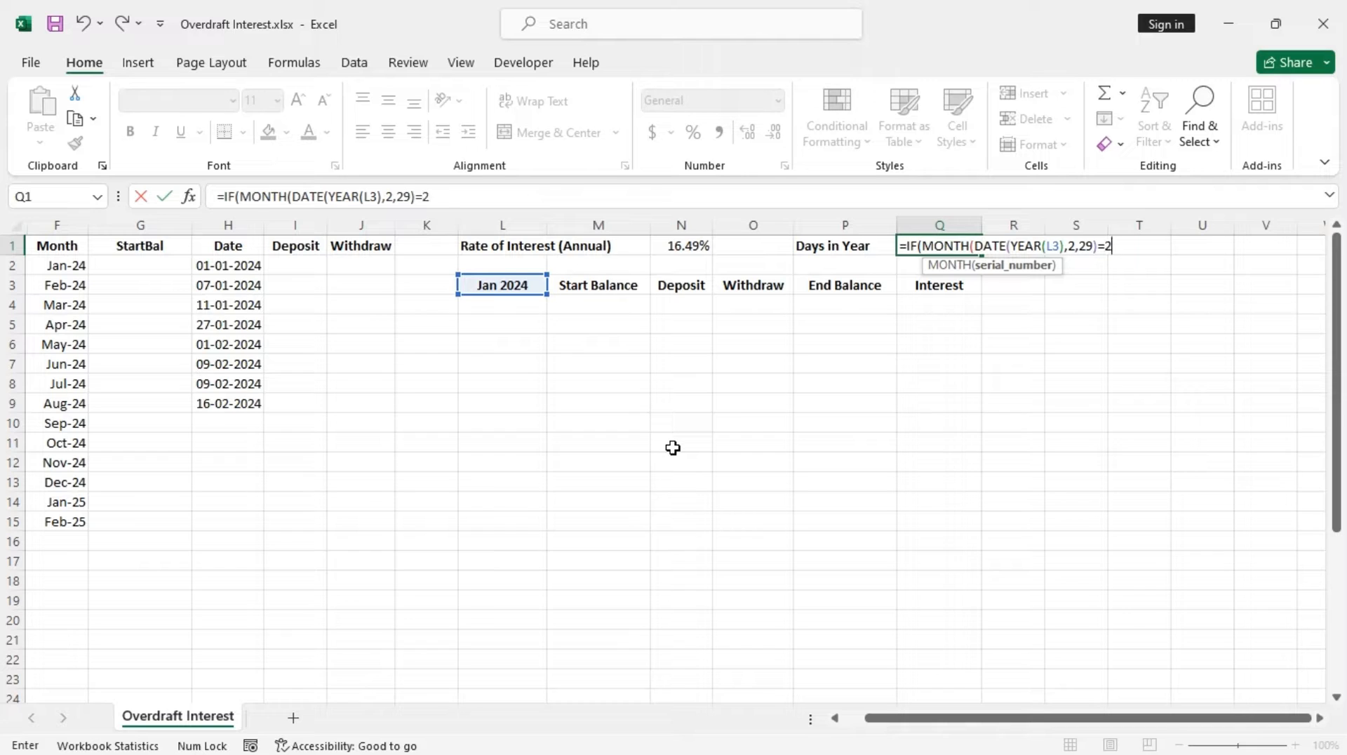
type("),")
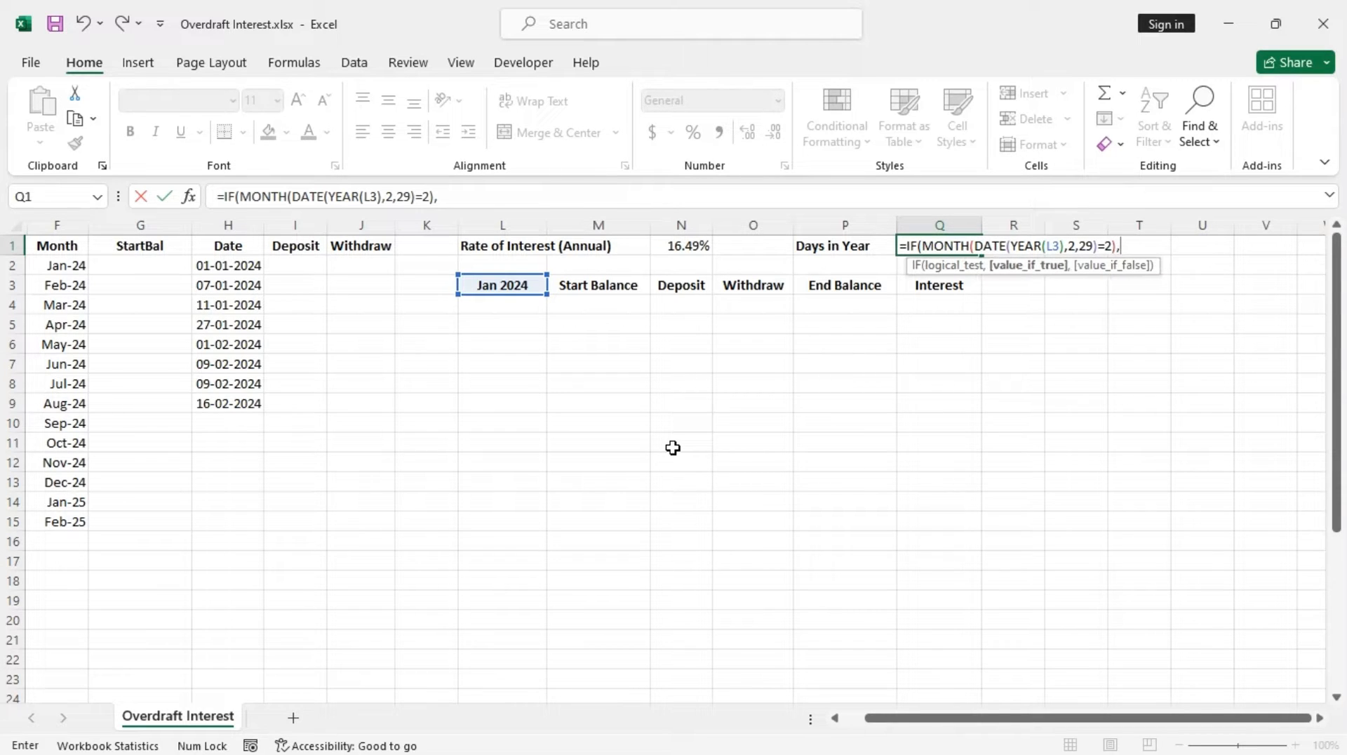
type("366,3")
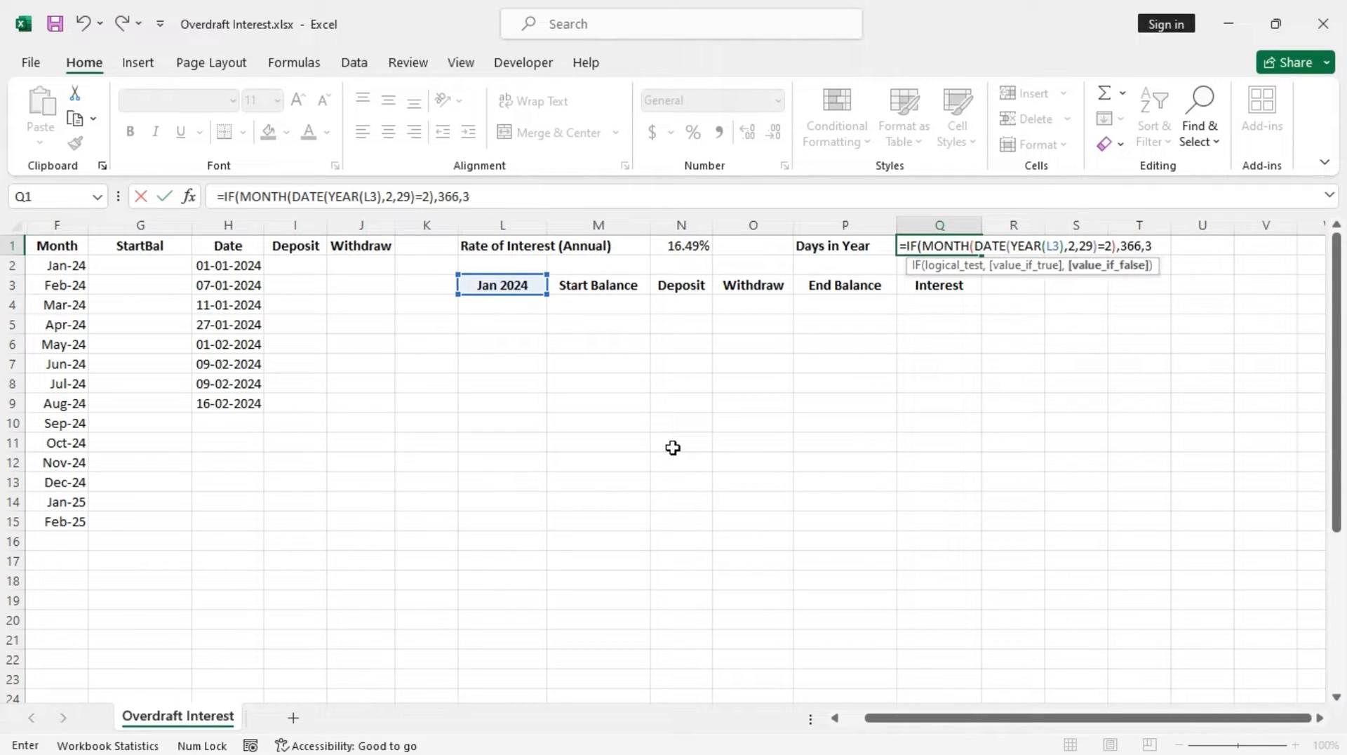
type("65)")
key("Return")
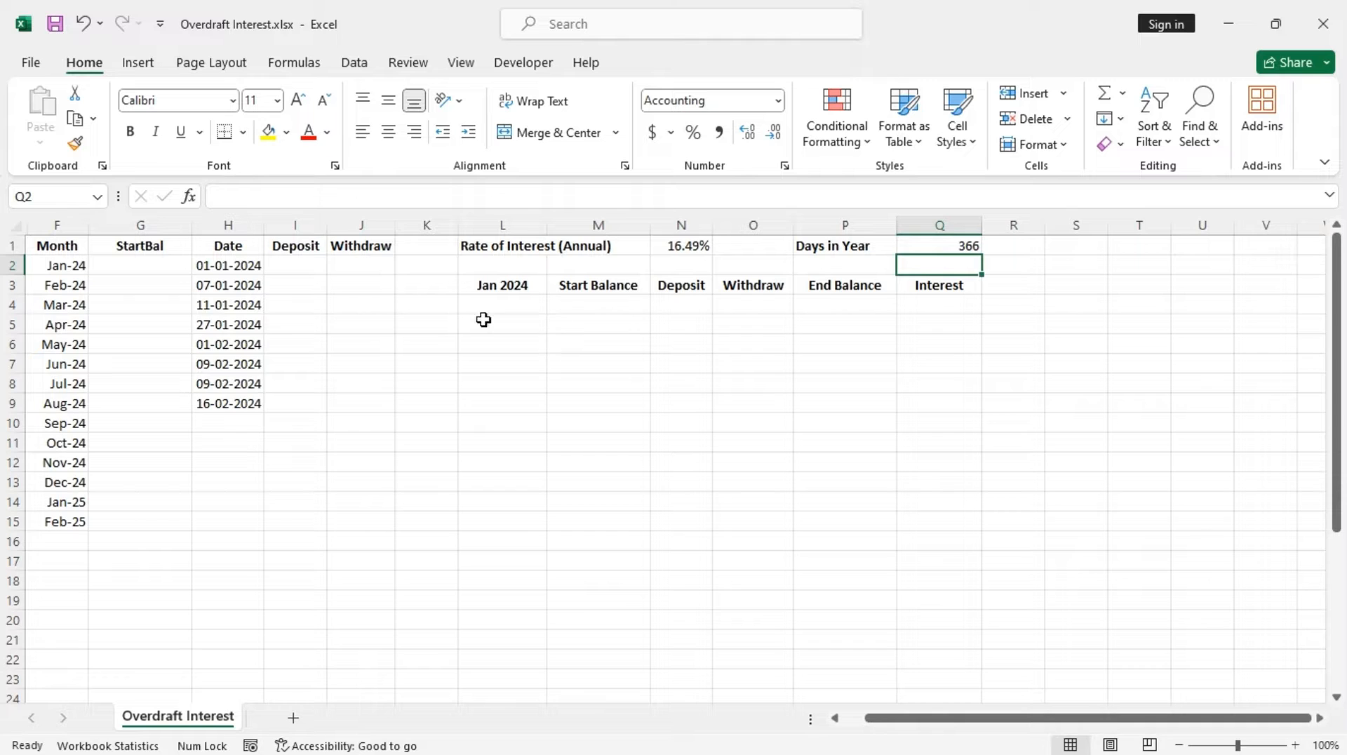
Set L4 to reference the selected month in L3 with =L3
left_click(520, 308)
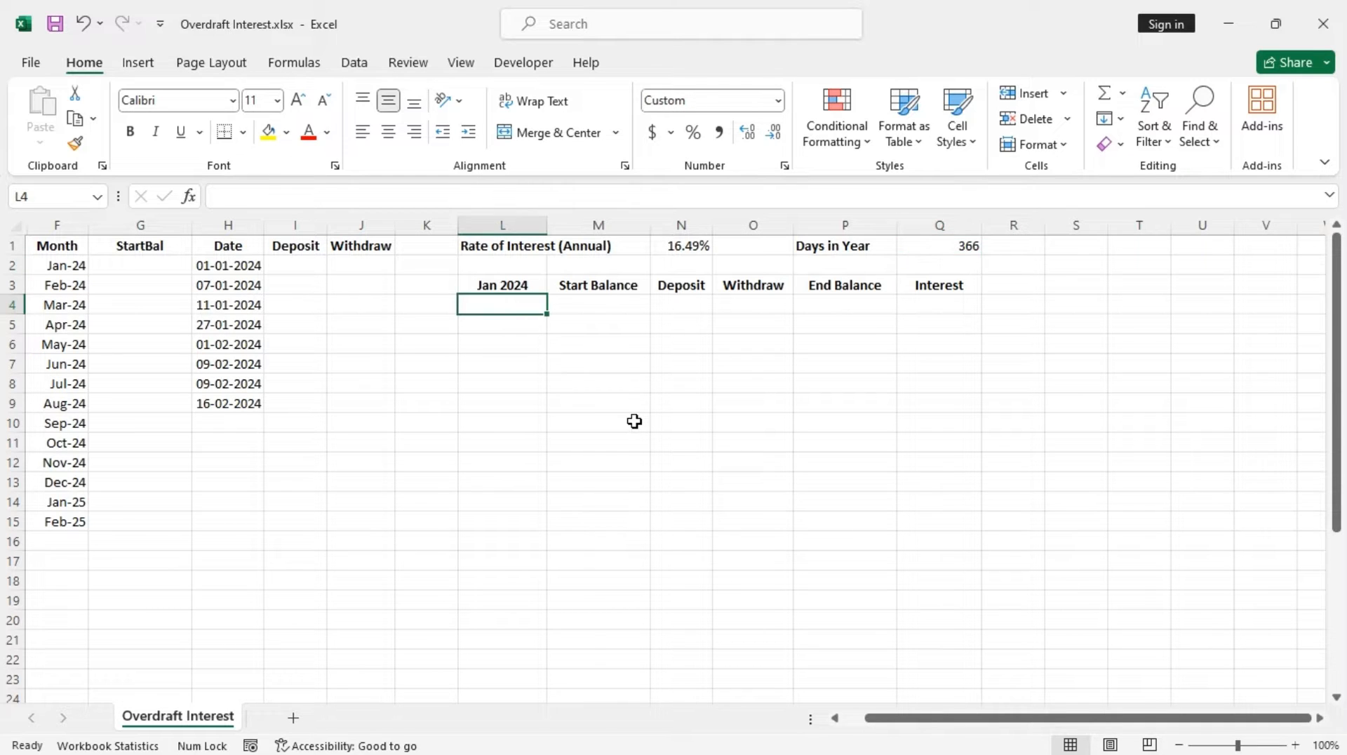
type("=")
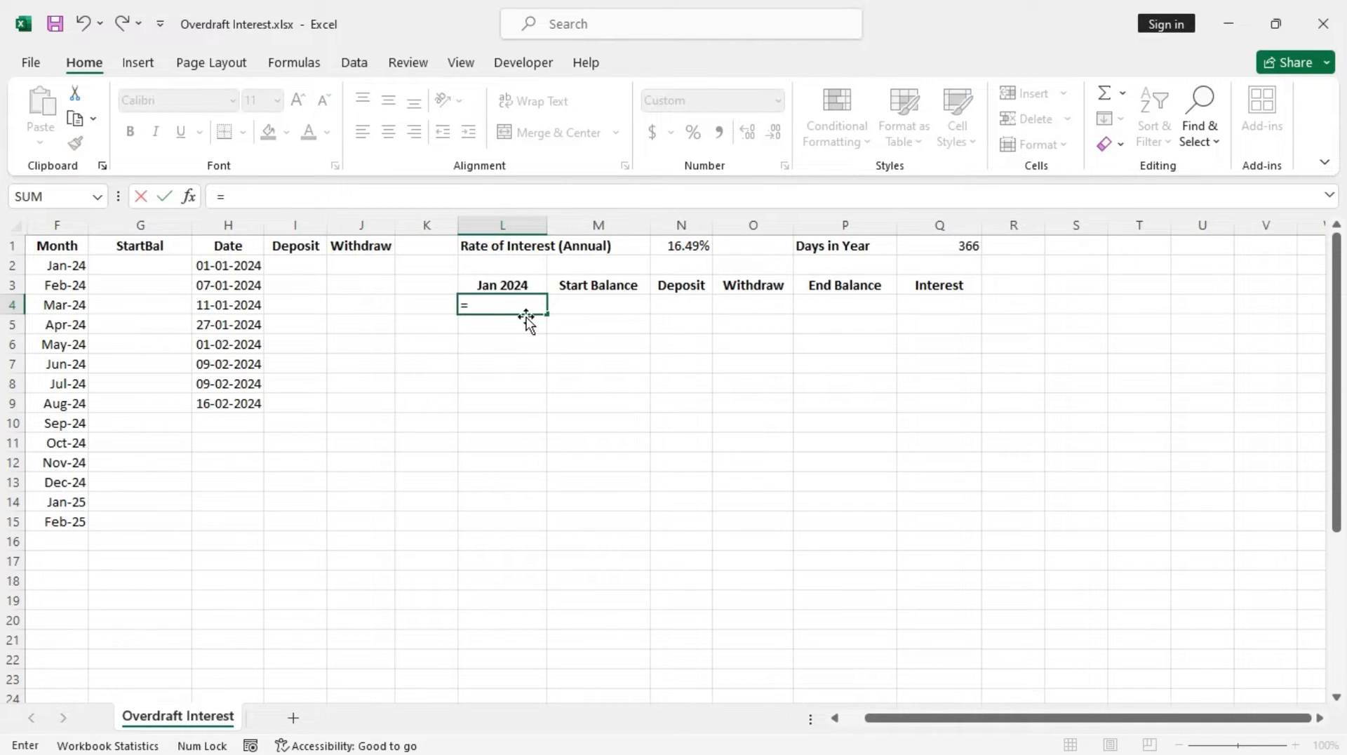
left_click(528, 285)
key("Return")
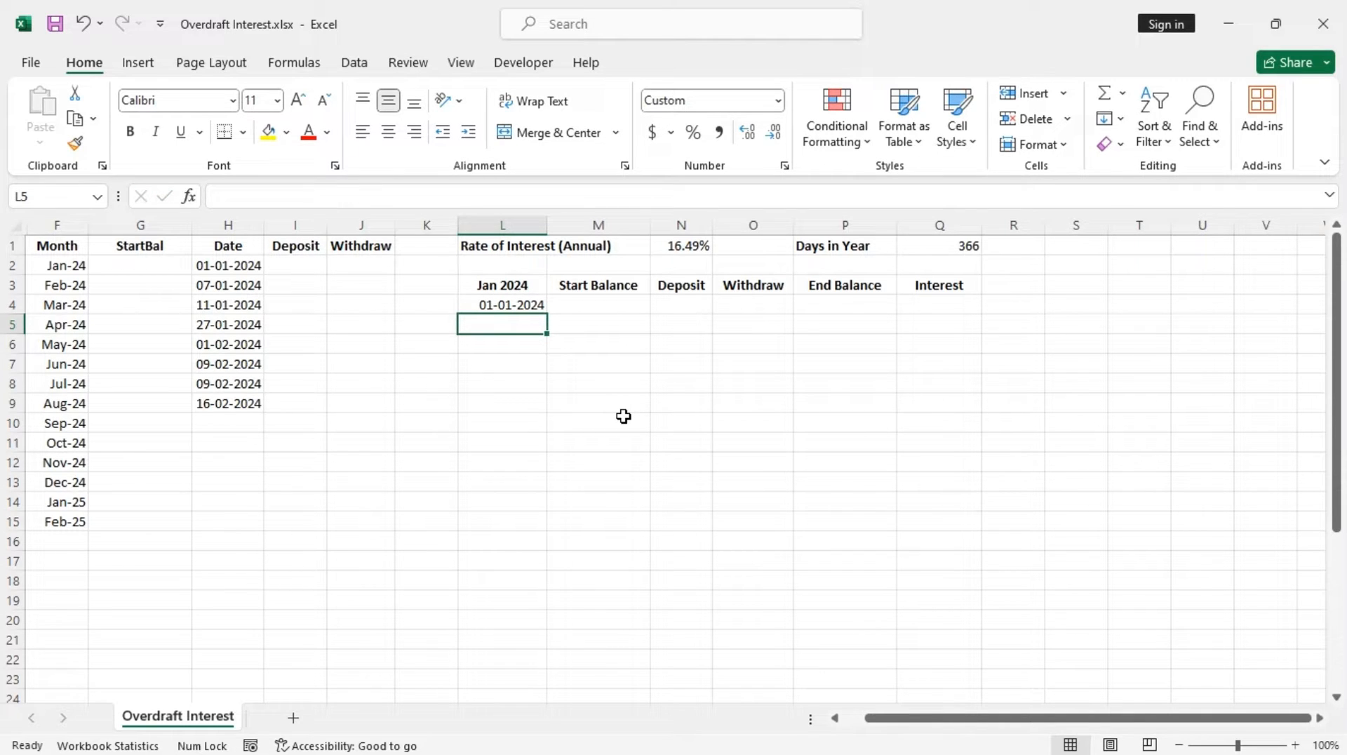
Enter =IF(L4="","",IF(EOMONTH($L$3,0)>=L4+1,L4+1,"")) in L5 and fill it down to L34
type("=")
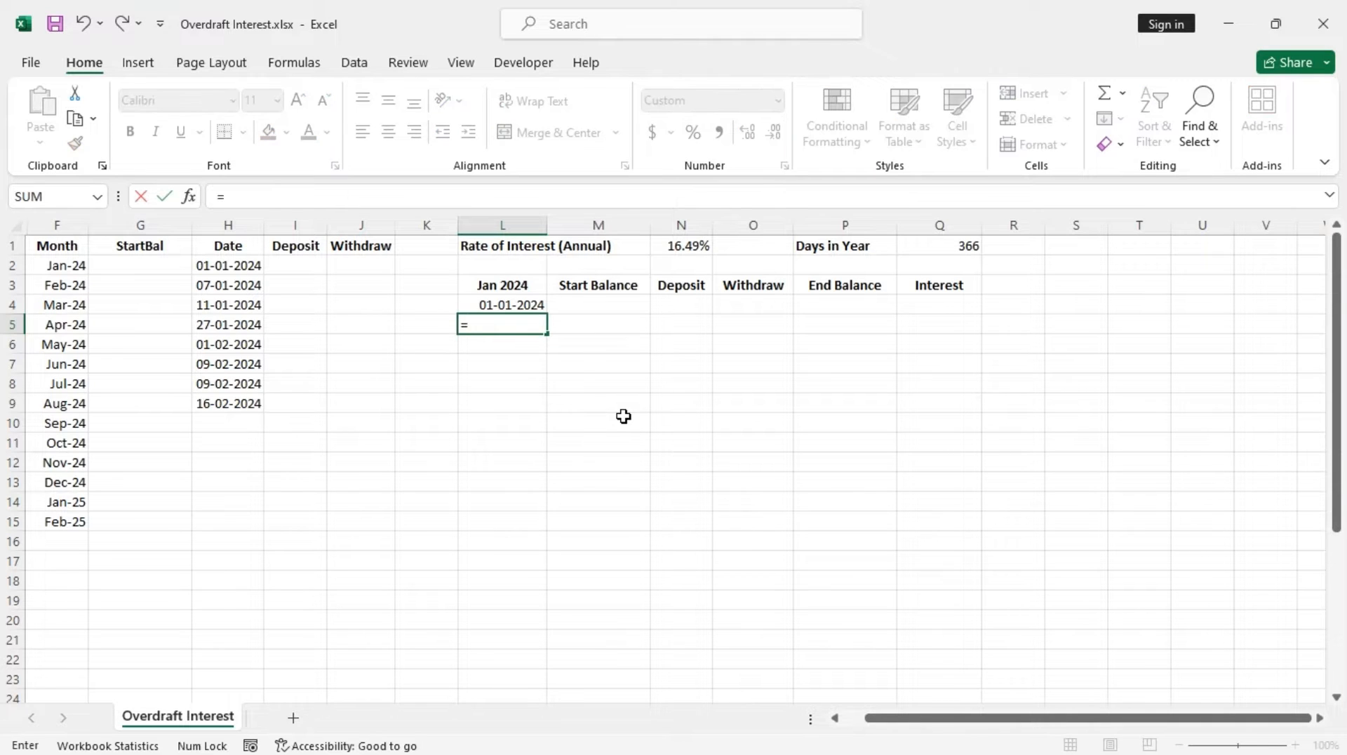
type("if")
key("Tab")
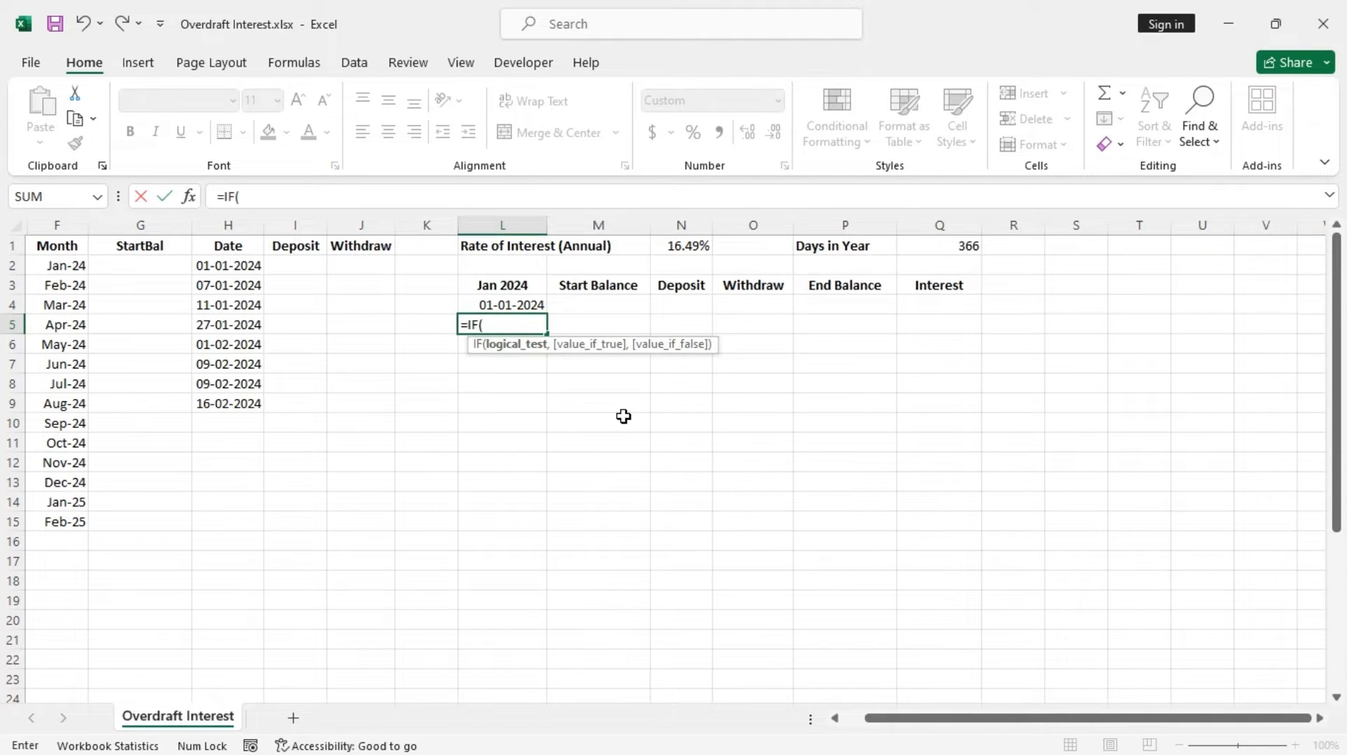
left_click(520, 304)
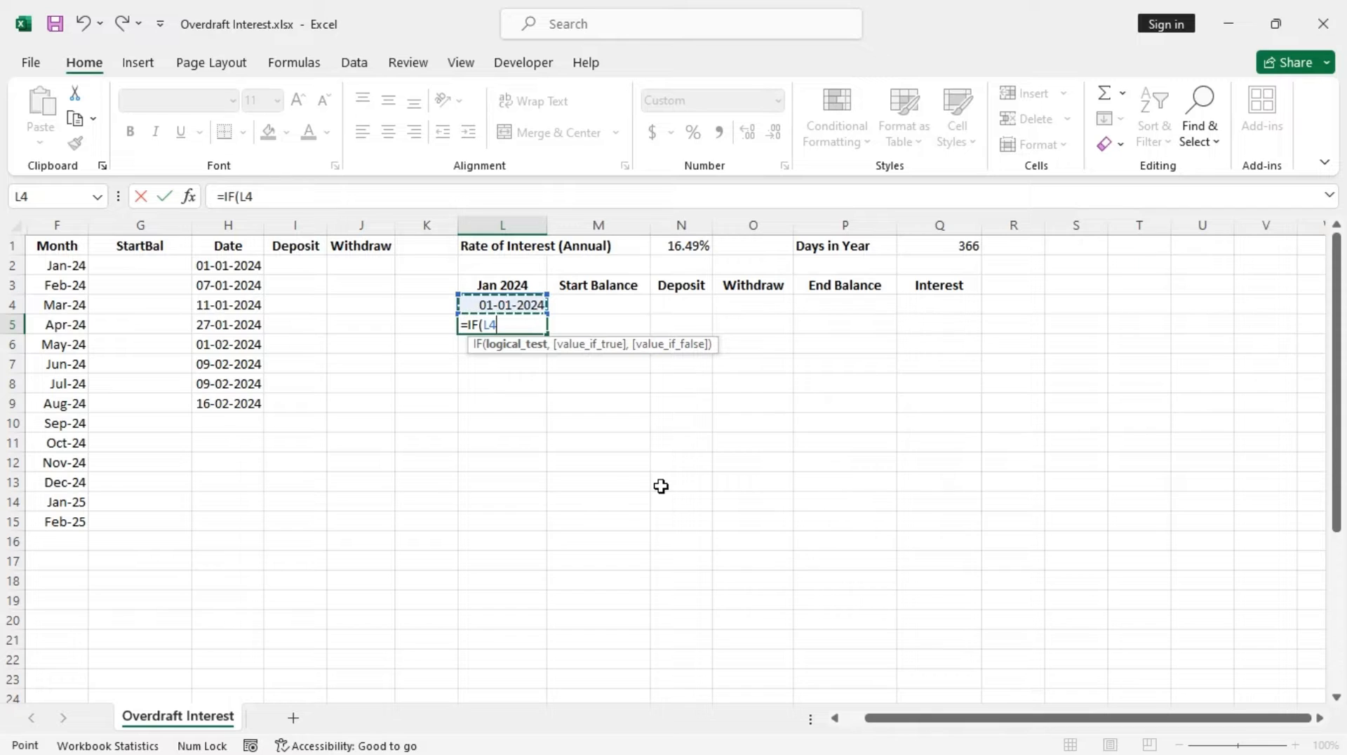
type("=\"\",\"\",")
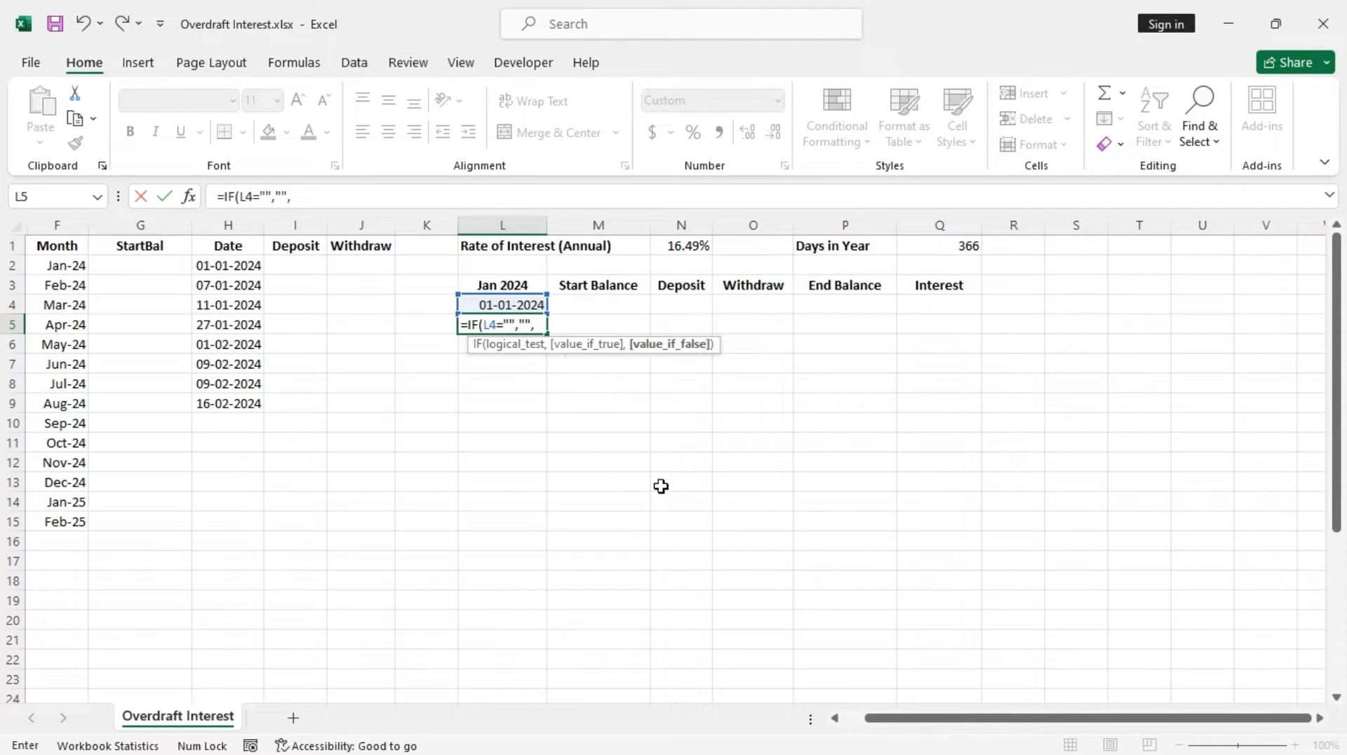
type("if")
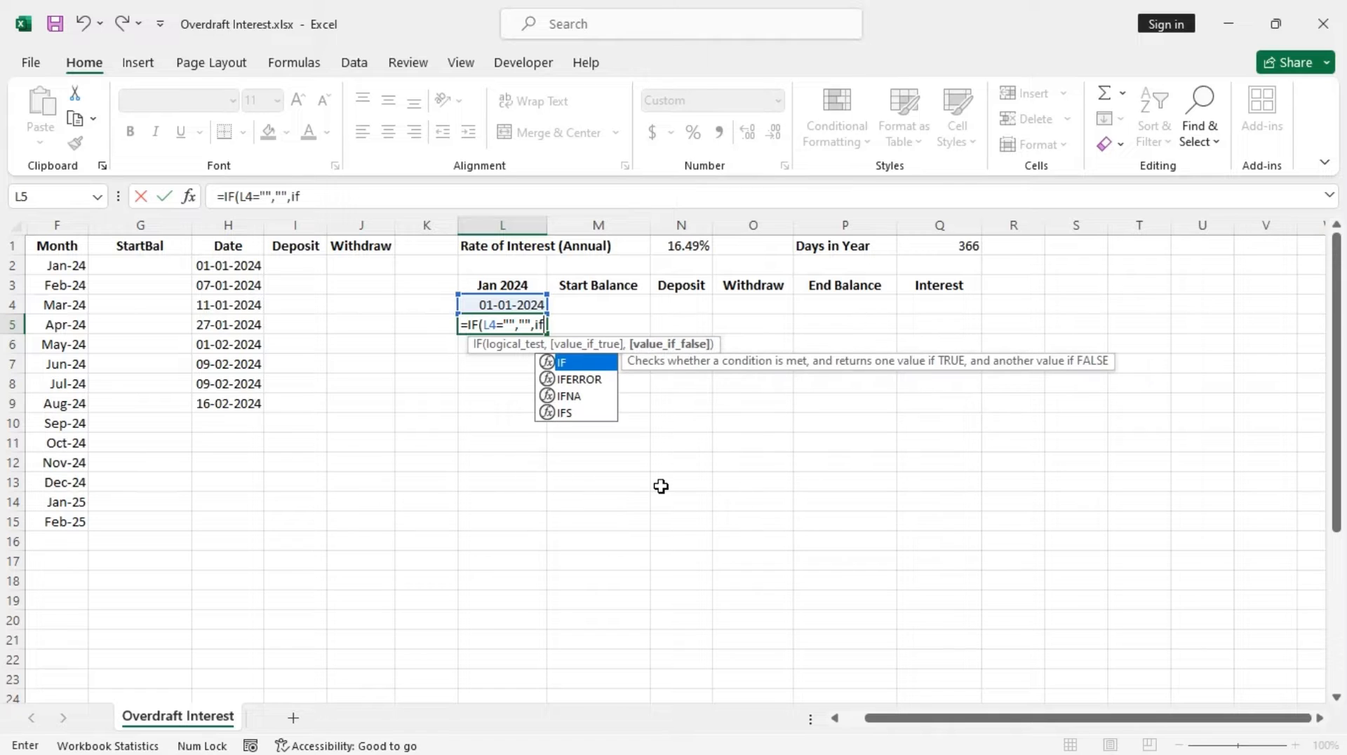
key("Tab")
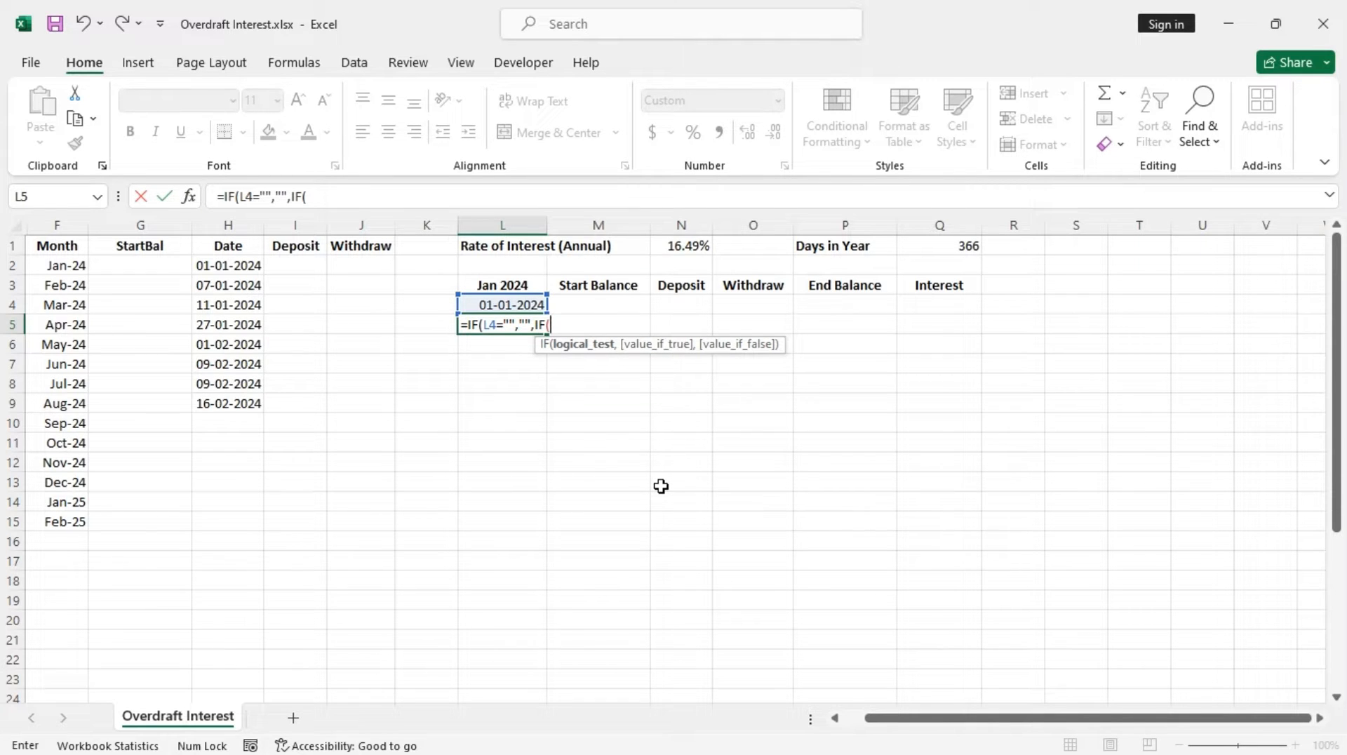
type("eo")
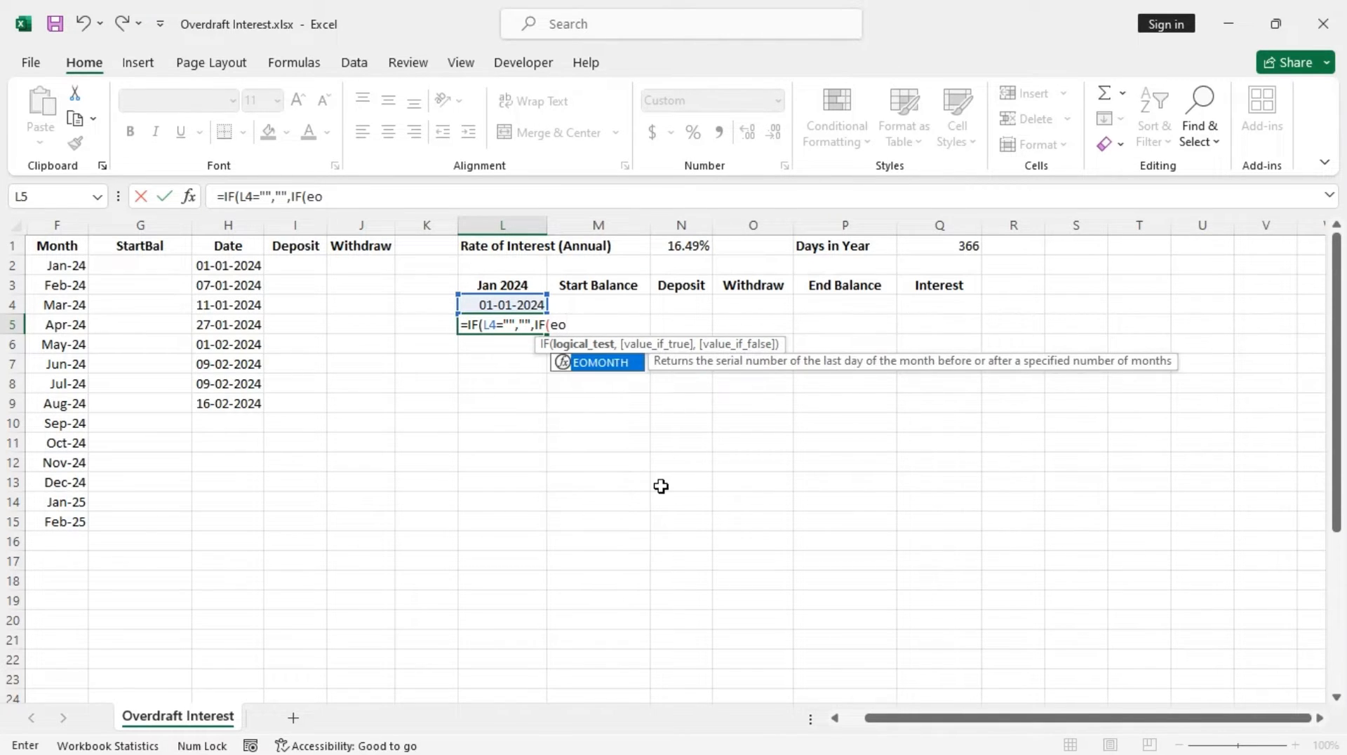
key("Tab")
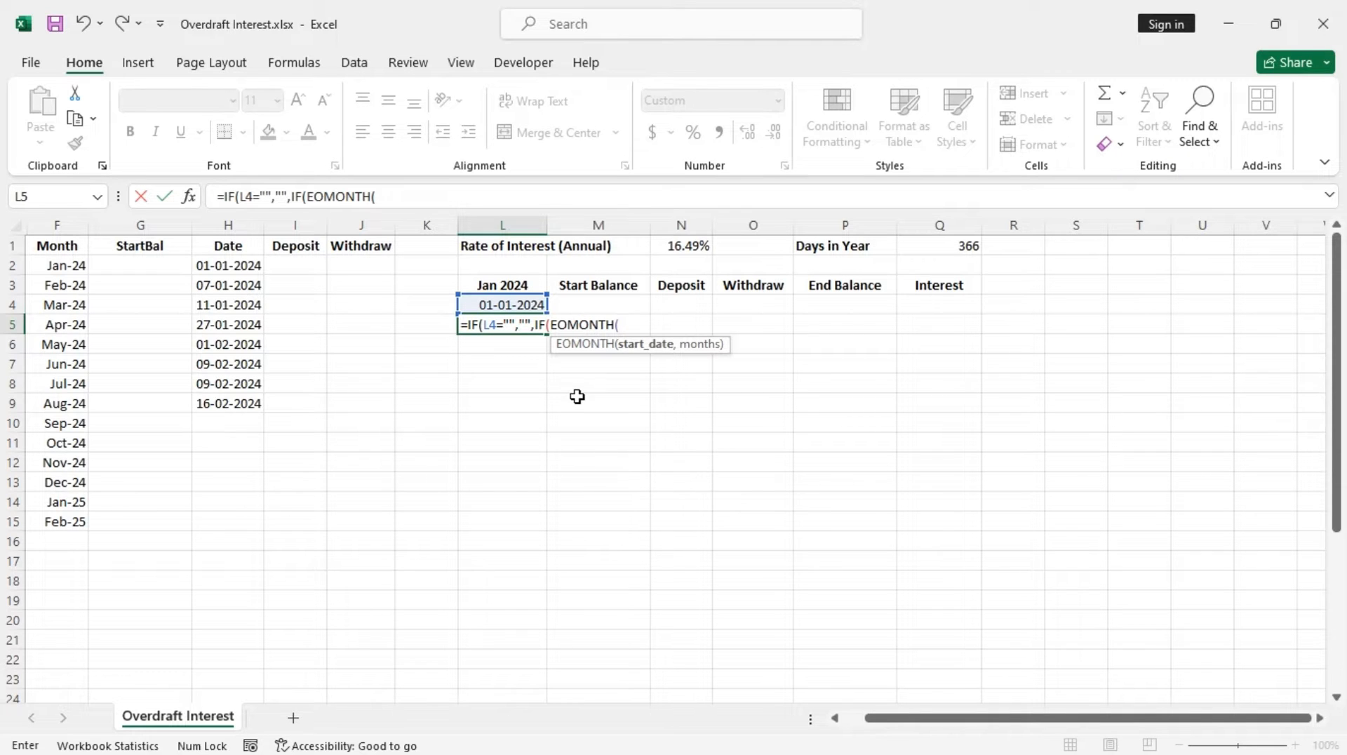
left_click(513, 284)
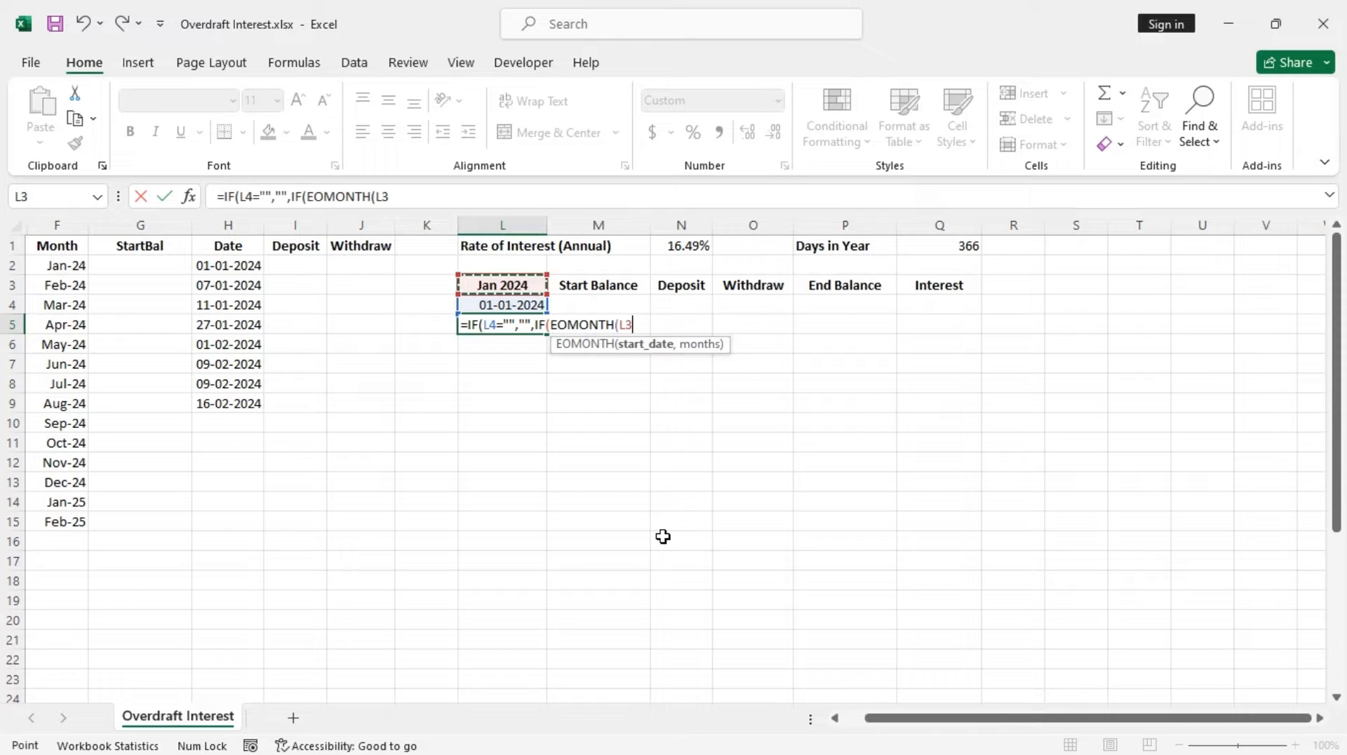
key("F4")
type(",0")
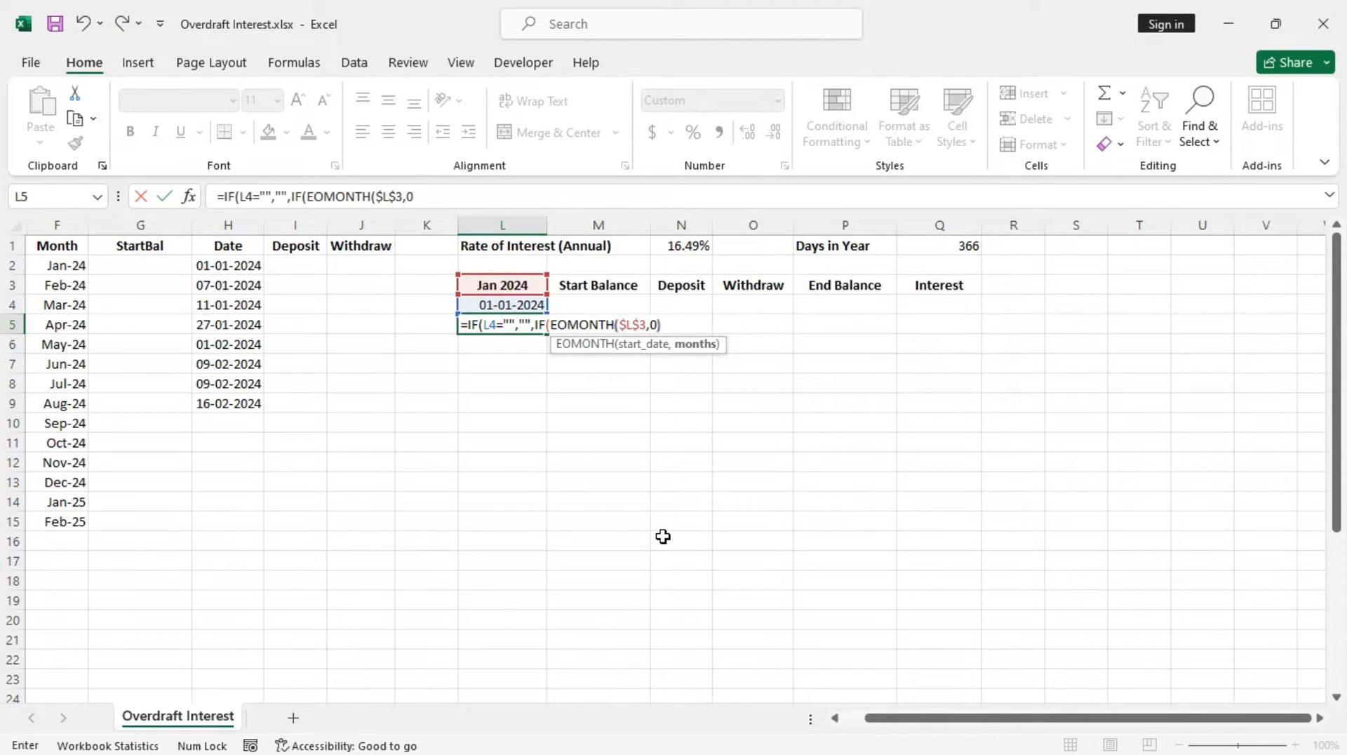
type(")")
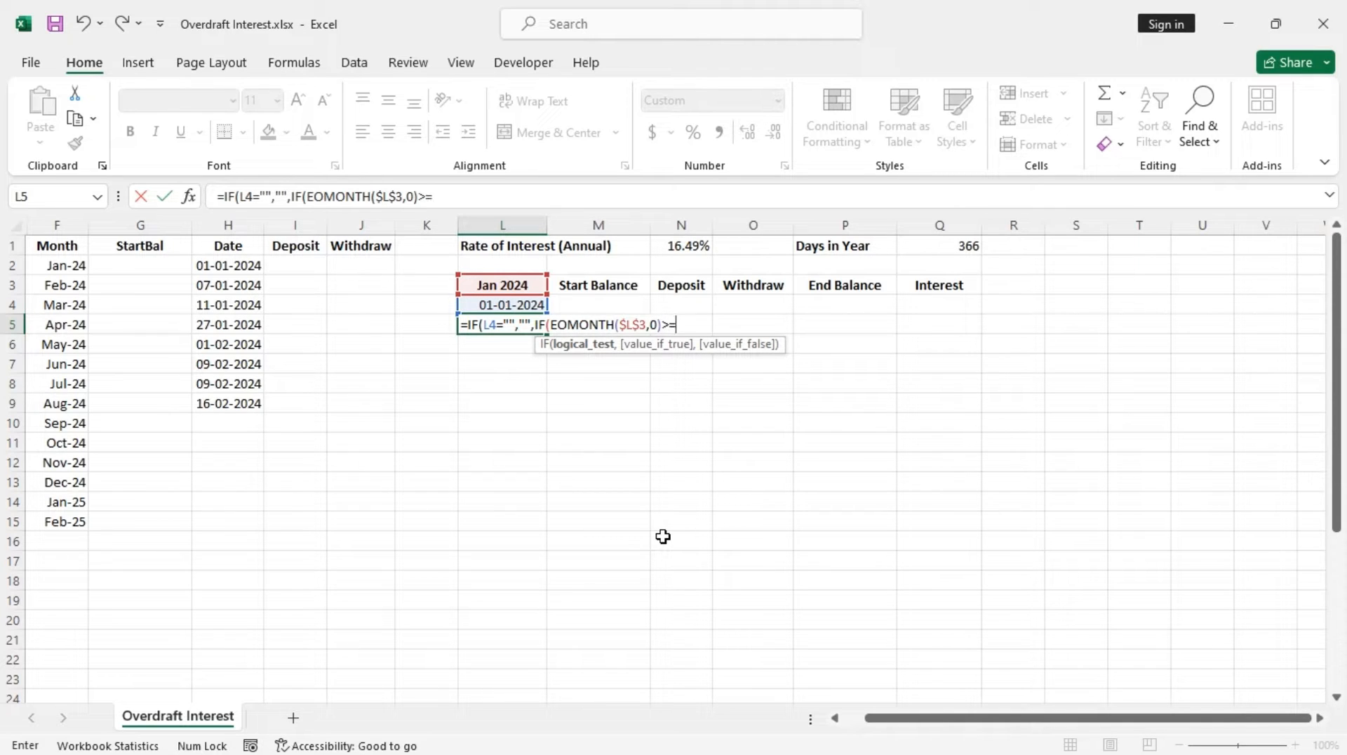
type(">=")
left_click(508, 305)
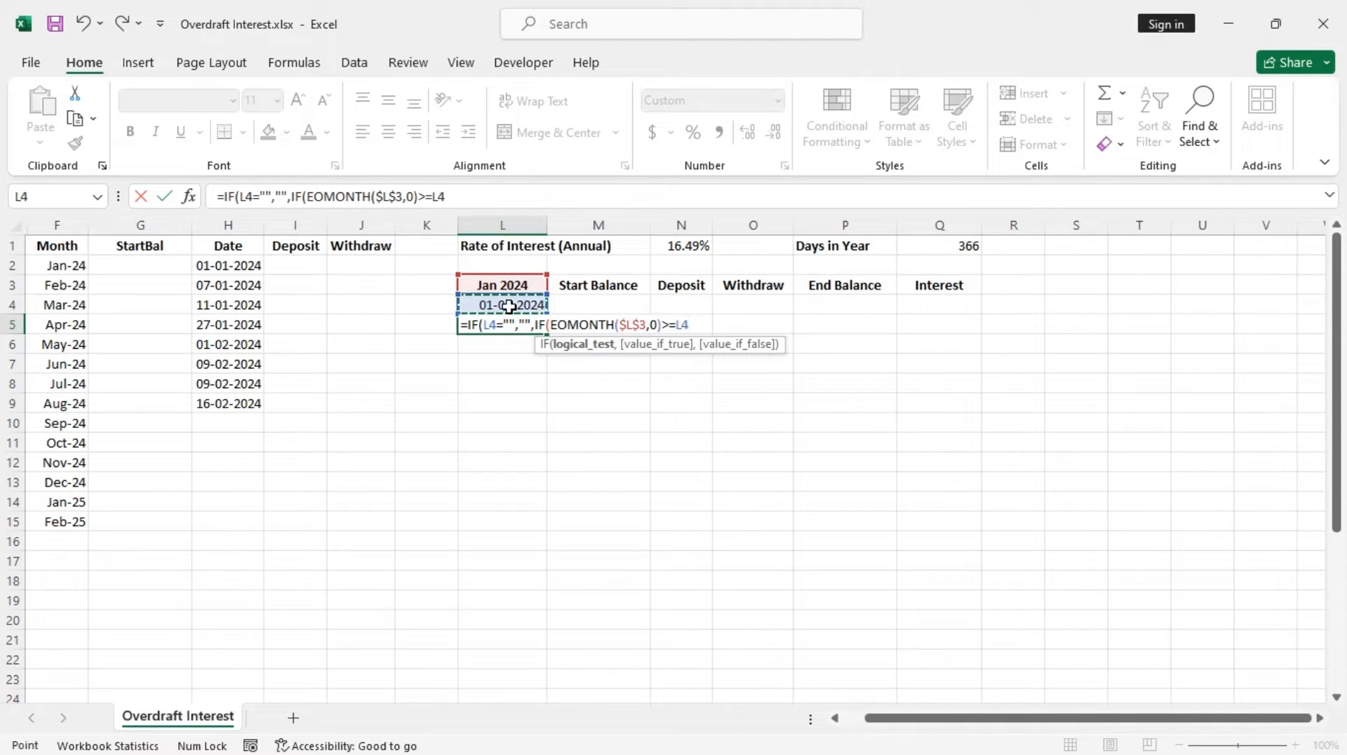
type("+1,")
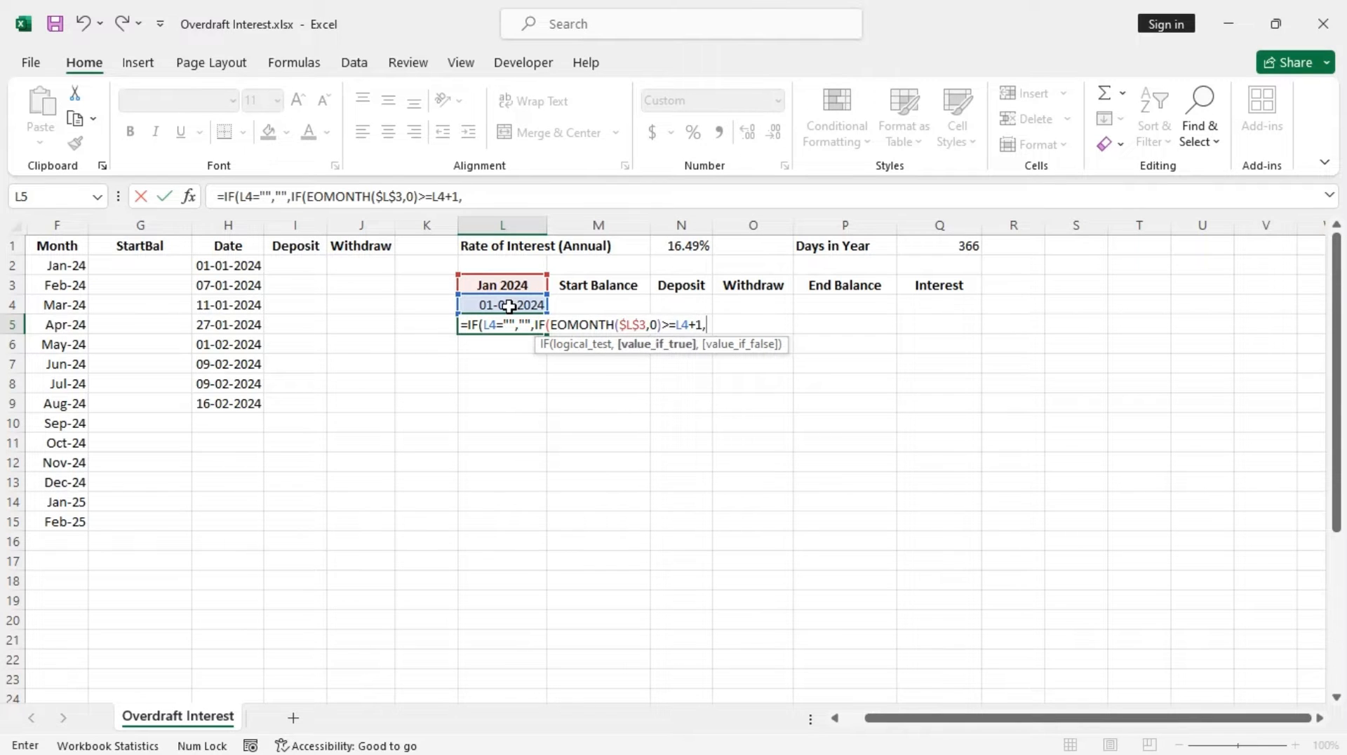
left_click(516, 304)
type("+")
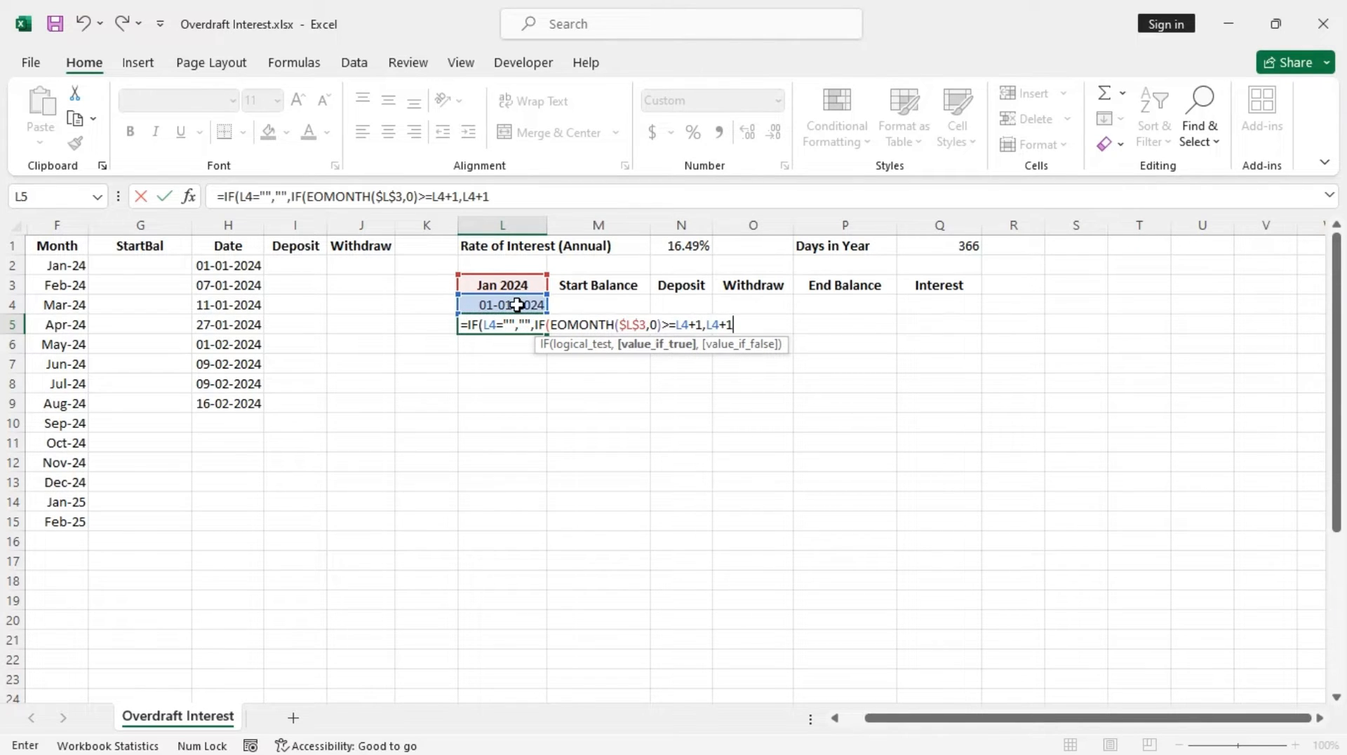
type("1,")
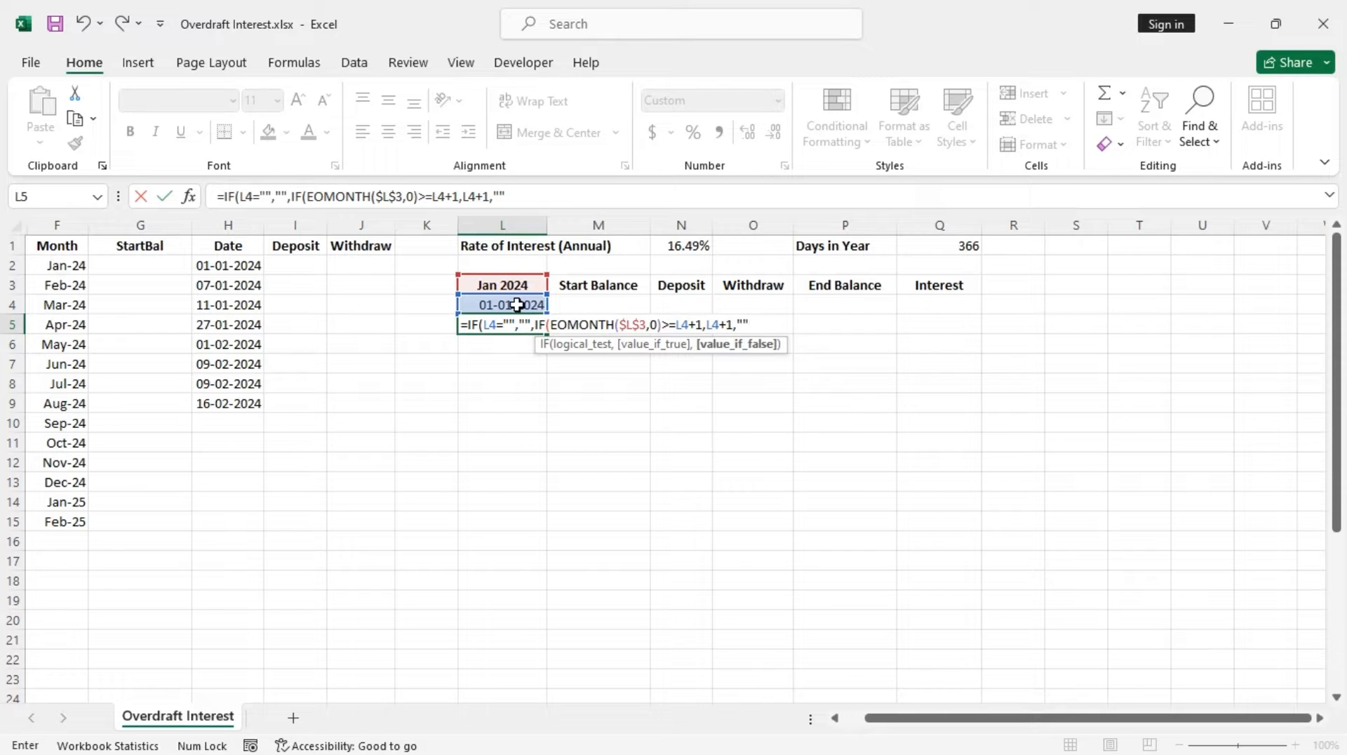
type("))")
key("Return")
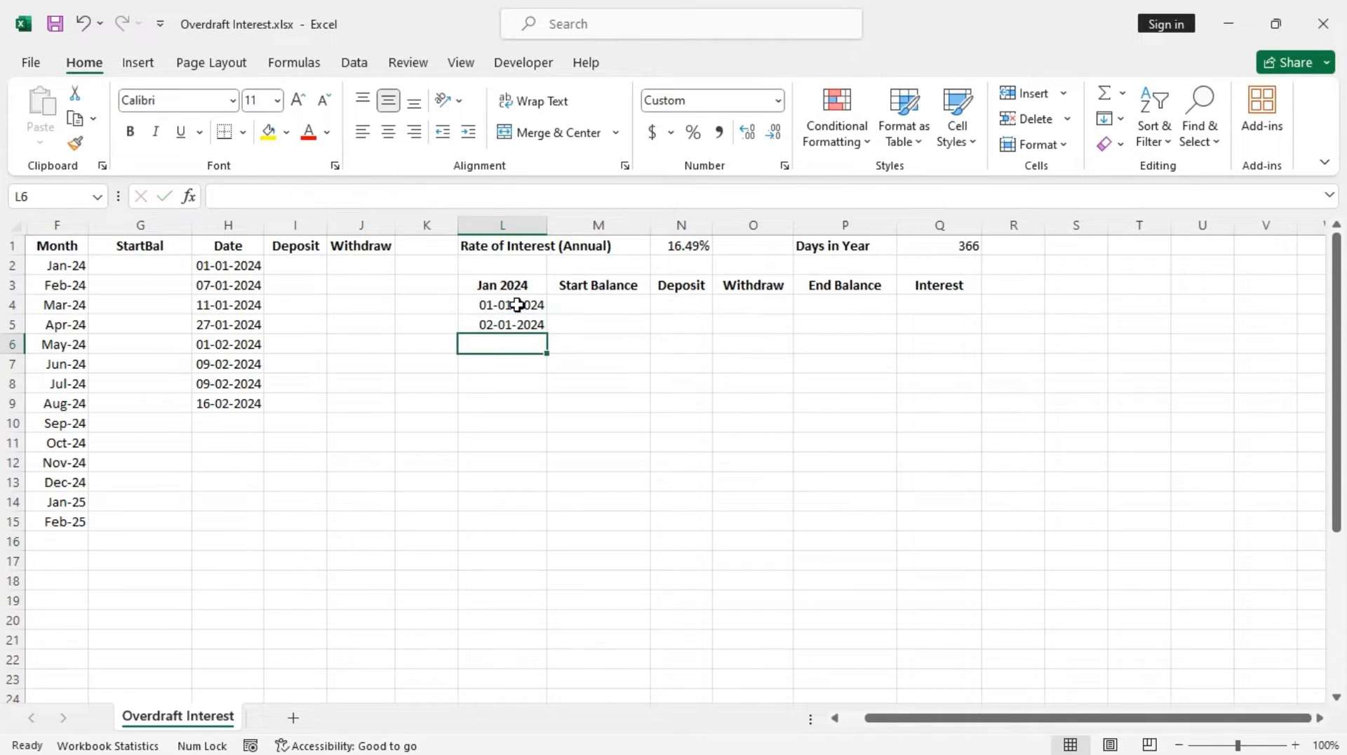
left_click(533, 325)
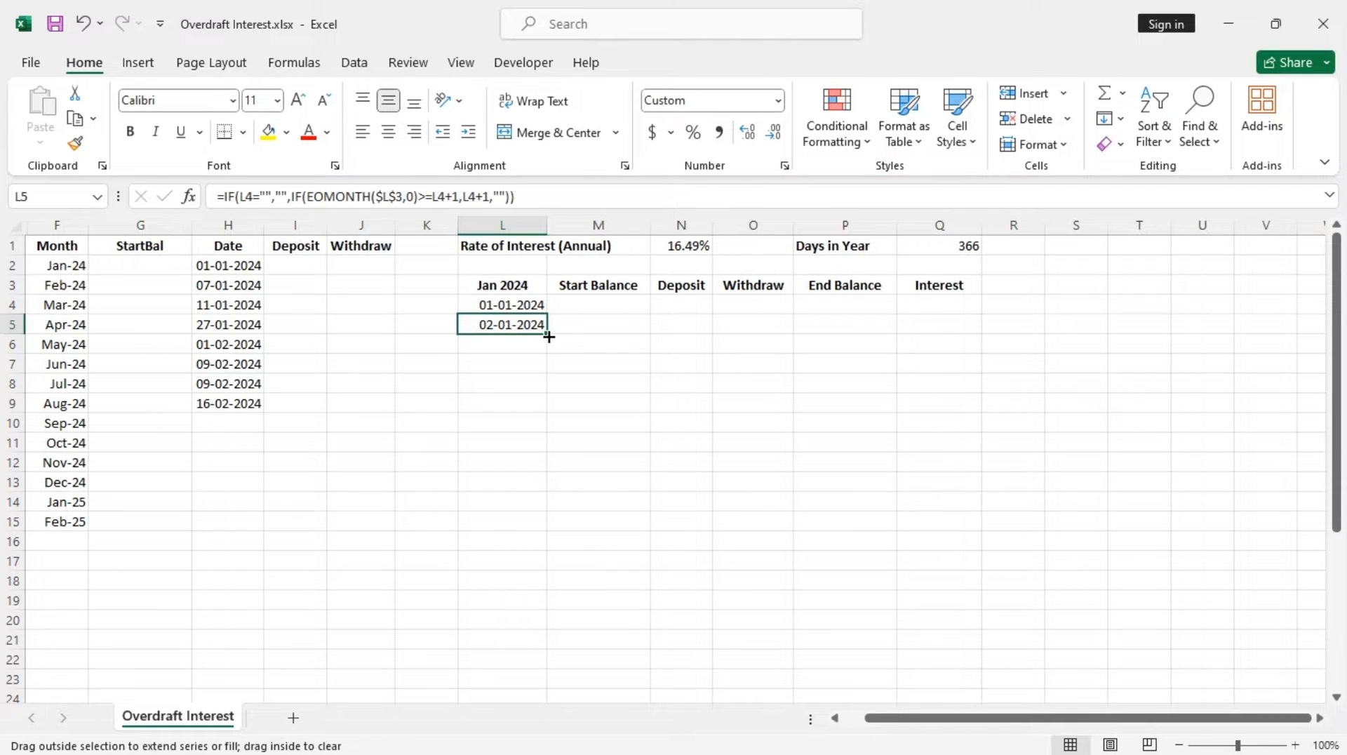
left_click_drag(548, 337, 541, 641)
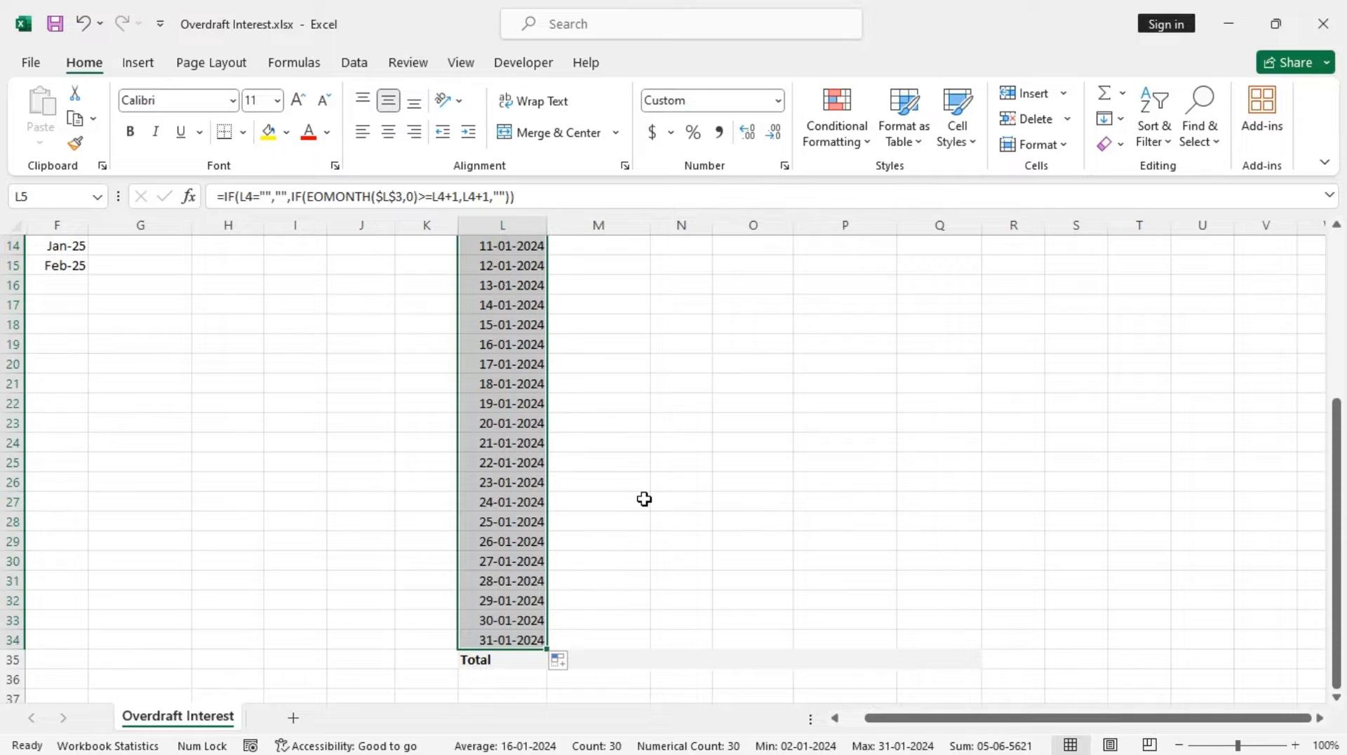
Enter the Start Balance formula in M4: =IF(L4="","",SUM(IF(Month=L3,StartBal,0))), accepting the suggested bracket correction
scroll(643, 499, "up", 5)
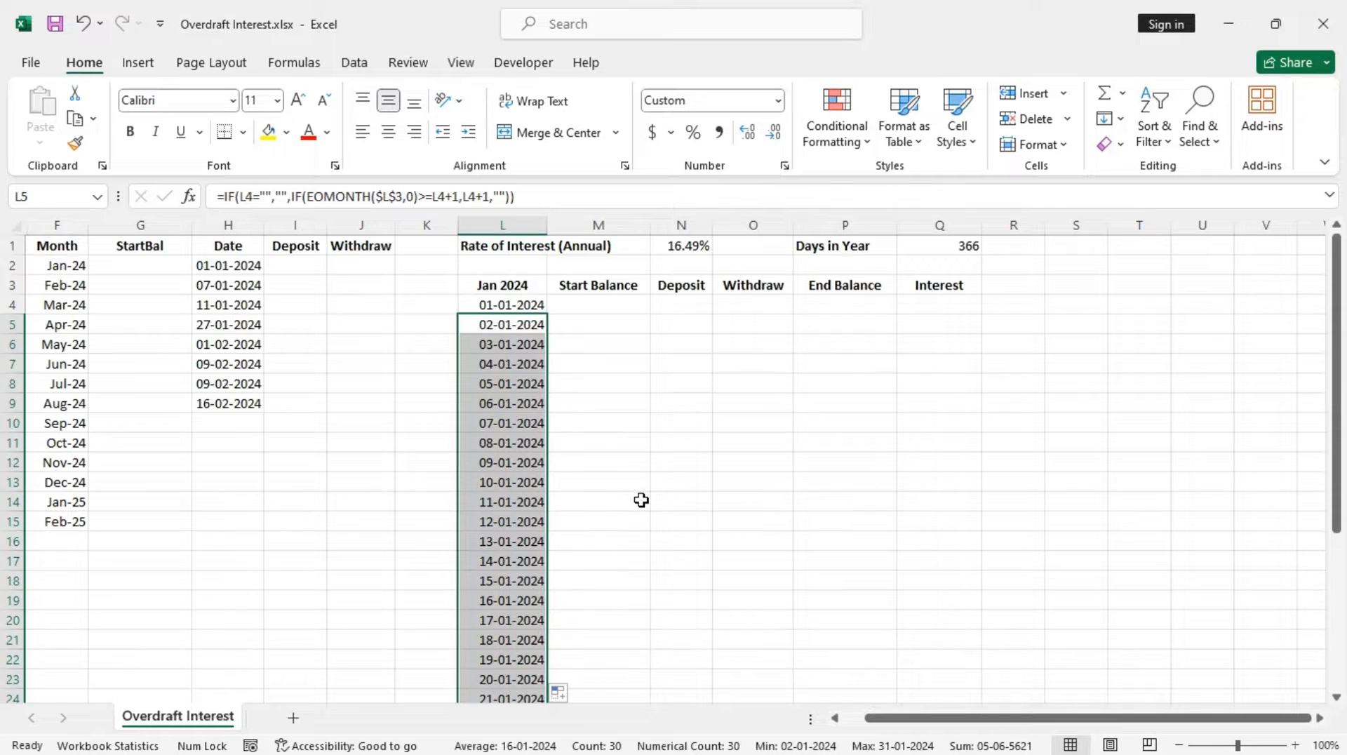
left_click(615, 306)
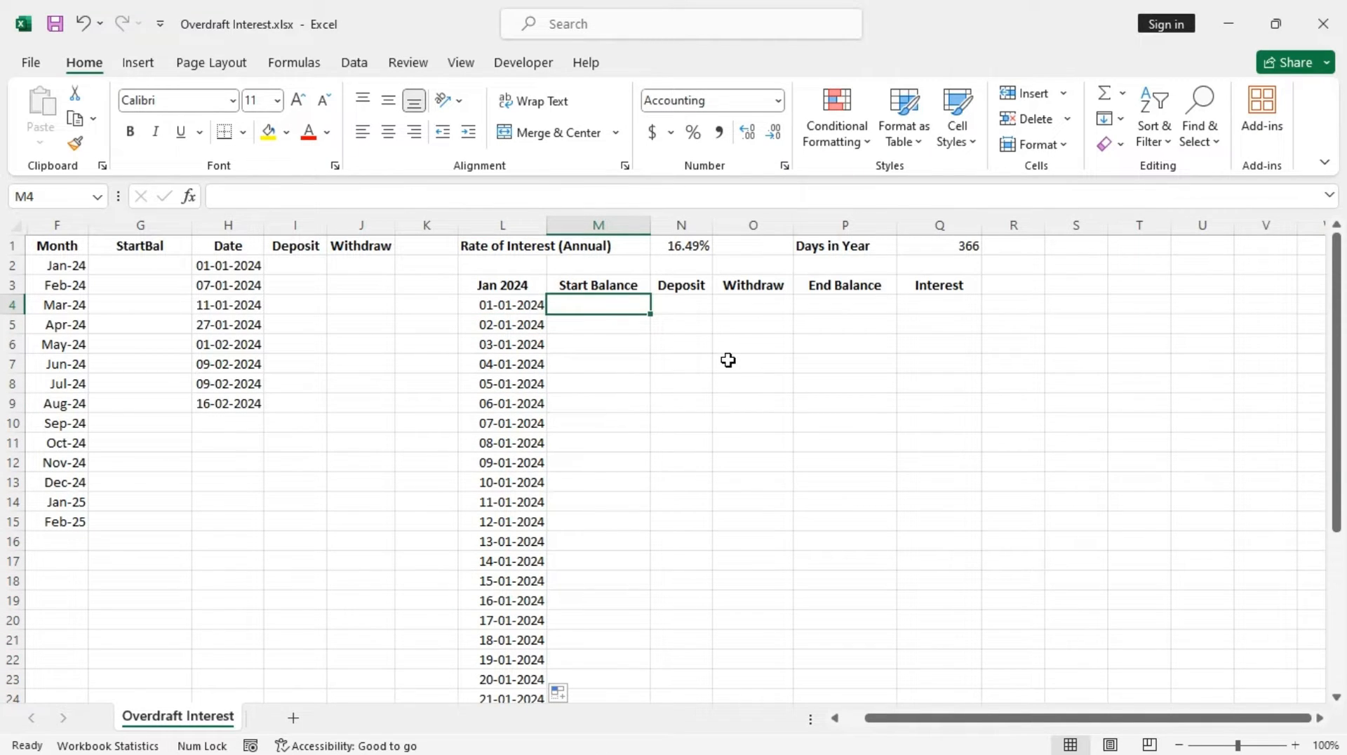
type("=")
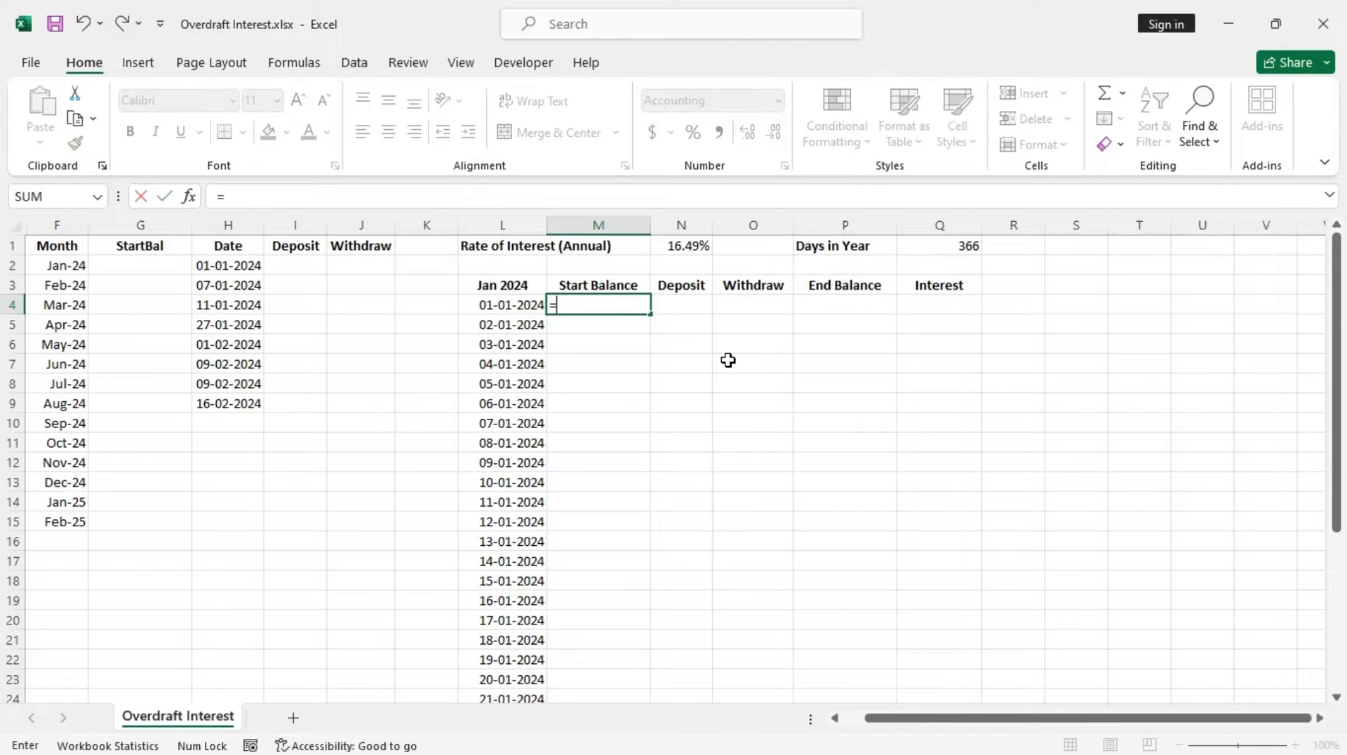
type("if")
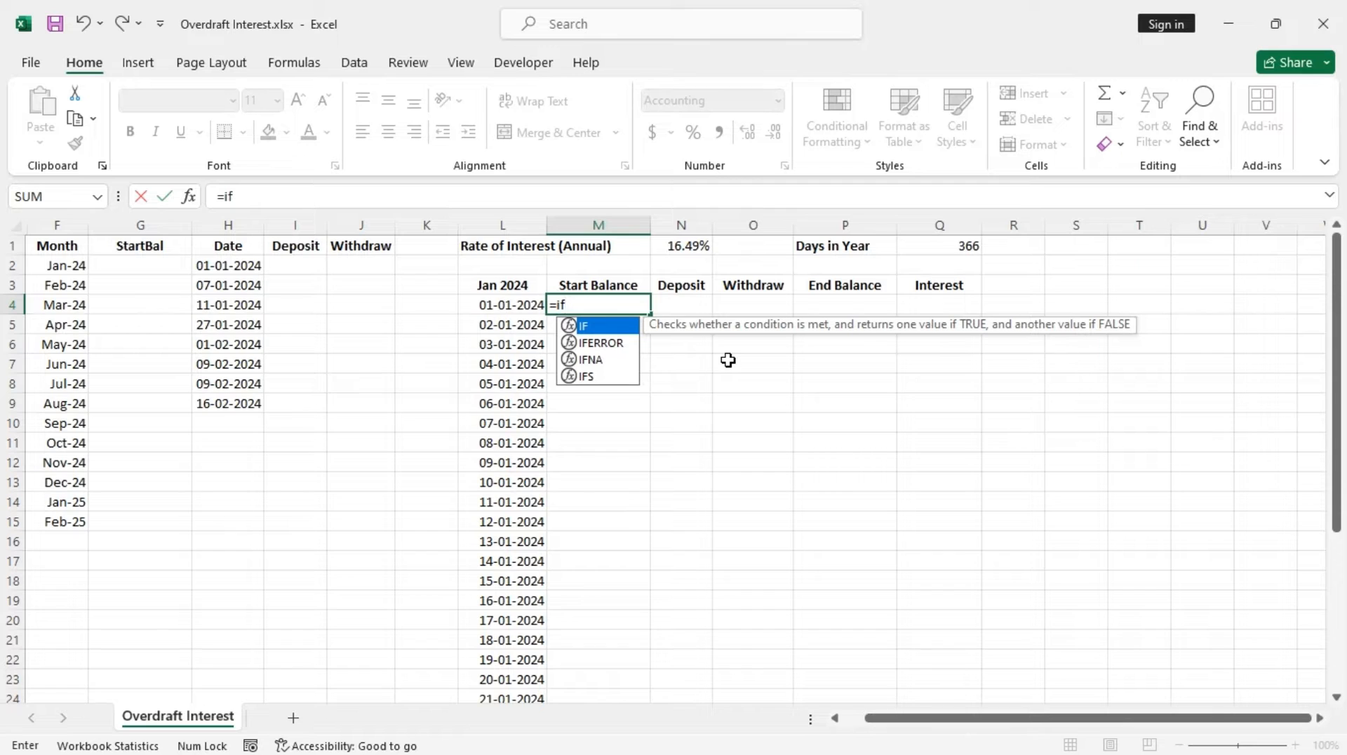
key("Tab")
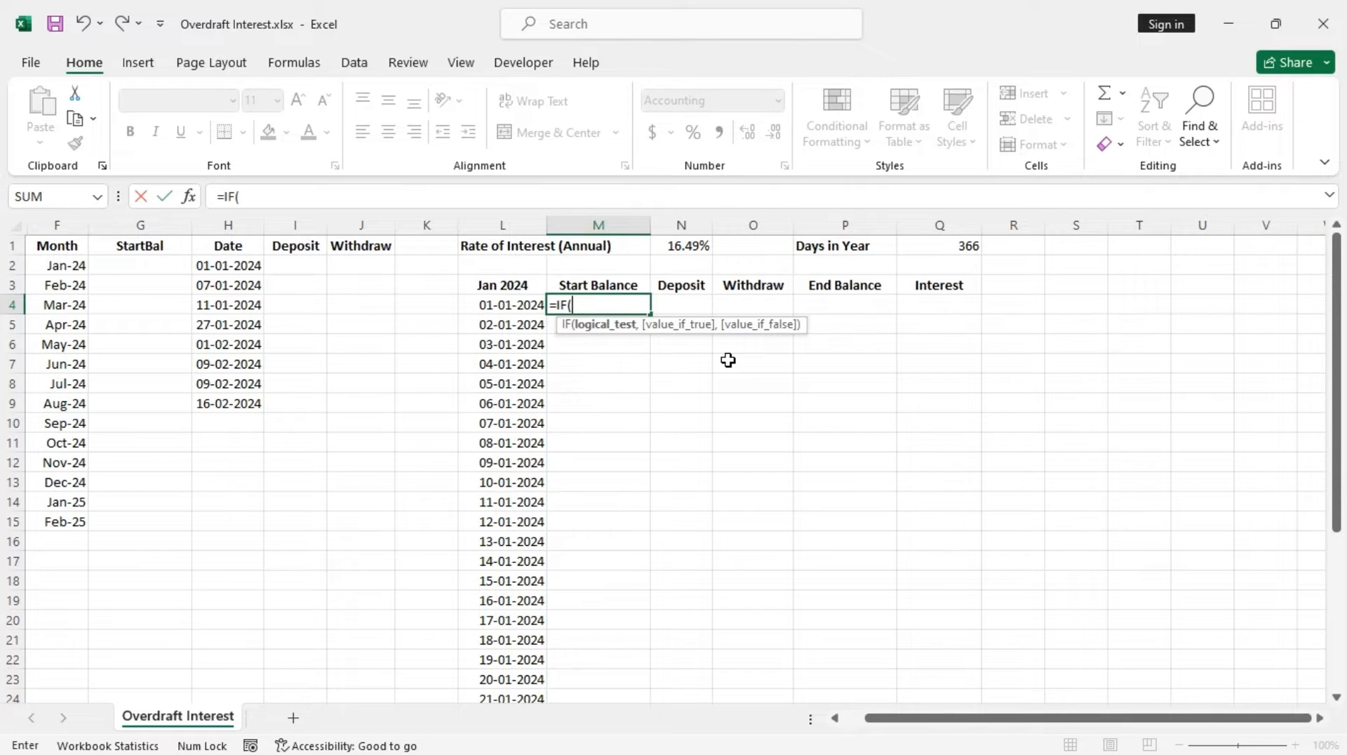
left_click(497, 306)
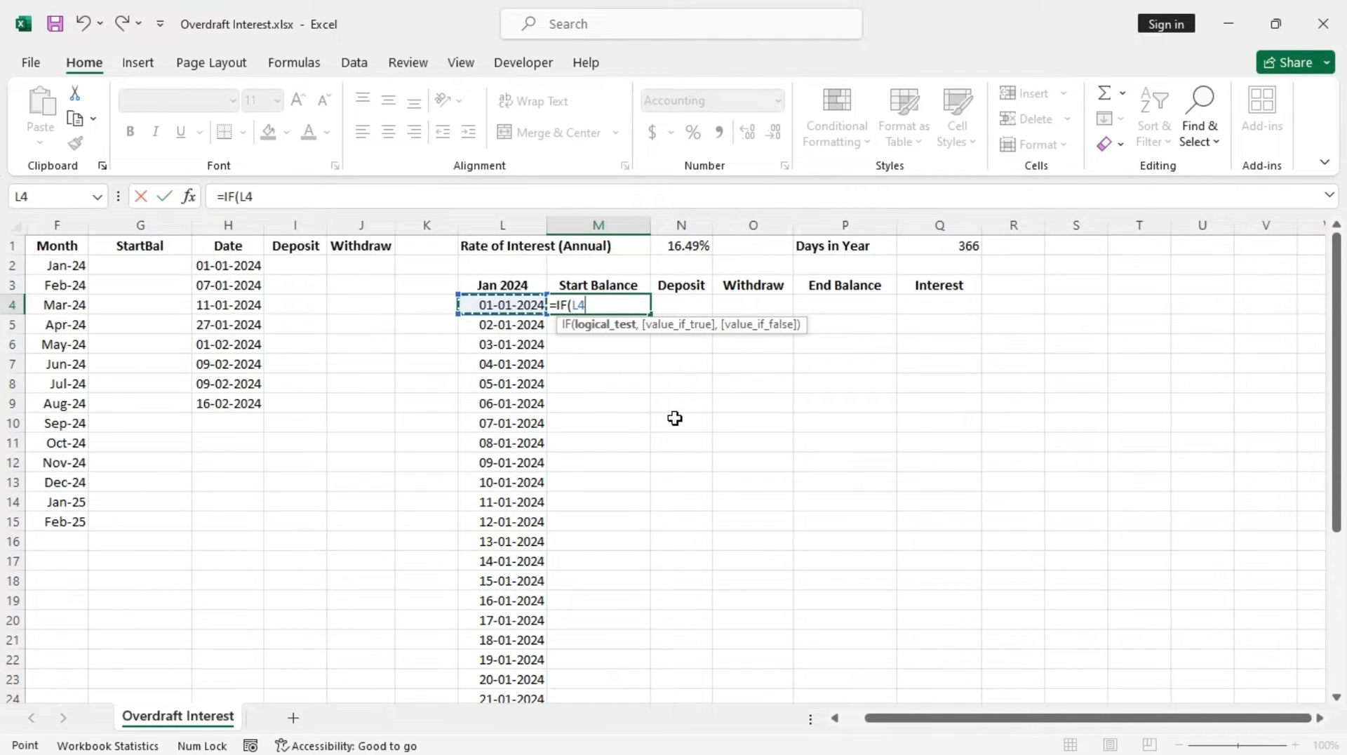
type("=")
type("\"\",")
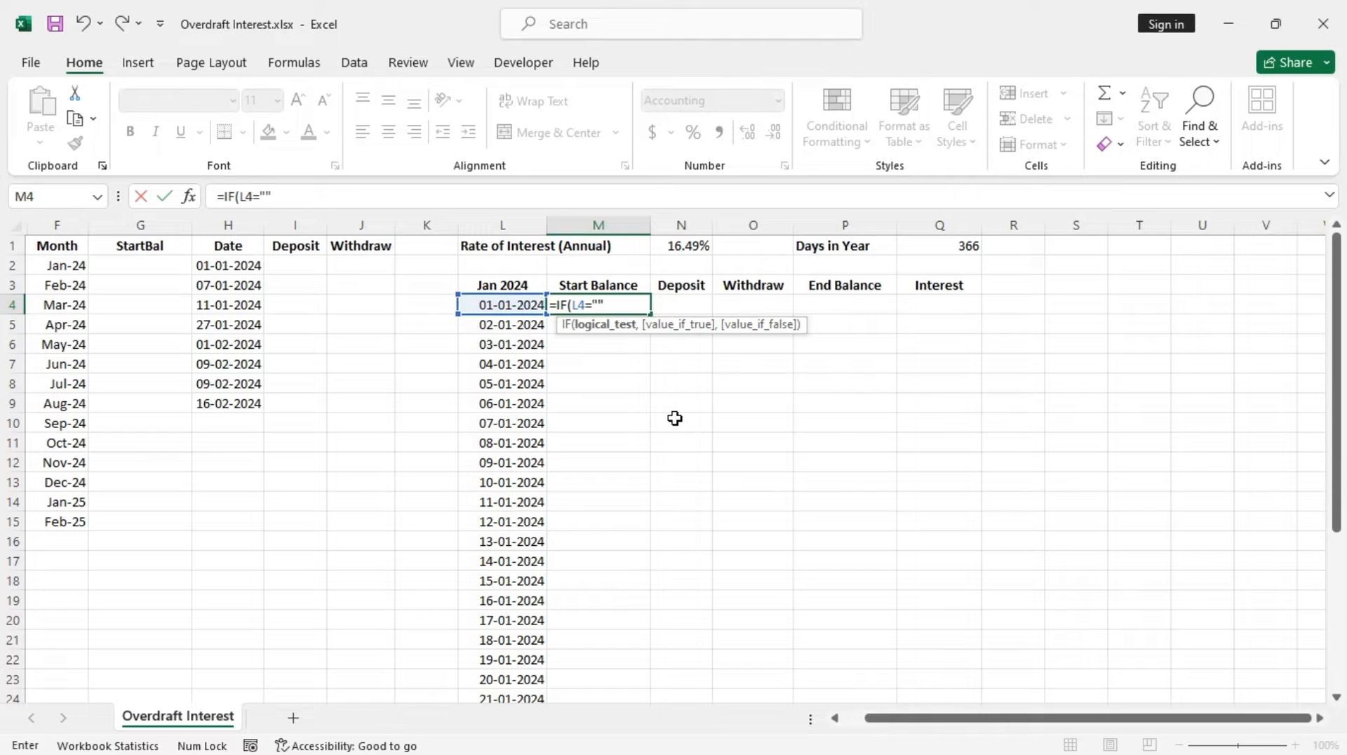
type("\"\",")
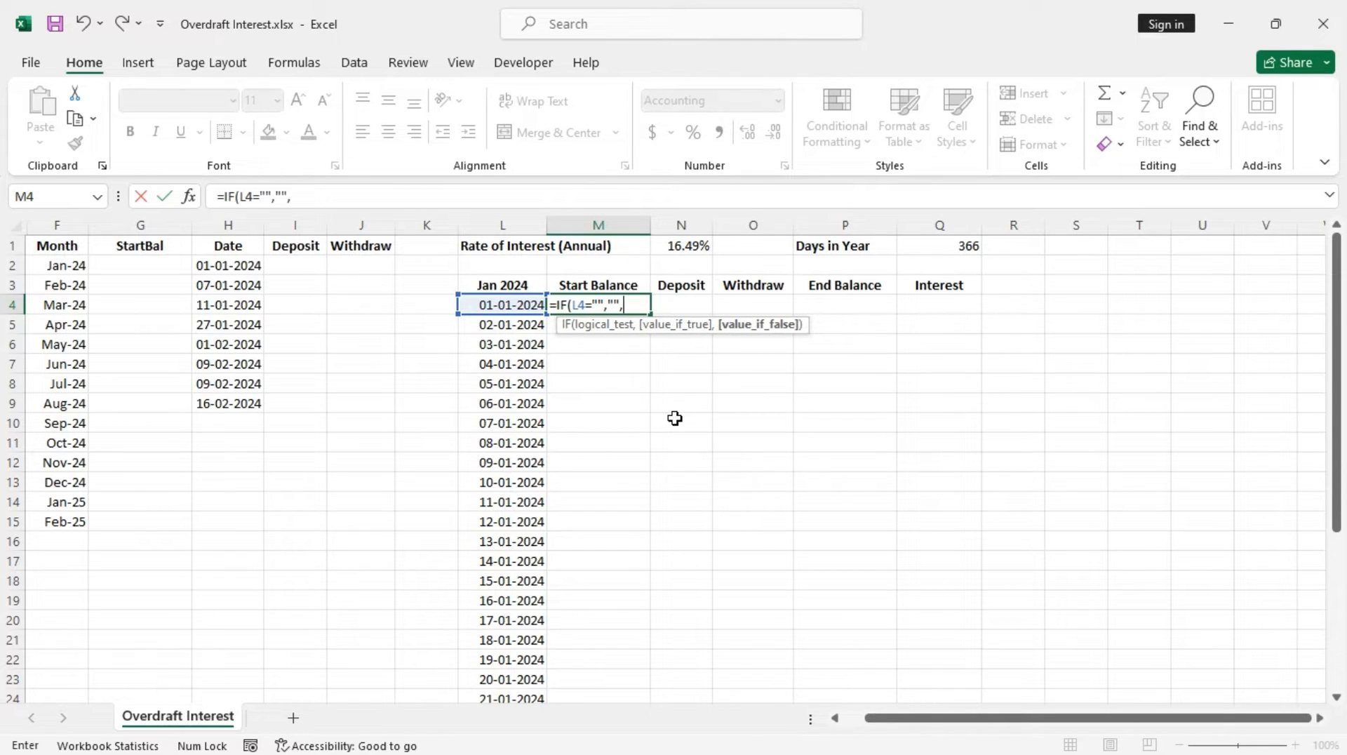
type("sum")
key("Tab")
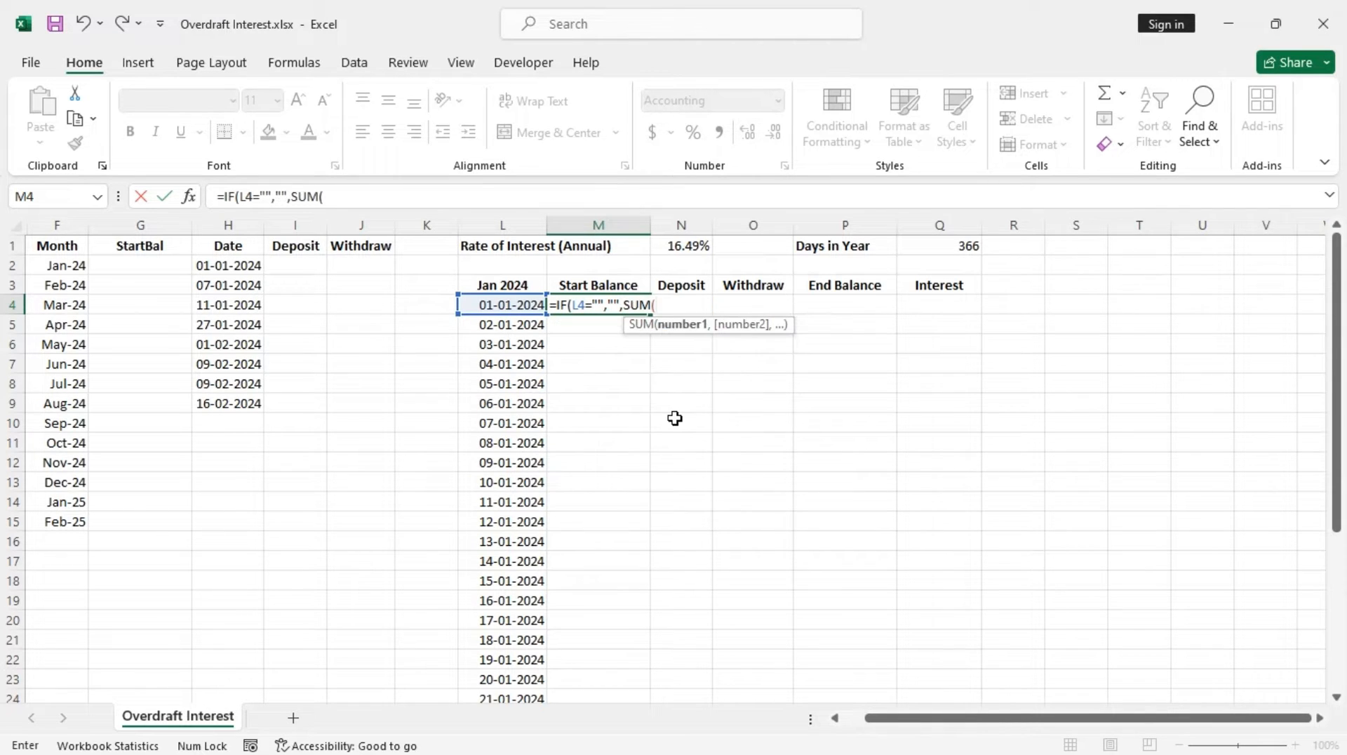
type("if")
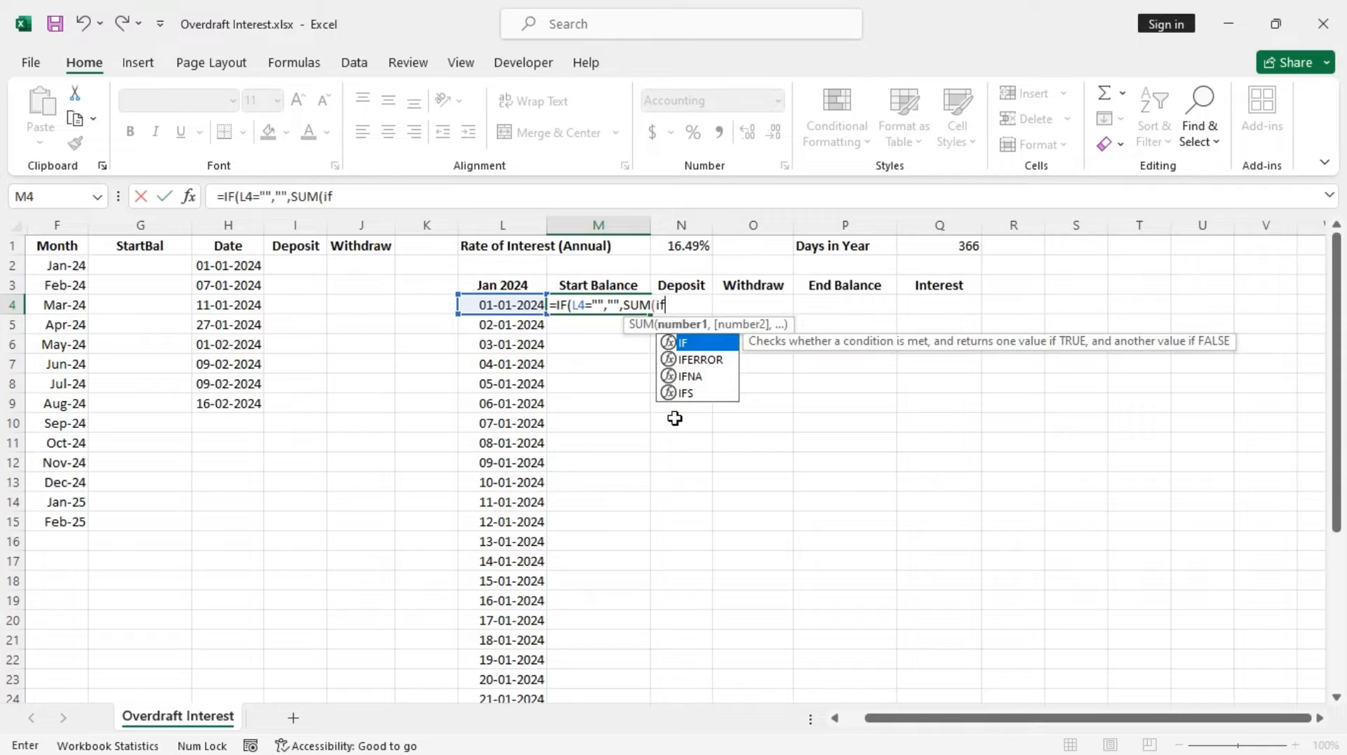
key("Tab")
type("mon")
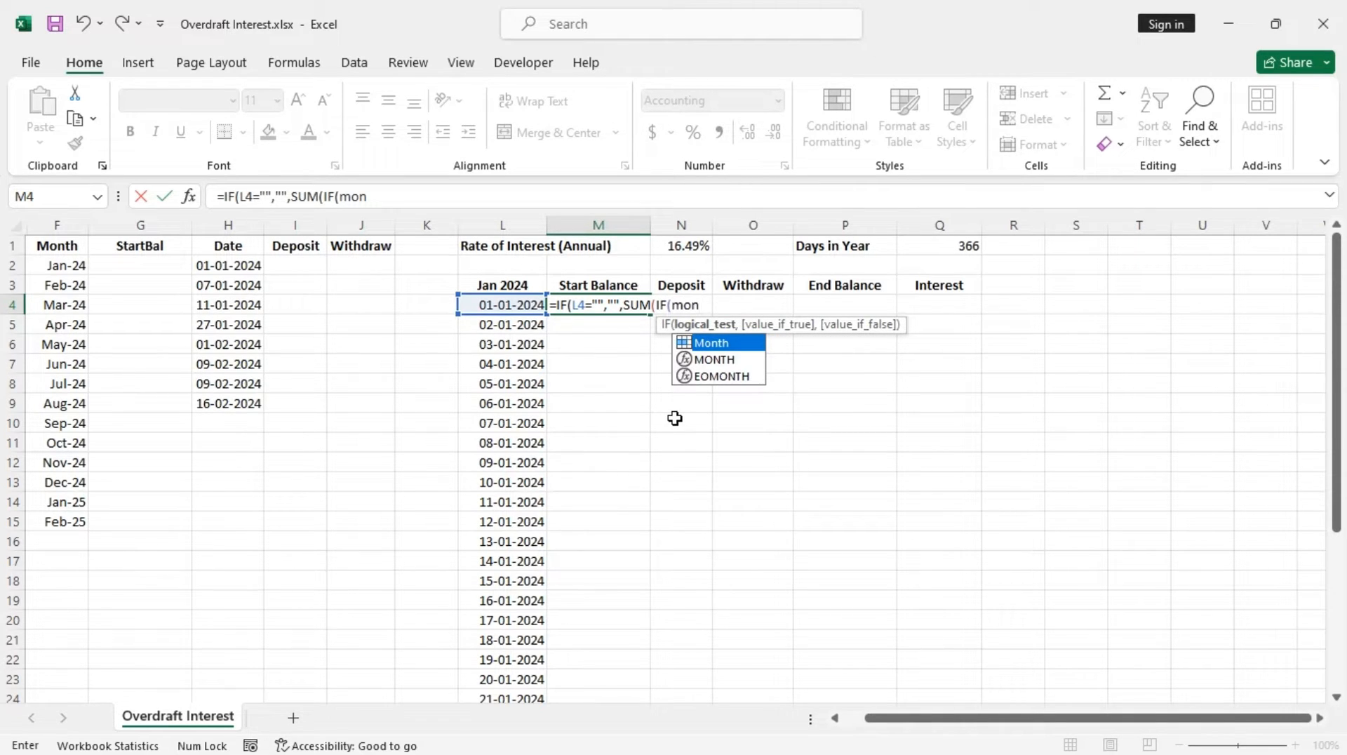
key("Tab")
type("=")
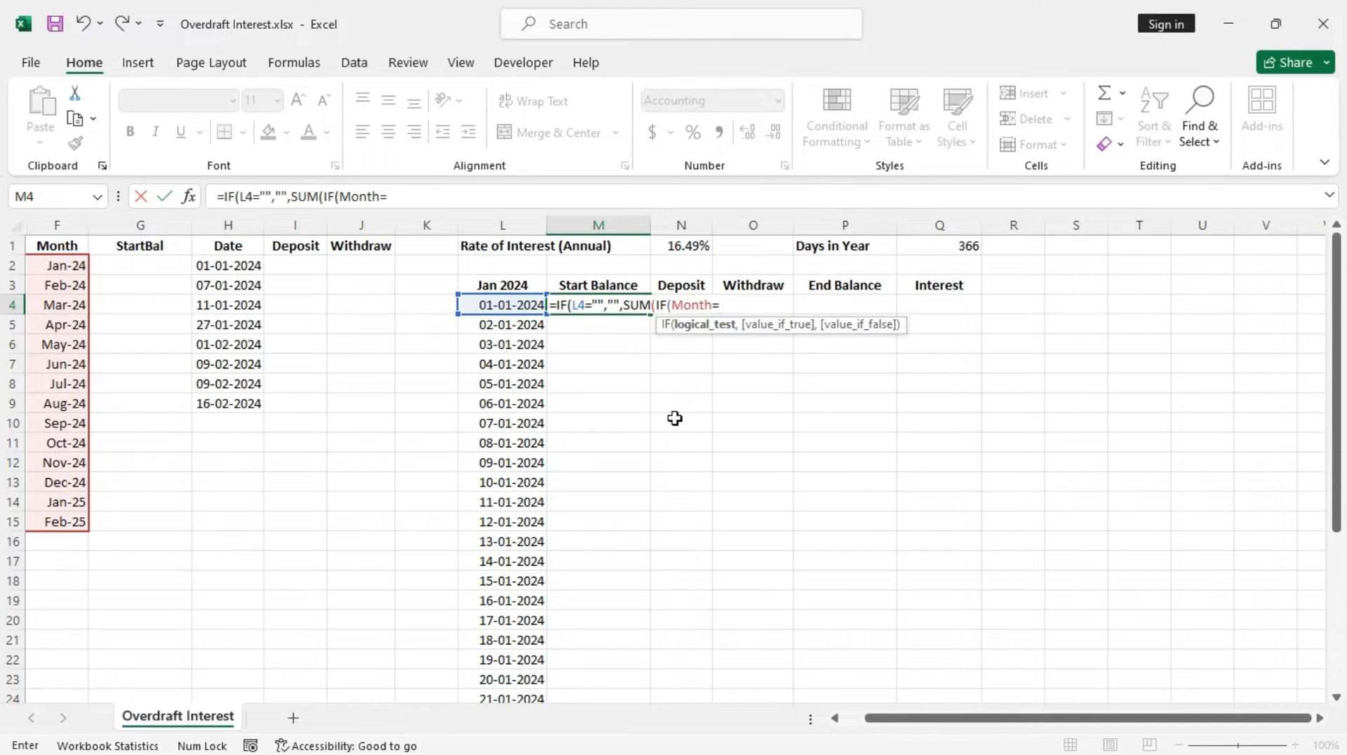
left_click(522, 287)
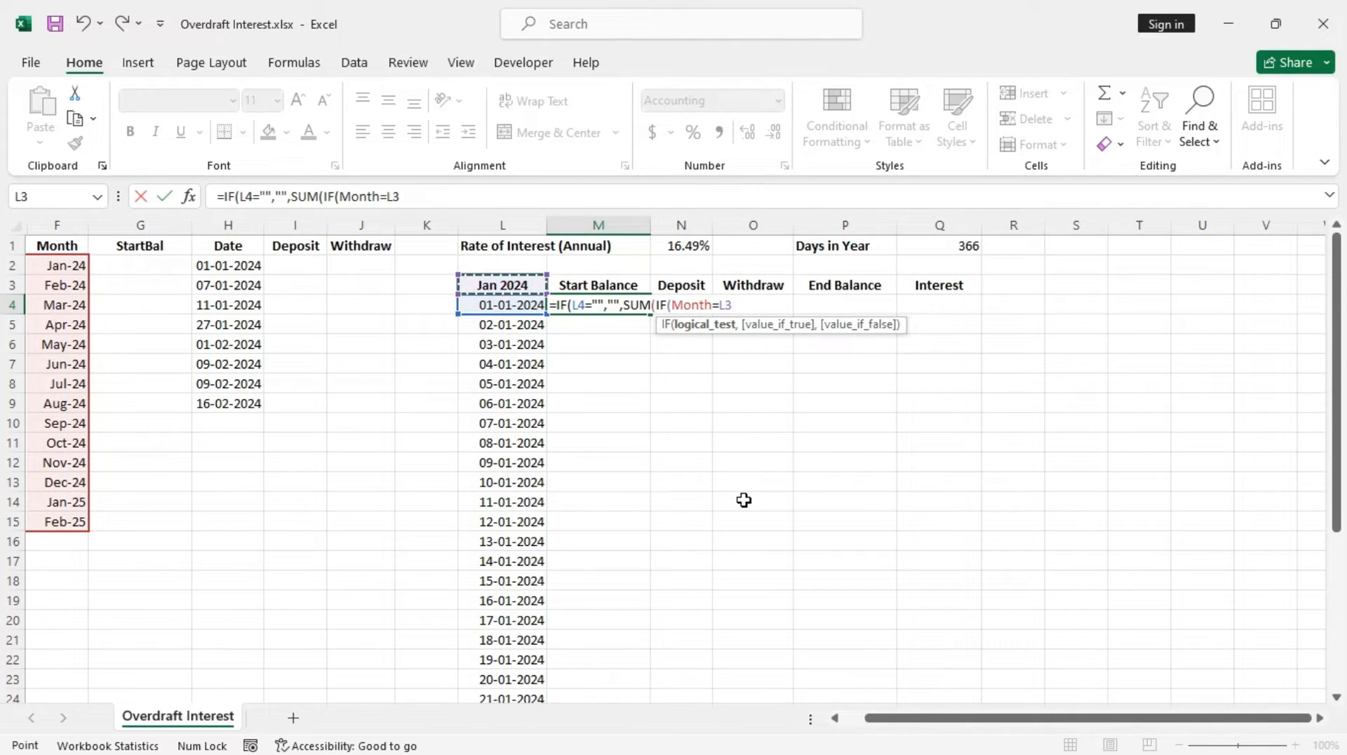
type(")")
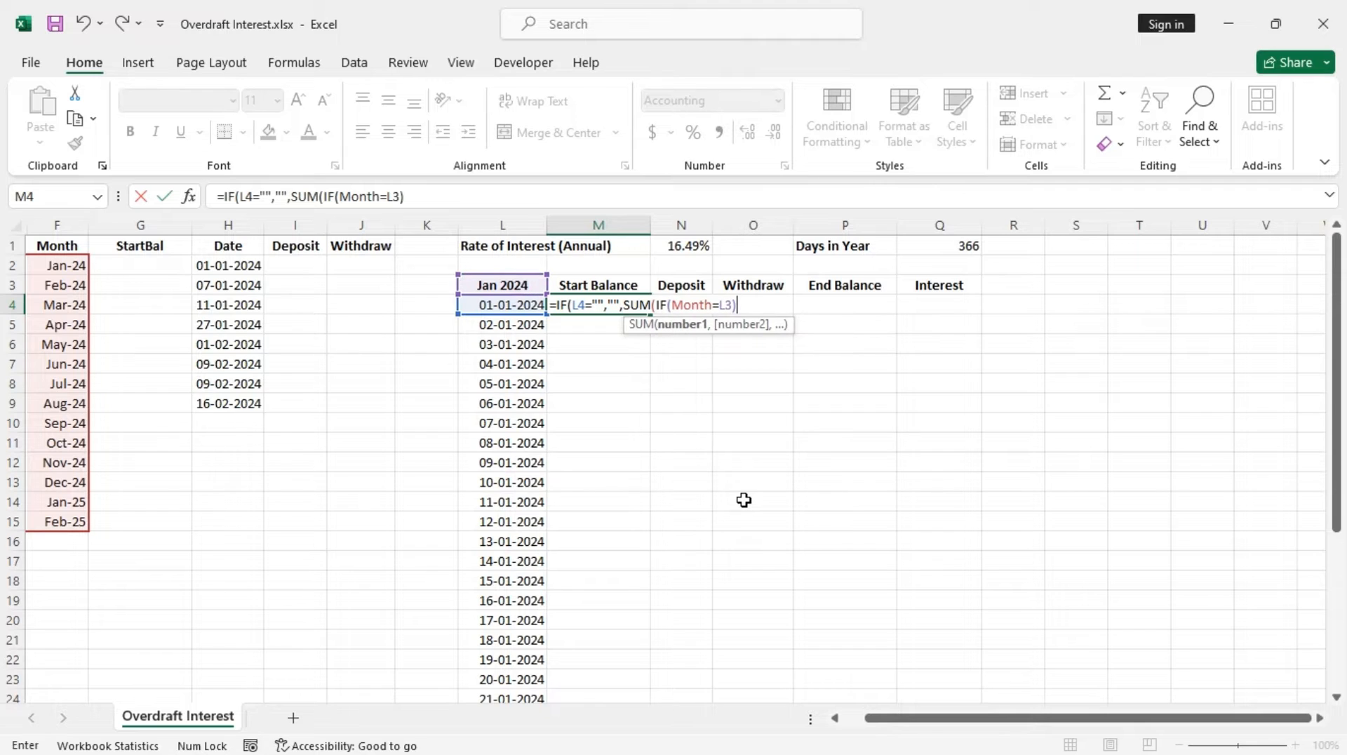
key("BackSpace")
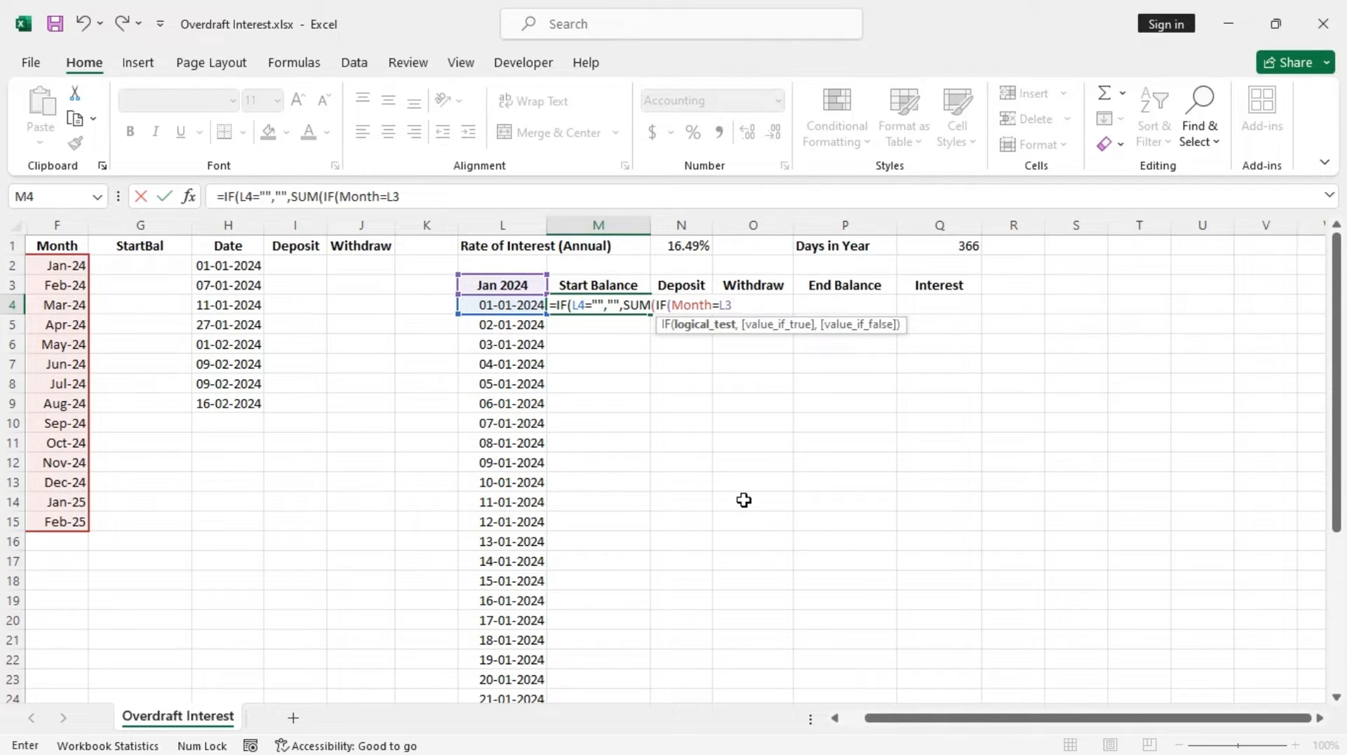
type(",")
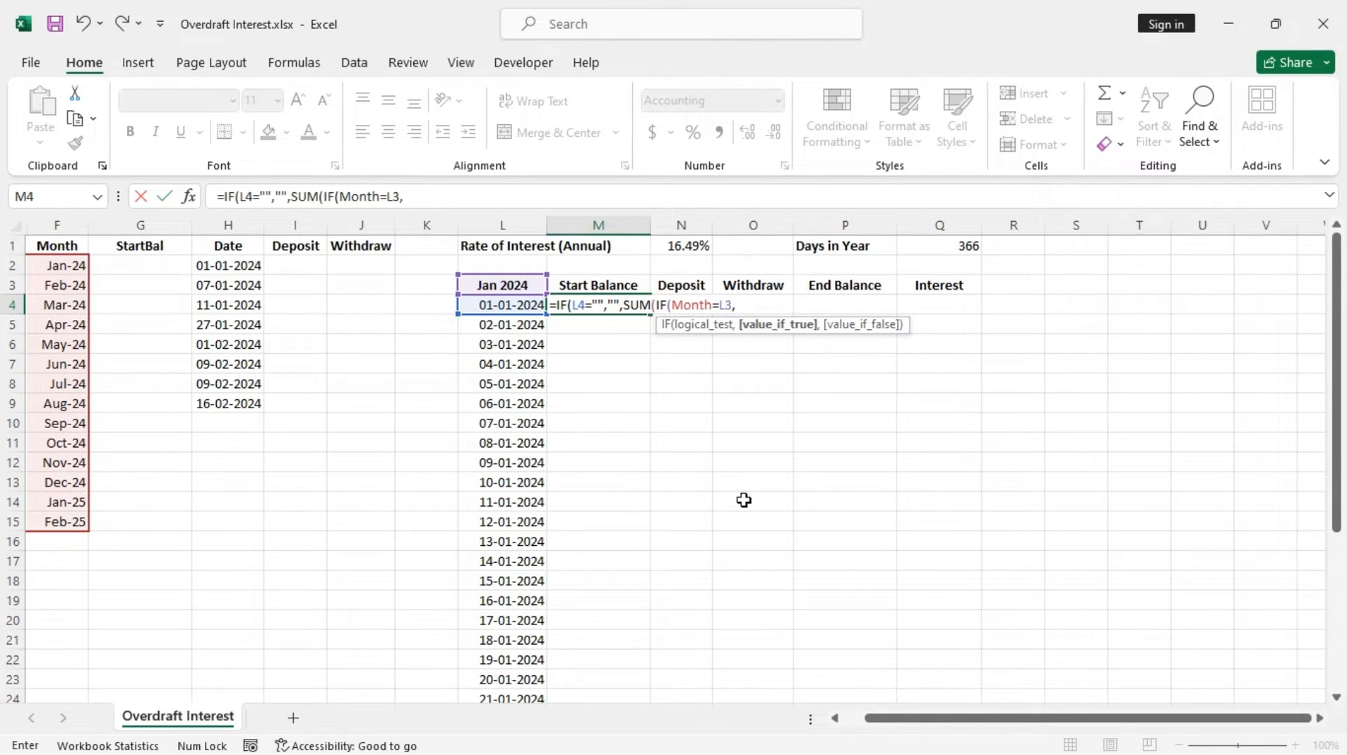
key("F3")
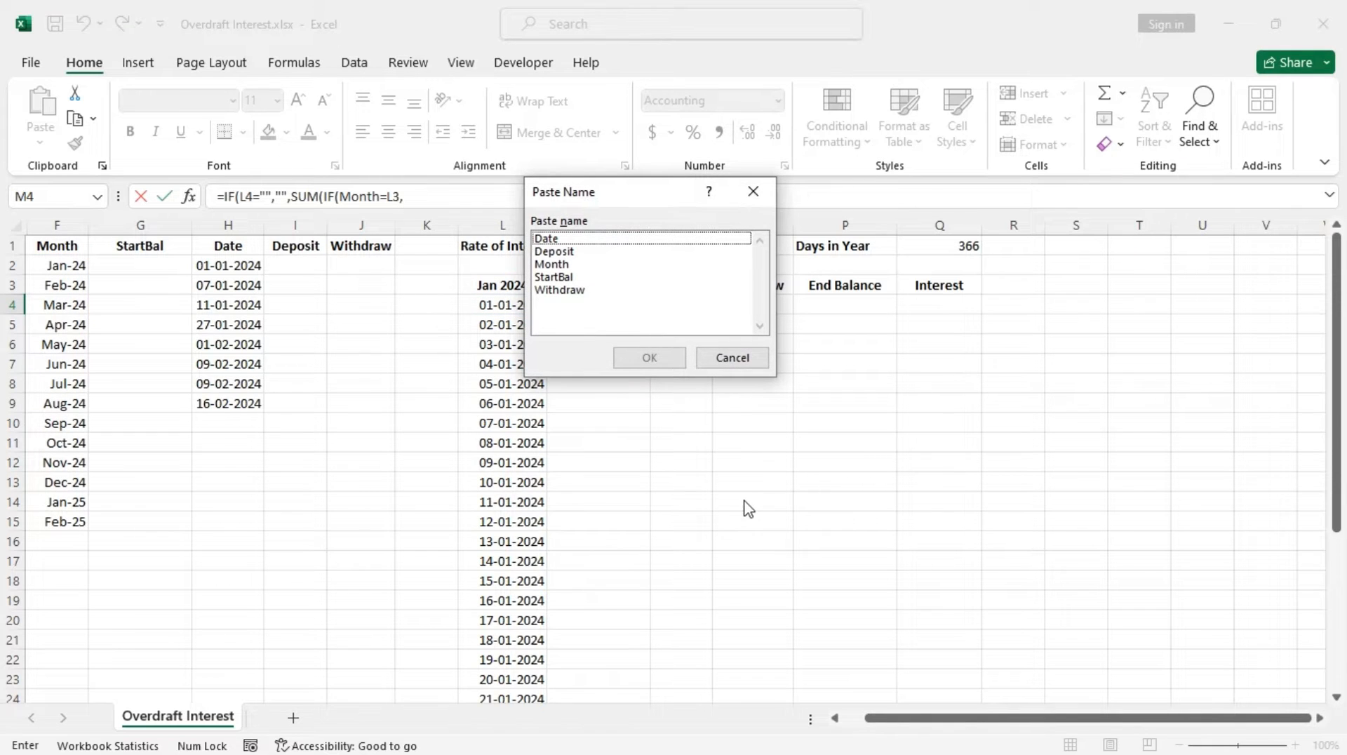
double_click(558, 278)
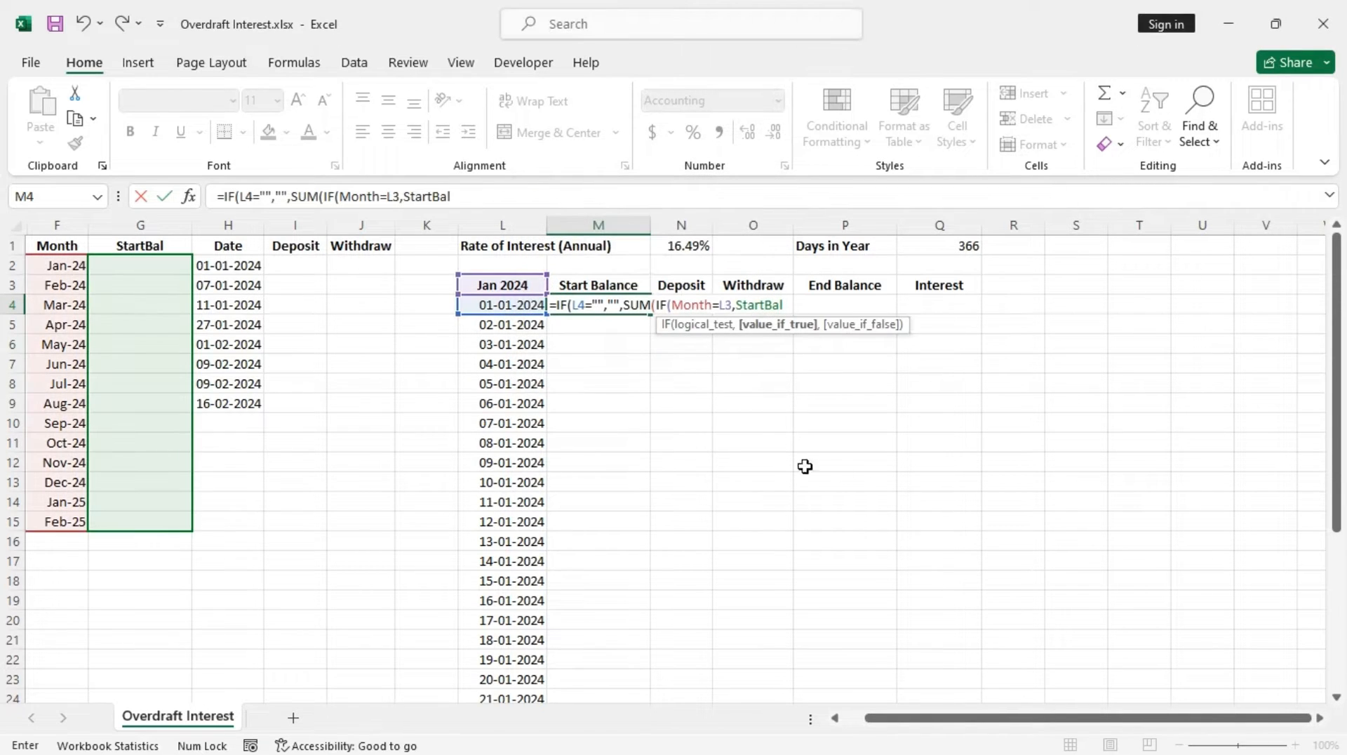
type(",0")
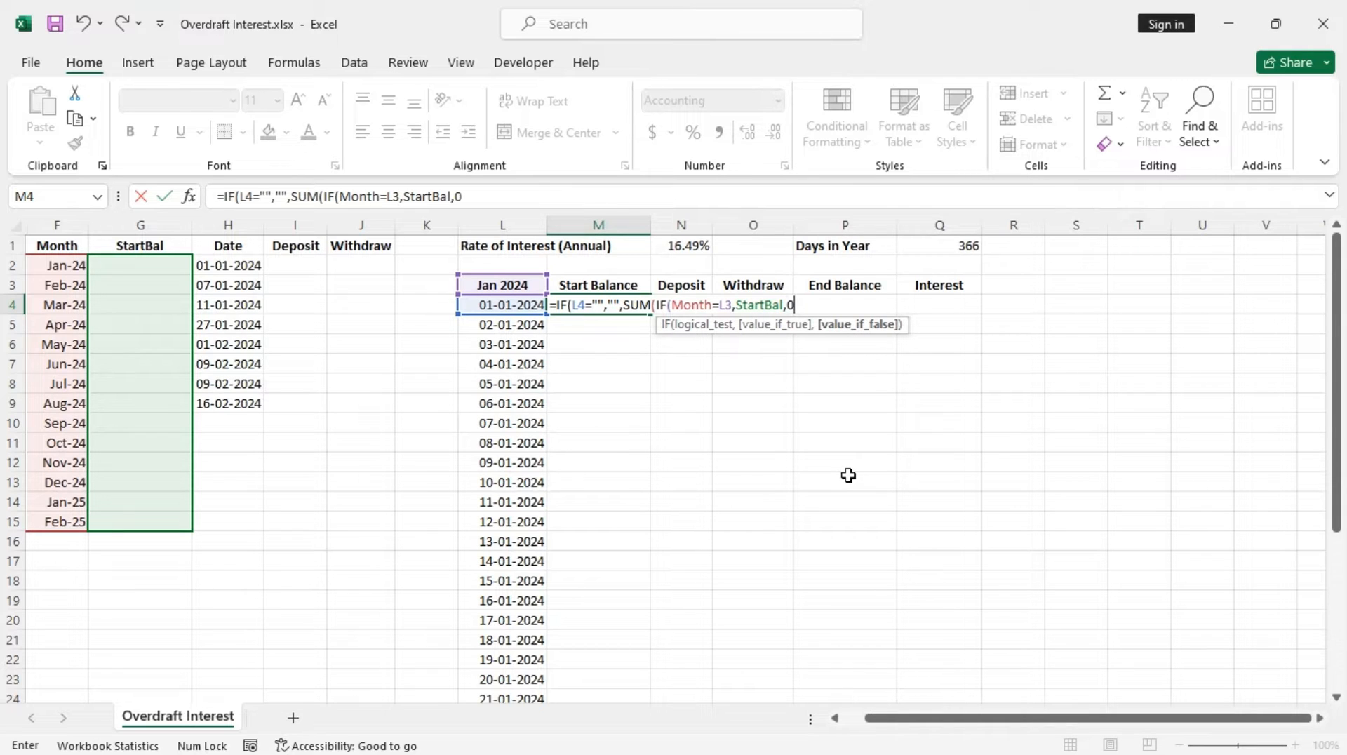
type("))")
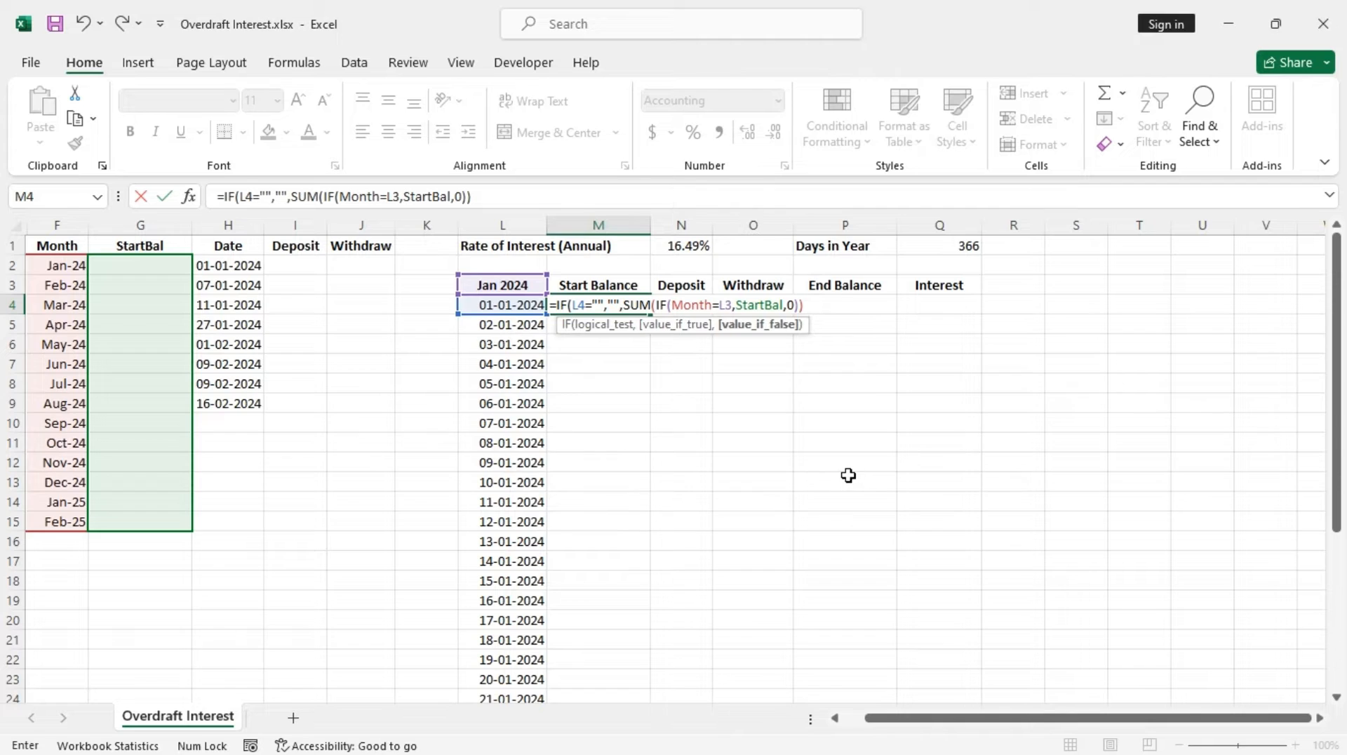
key("Return")
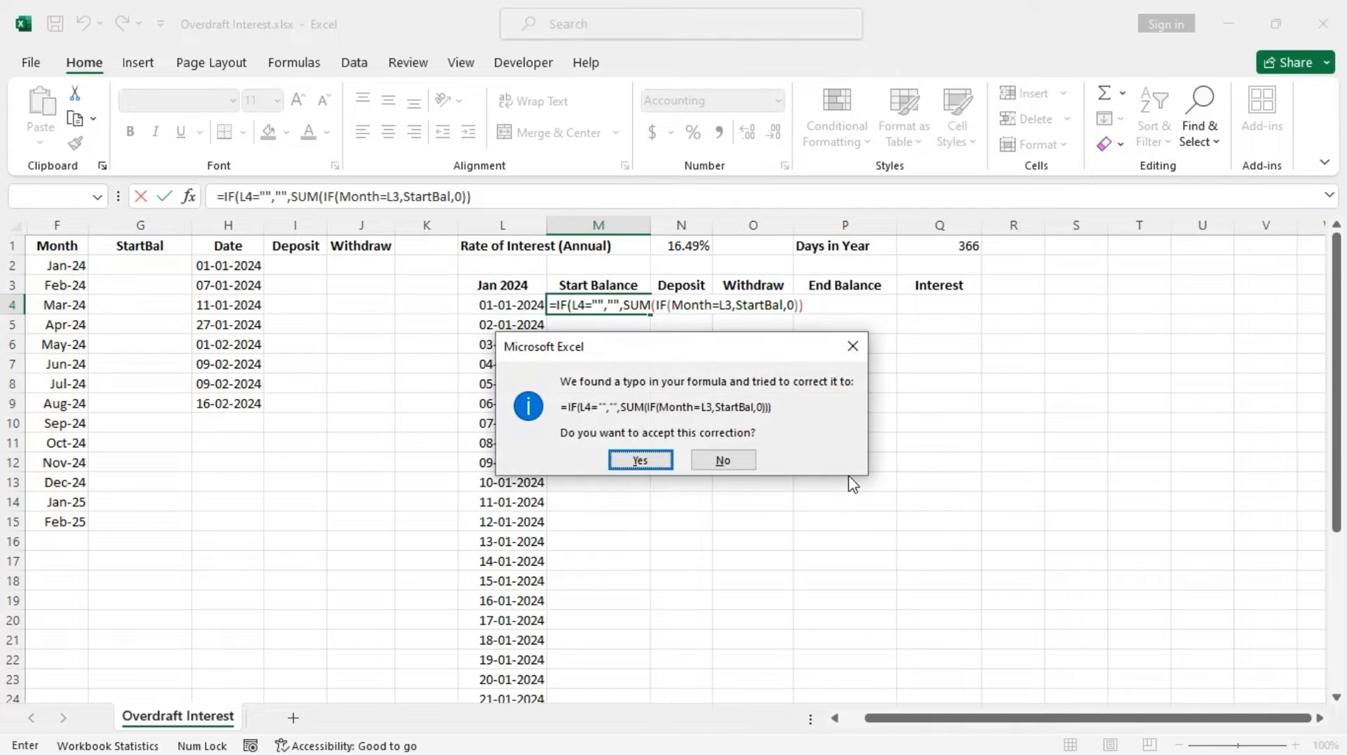
key("Return")
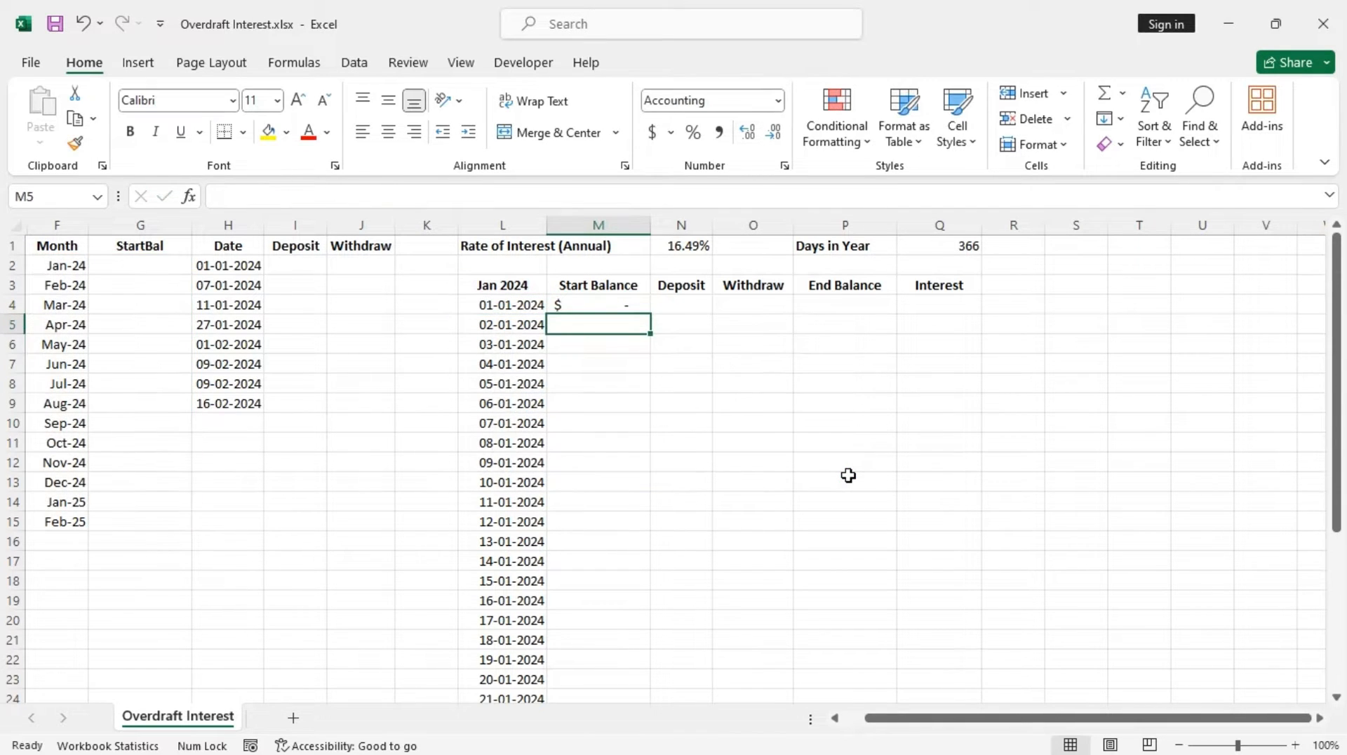
Enter =IF(L5="","",P4) in M5 so each later start balance takes the previous day's end balance
left_click(629, 303)
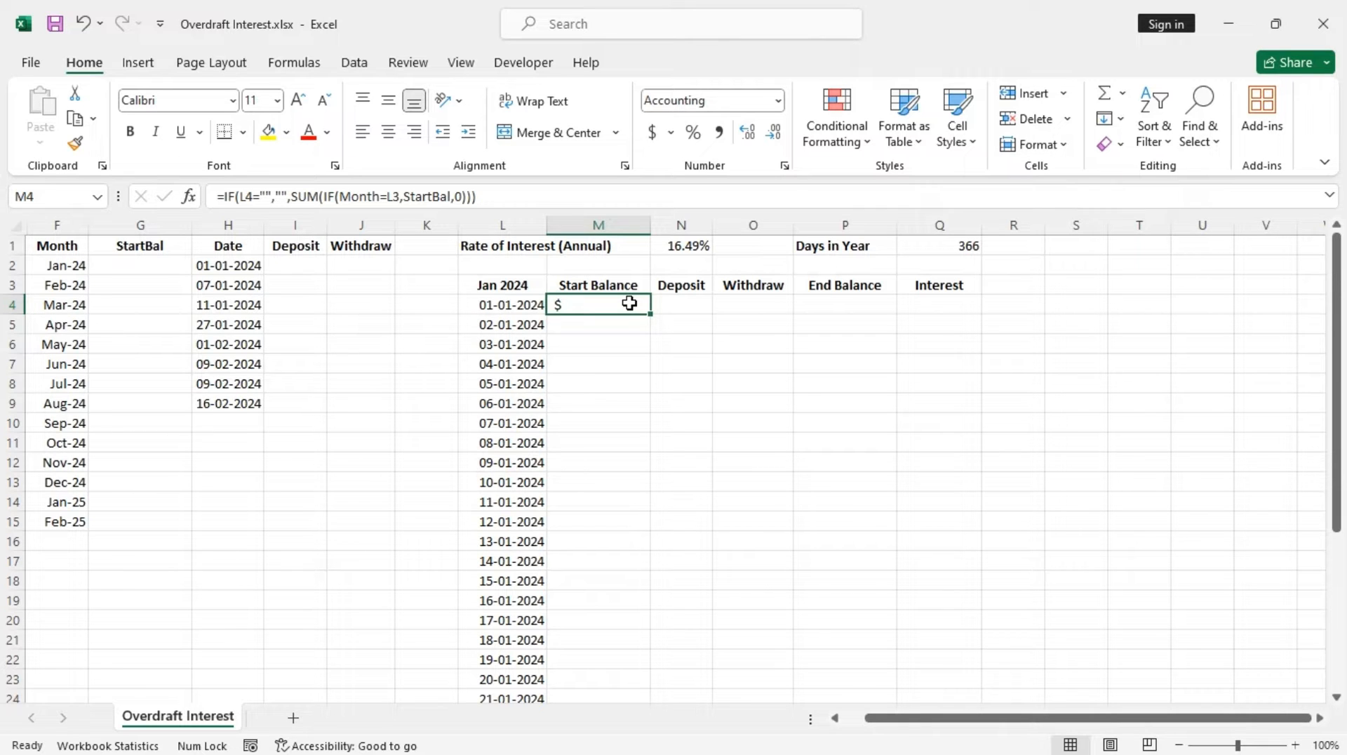
mouse_move(653, 317)
left_mouse_down()
mouse_move(658, 714)
mouse_move(688, 346)
mouse_move(673, 211)
mouse_move(658, 316)
mouse_move(652, 298)
left_mouse_up()
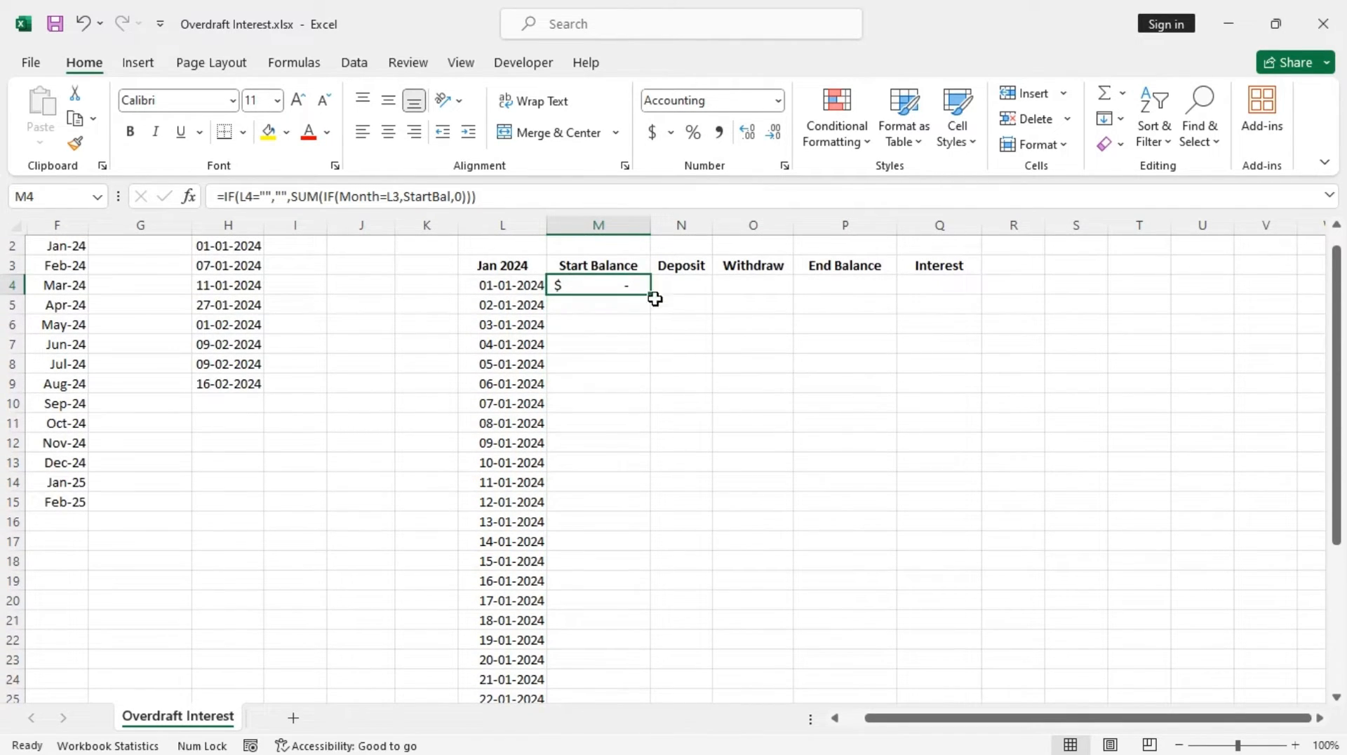
left_click(614, 307)
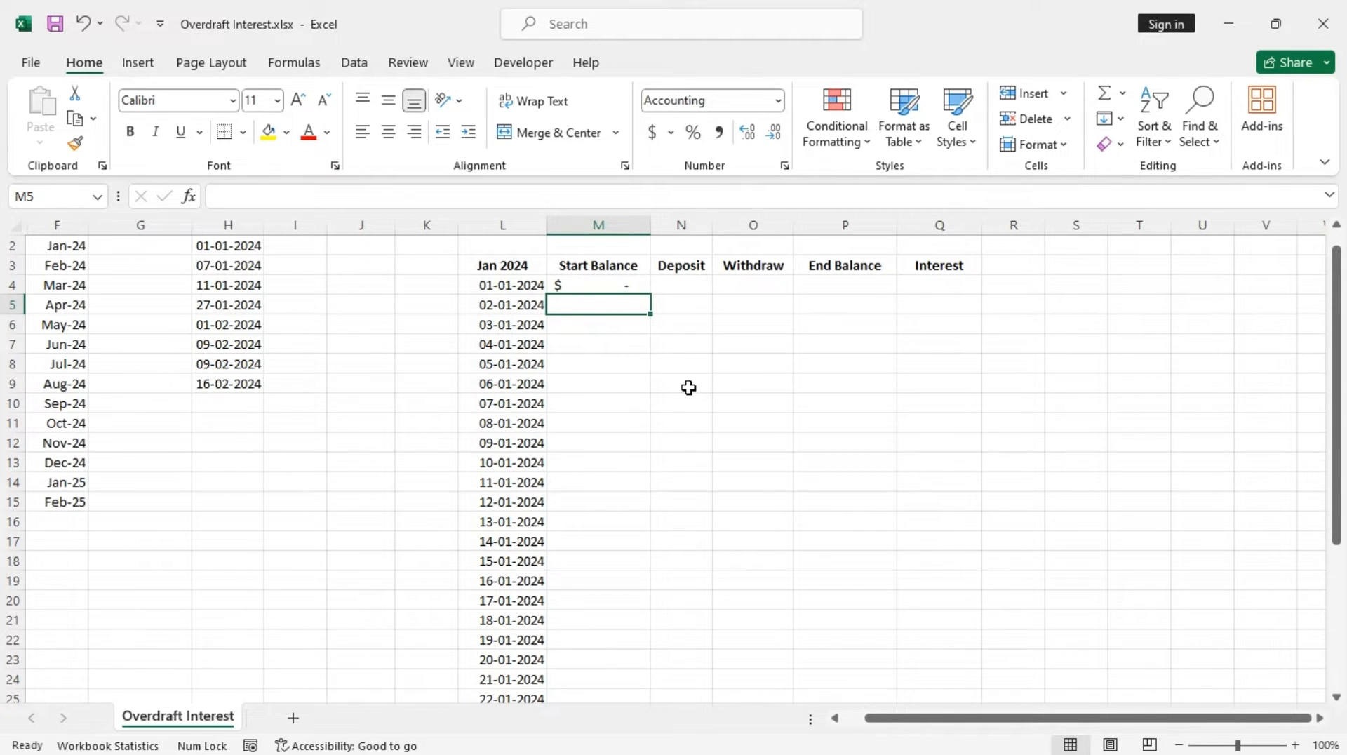
type("=if")
key("Tab")
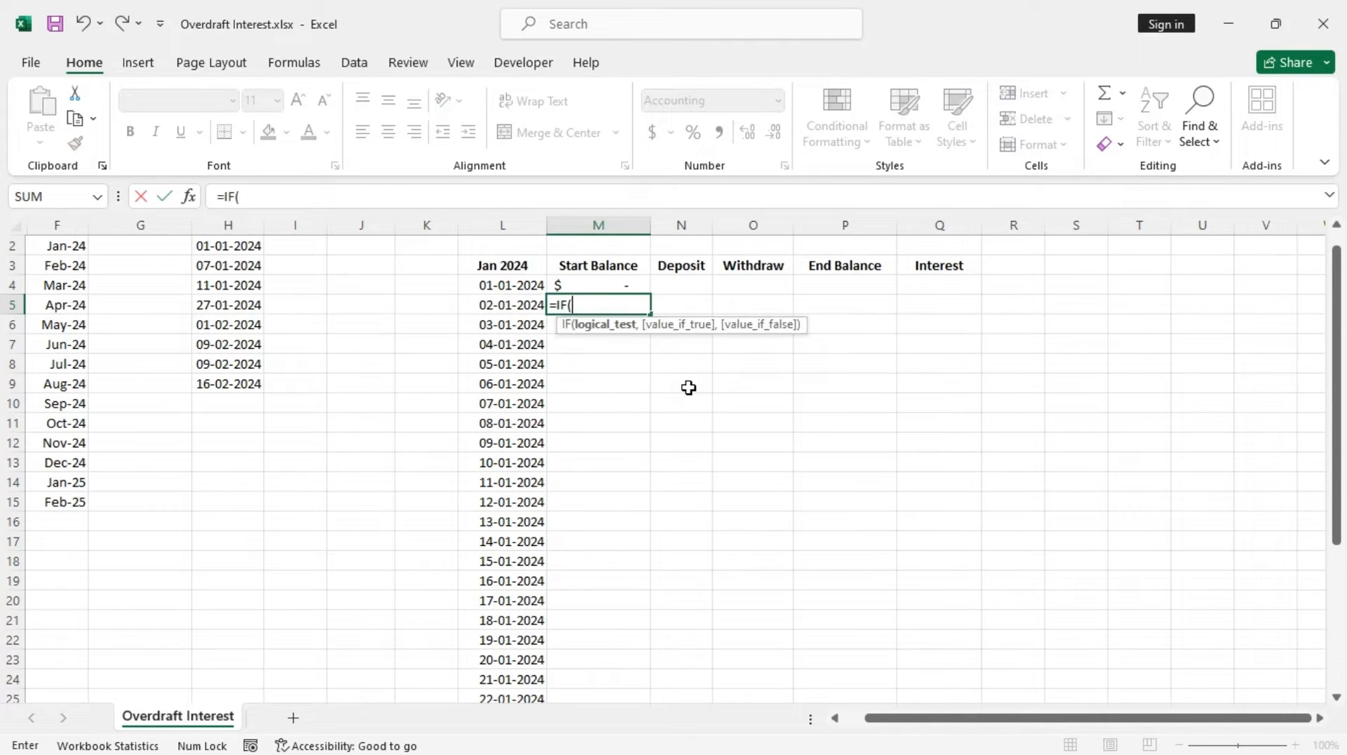
left_click(511, 304)
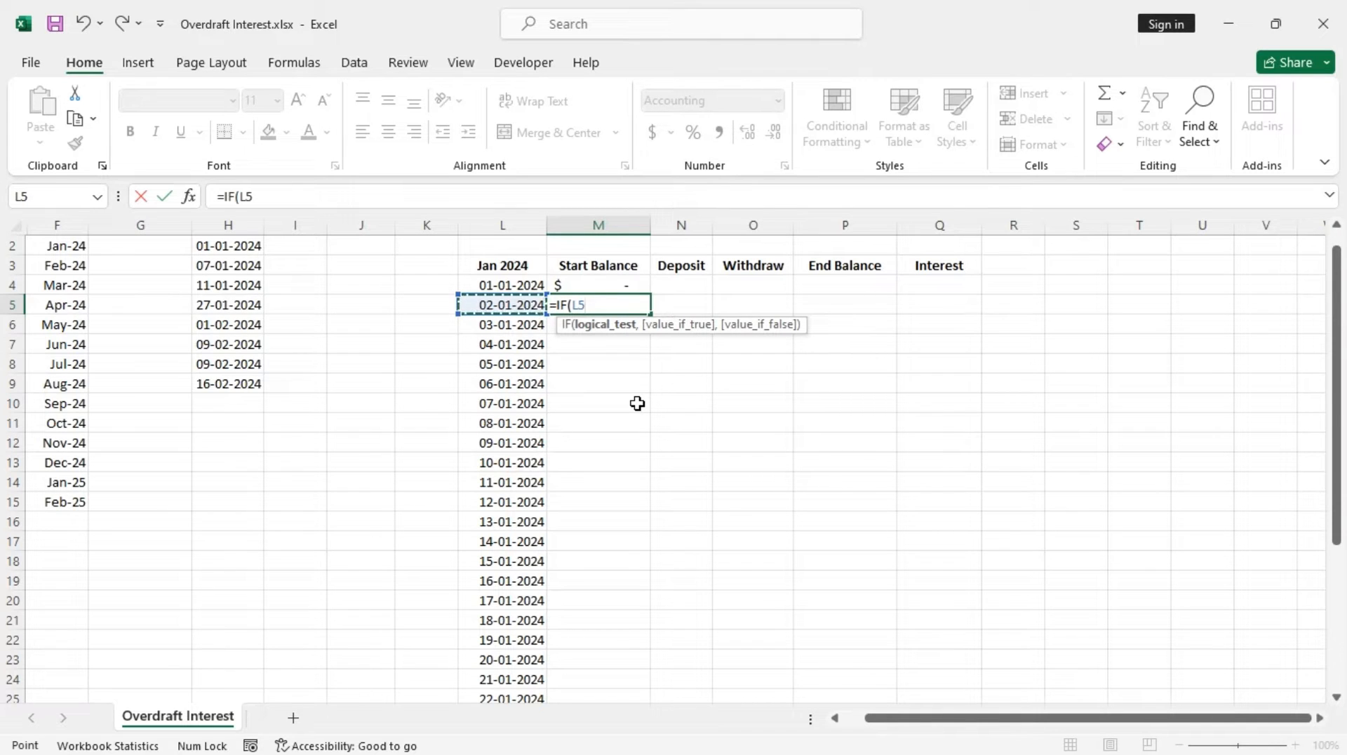
type("=\"\"")
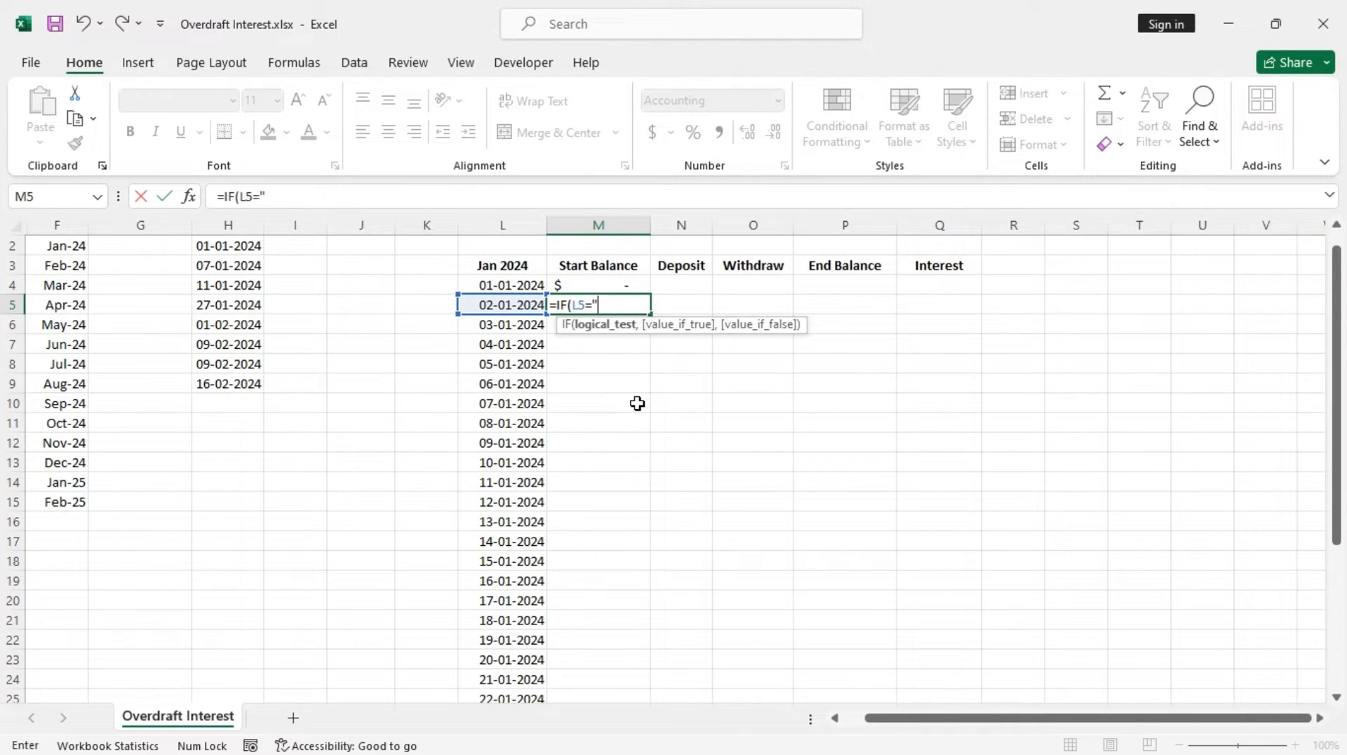
type(",")
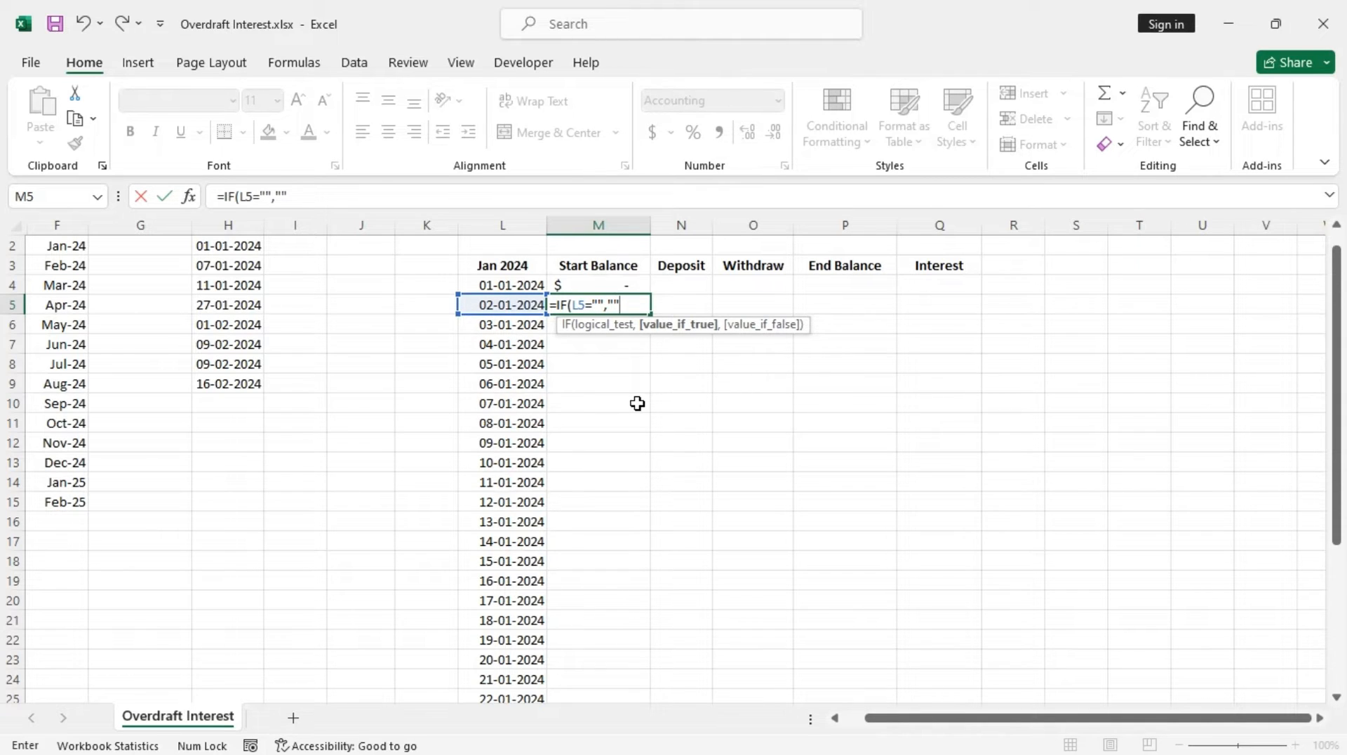
type("\"\",")
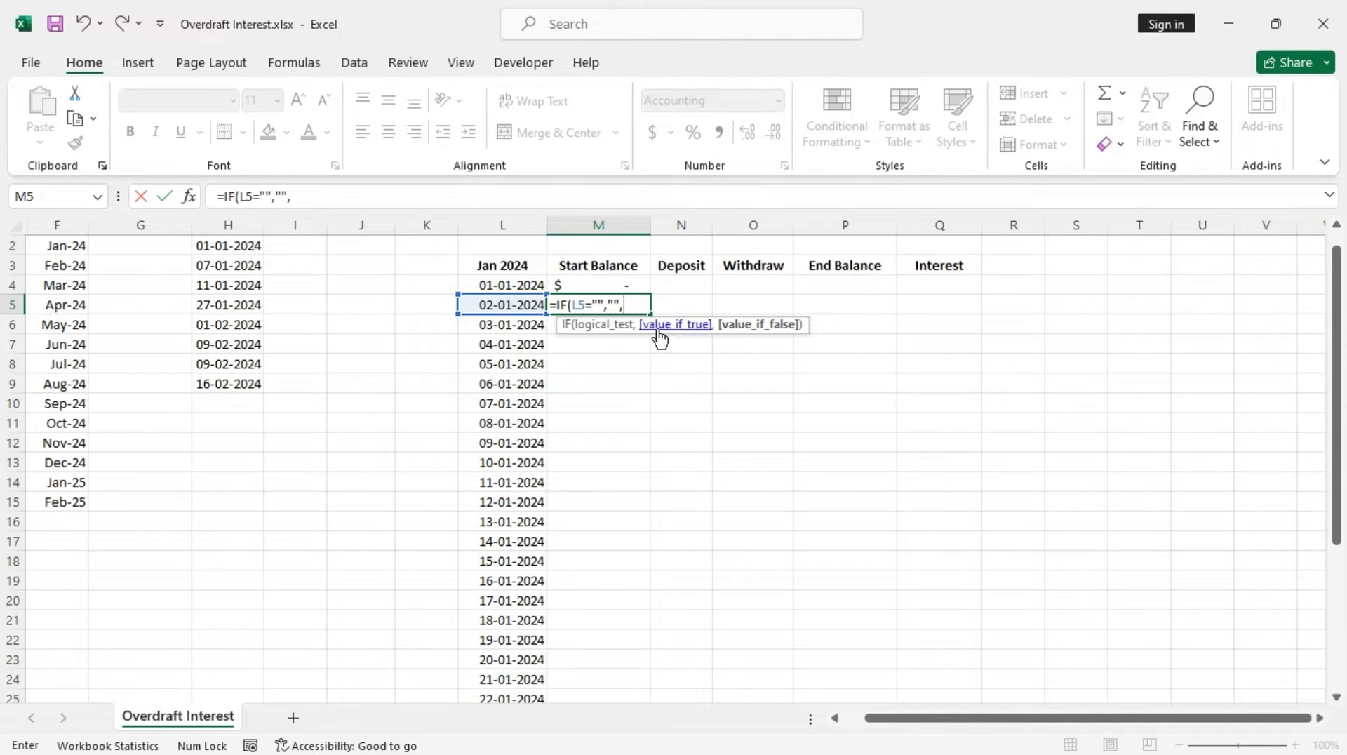
left_click(853, 285)
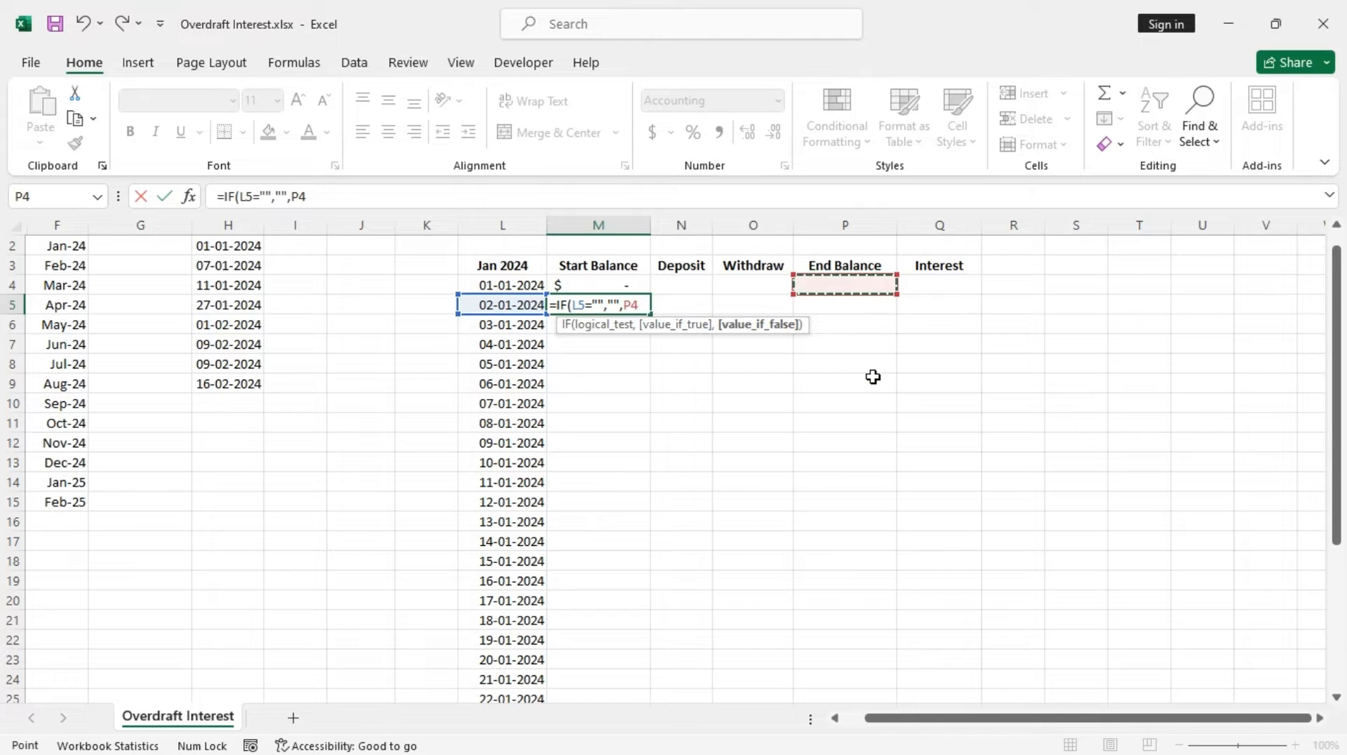
type(")")
key("Return")
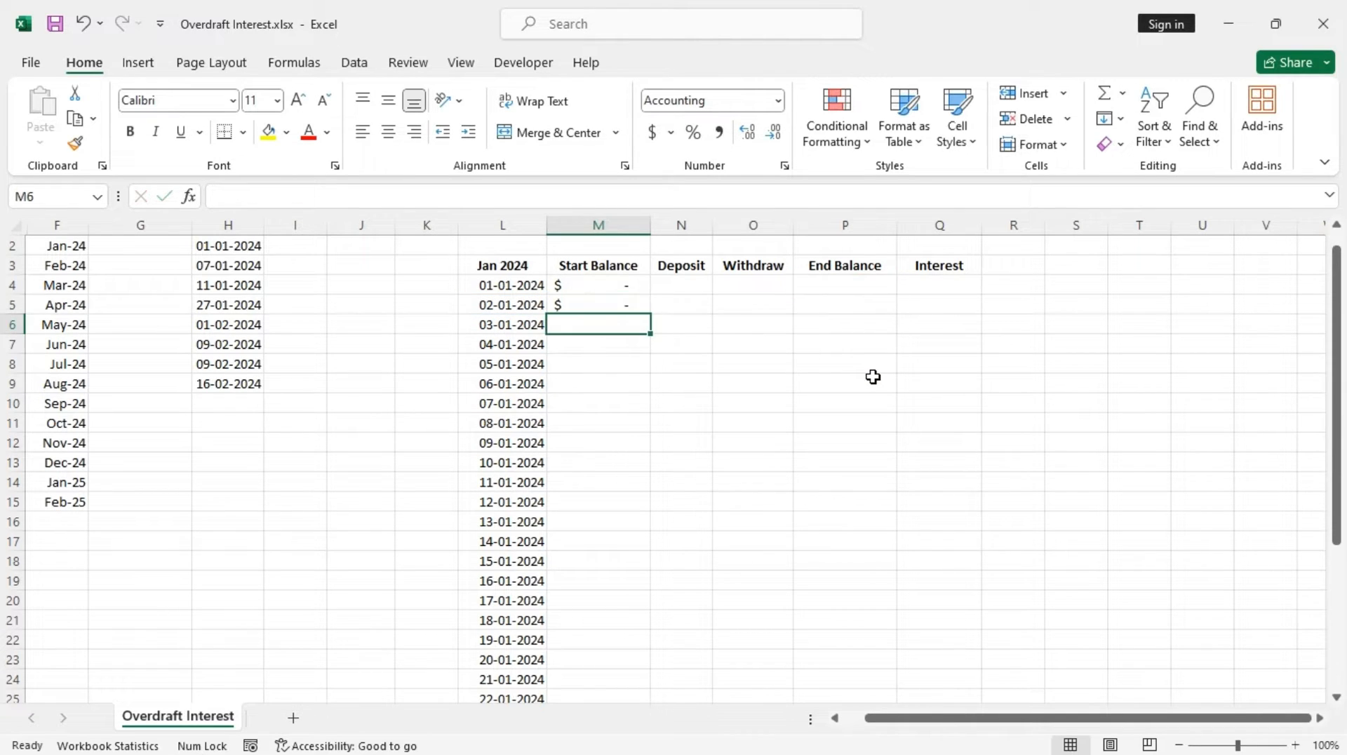
Fill the M5 start balance formula down to M34
left_click(623, 304)
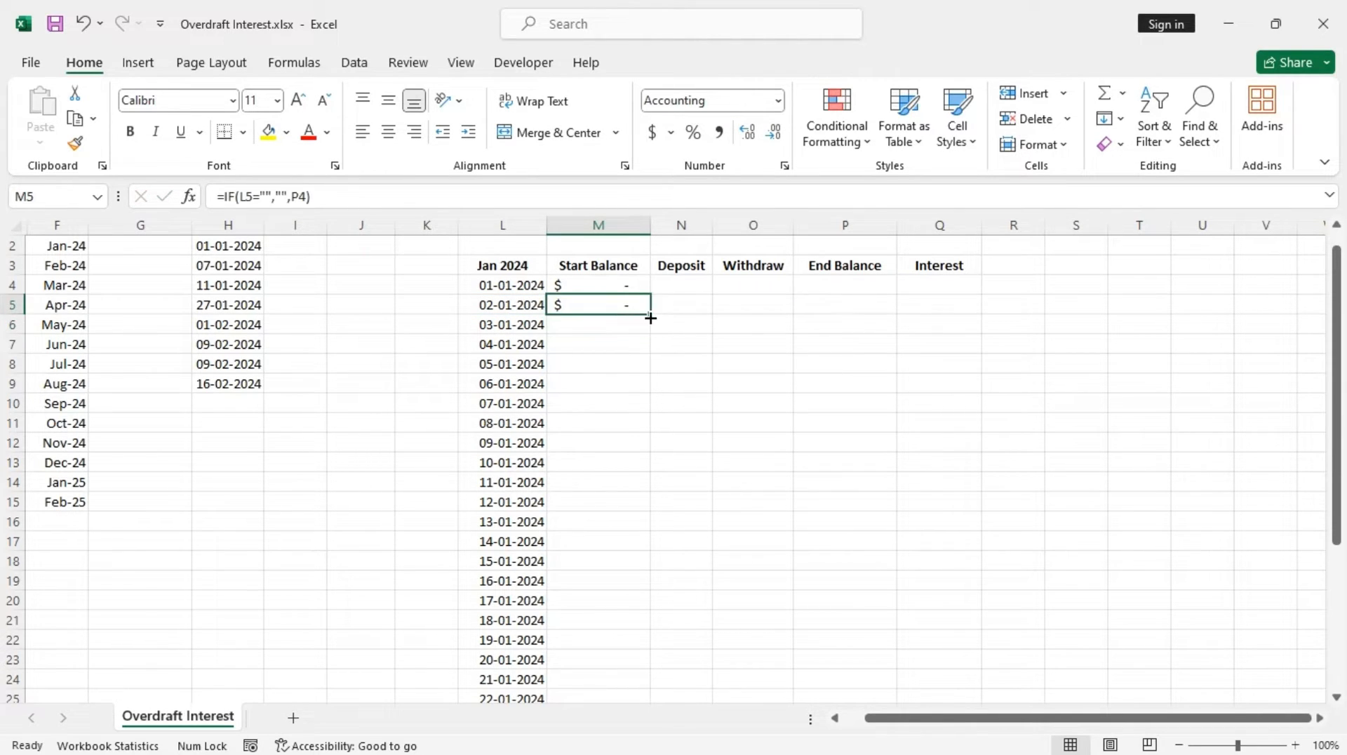
left_click_drag(650, 318, 654, 658)
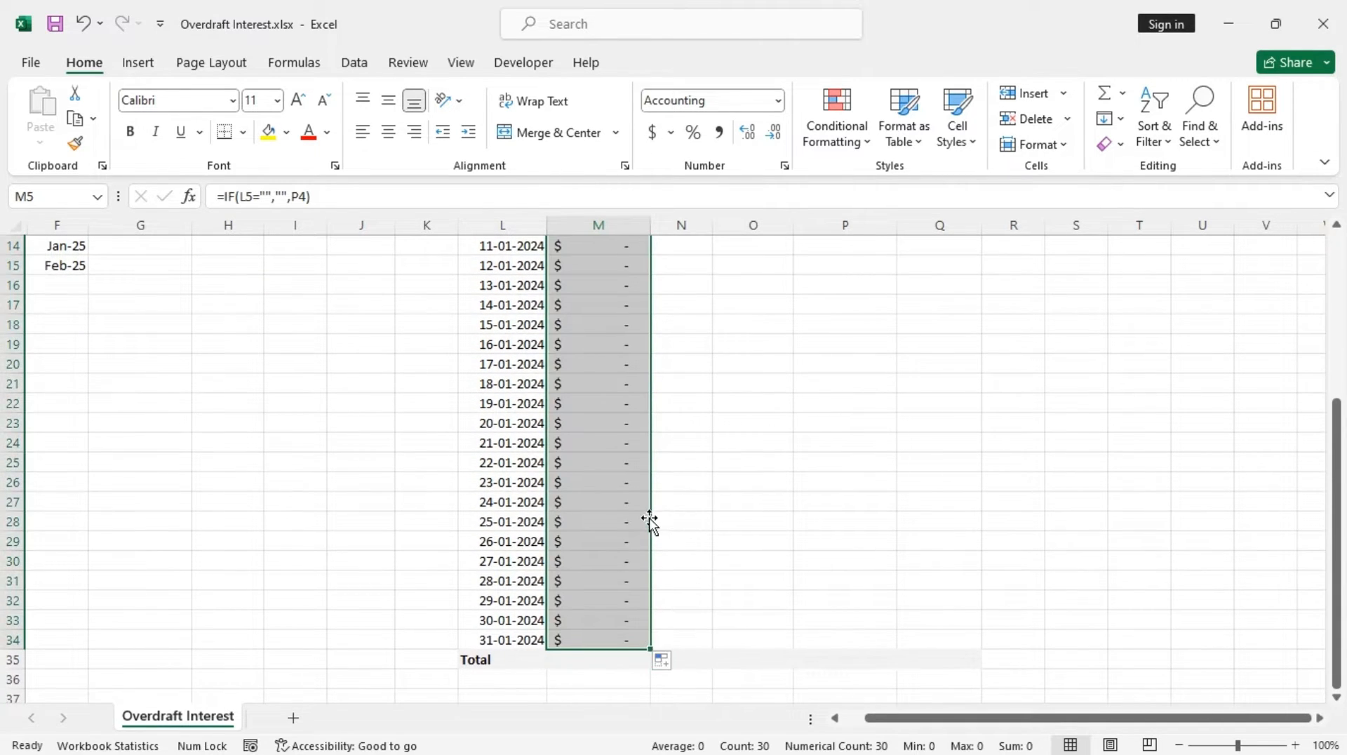
scroll(645, 519, "up", 5)
left_click(680, 303)
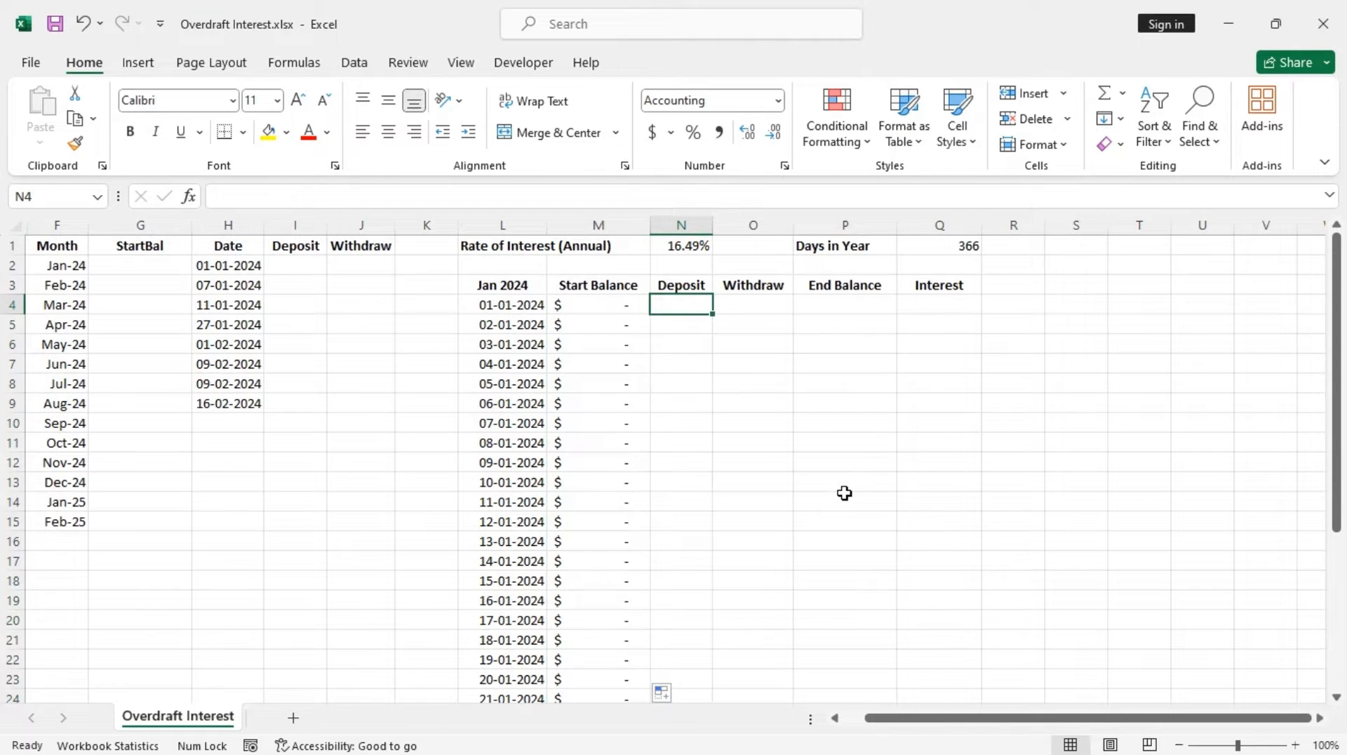
Enter the Deposit formula in N4: =IF(L4="","",SUM(IF(Date=L4,Deposit,0))), accepting the suggested bracket correction
type("=i")
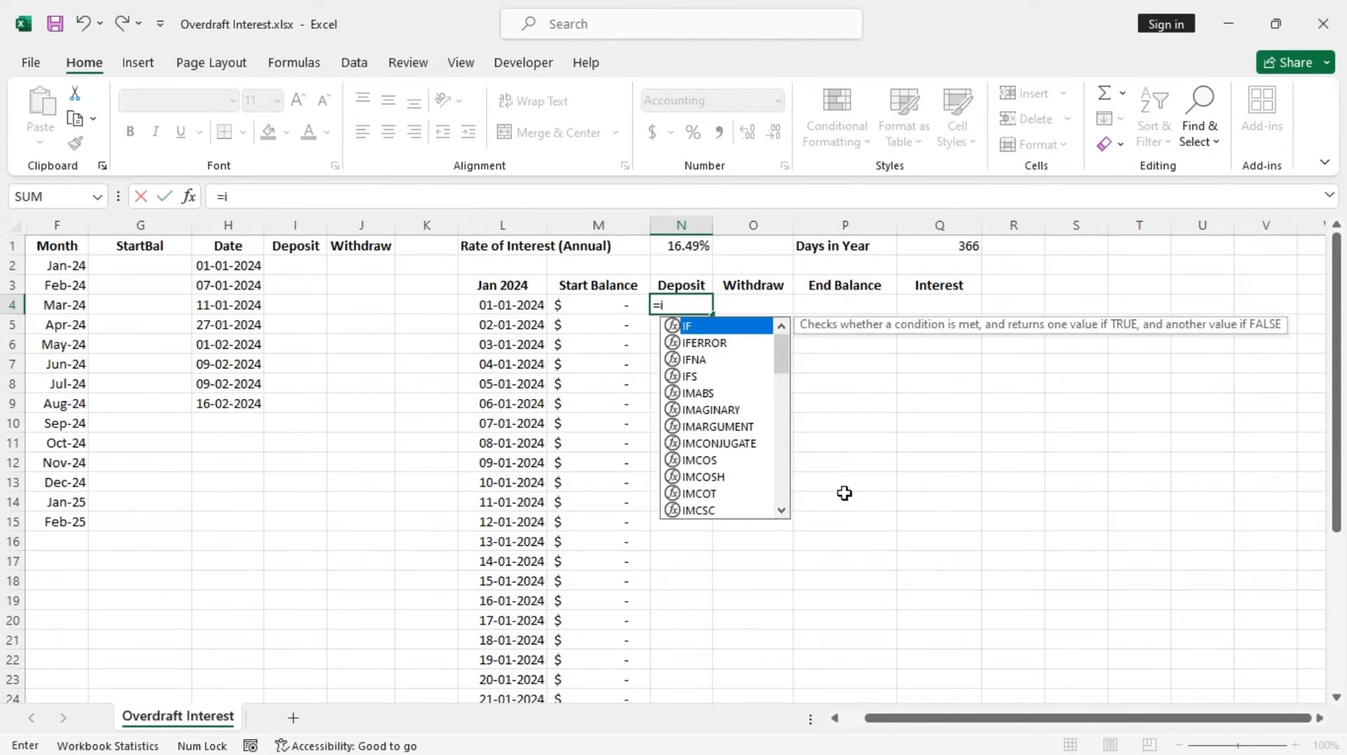
type("f")
key("Tab")
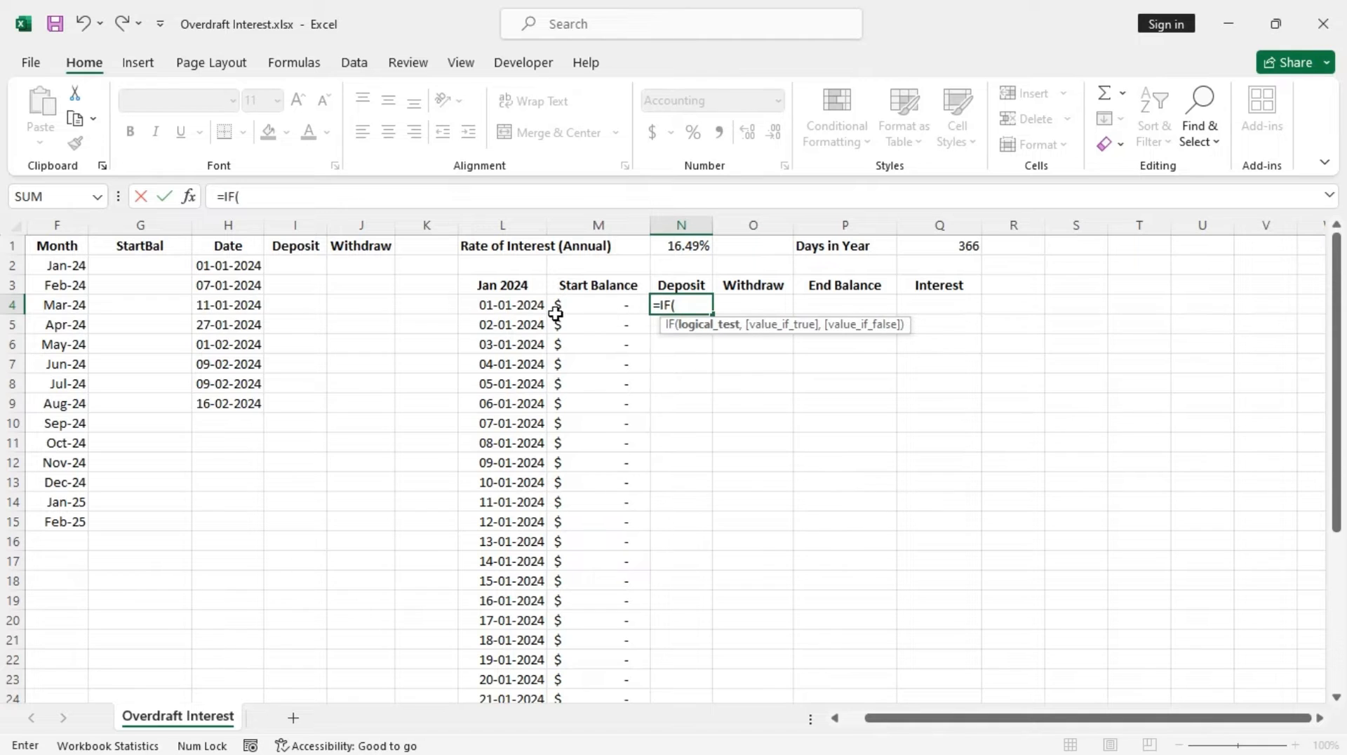
left_click(522, 308)
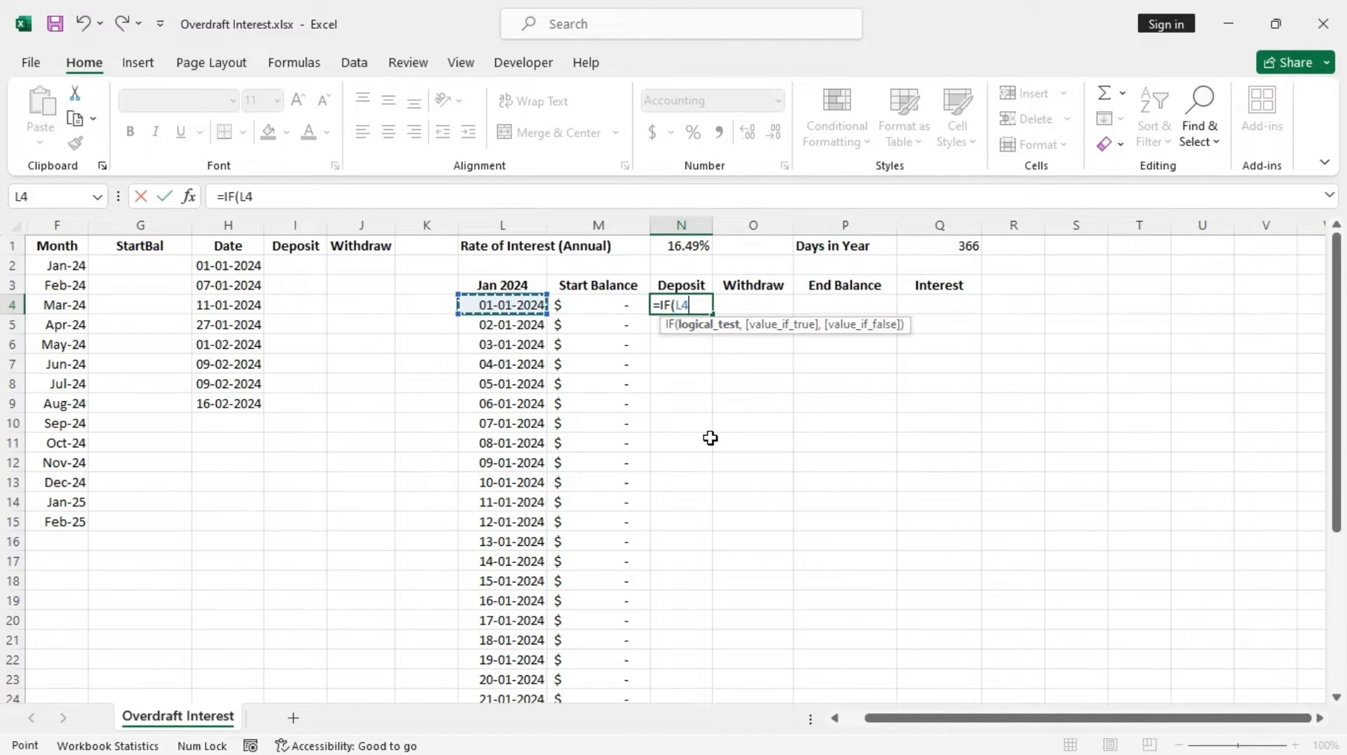
type("=\"\",\"")
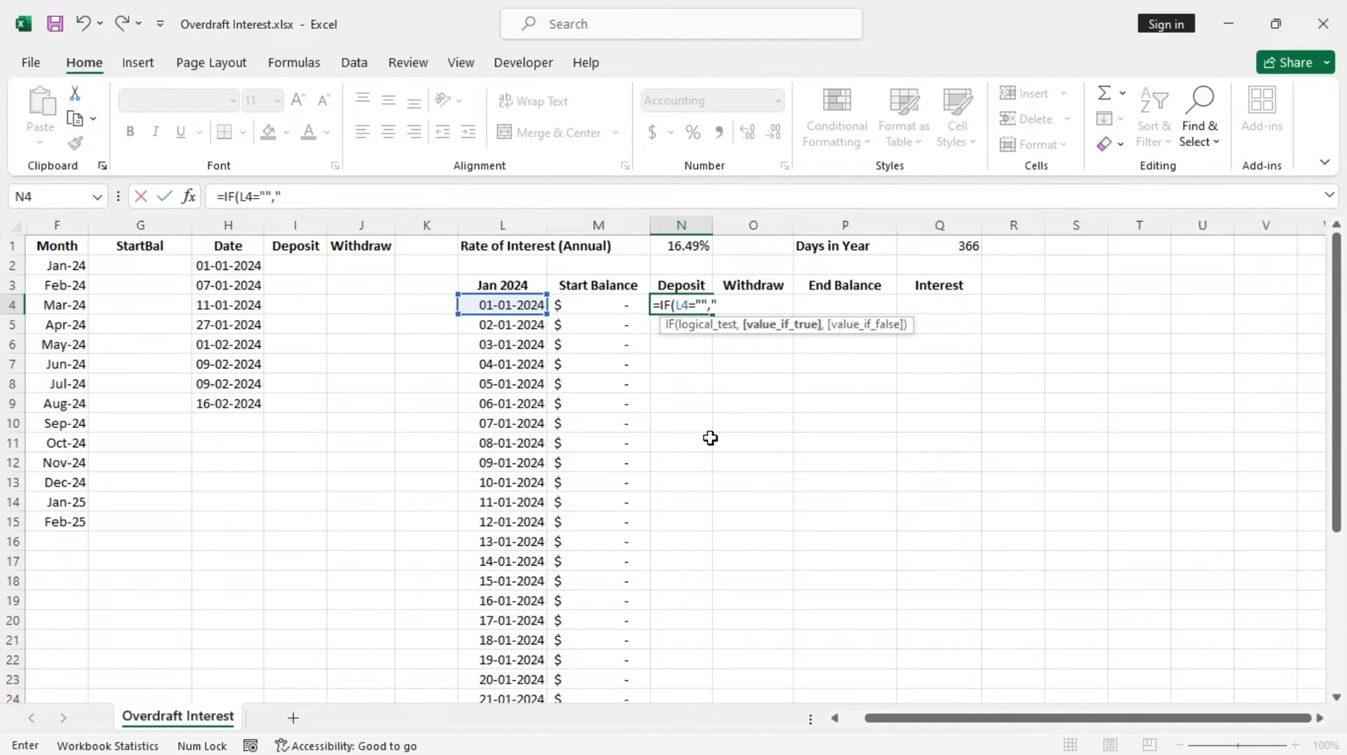
type("\",")
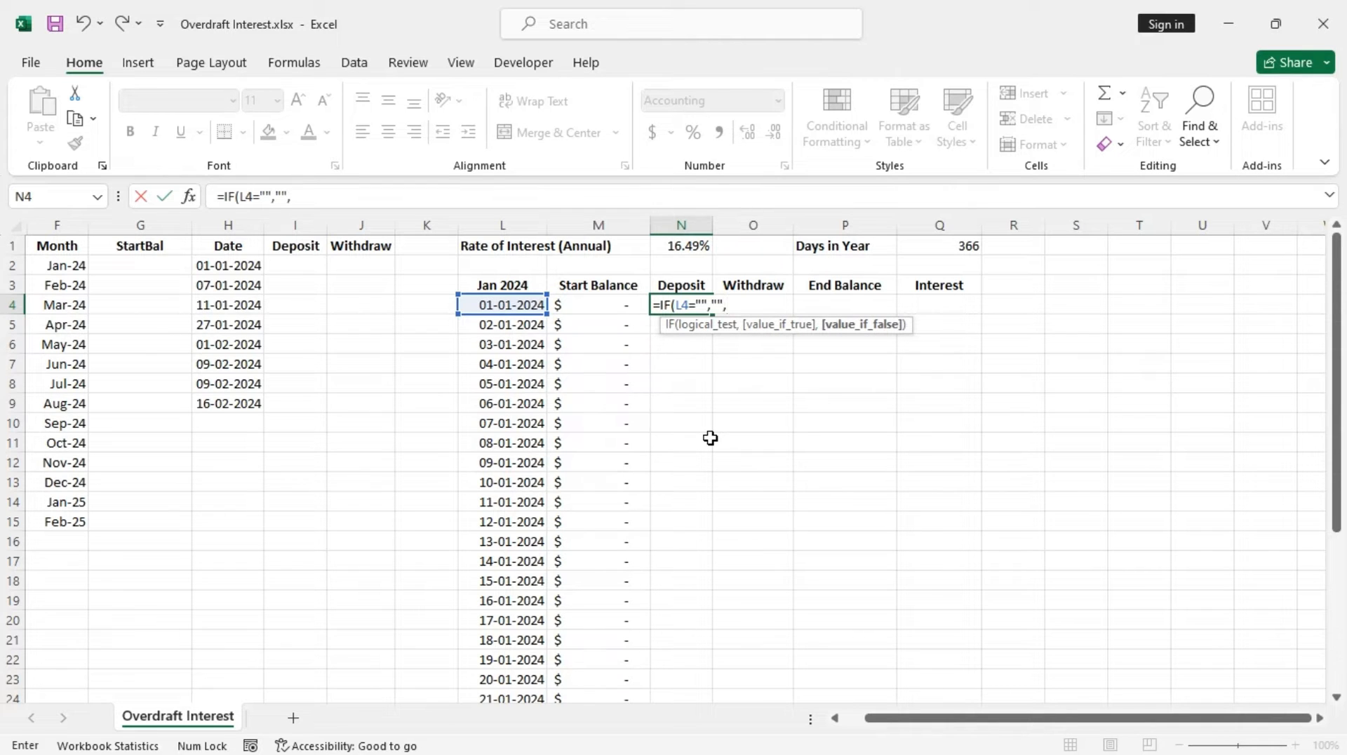
type("if")
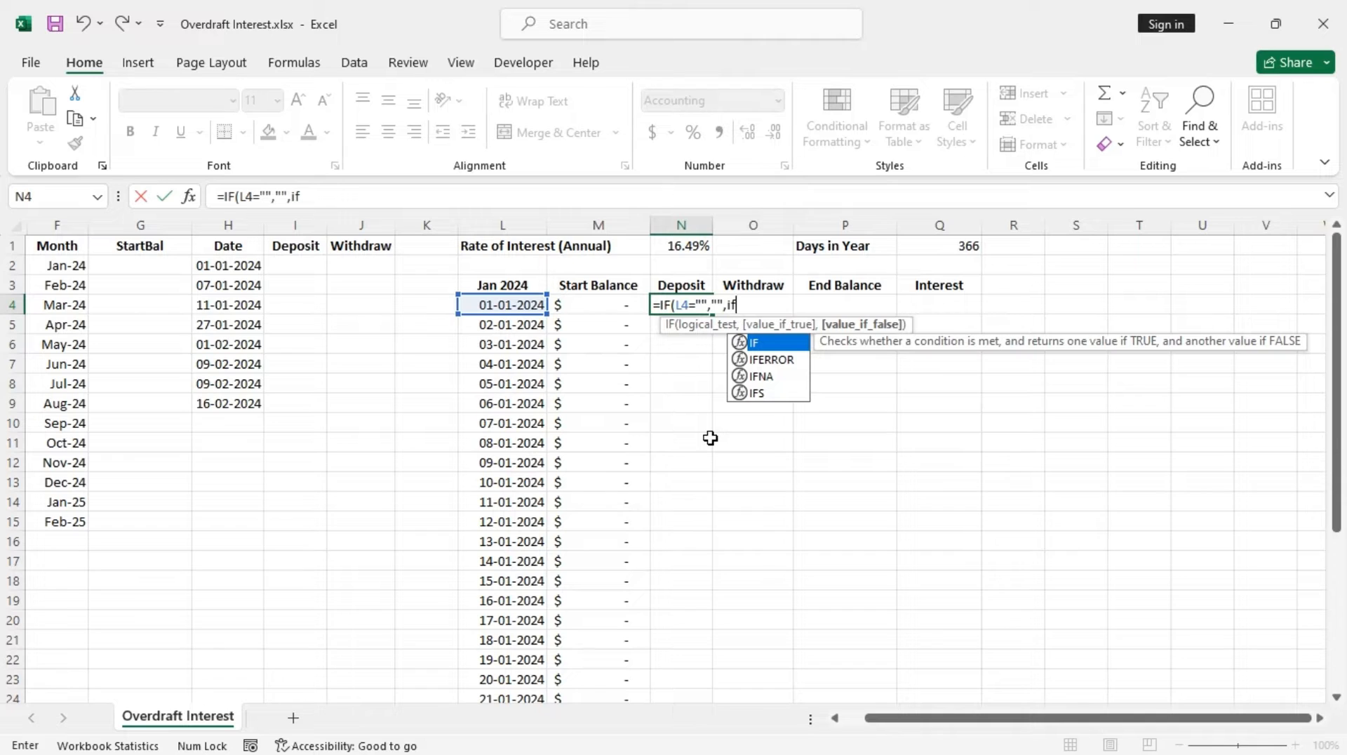
key("BackSpace")
key("BackSpace")
type("sum")
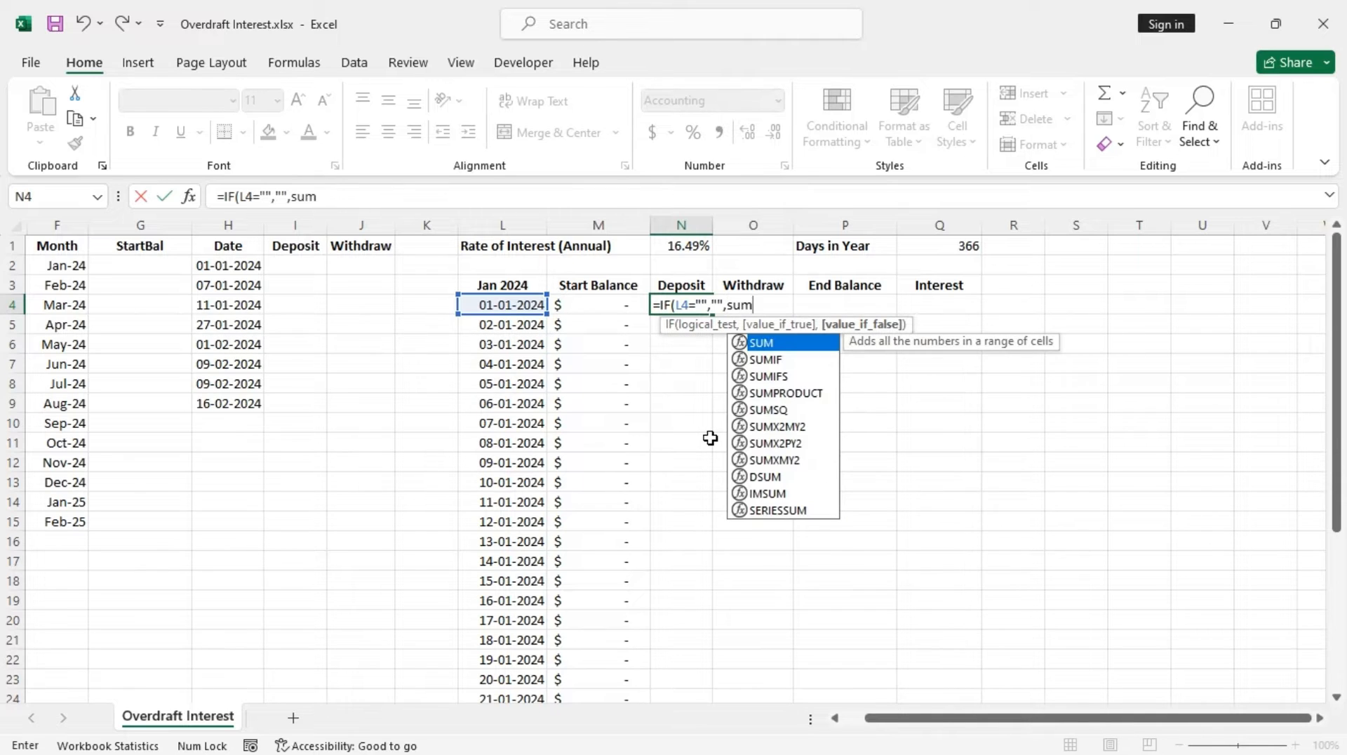
key("Tab")
type("if")
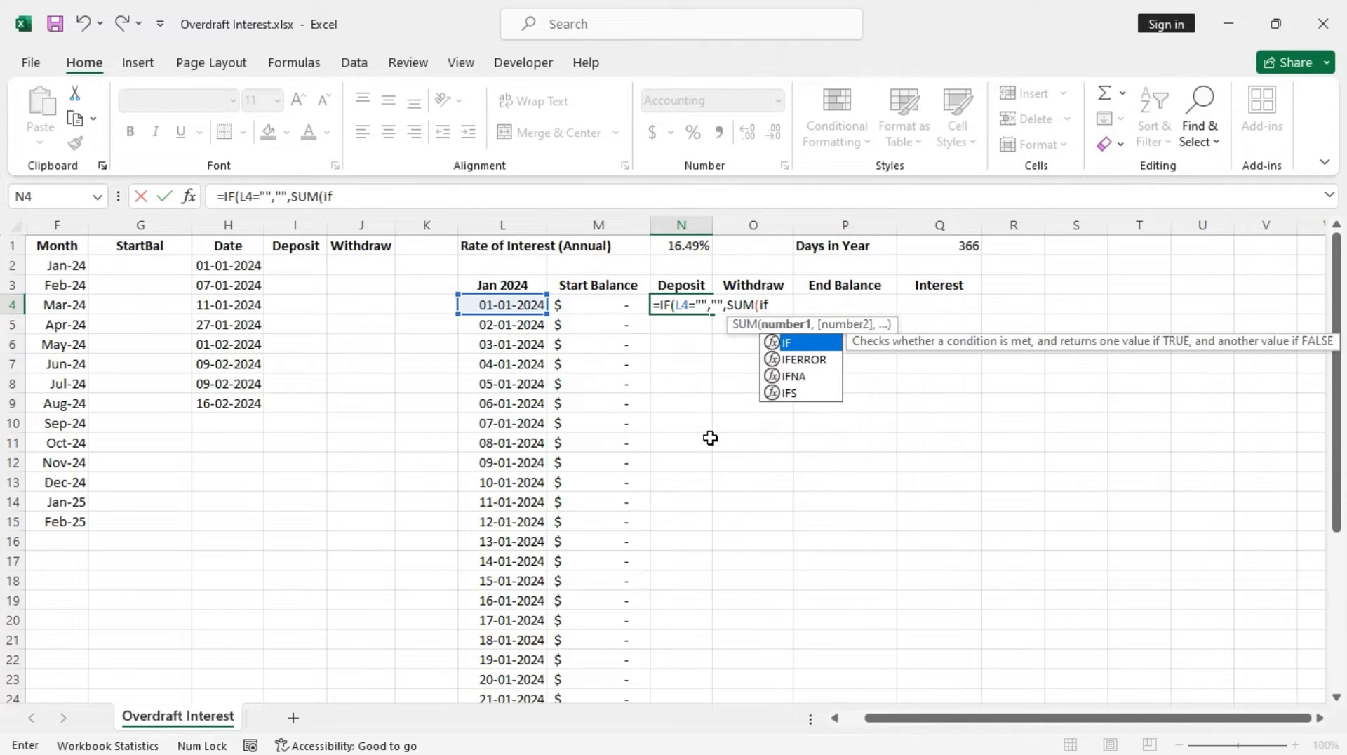
key("Tab")
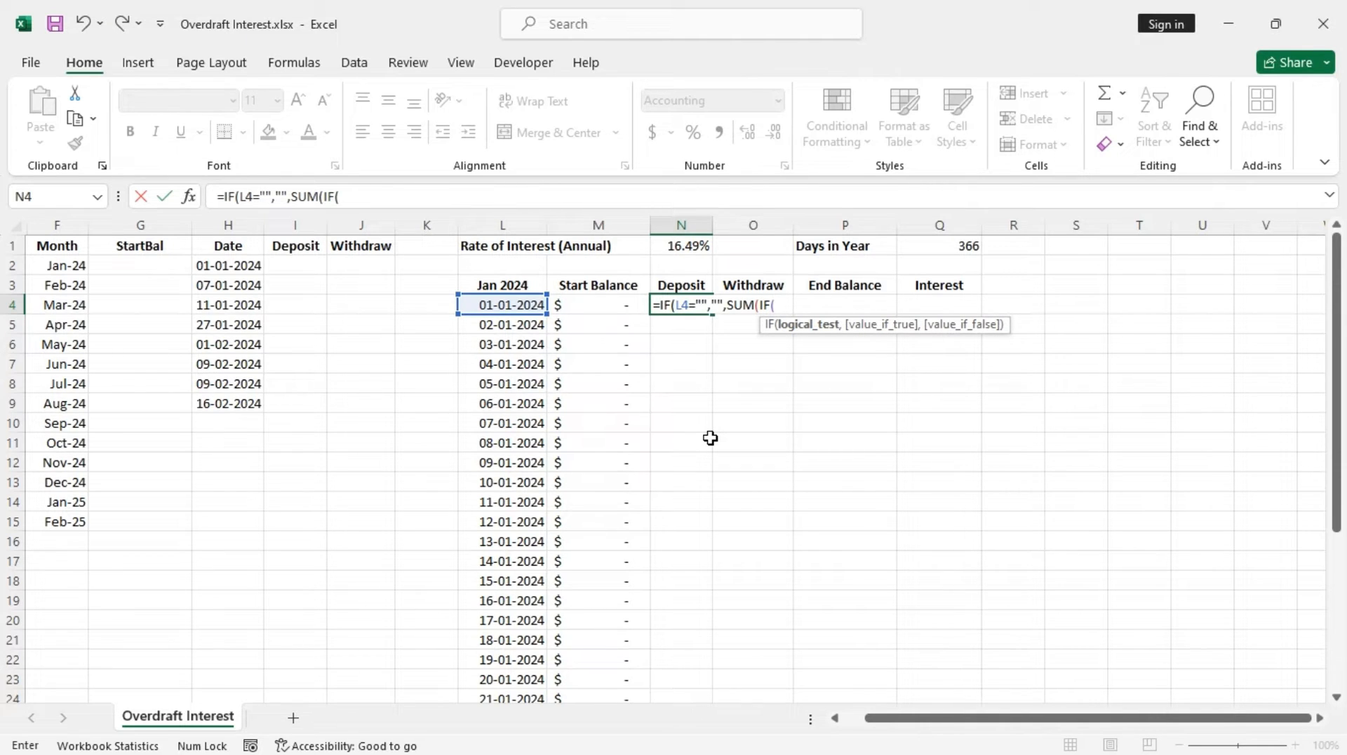
type("D")
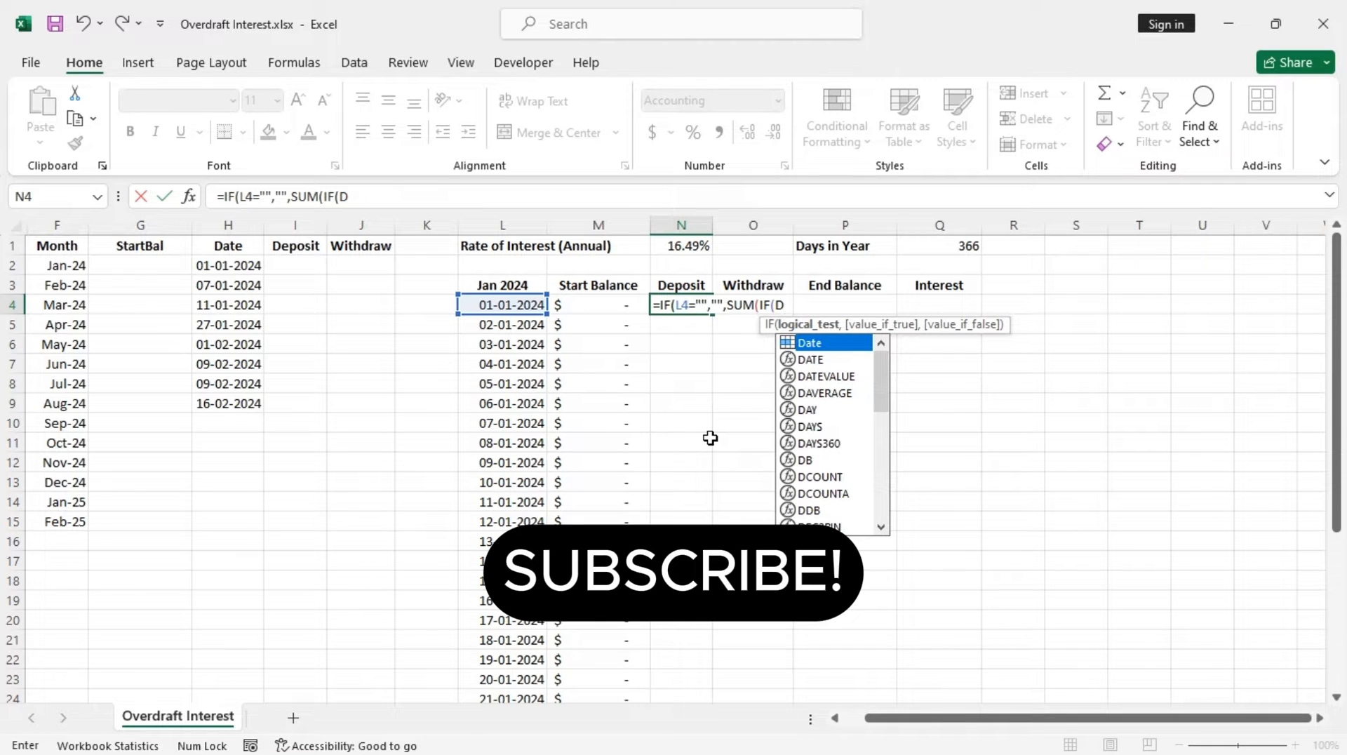
type("a")
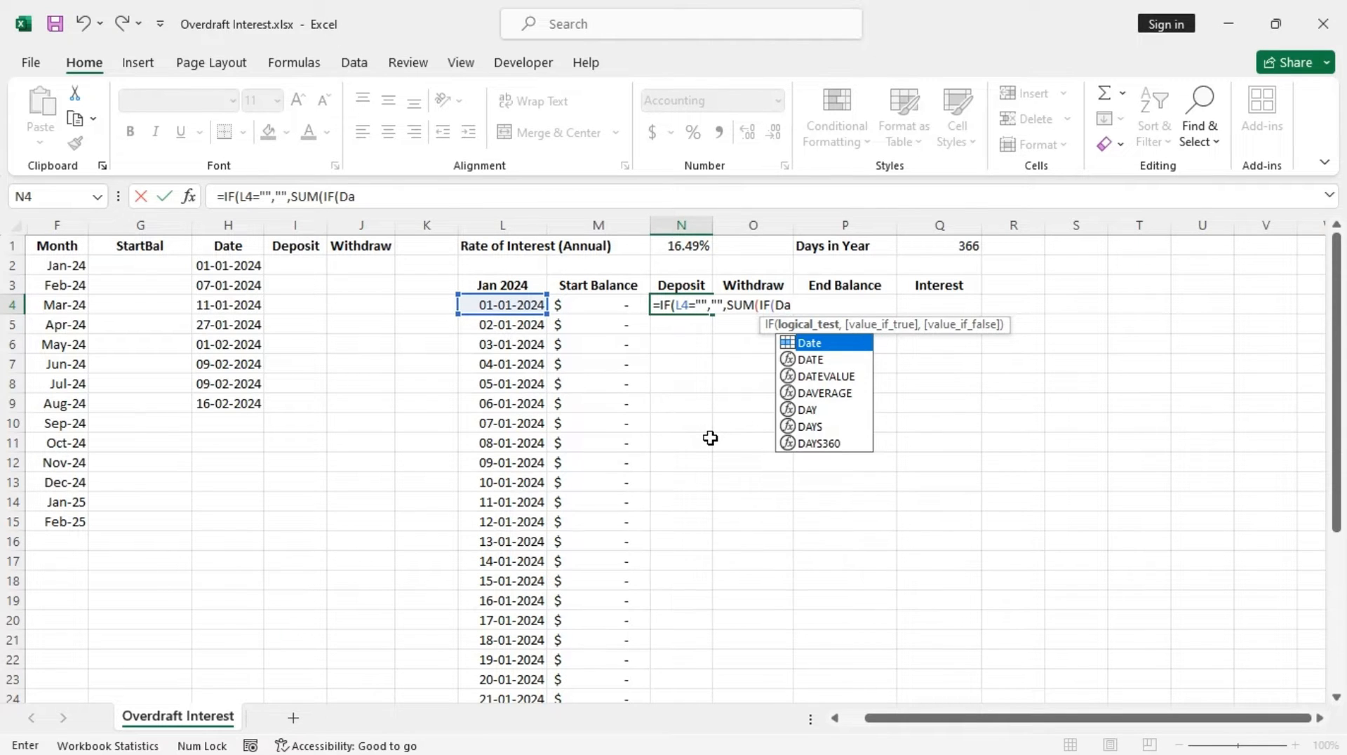
key("Tab")
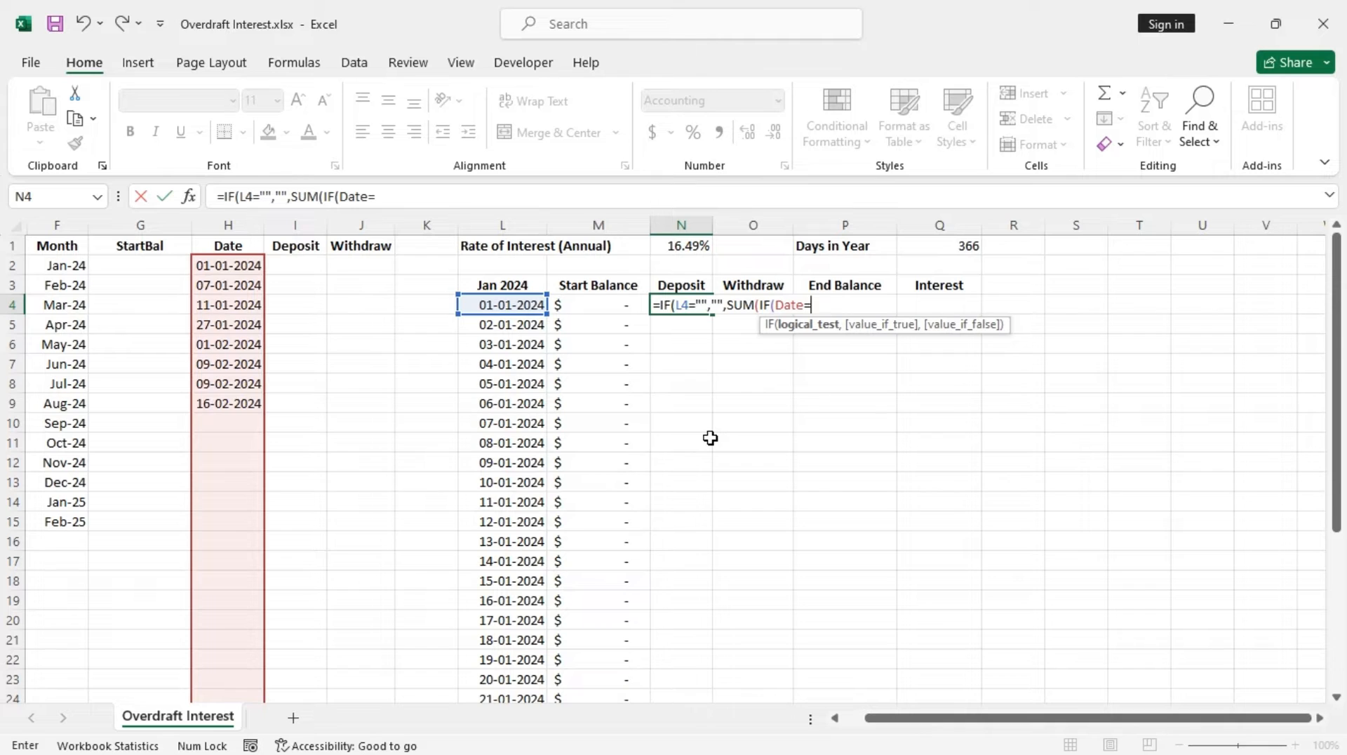
type("=")
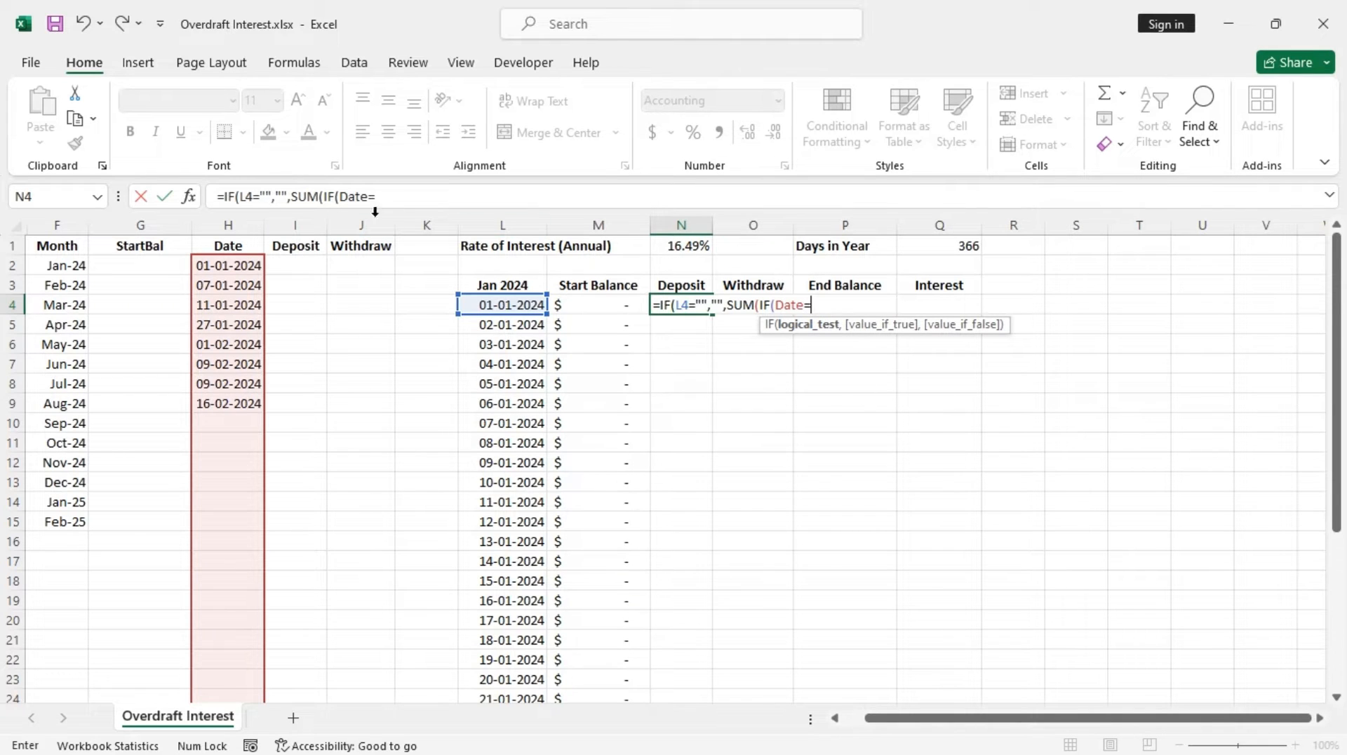
left_click(494, 305)
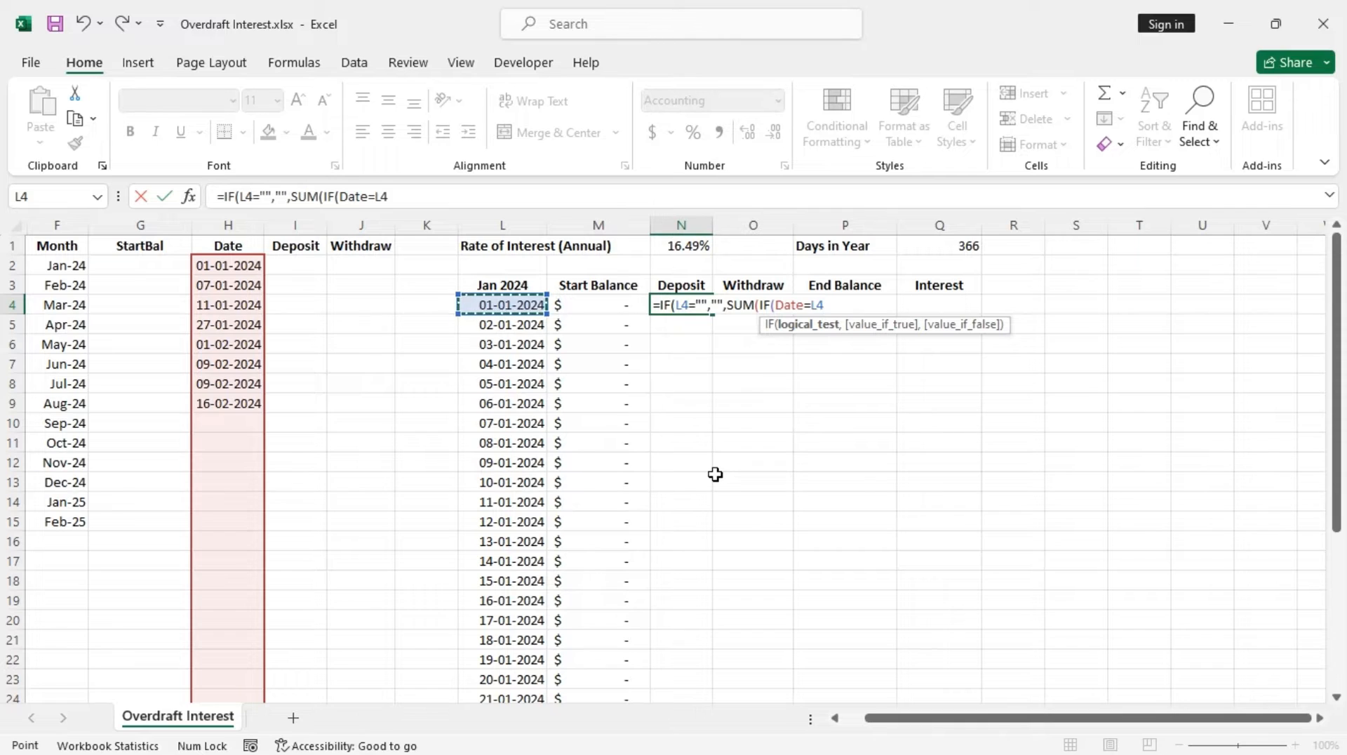
type(",")
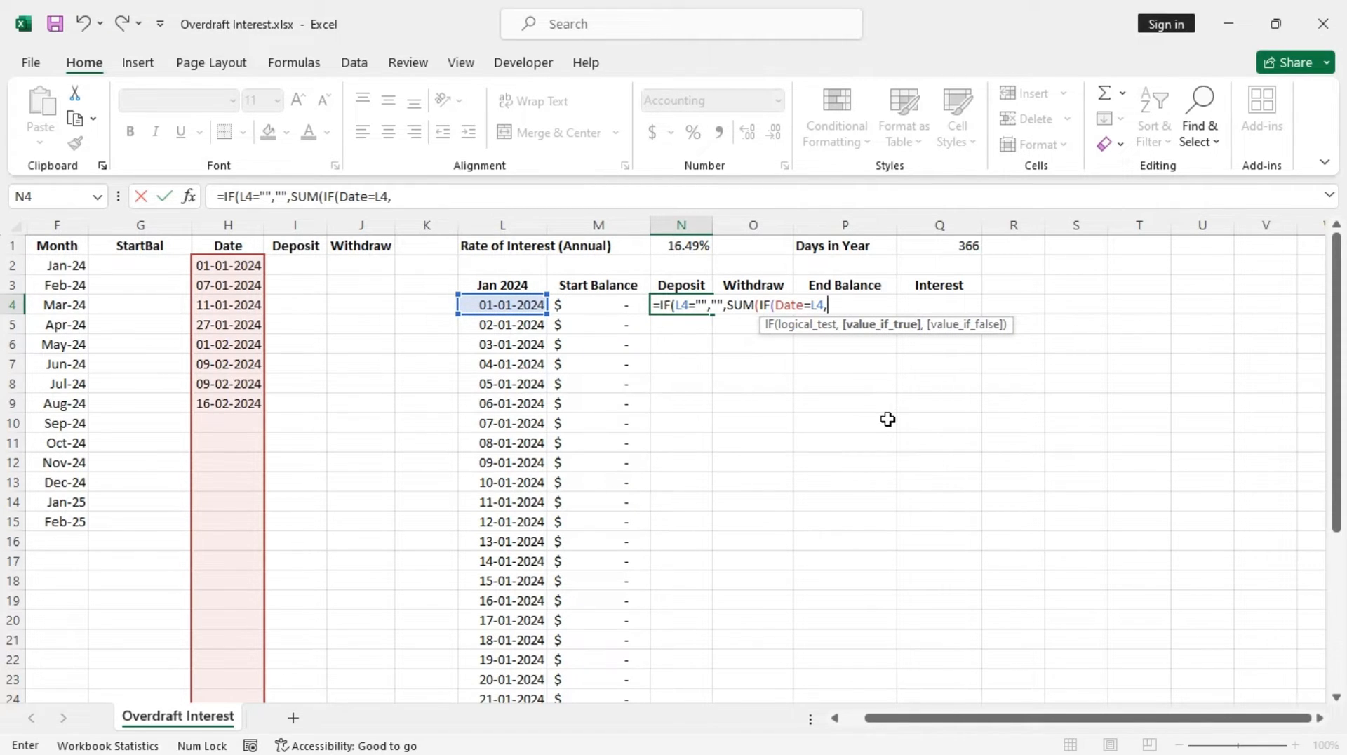
type("dep")
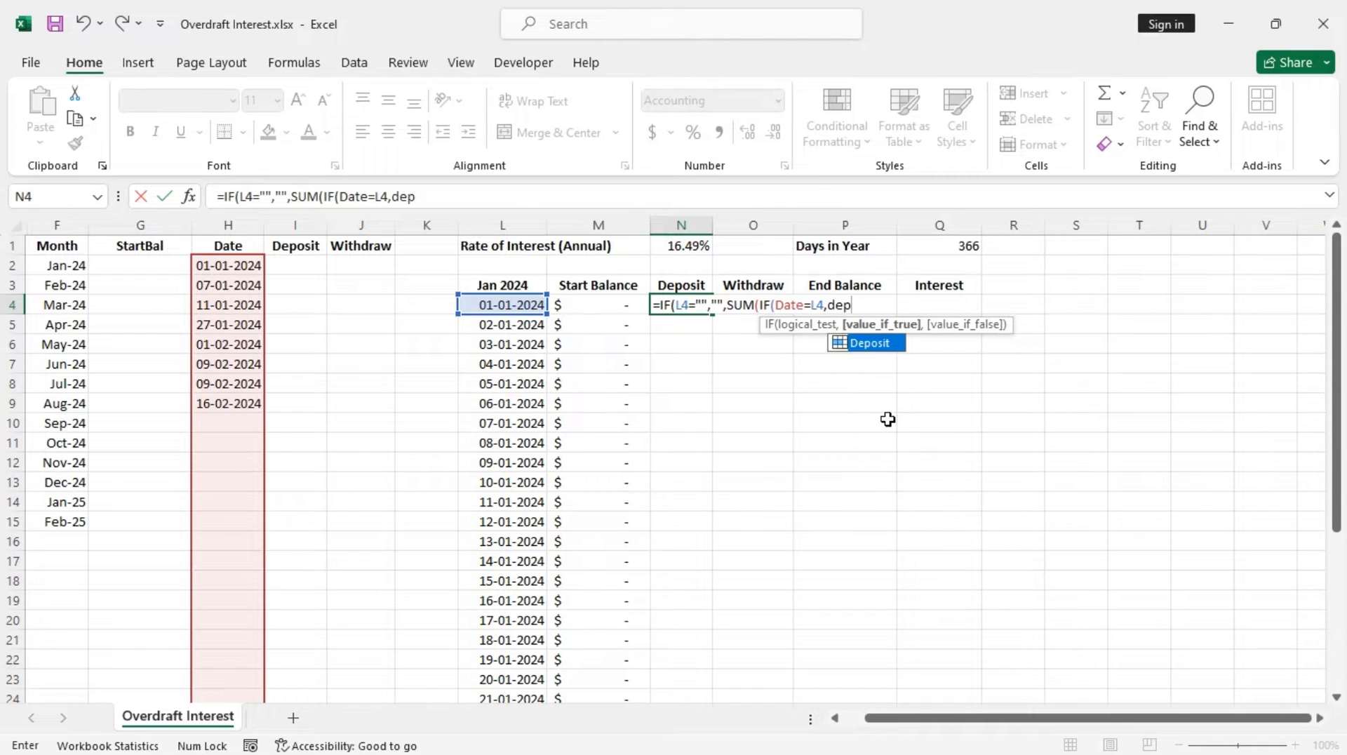
key("Tab")
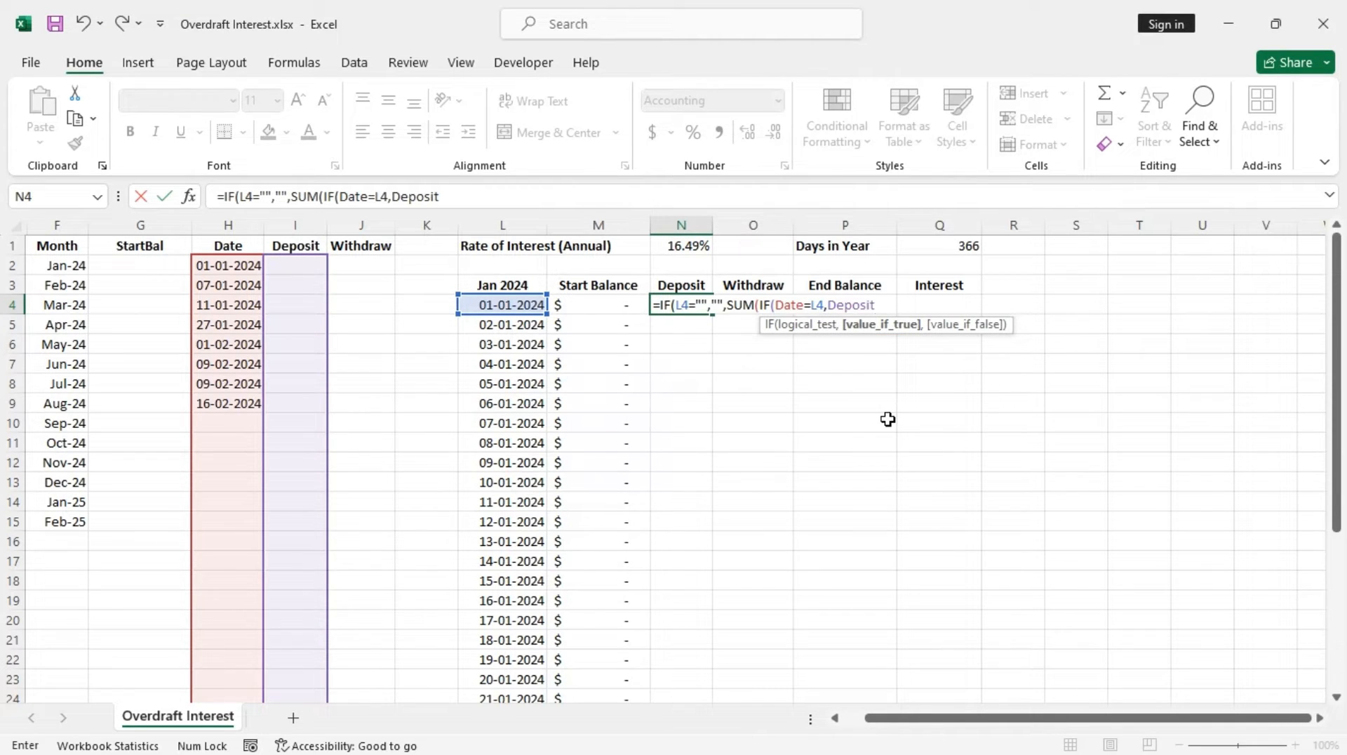
type(",")
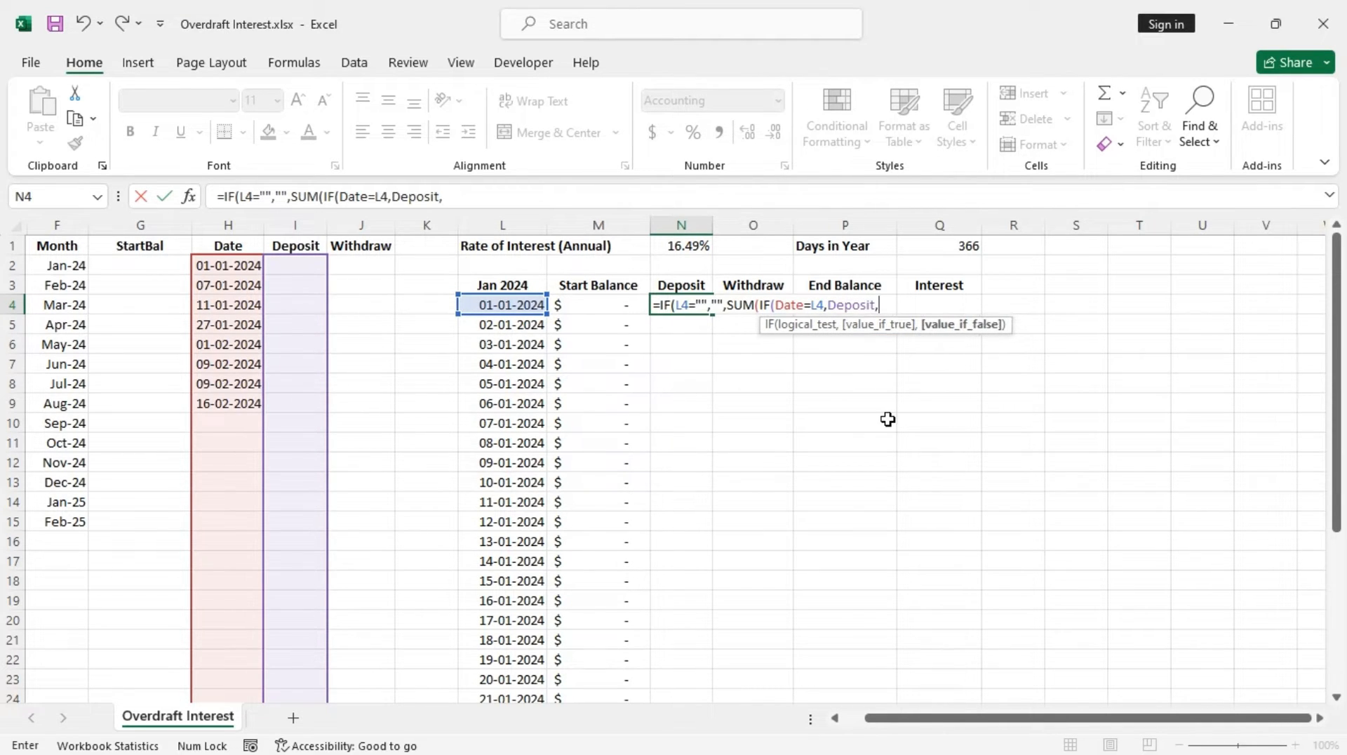
type("0))")
key("Return")
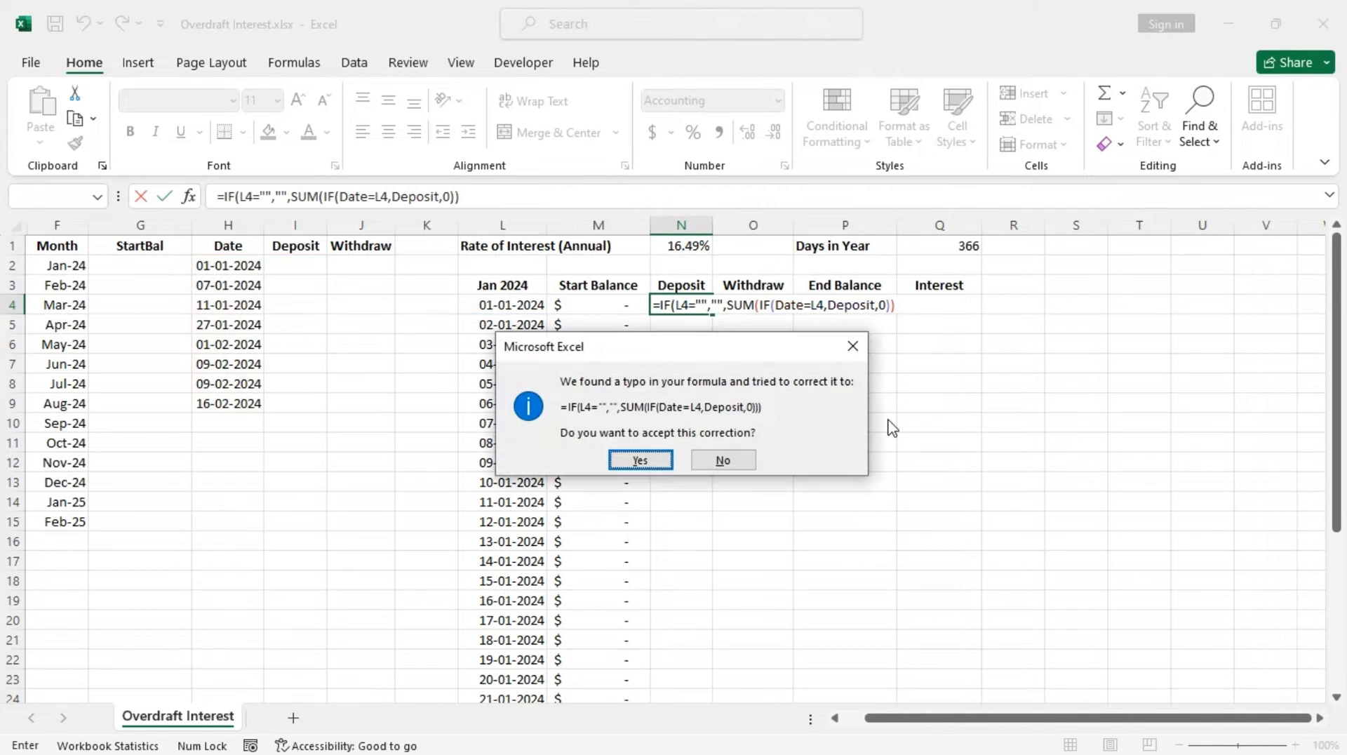
key("Return")
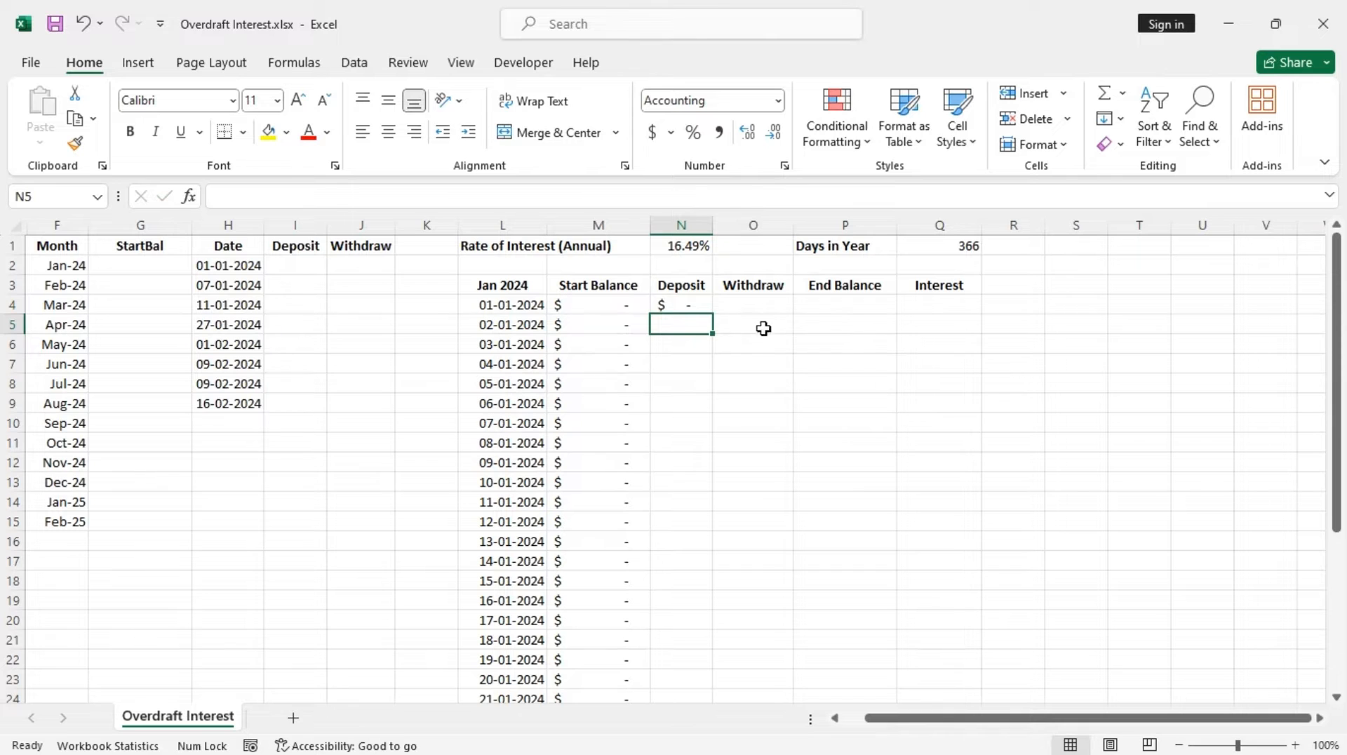
Fill the N4 deposit formula down to N34
left_click(684, 304)
left_click_drag(714, 317, 716, 646)
scroll(812, 559, "up", 5)
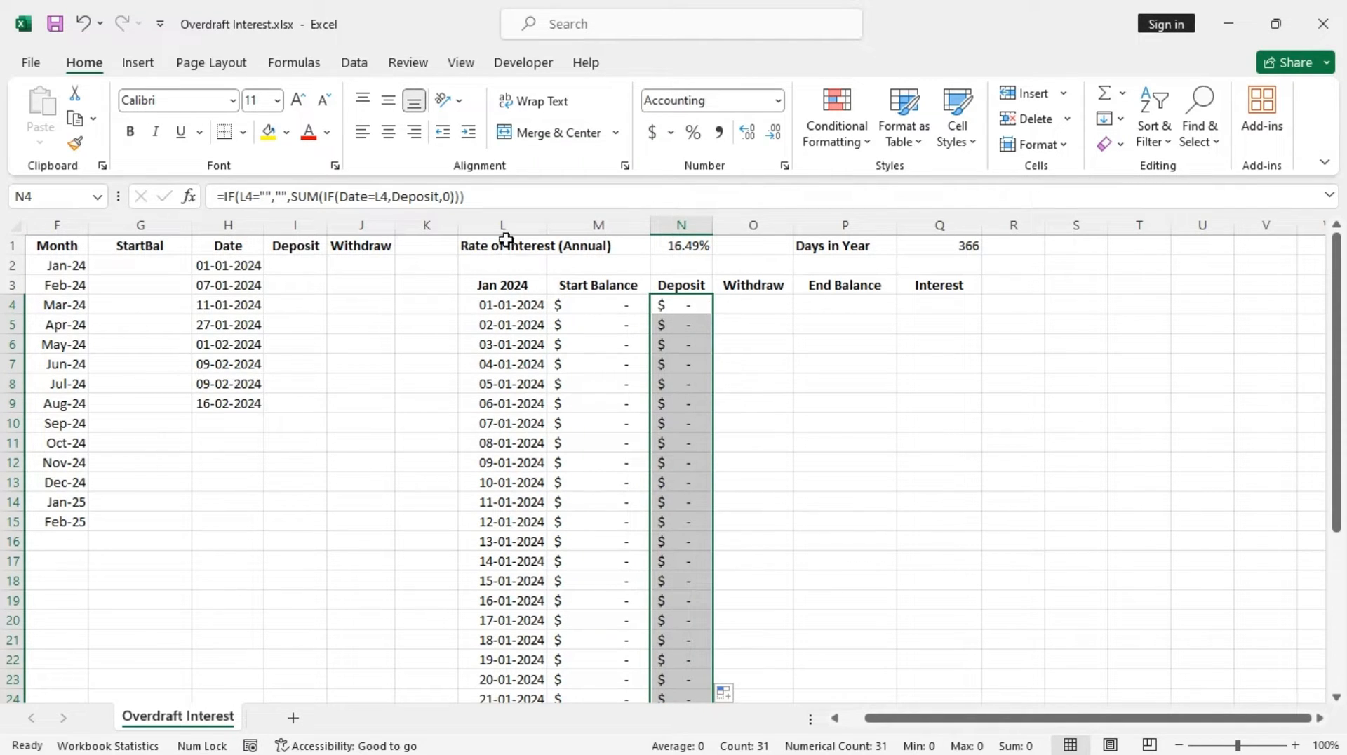
Copy the deposit formula into O4 and change Deposit to -Withdraw: =IF(L4="","",SUM(IF(Date=L4,-Withdraw,0)))
left_click(471, 196)
left_click_drag(471, 196, 224, 196)
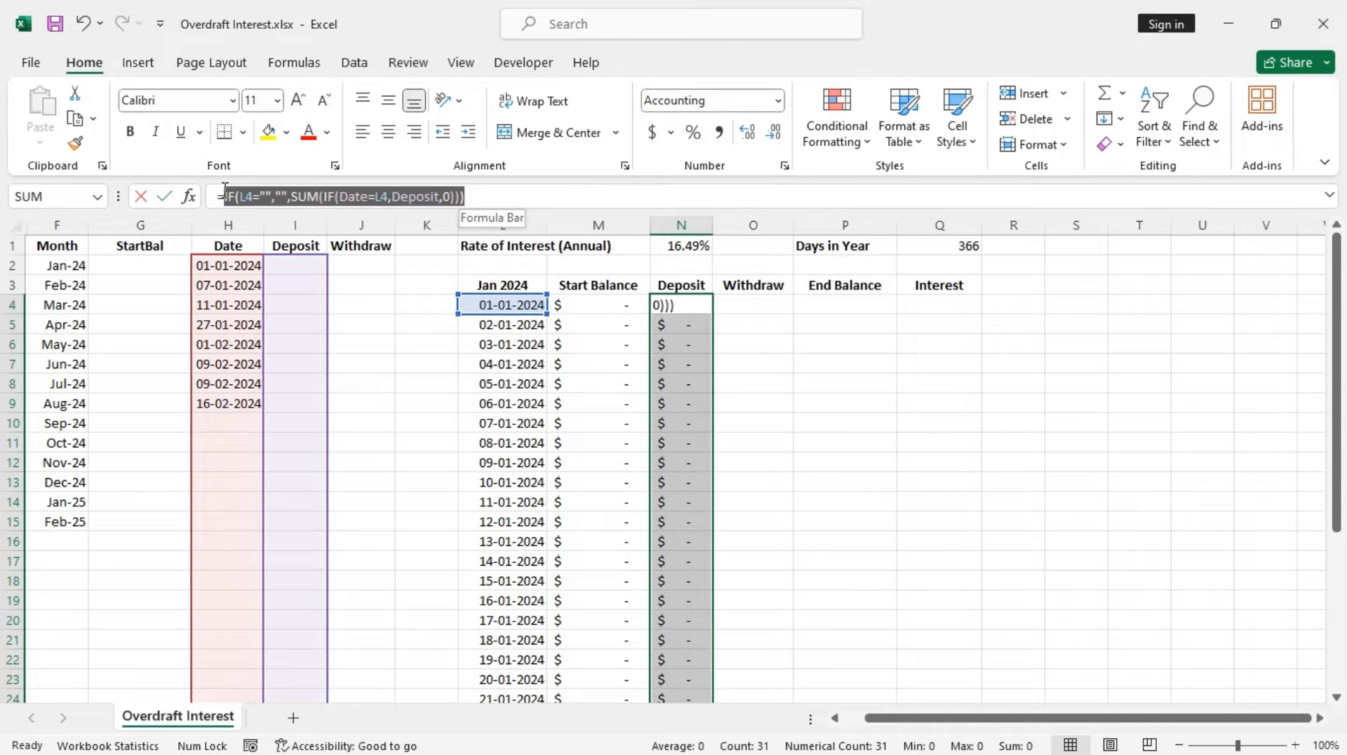
key("ctrl+c")
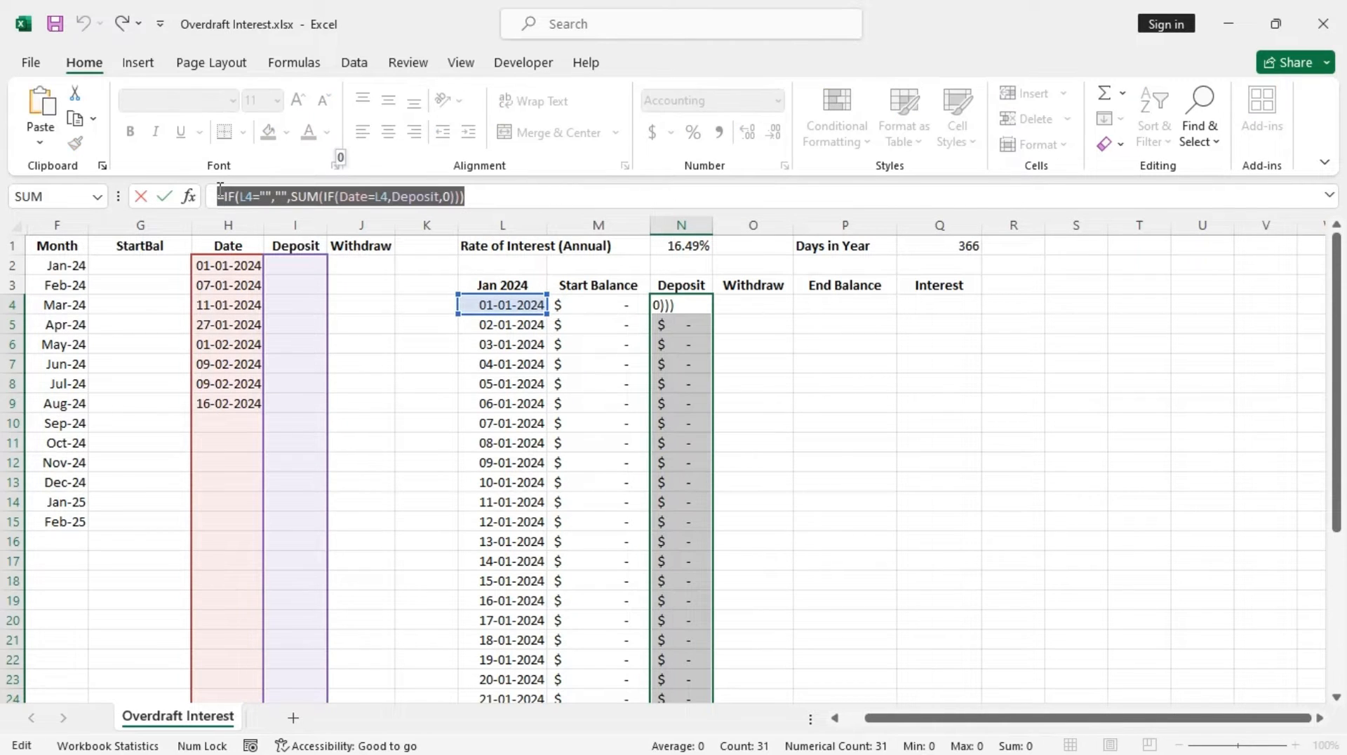
key("Escape")
left_click(764, 295)
left_click(752, 304)
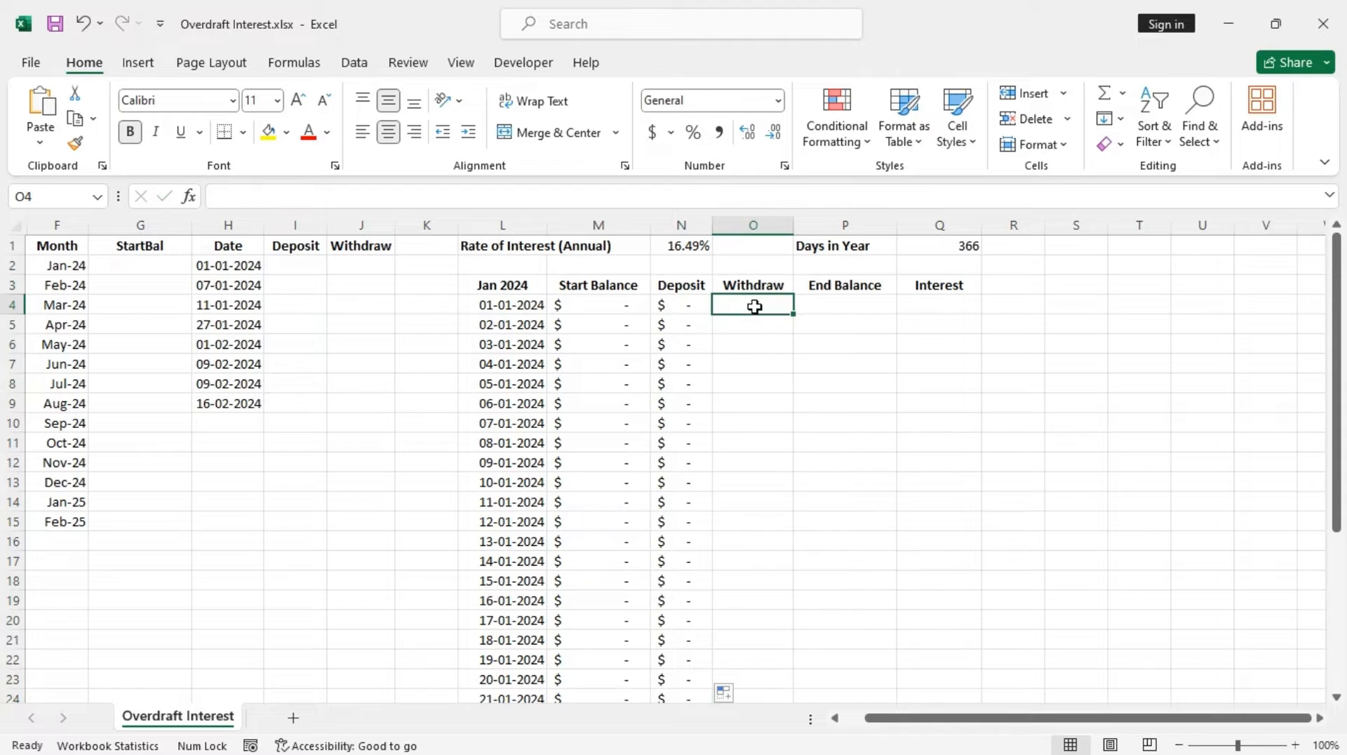
double_click(755, 307)
type("=")
key("ctrl+v")
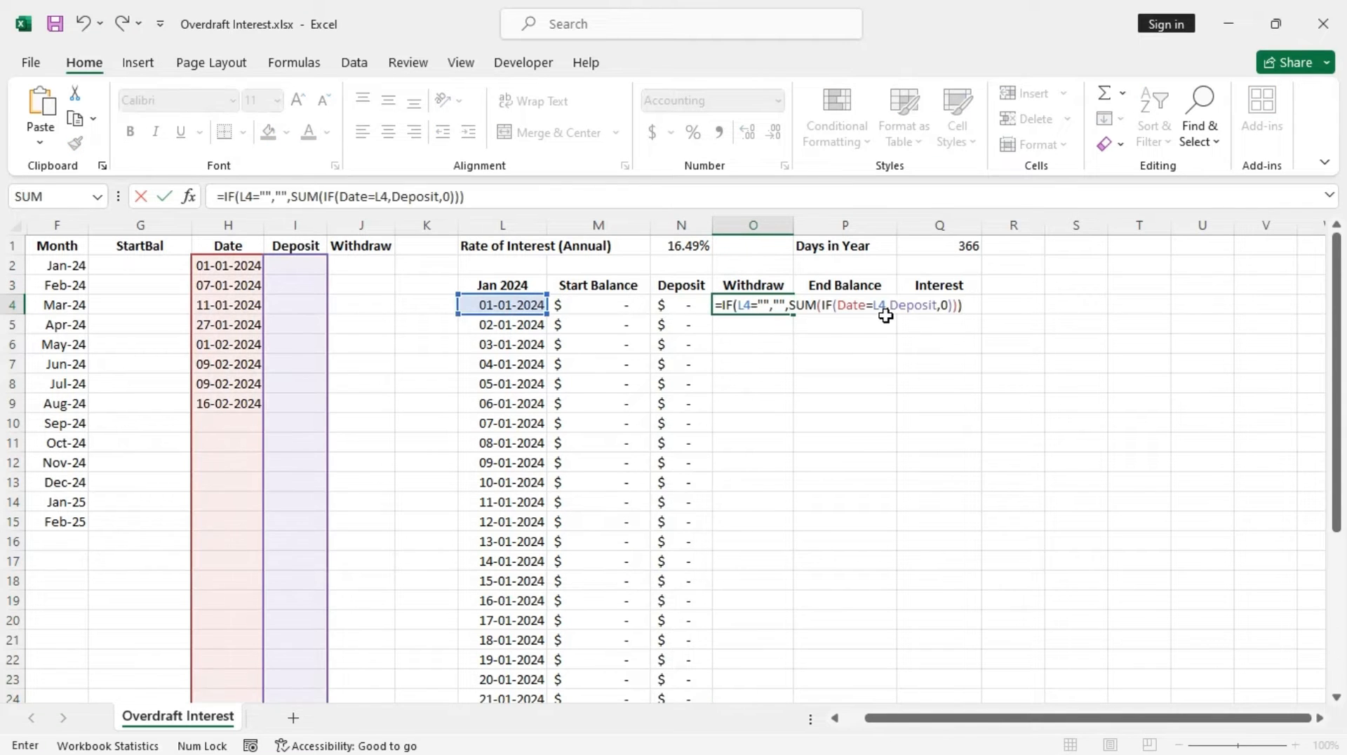
left_click_drag(891, 304, 937, 306)
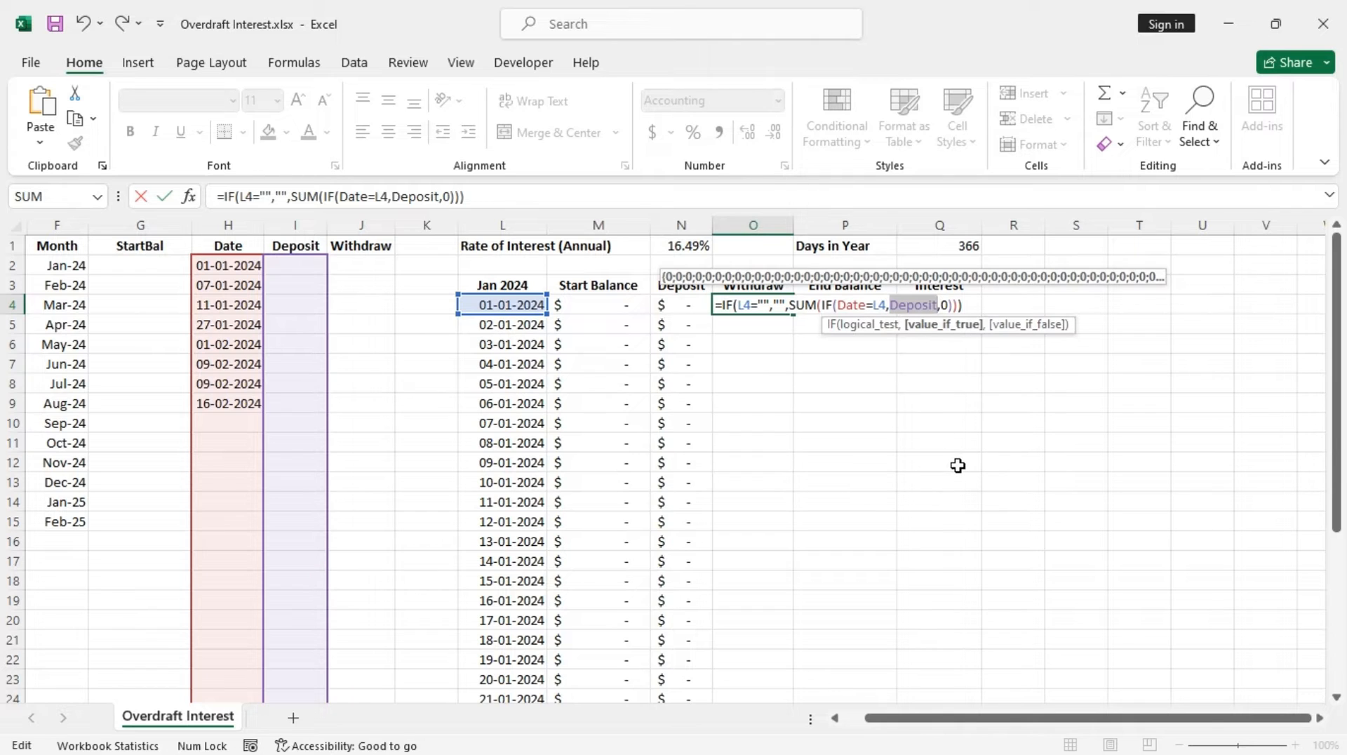
type("-")
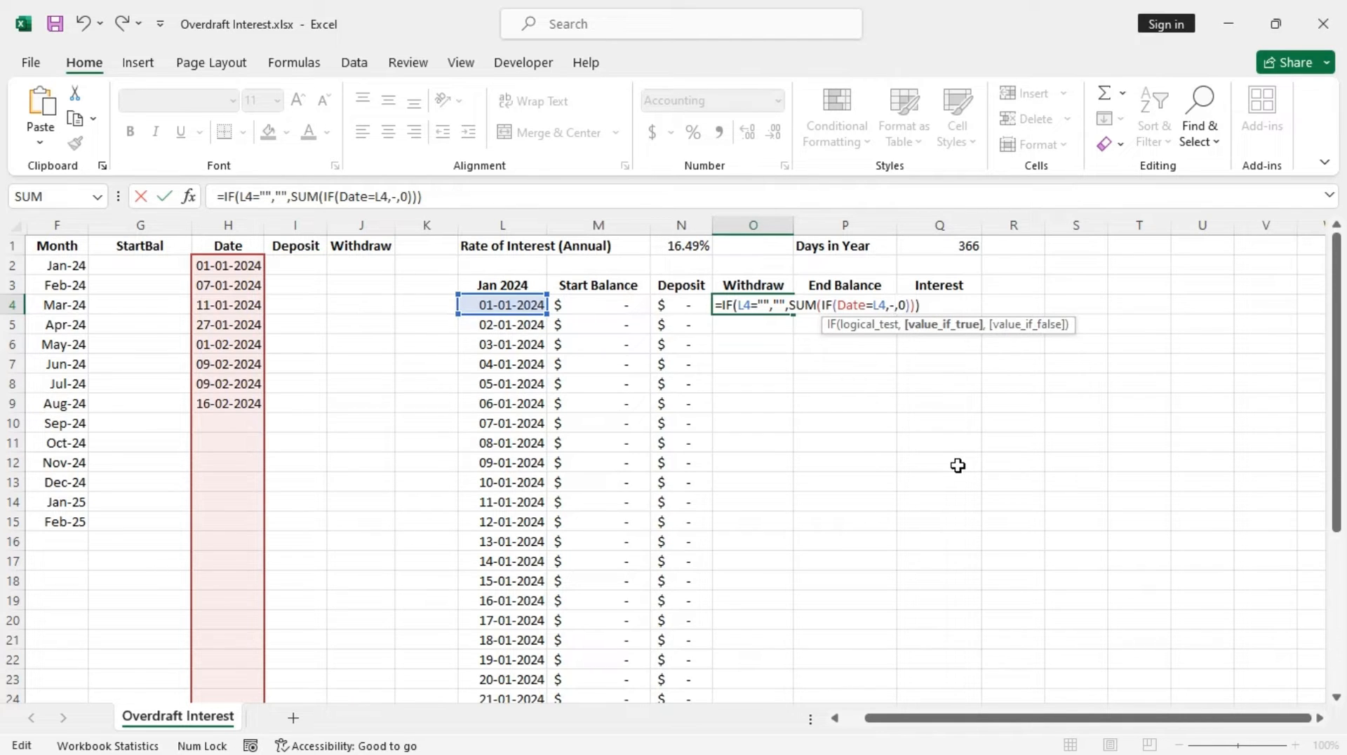
type("with")
key("Tab")
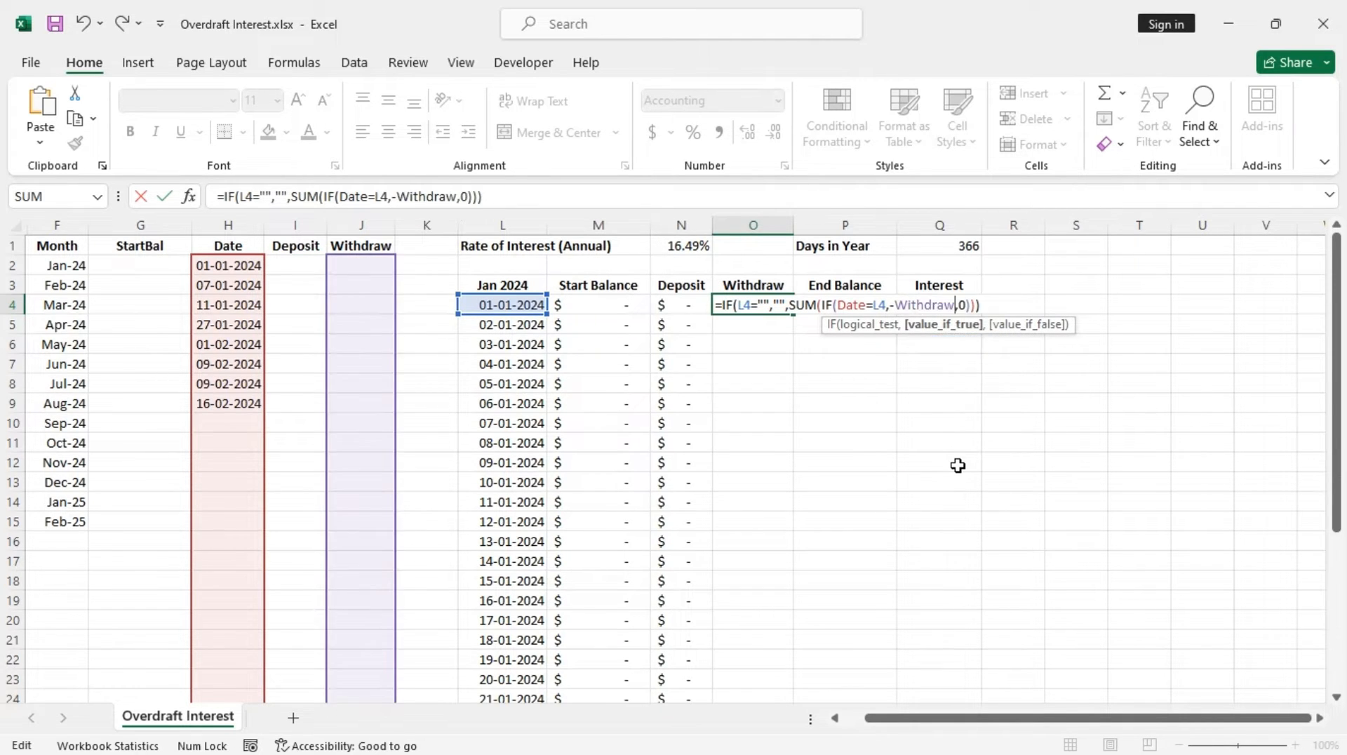
key("Return")
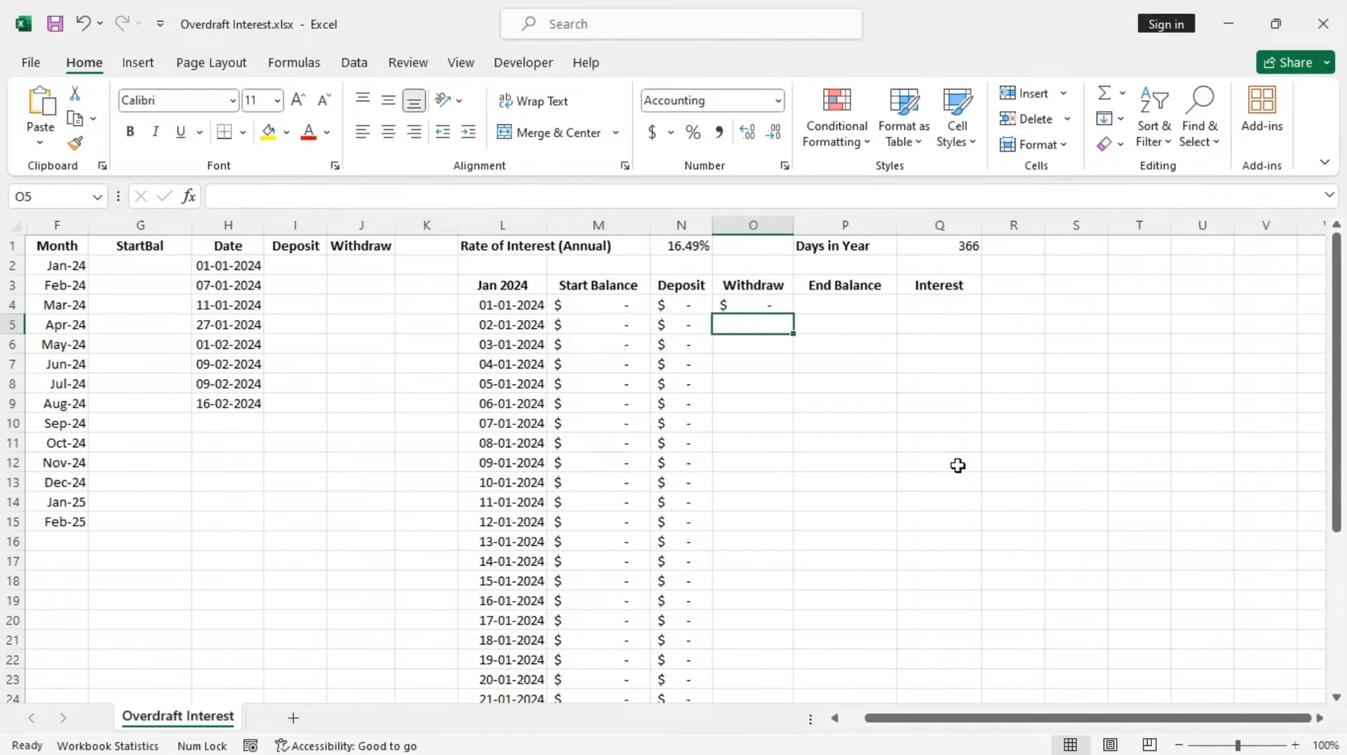
Fill the O4 withdraw formula down to O34
left_click(759, 306)
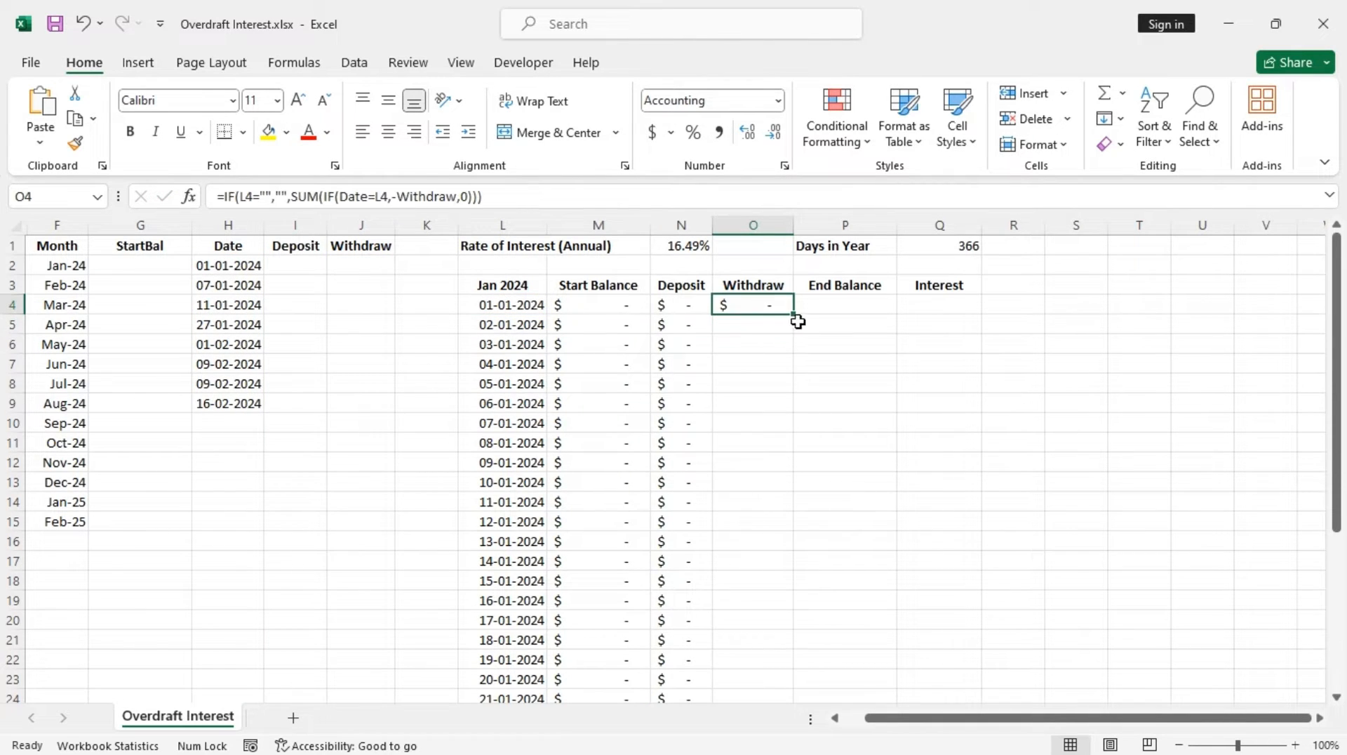
left_click_drag(794, 317, 797, 667)
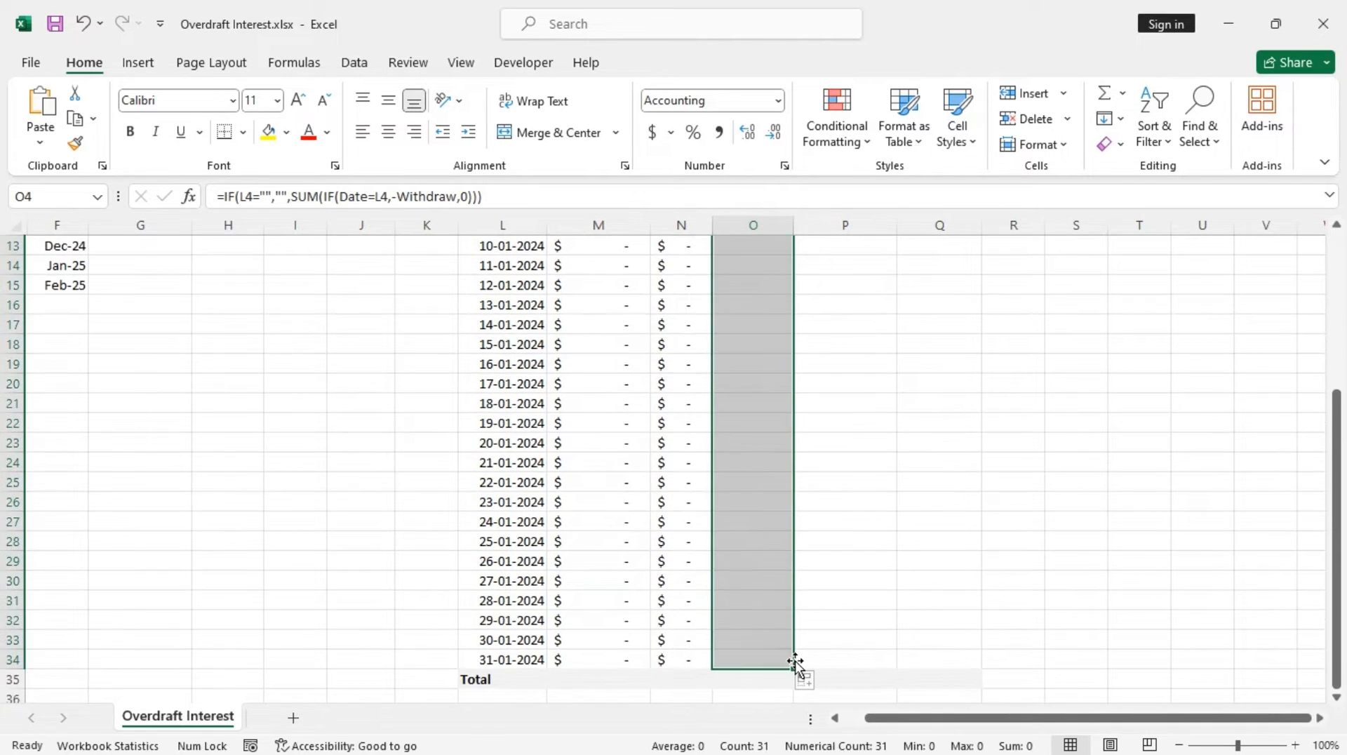
scroll(777, 507, "up", 4)
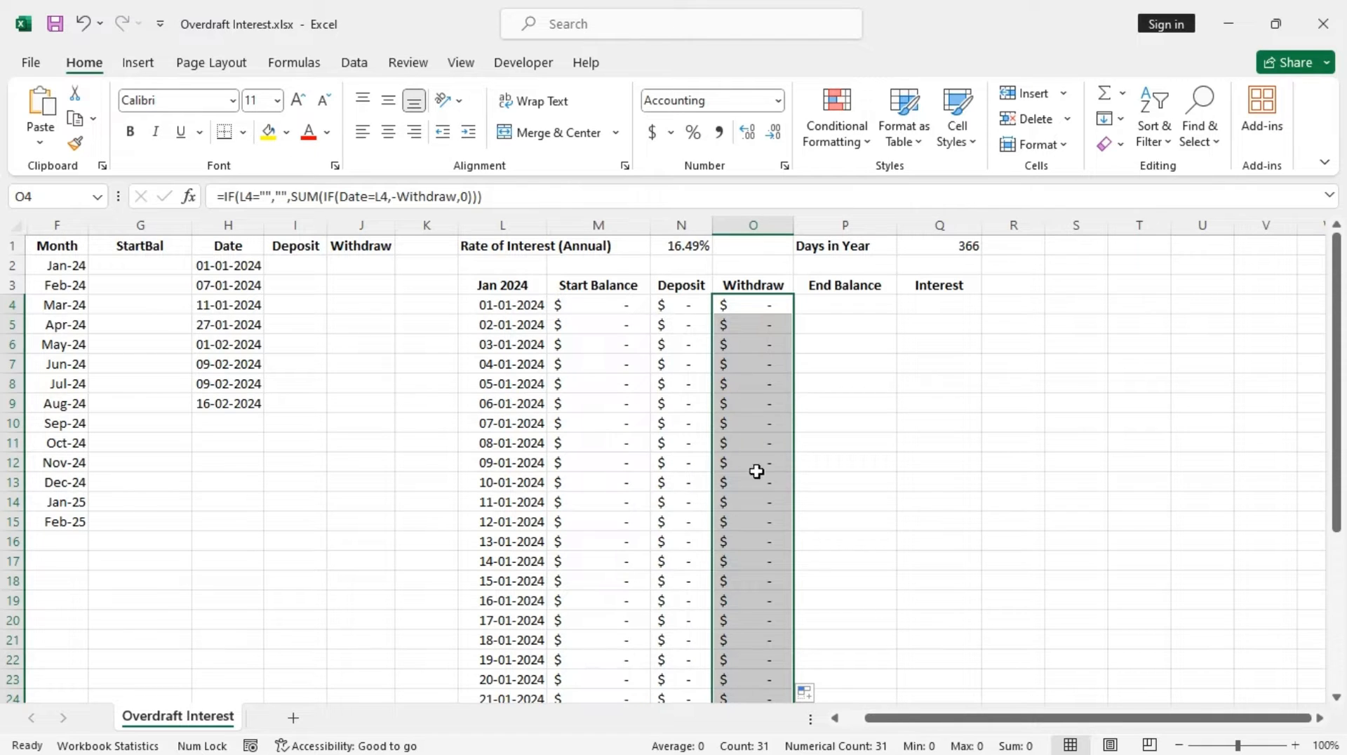
Enter the End Balance formula in P4: =IF(L4="","",SUM(M4:O4))
left_click(845, 303)
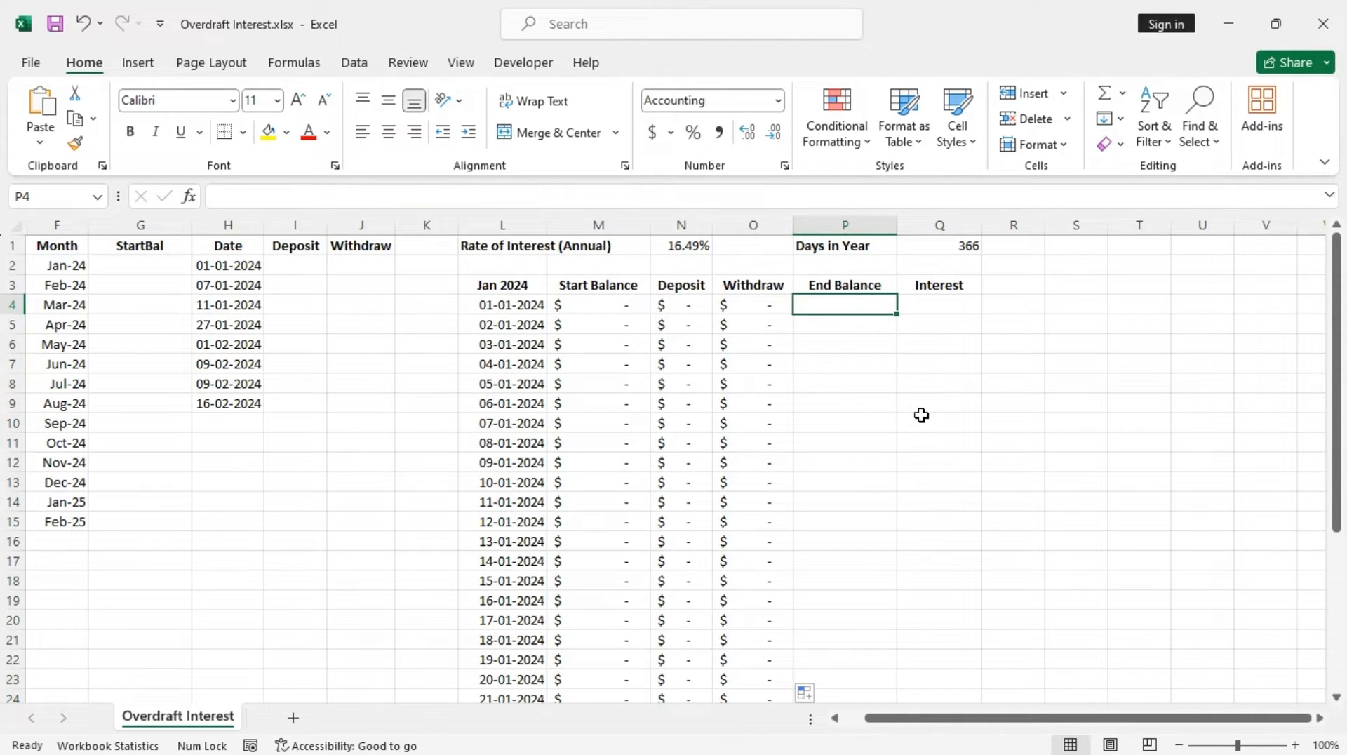
type("=if")
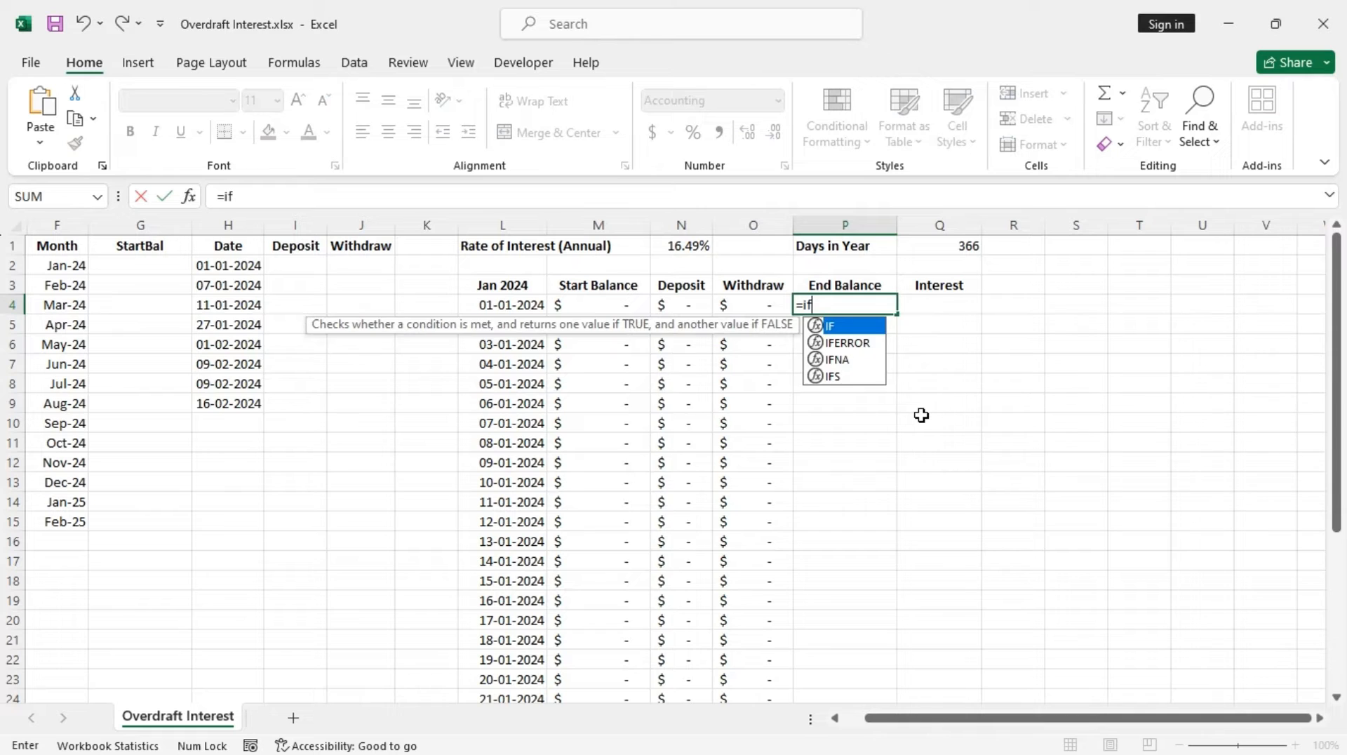
key("Tab")
left_click(512, 305)
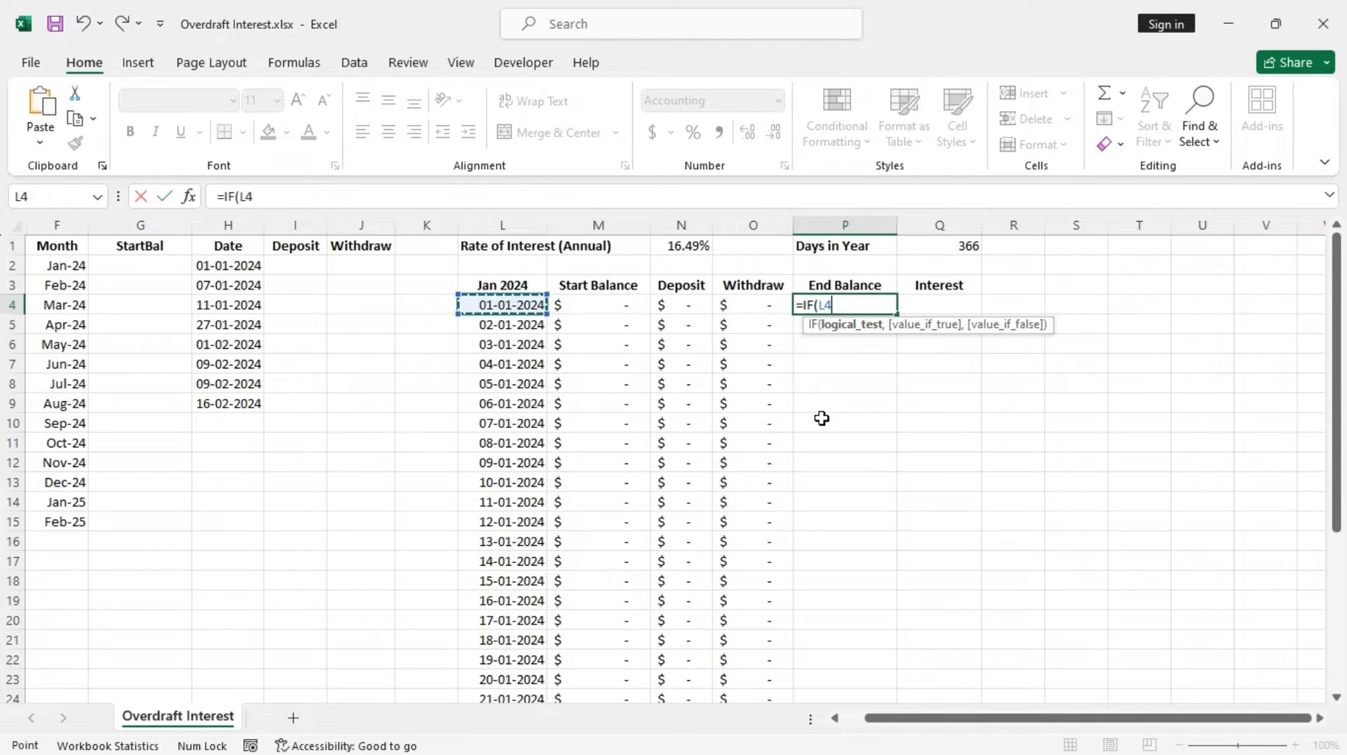
type("=\"\"")
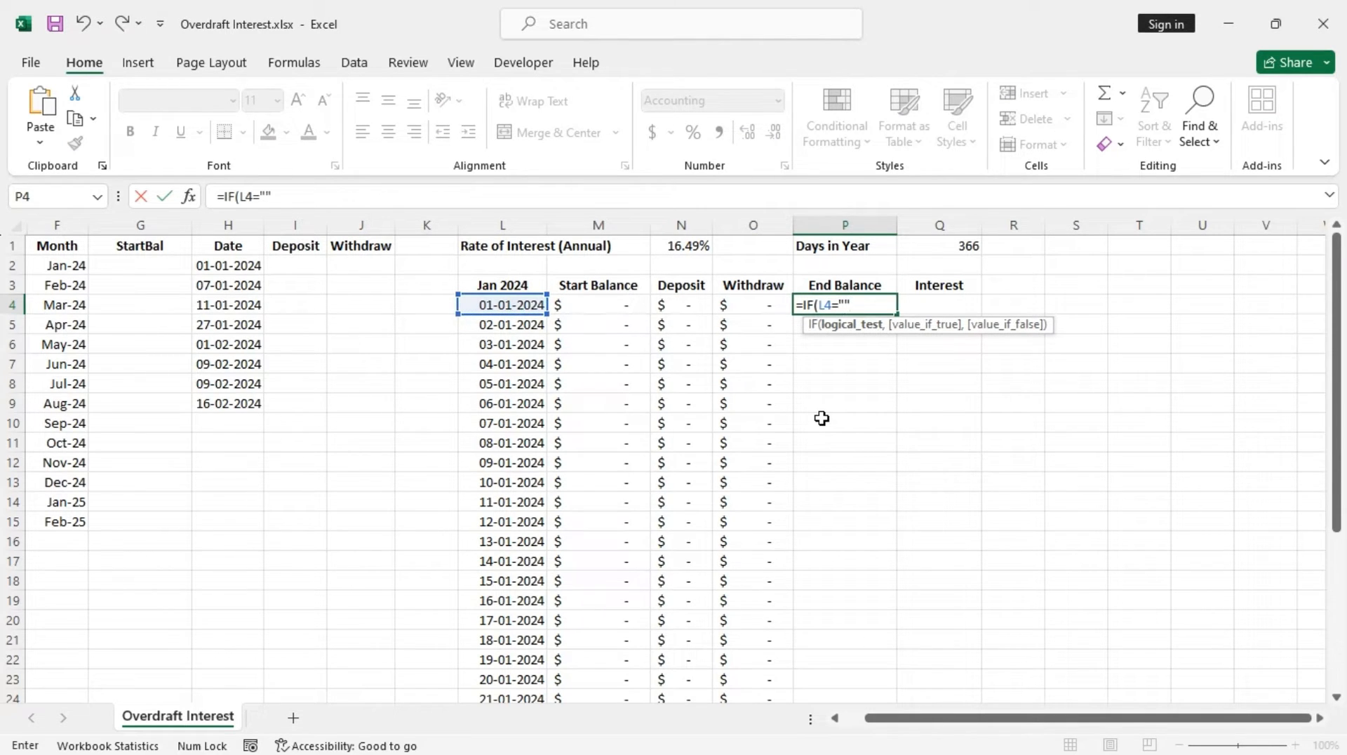
type(",\"\",")
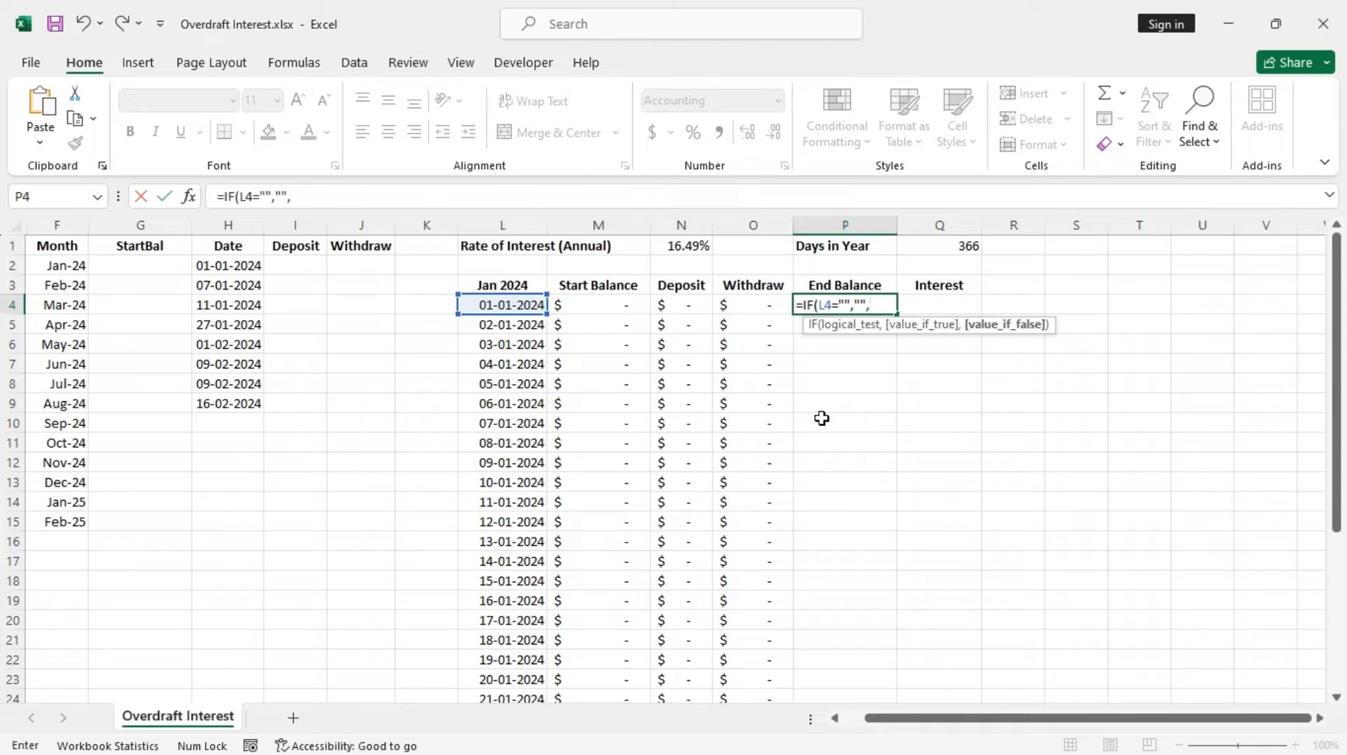
type("sum")
key("Tab")
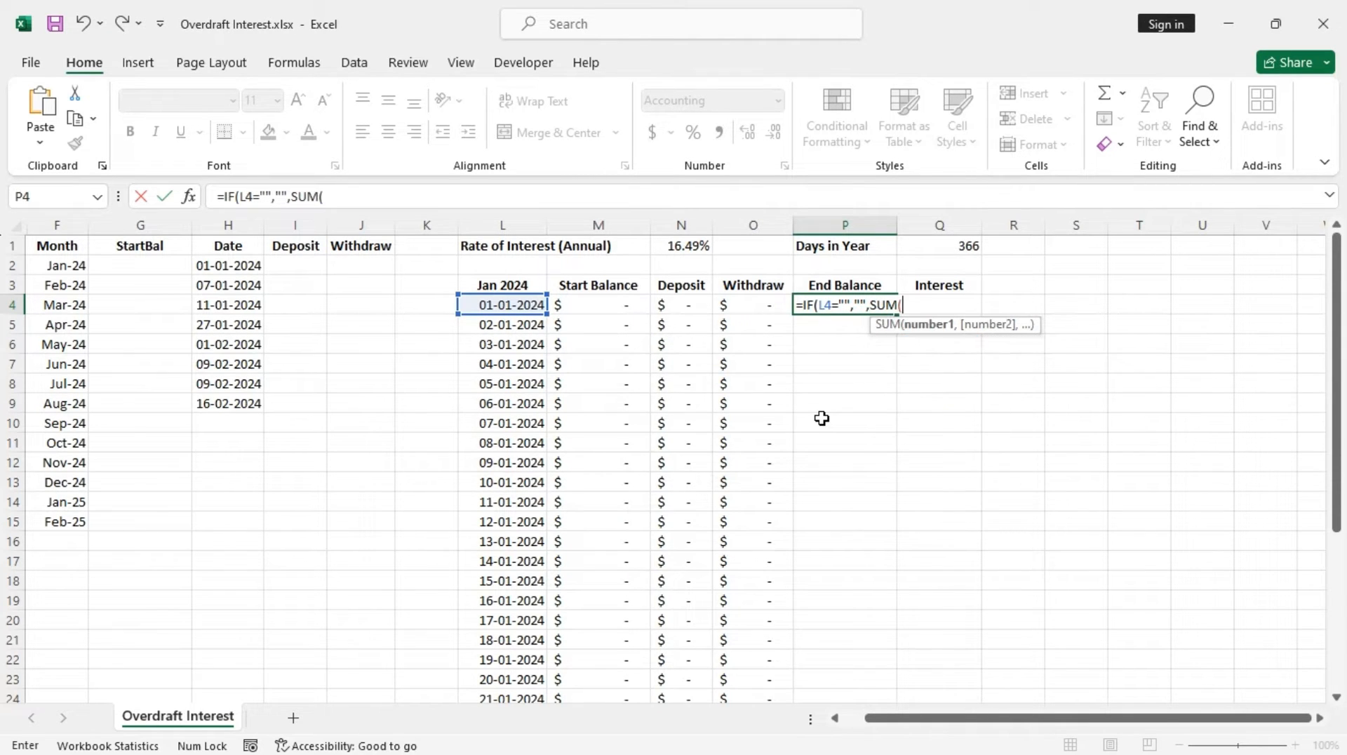
left_click_drag(627, 305, 752, 309)
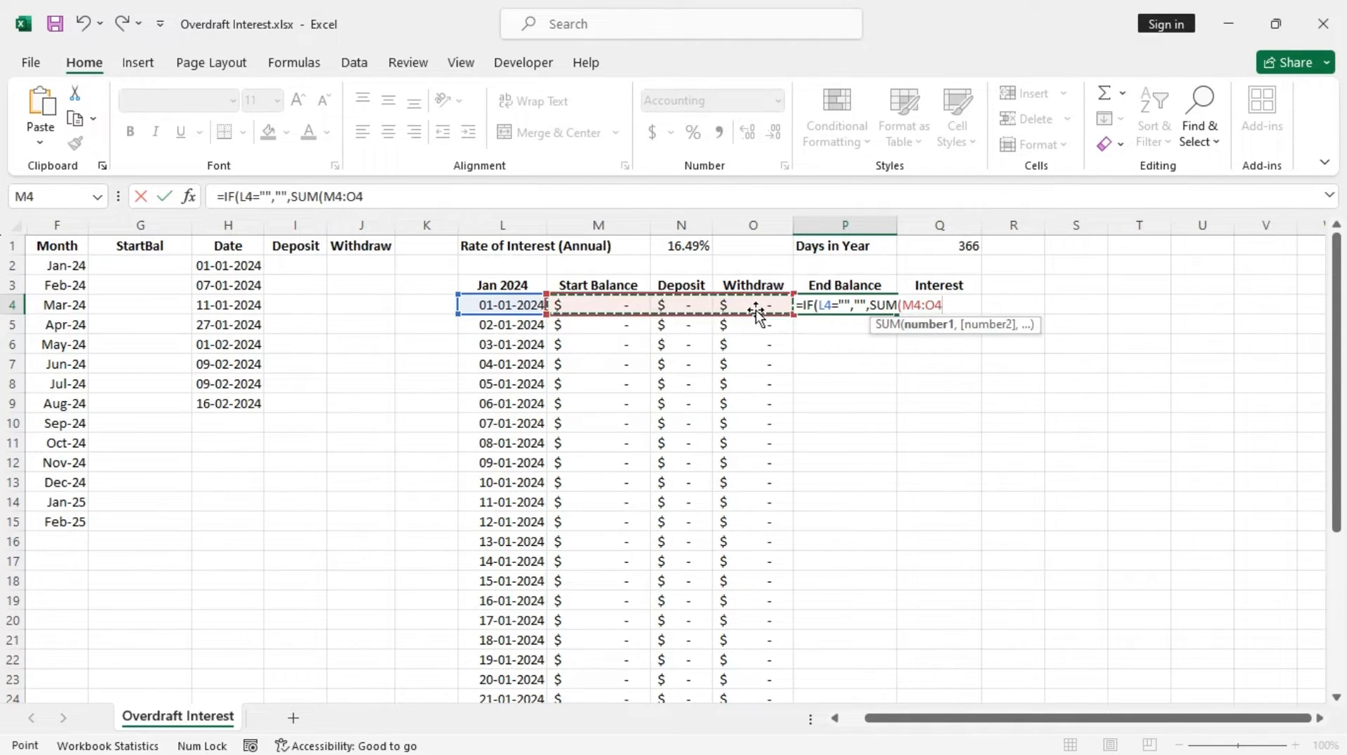
type(")")
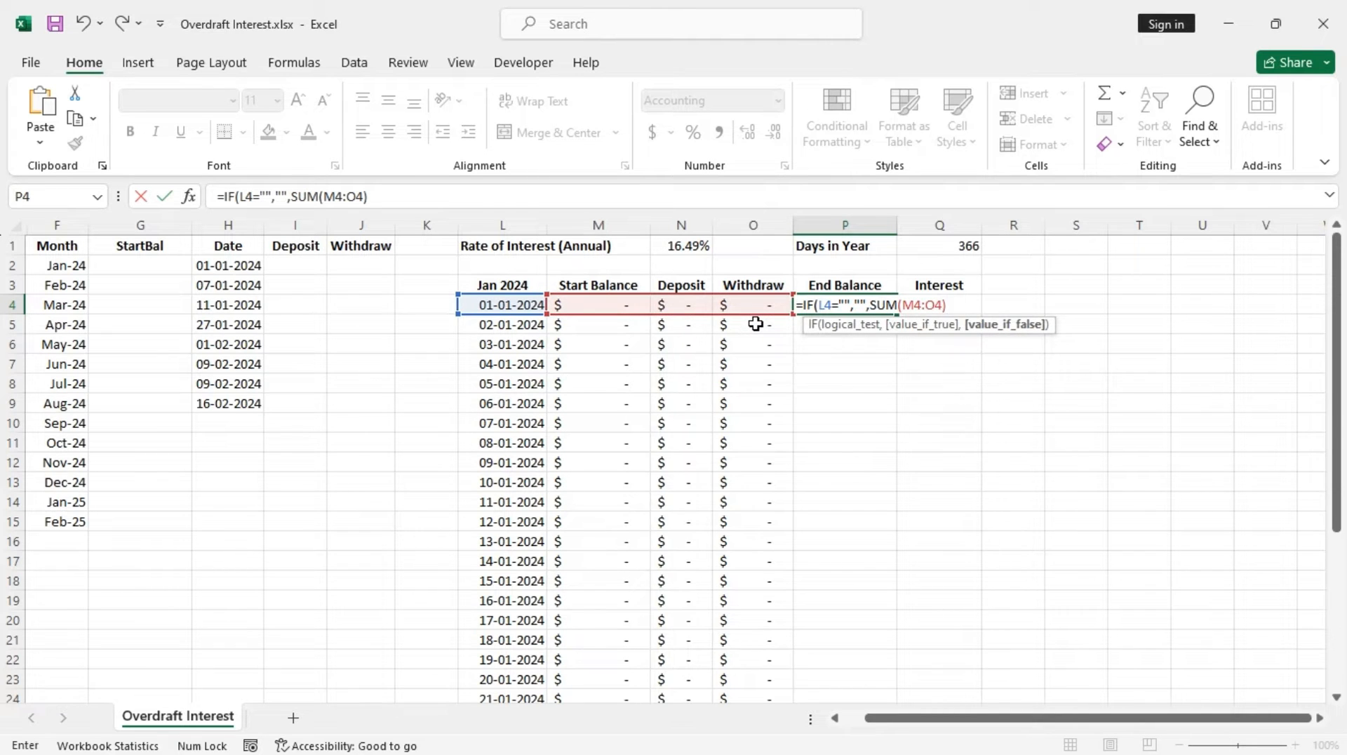
type(")")
key("Return")
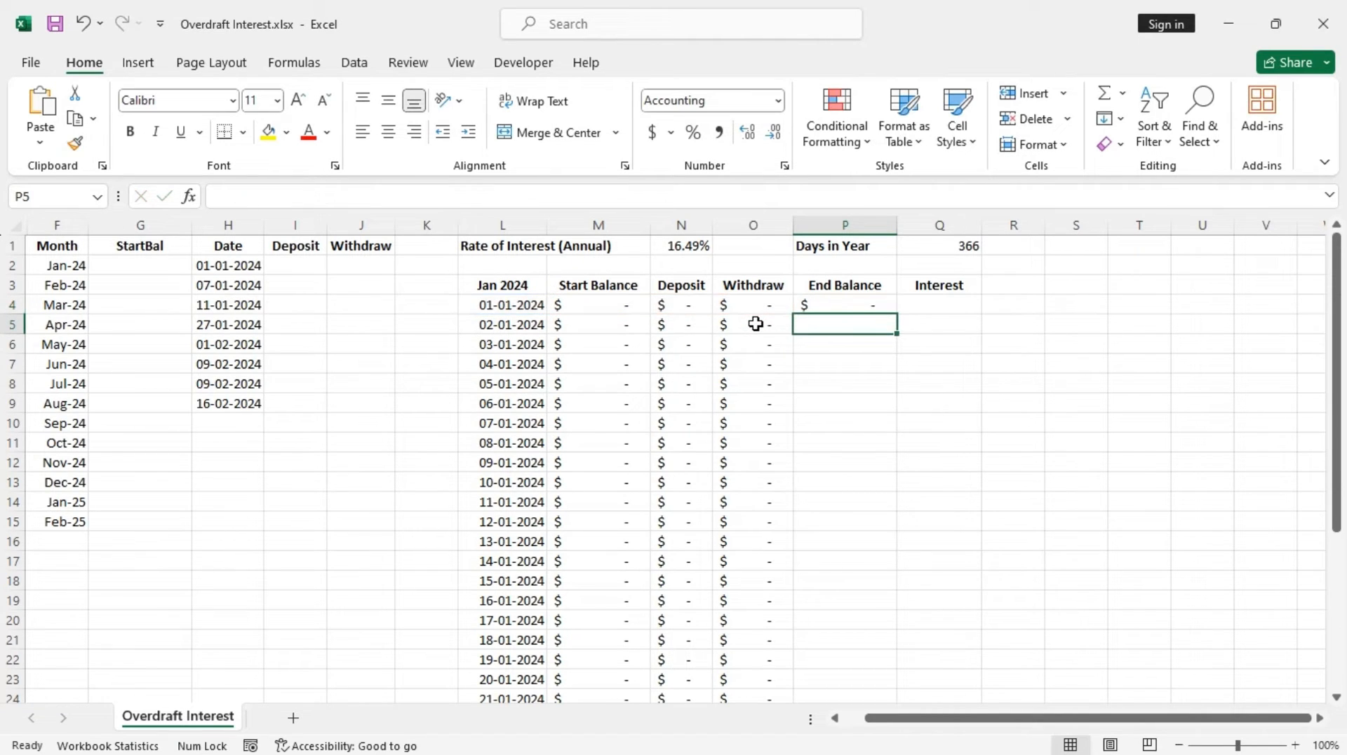
Fill the P4 end balance formula down to P34
left_click(852, 305)
left_click_drag(902, 316, 897, 645)
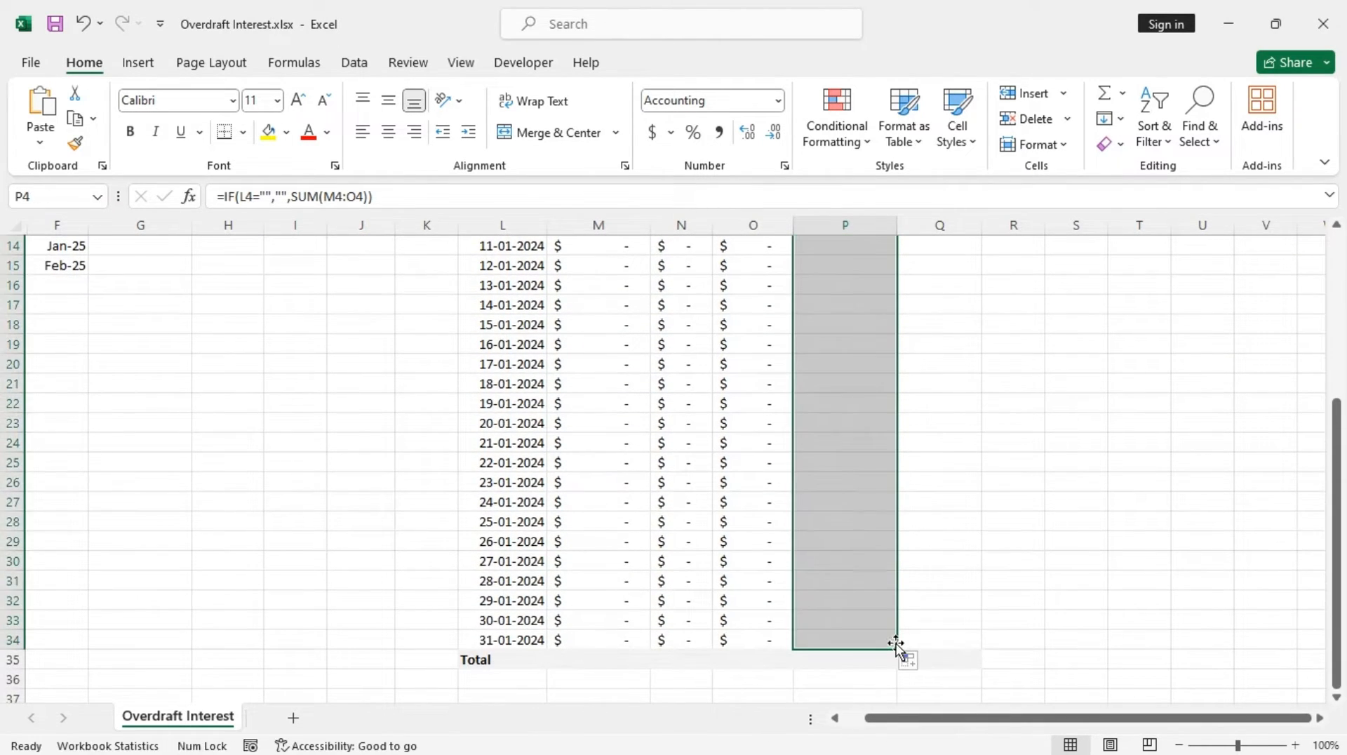
scroll(860, 512, "up", 5)
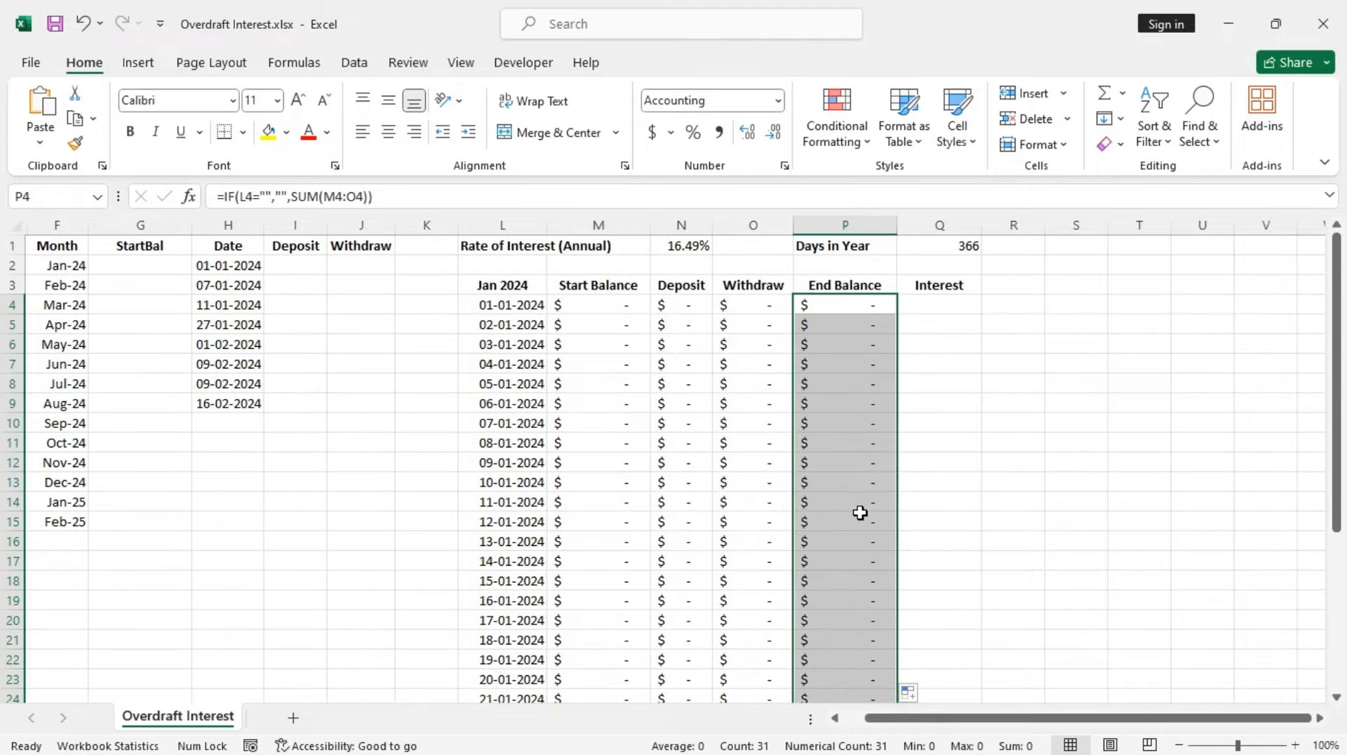
Enter the Interest formula in Q4: =IF(L4="","",IF(P4<0,P4*1*$N$1/$Q$1,0)), locking the rate and days-in-year cells
left_click(929, 308)
type("=")
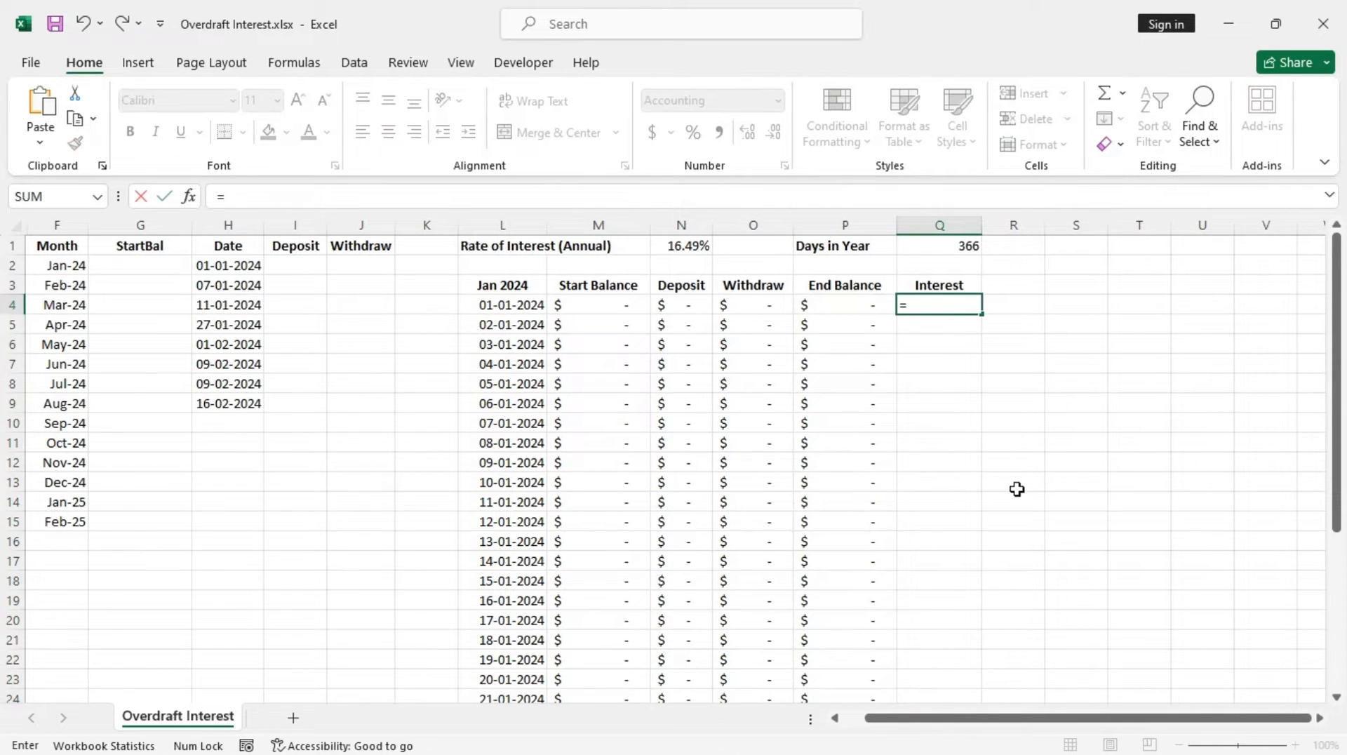
type("if")
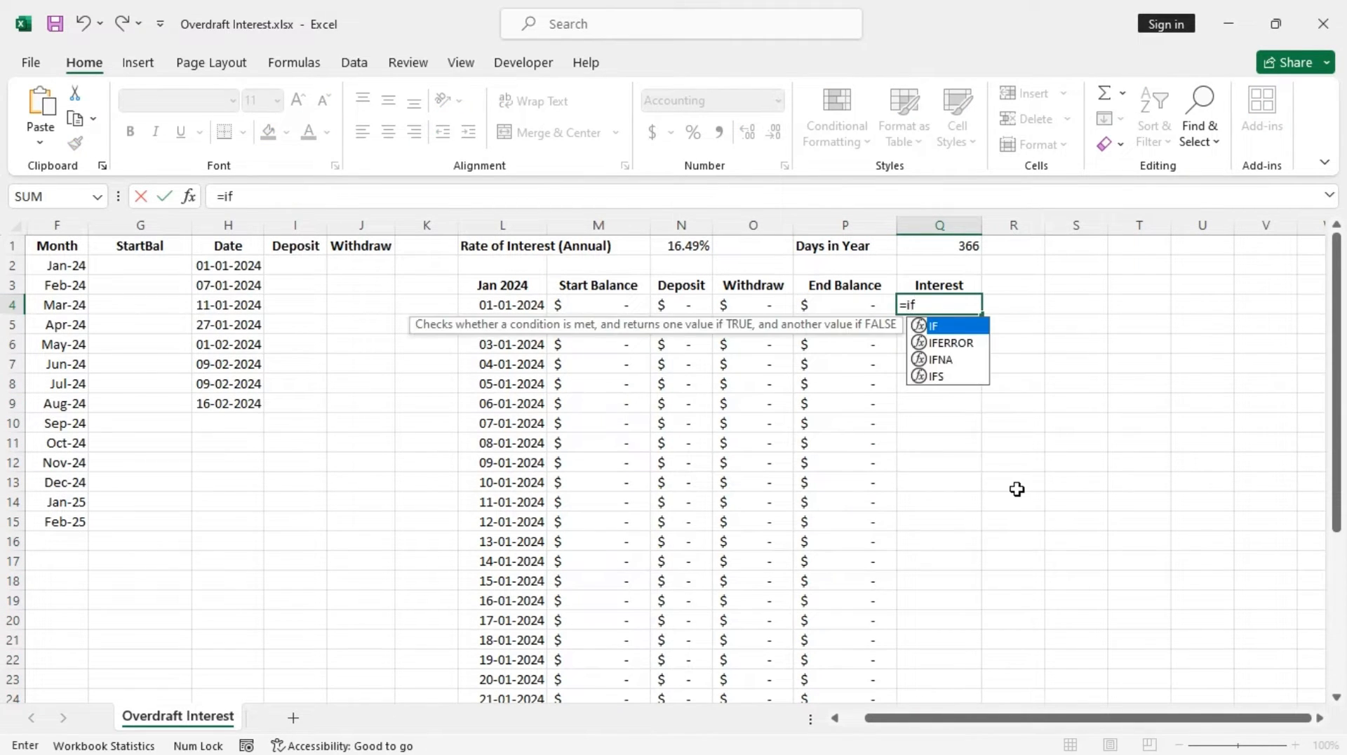
type("(")
left_click(511, 308)
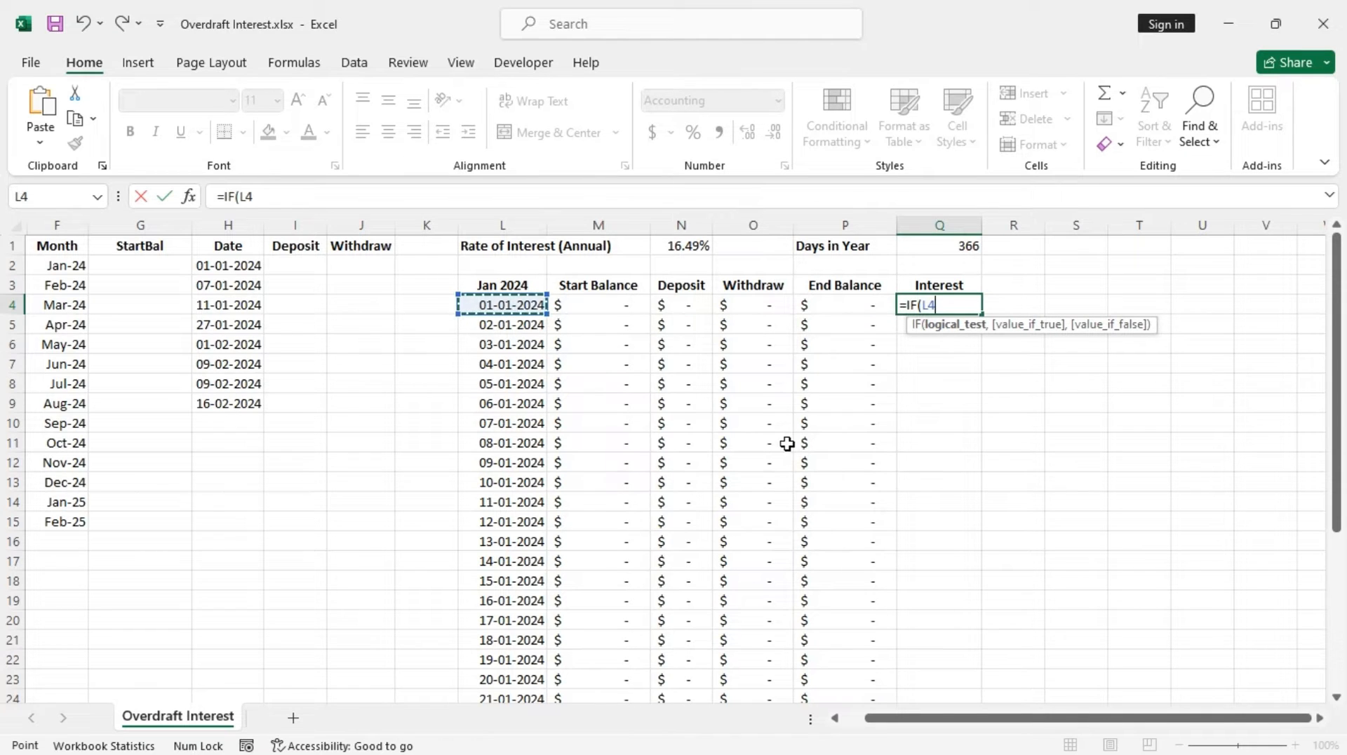
type("+")
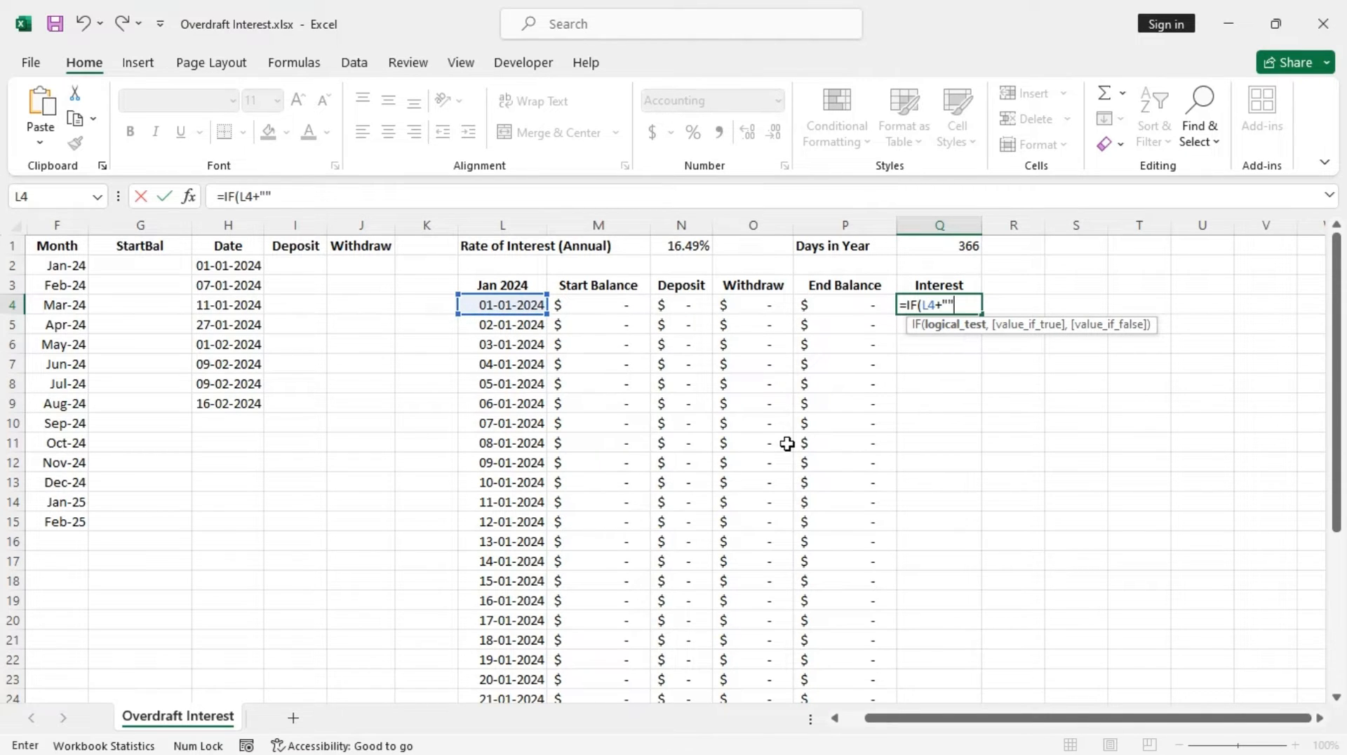
type("\"\",\"\",")
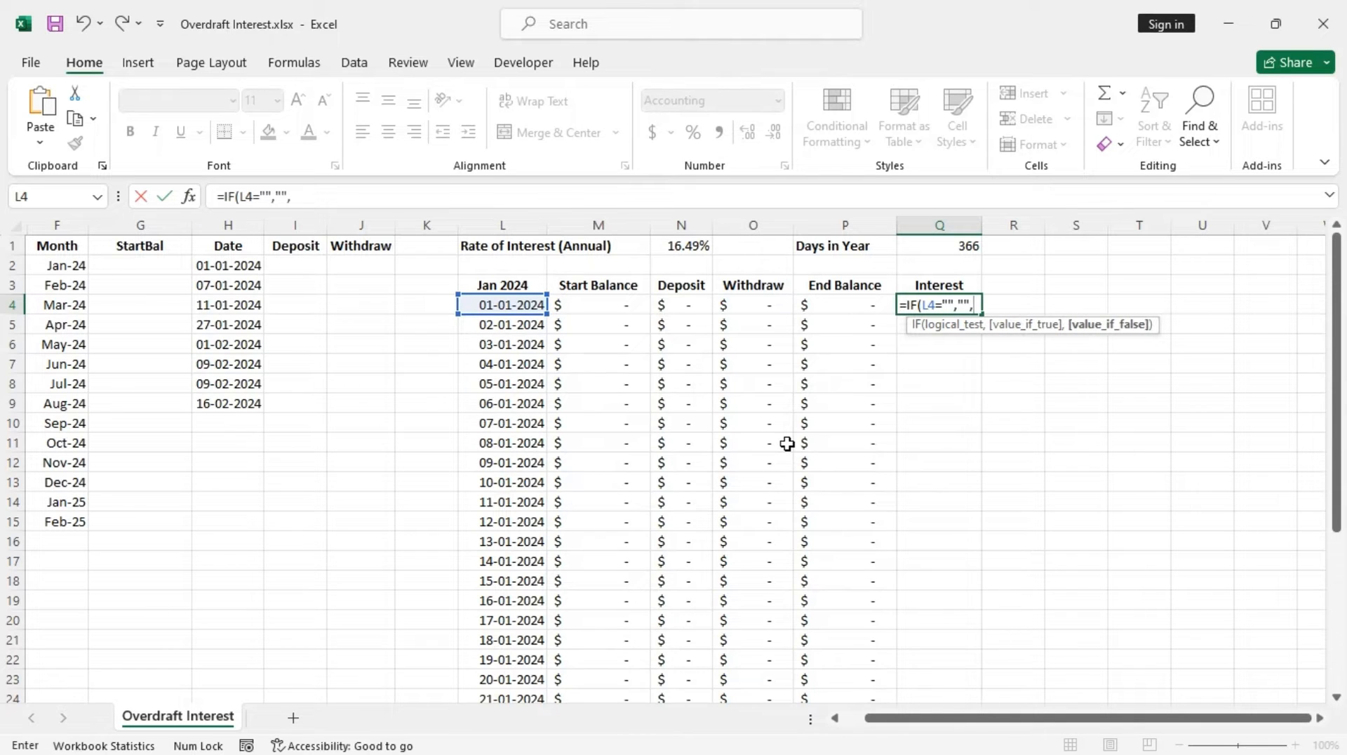
type("if")
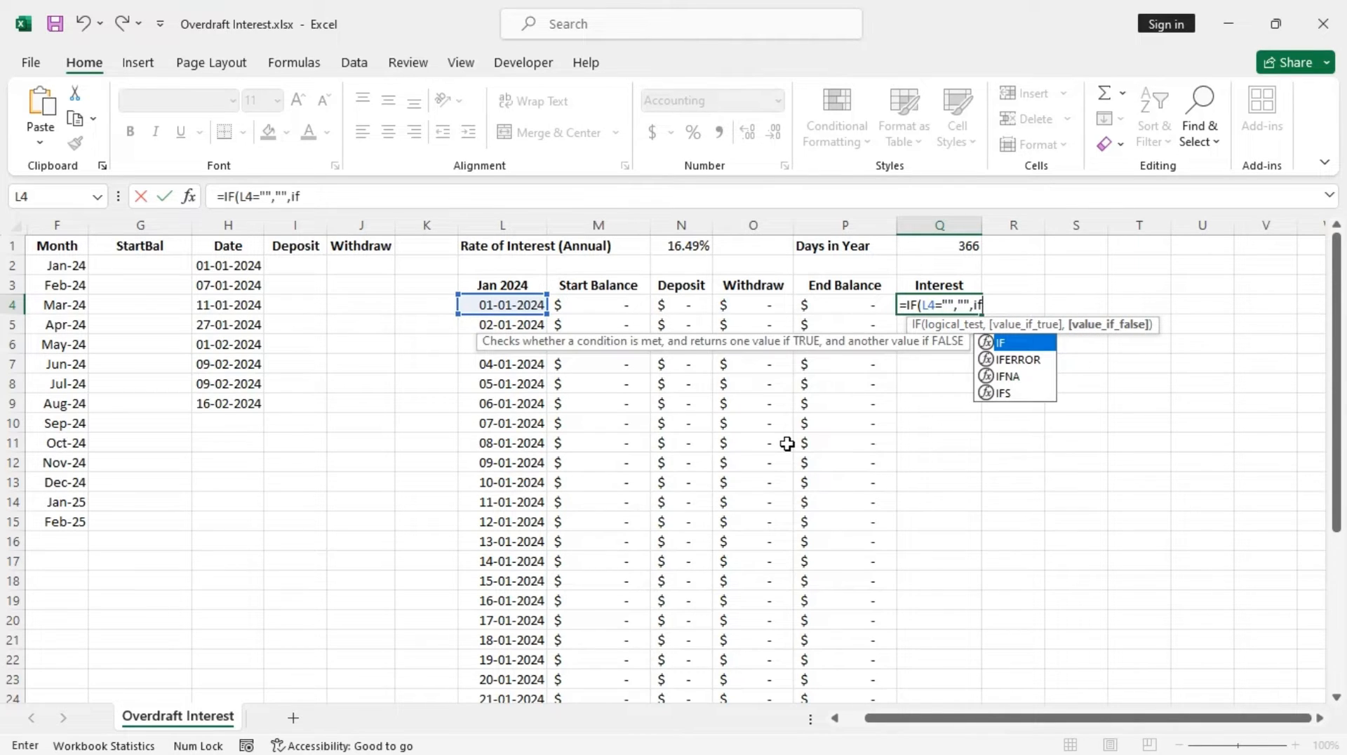
key("Tab")
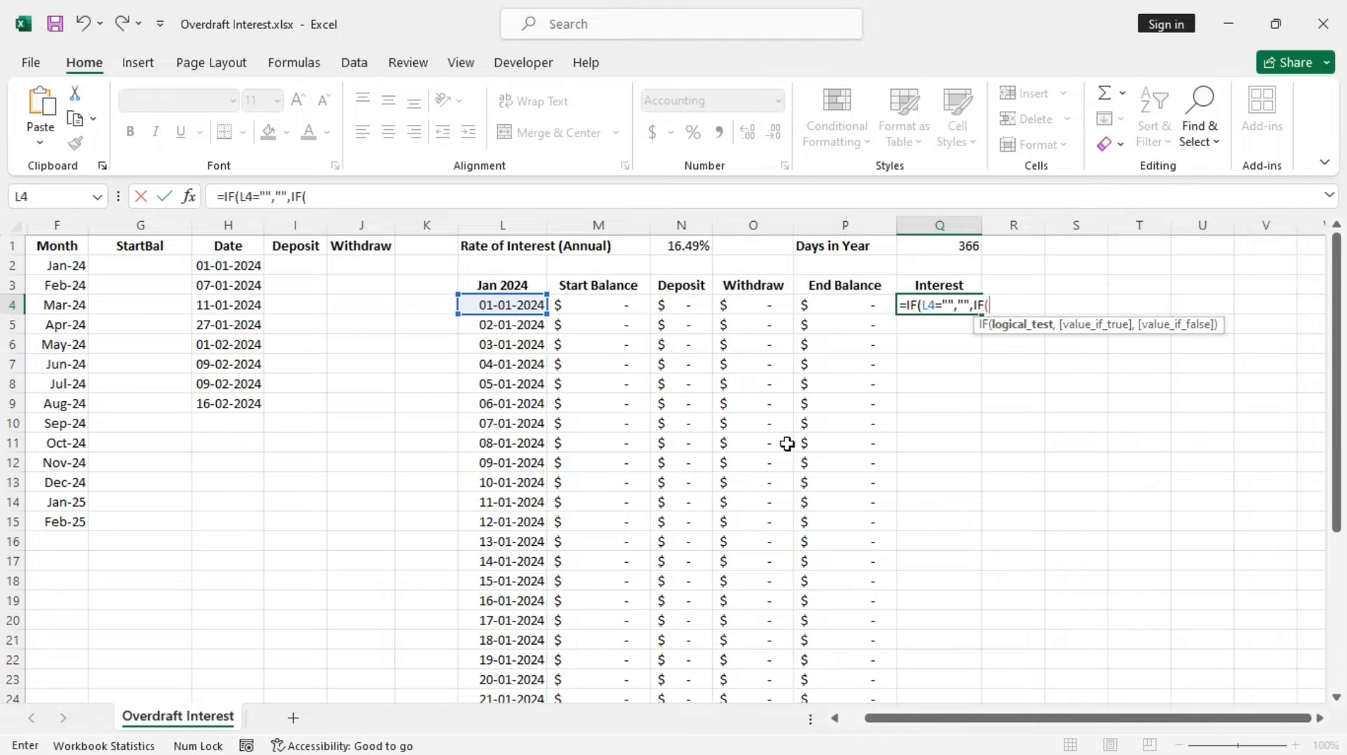
left_click(844, 306)
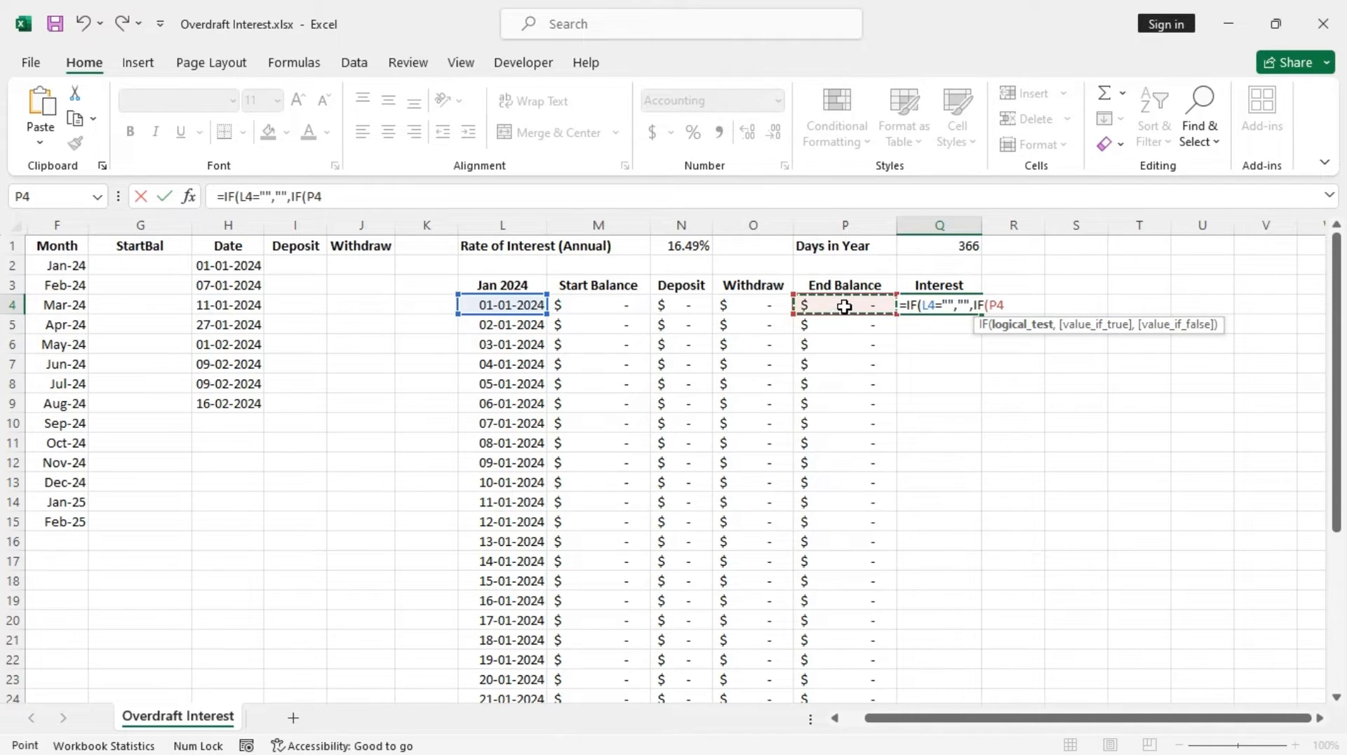
type("<")
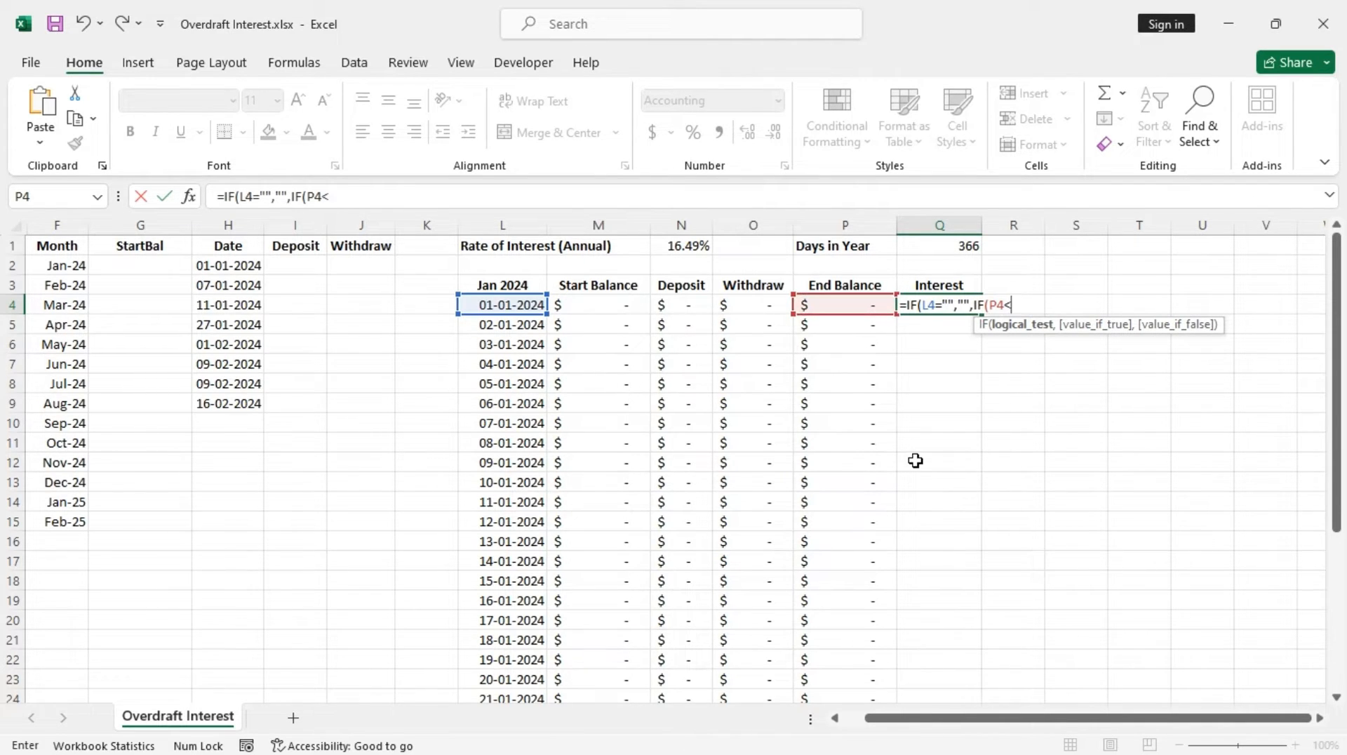
type("0,")
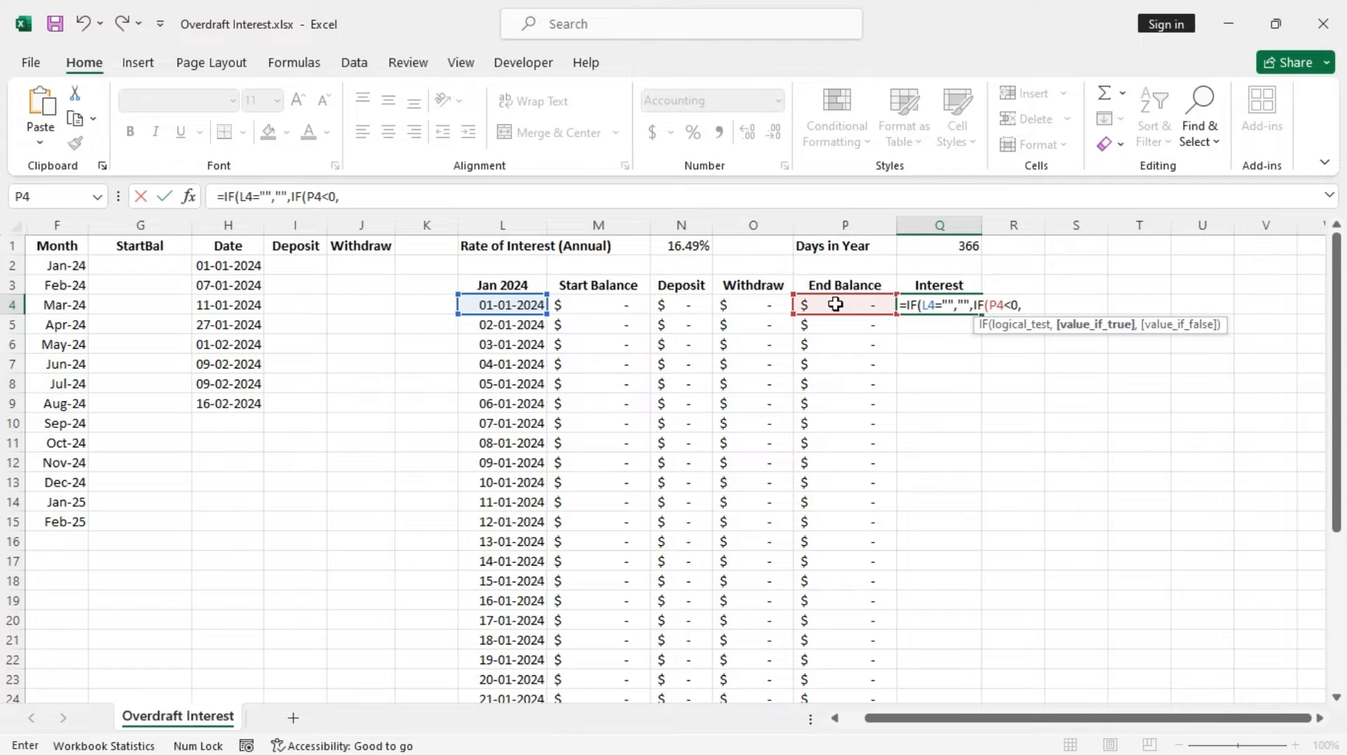
left_click(849, 304)
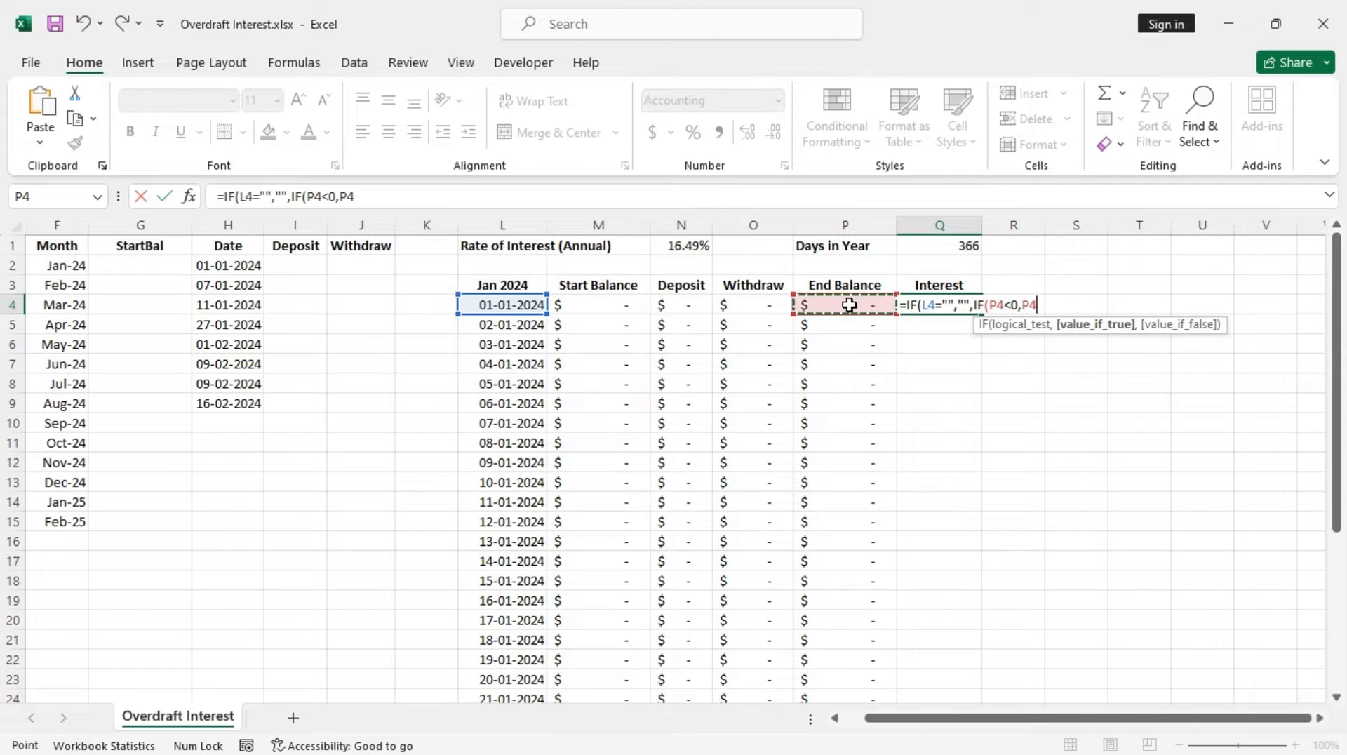
type("*1*")
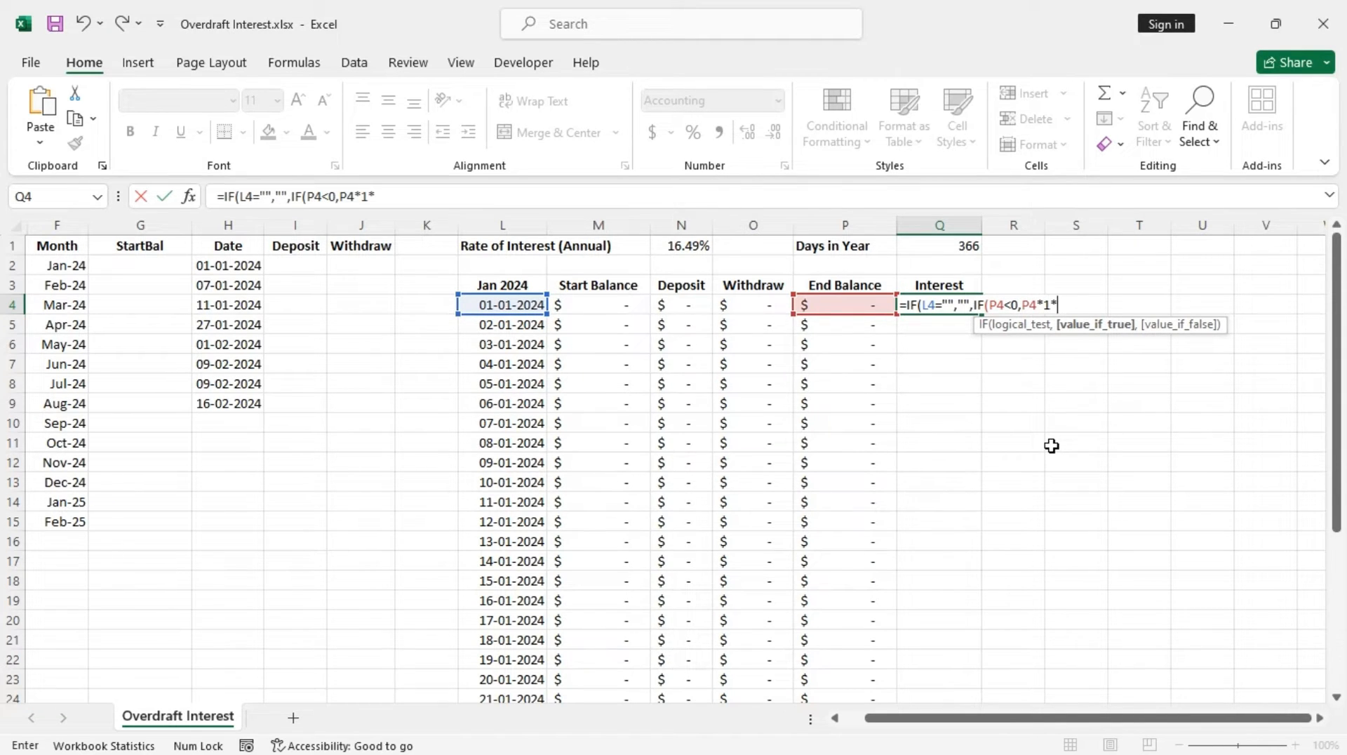
left_click(675, 246)
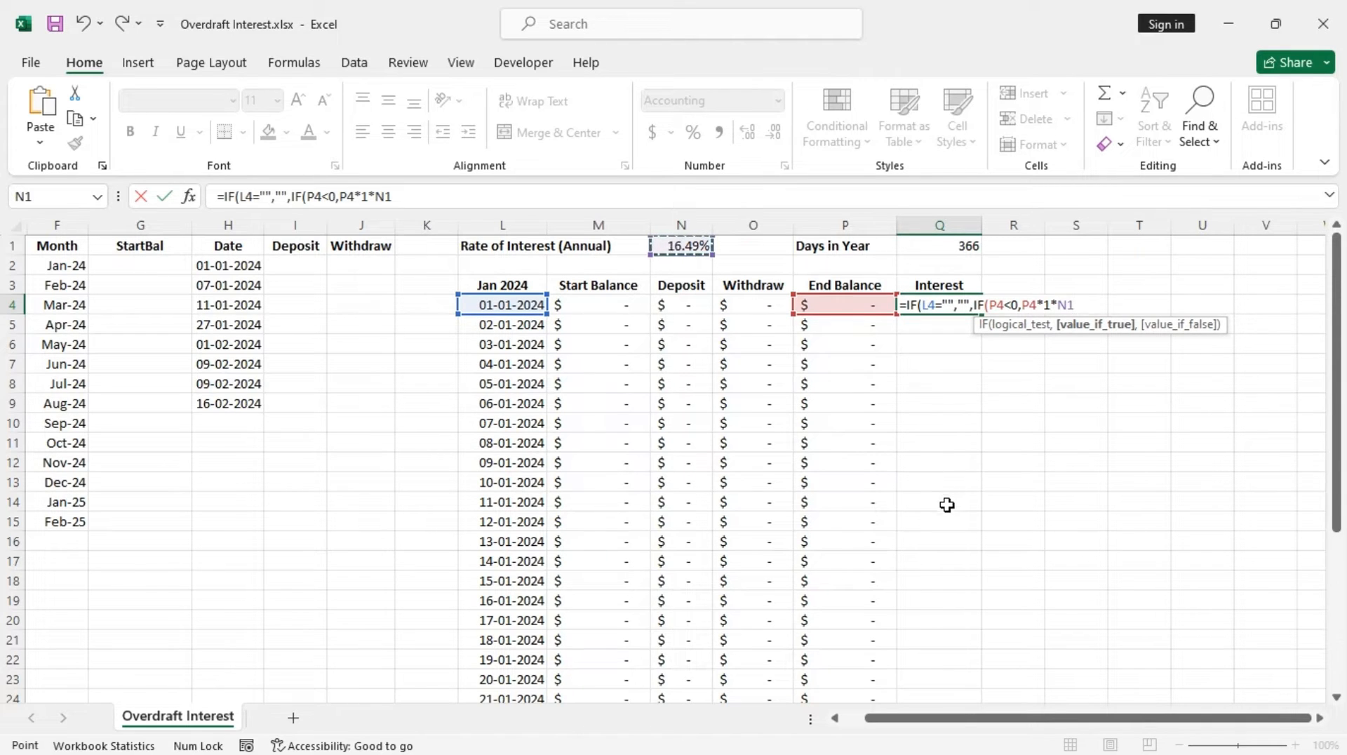
key("F4")
type("/")
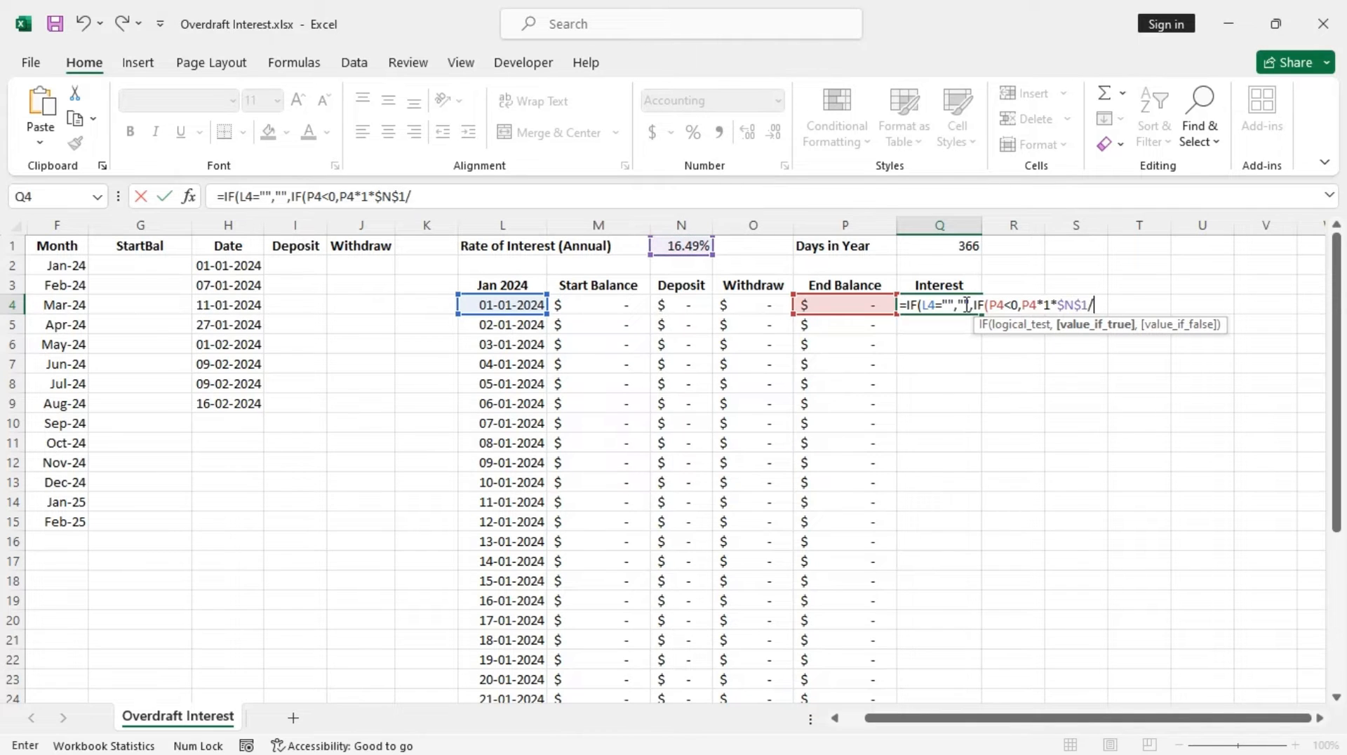
left_click(936, 247)
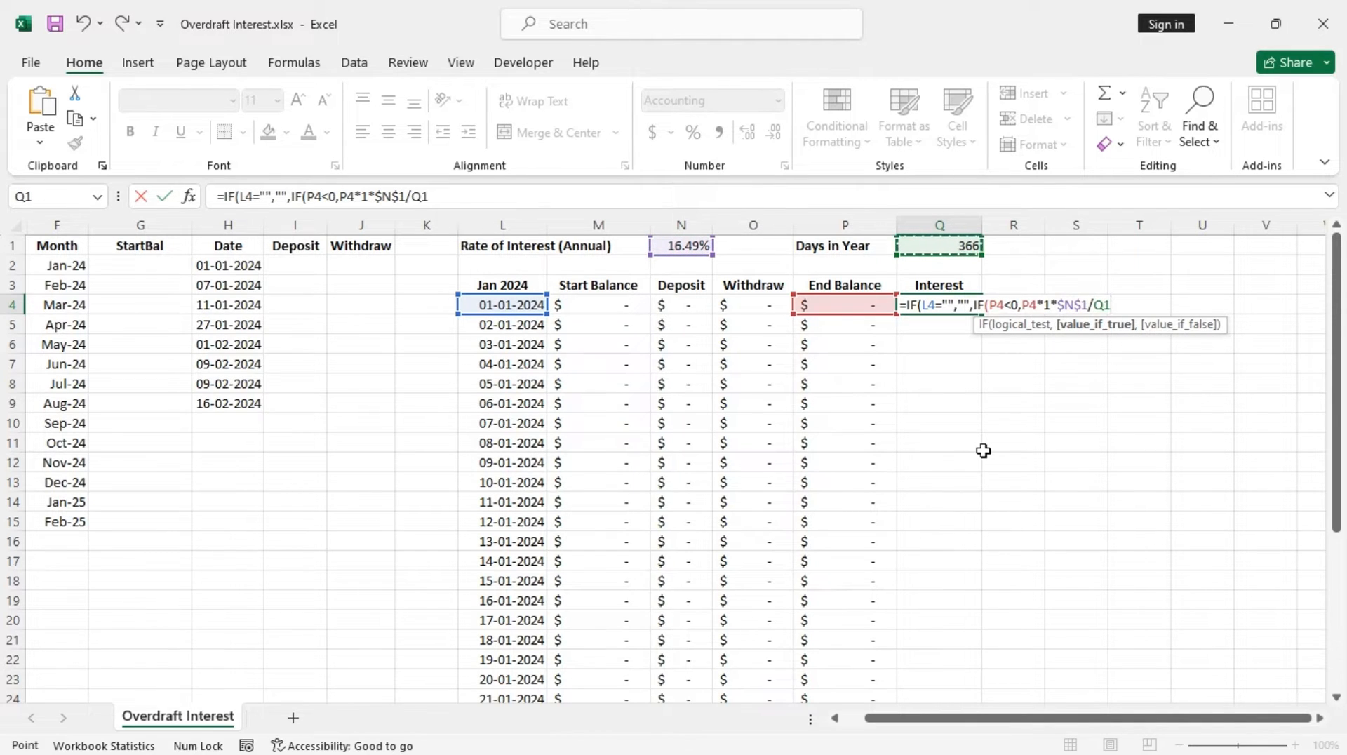
key("F4")
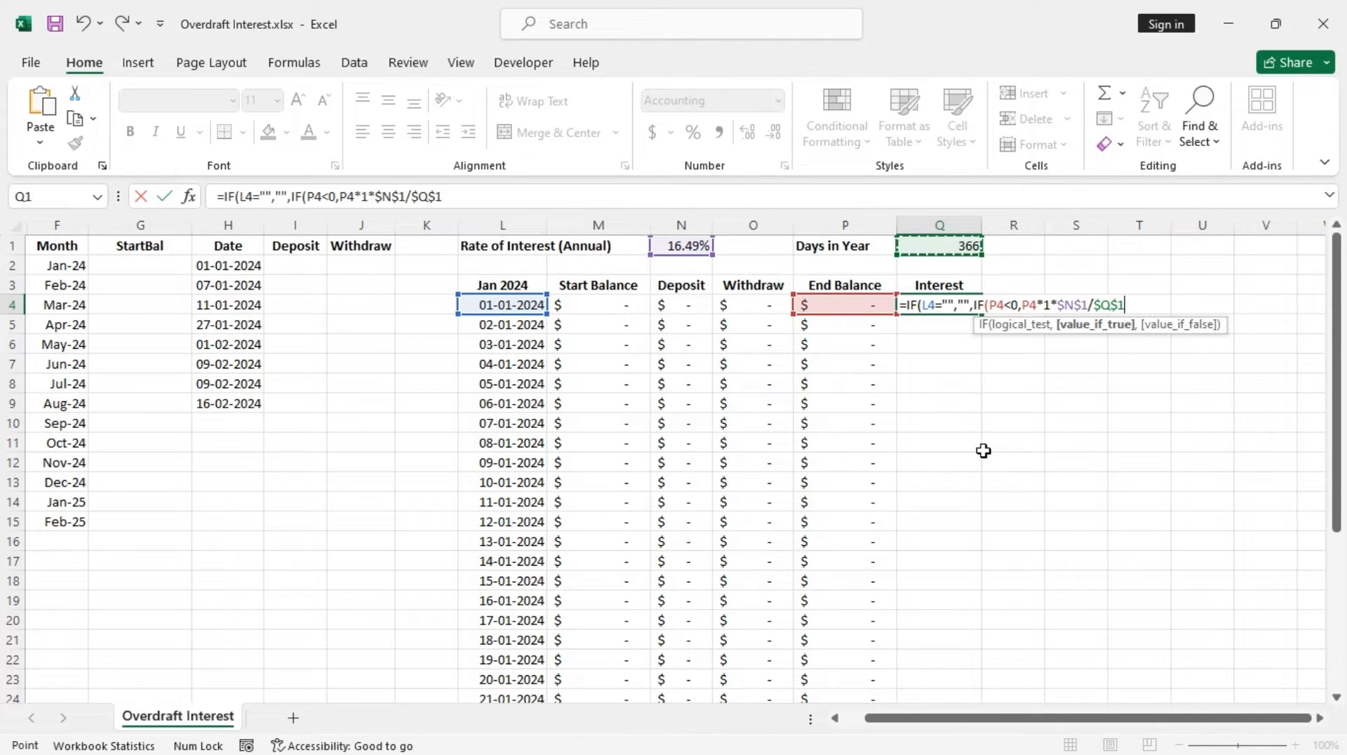
type(",")
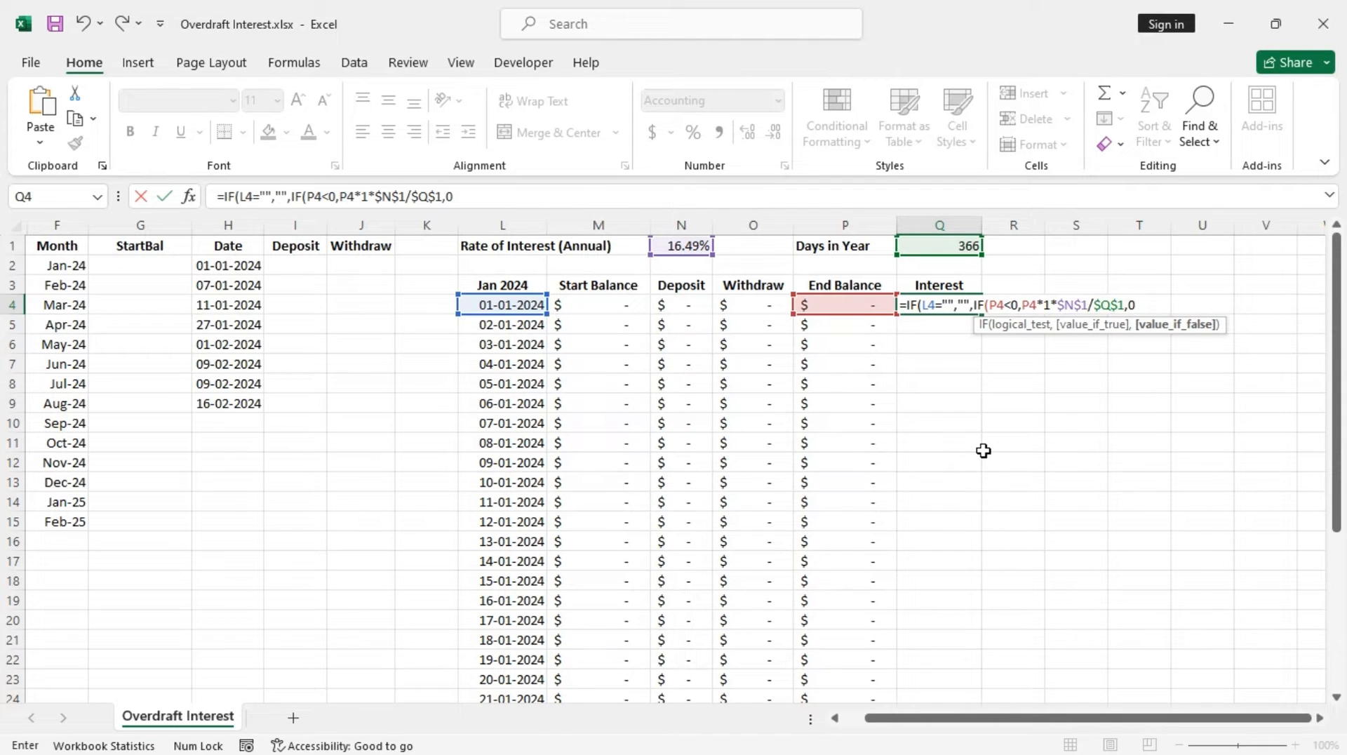
type("0)")
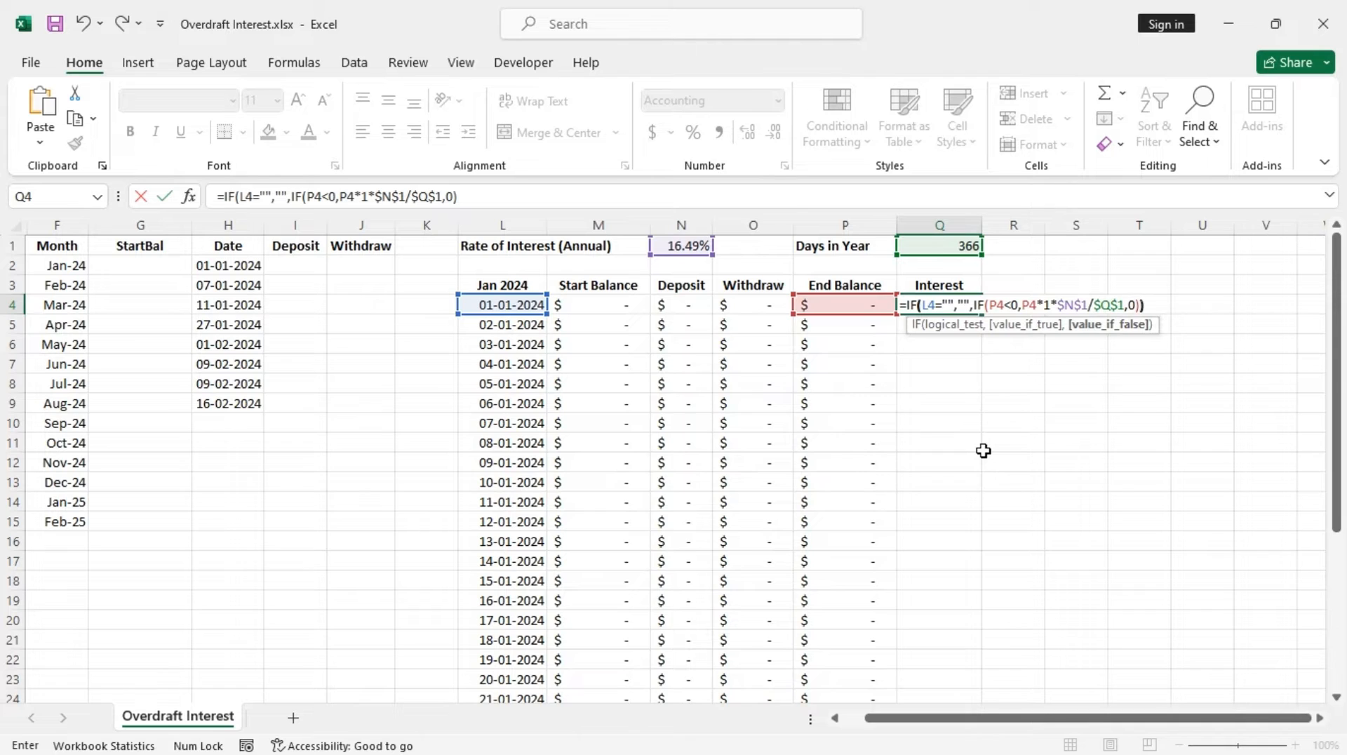
type(")")
key("Return")
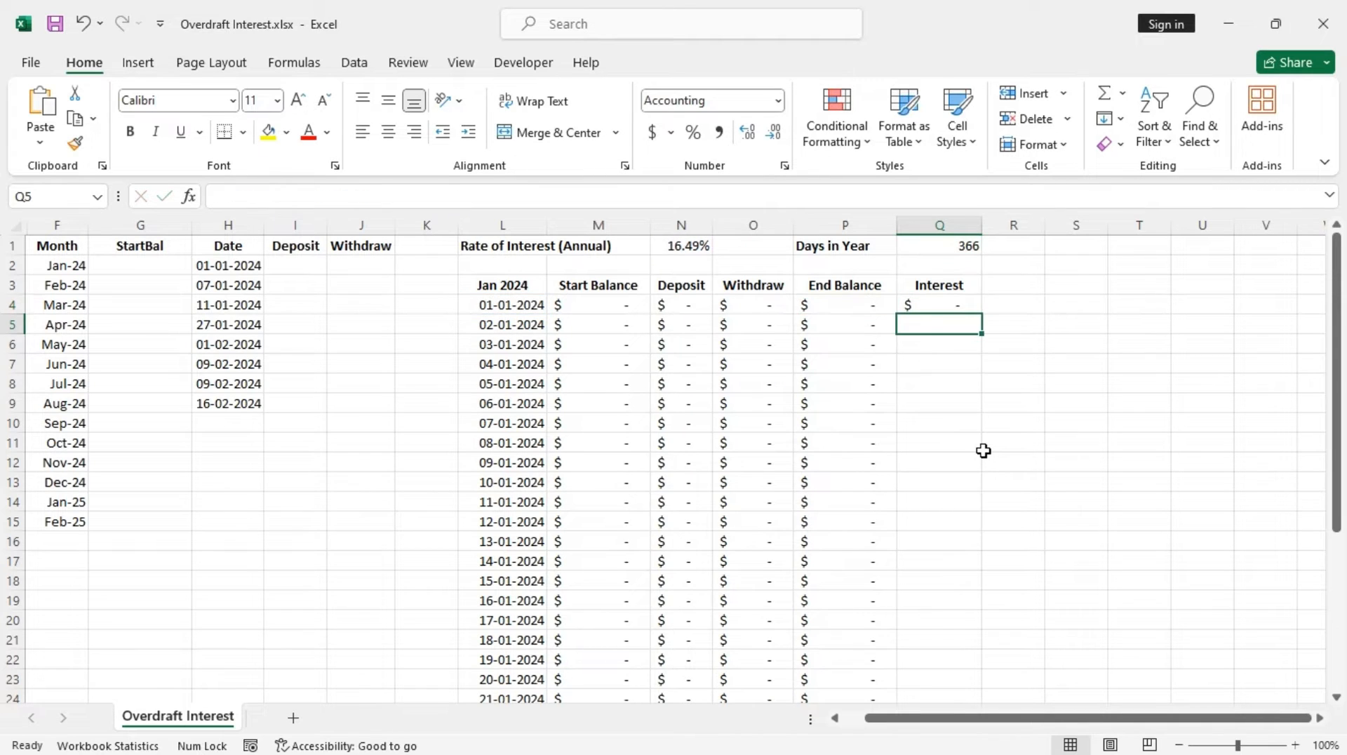
Fill the Q4 interest formula down to Q34
left_click(955, 307)
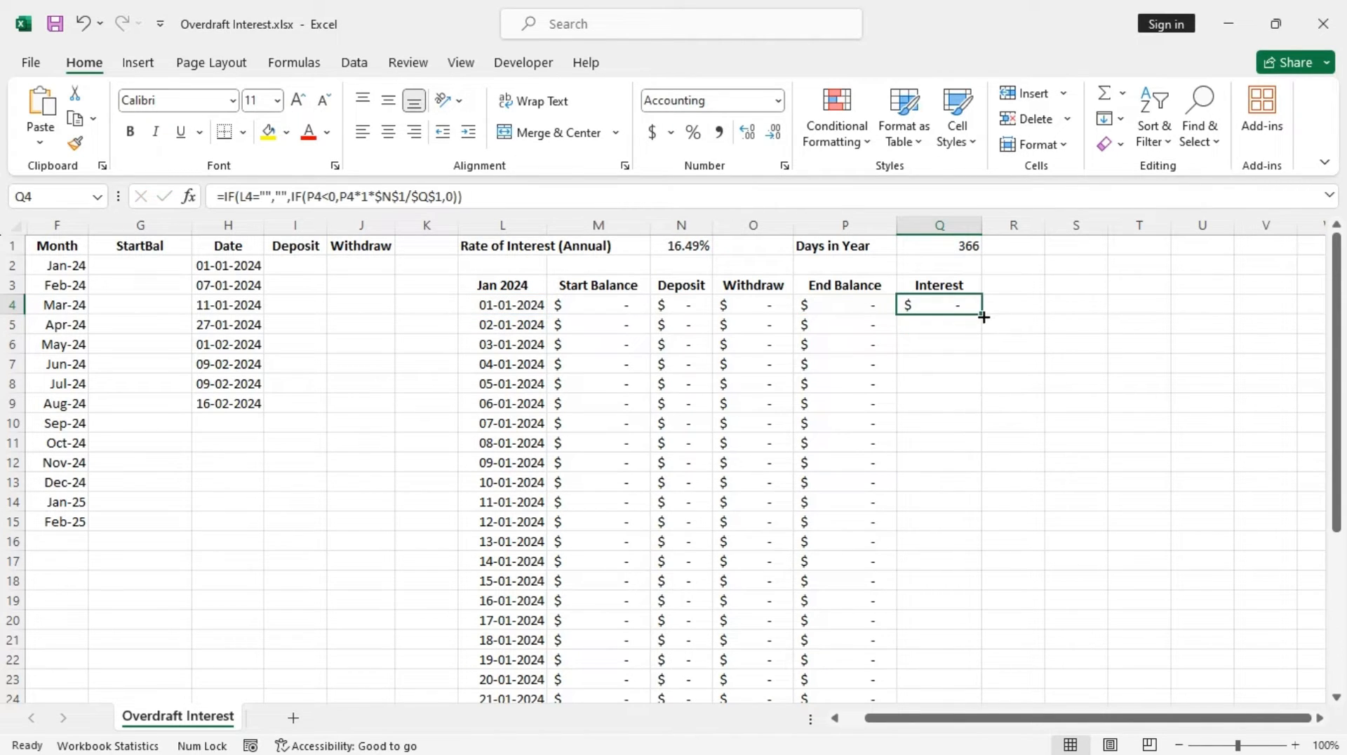
left_click_drag(983, 317, 983, 649)
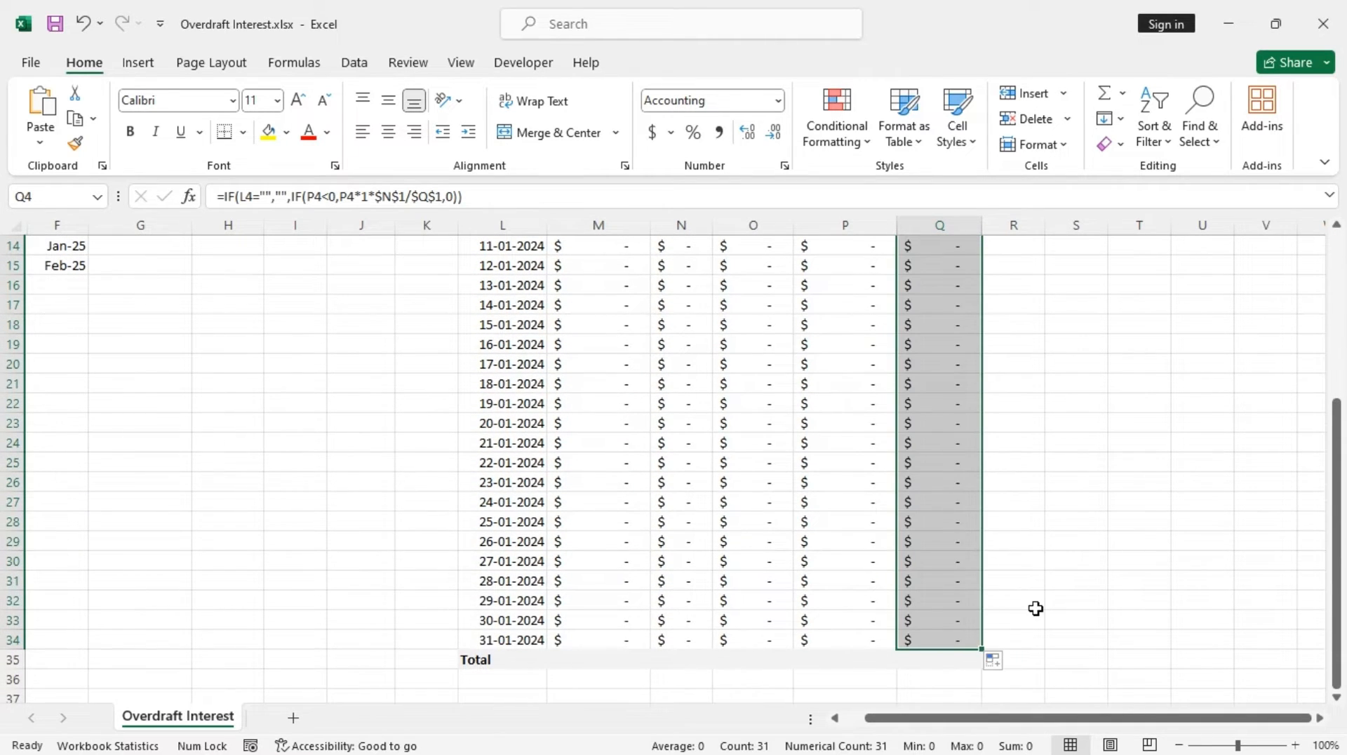
Enter the interest total in Q35 as =SUM(Q4:Q34)
left_click(940, 660)
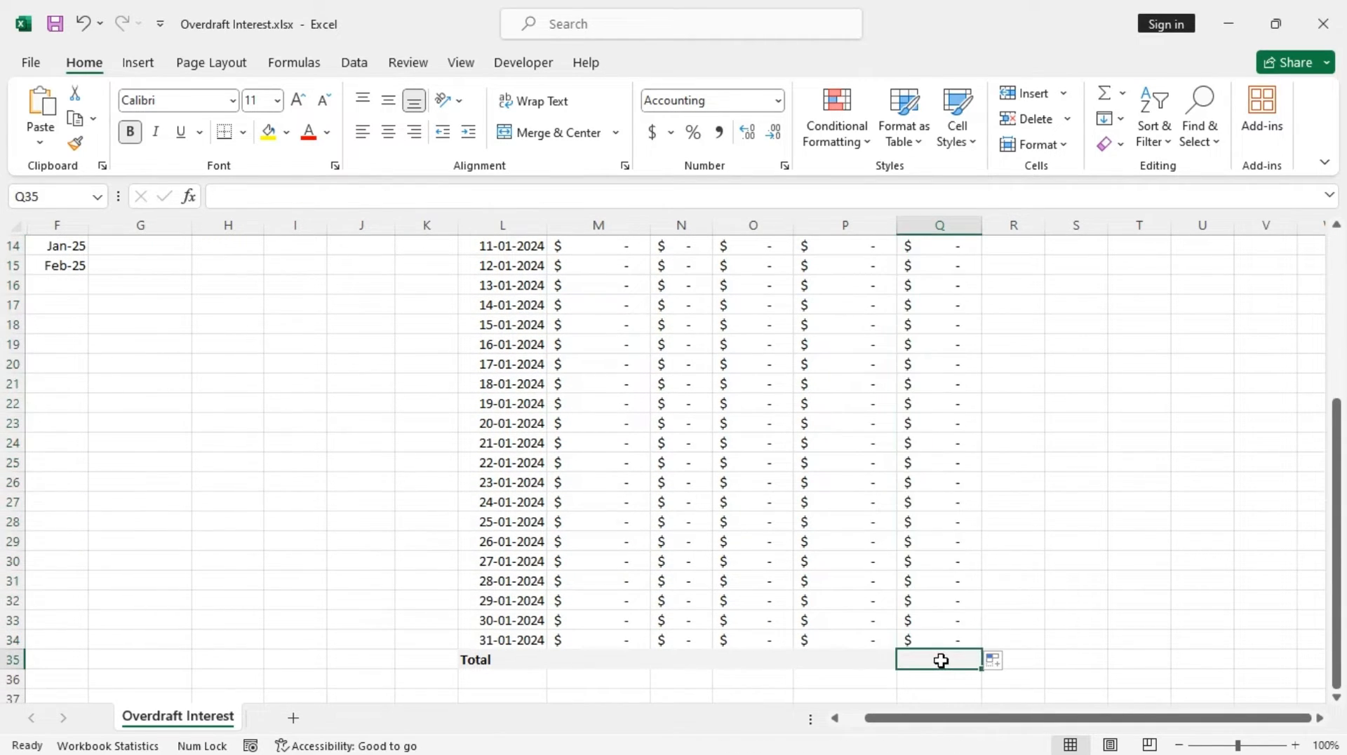
type("sum")
key("BackSpace")
key("BackSpace")
key("BackSpace")
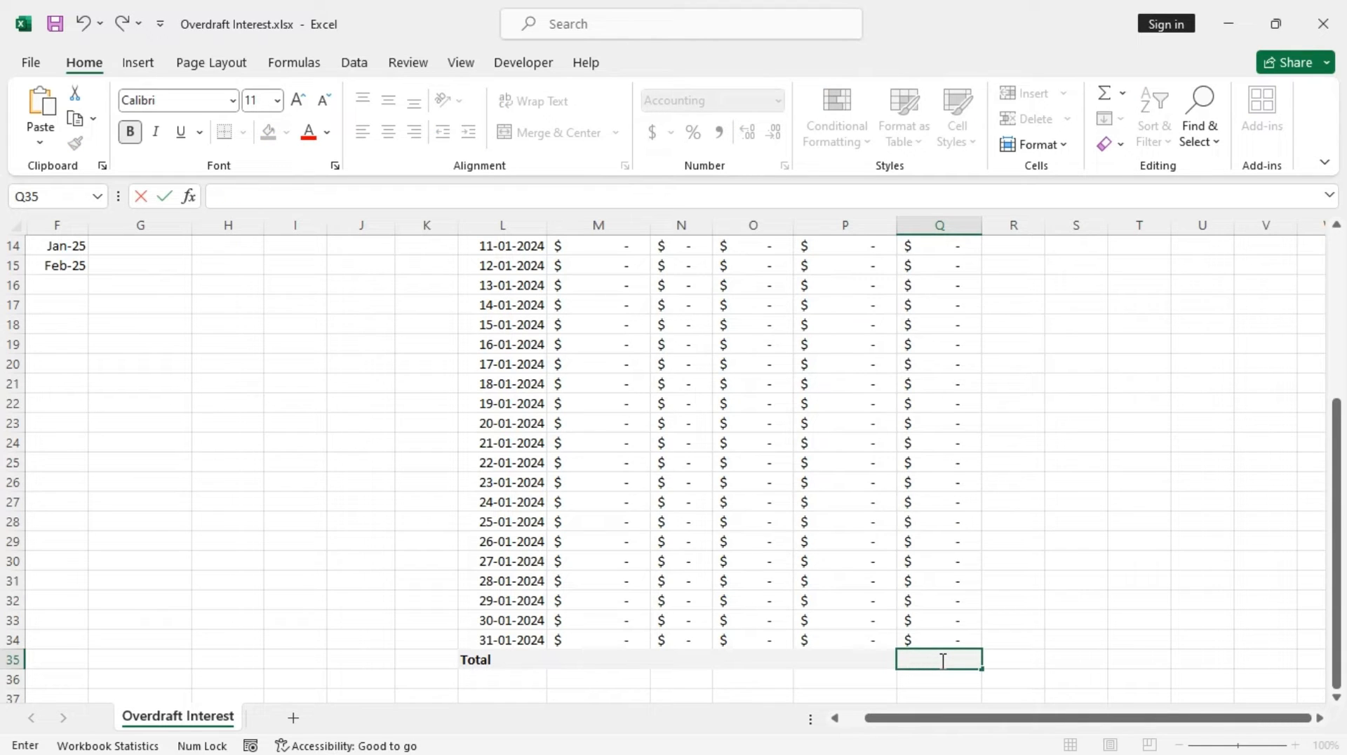
type("=sum")
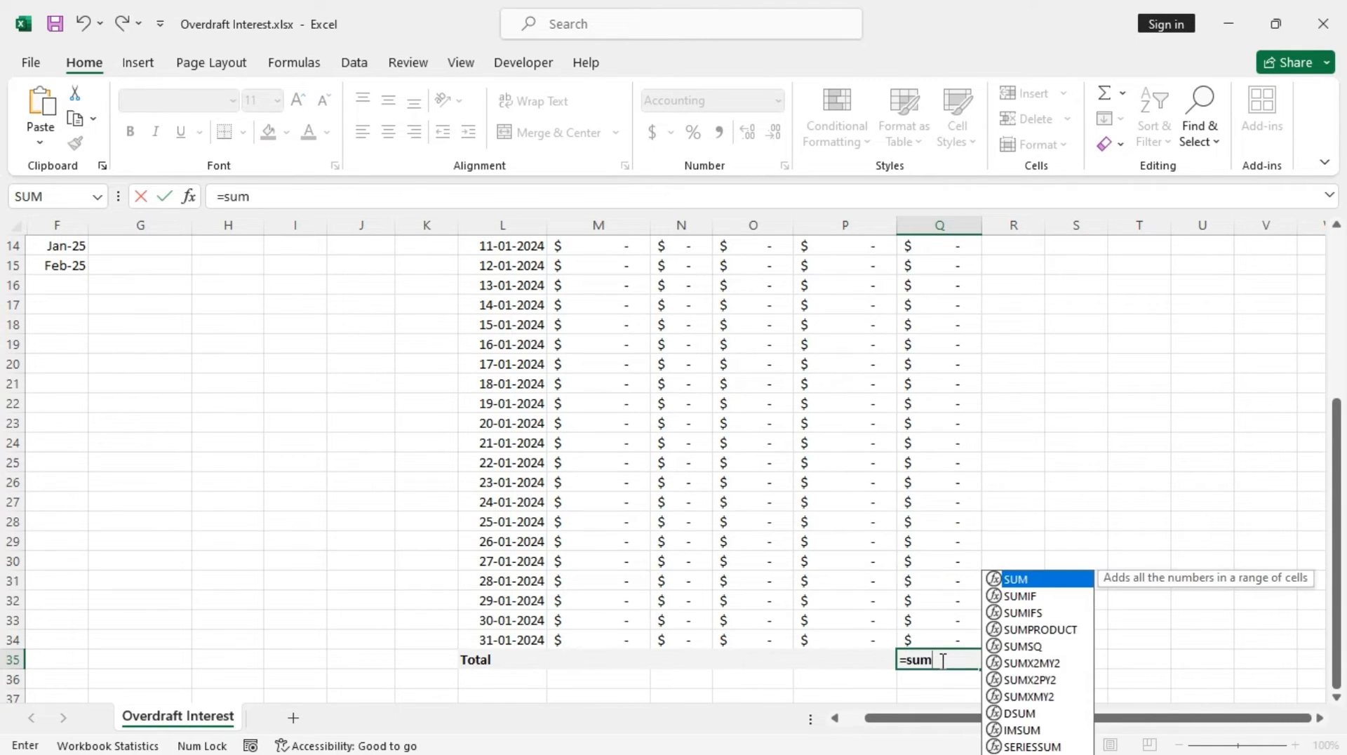
key("Tab")
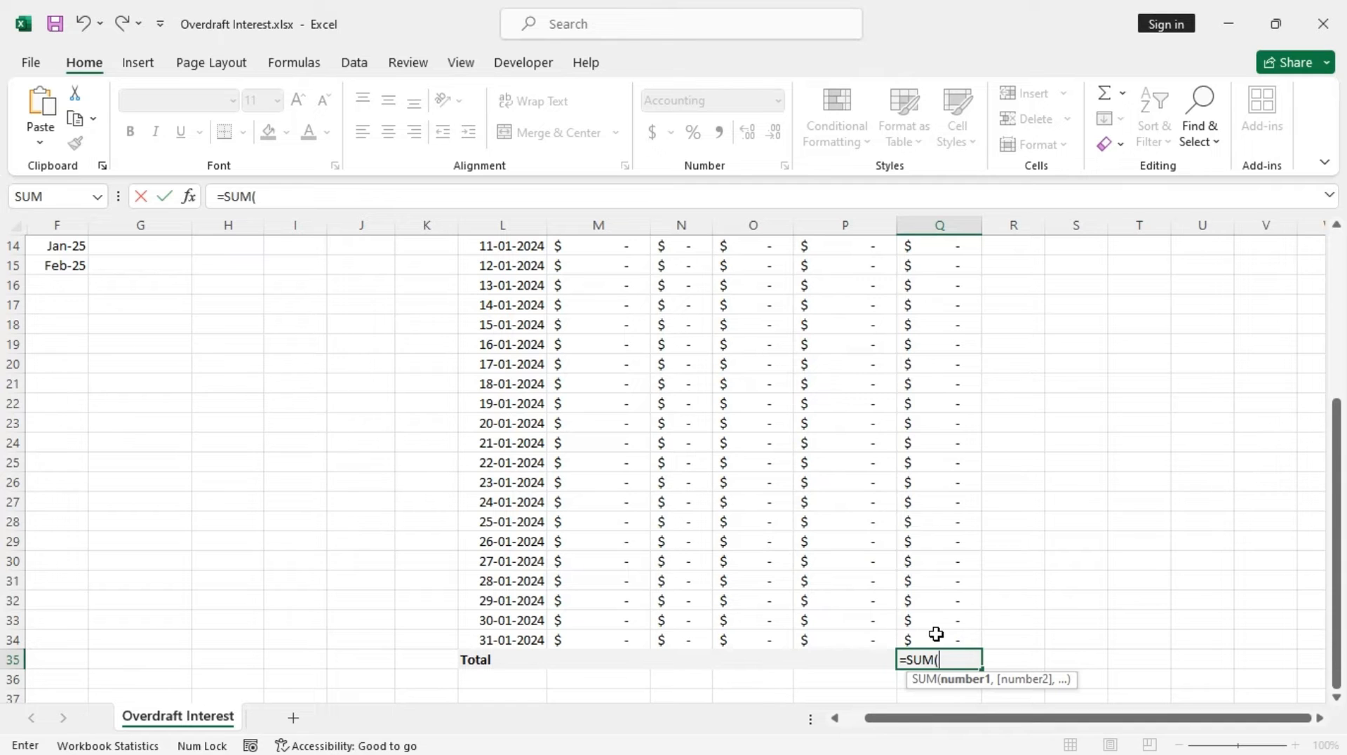
left_click_drag(936, 634, 949, 288)
scroll(952, 351, "down", 7)
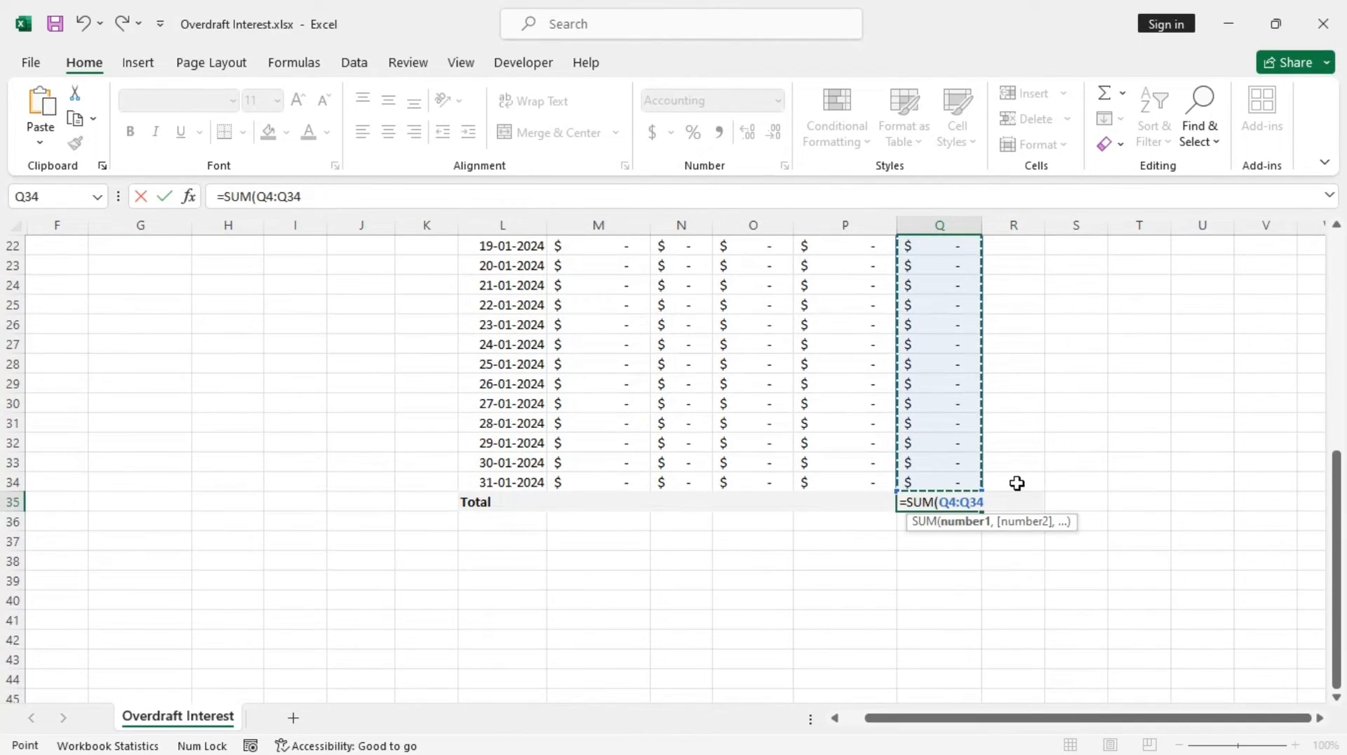
key("Return")
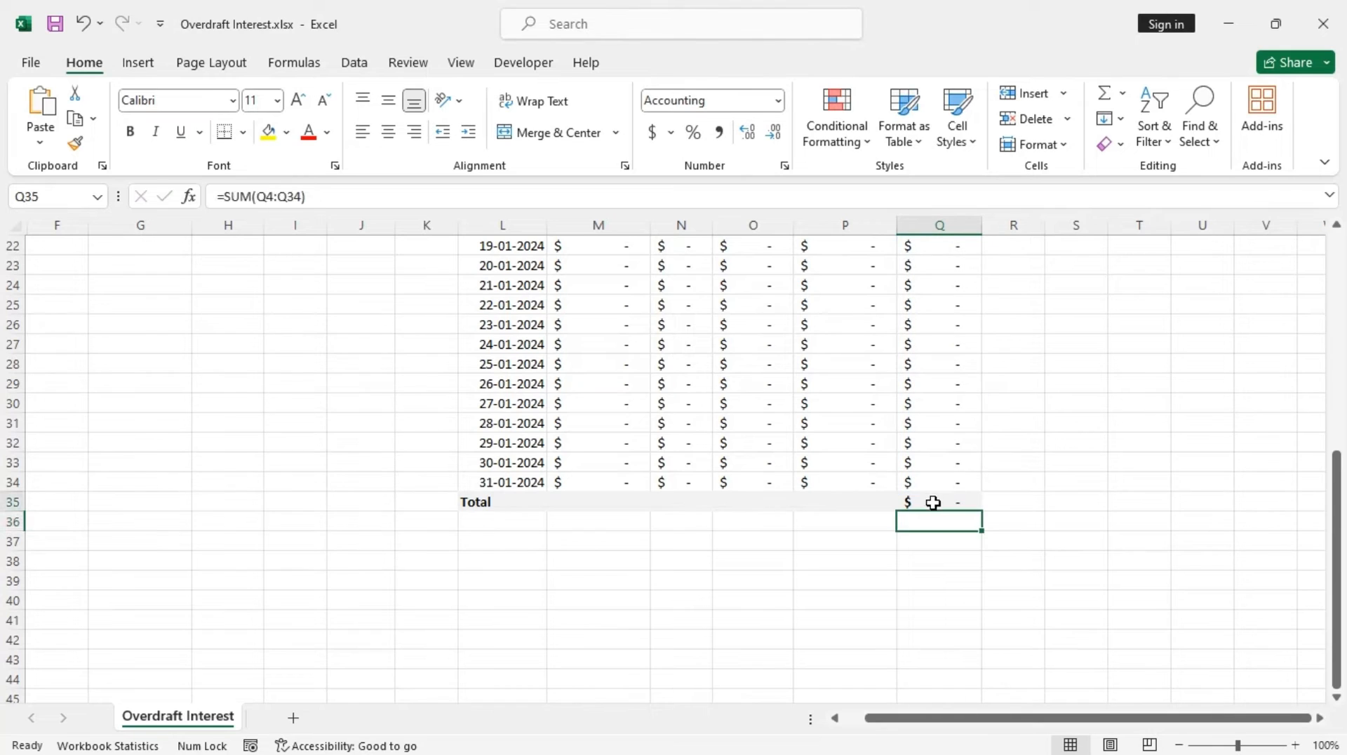
Copy the total formula across N35:P35, then clear the copied total under End Balance in P35
left_click(932, 502)
left_click_drag(983, 514, 663, 503)
left_click(842, 502)
right_click(845, 504)
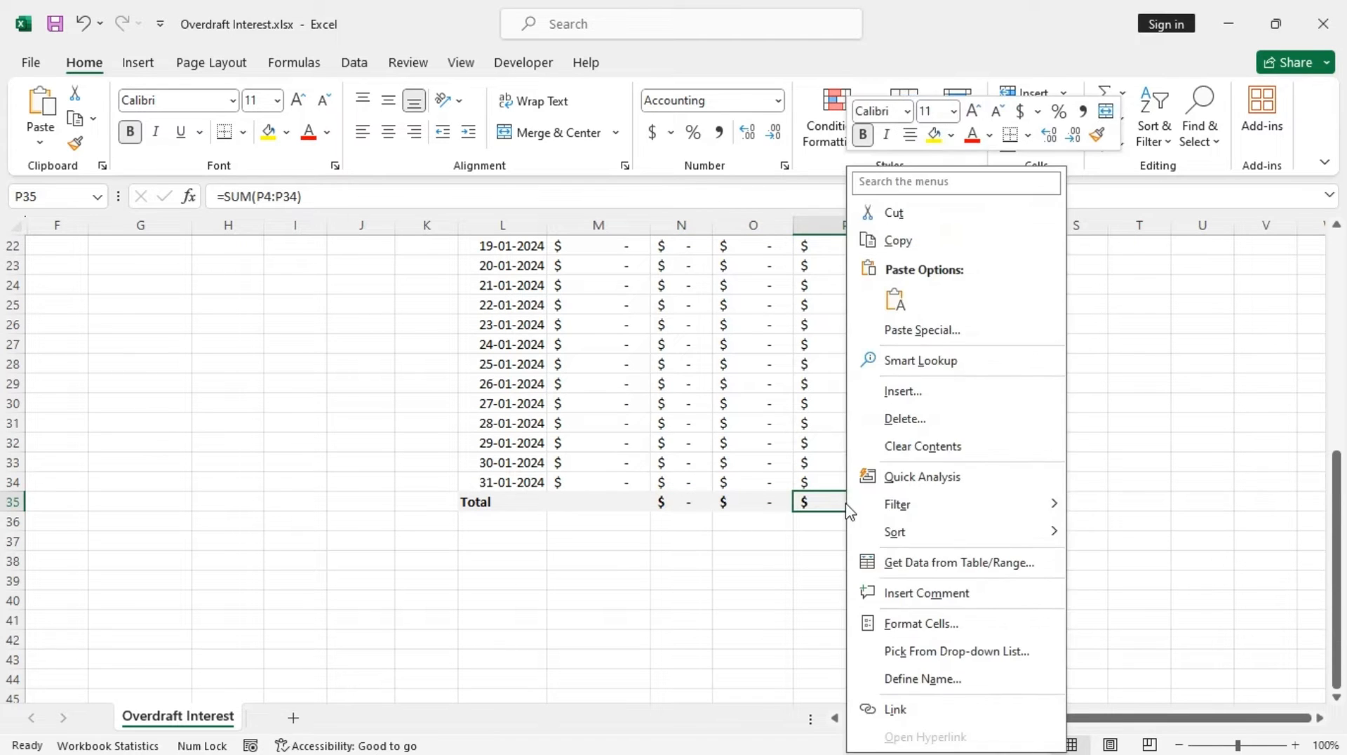
left_click(953, 447)
scroll(845, 494, "up", 7)
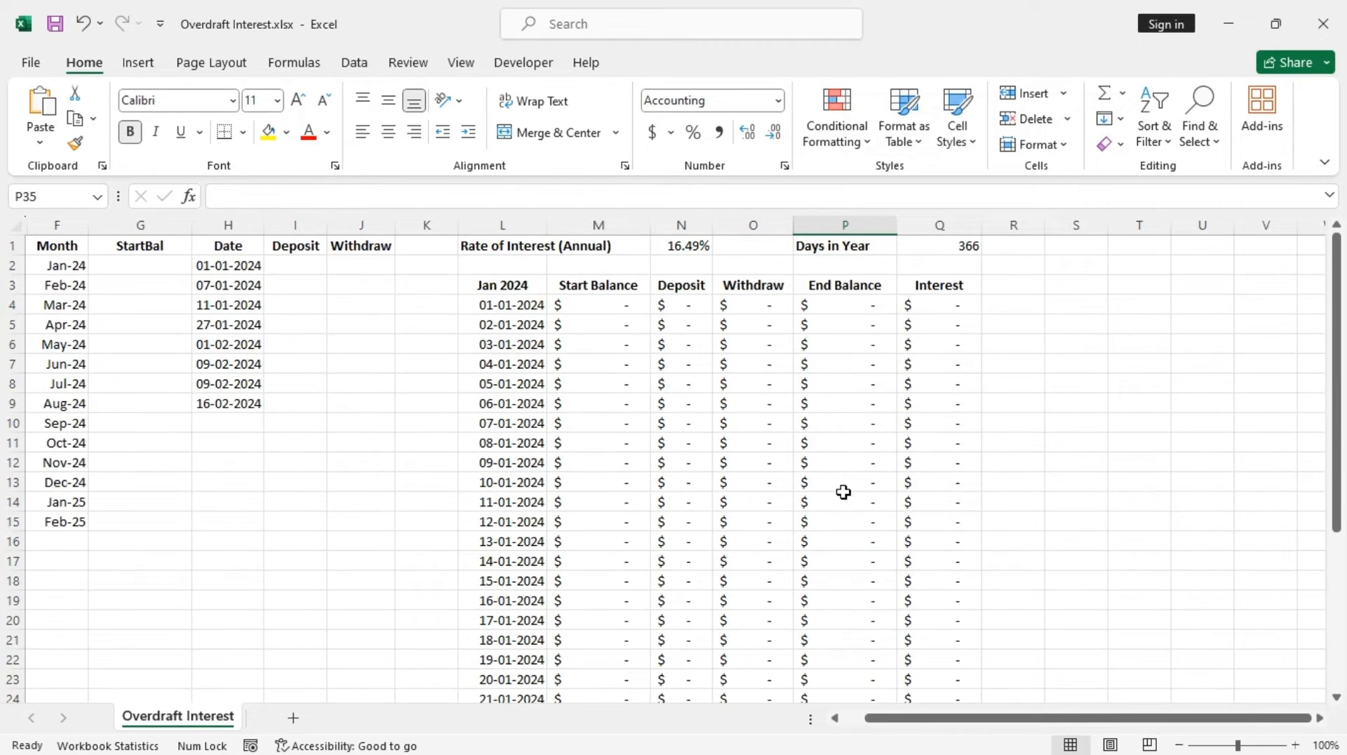
Open Excel Options and review the Formulas calculation settings, closing with OK
scroll(779, 502, "down", 7)
scroll(771, 495, "up", 7)
right_click(89, 63)
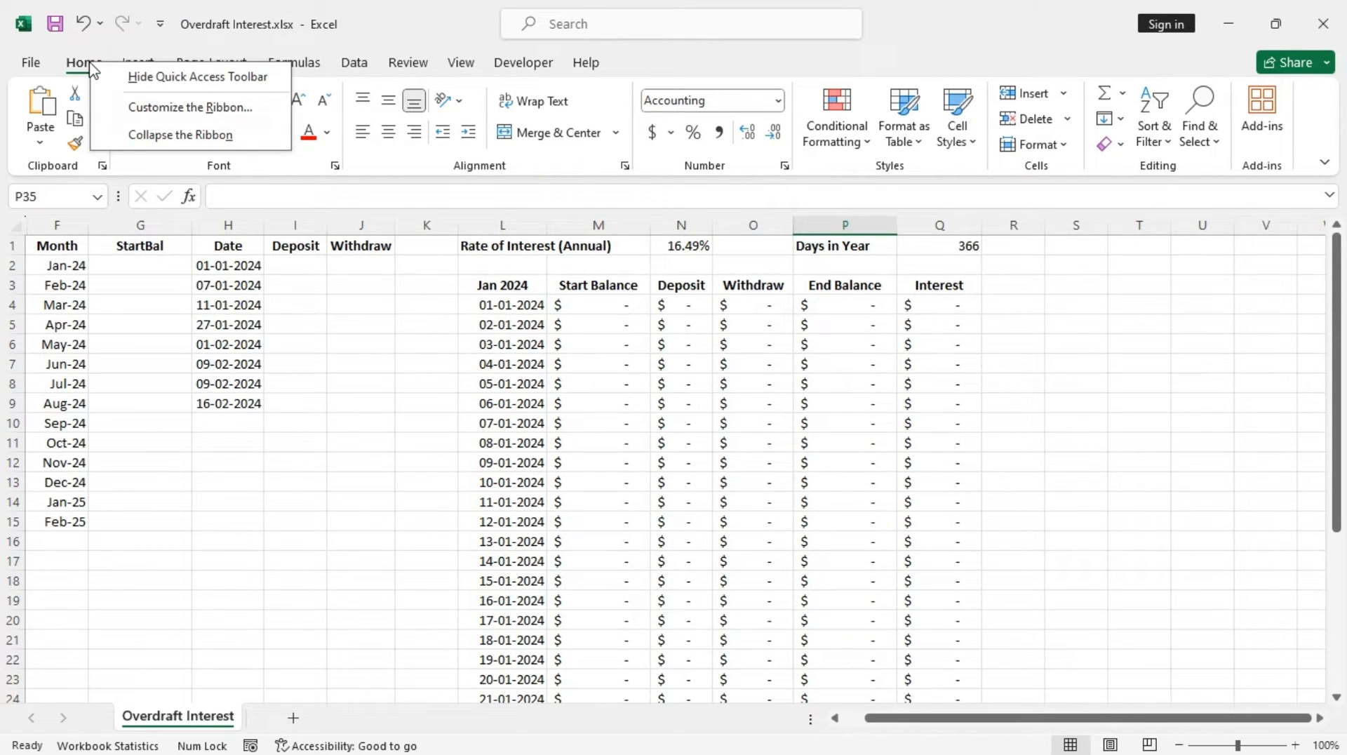
left_click(159, 107)
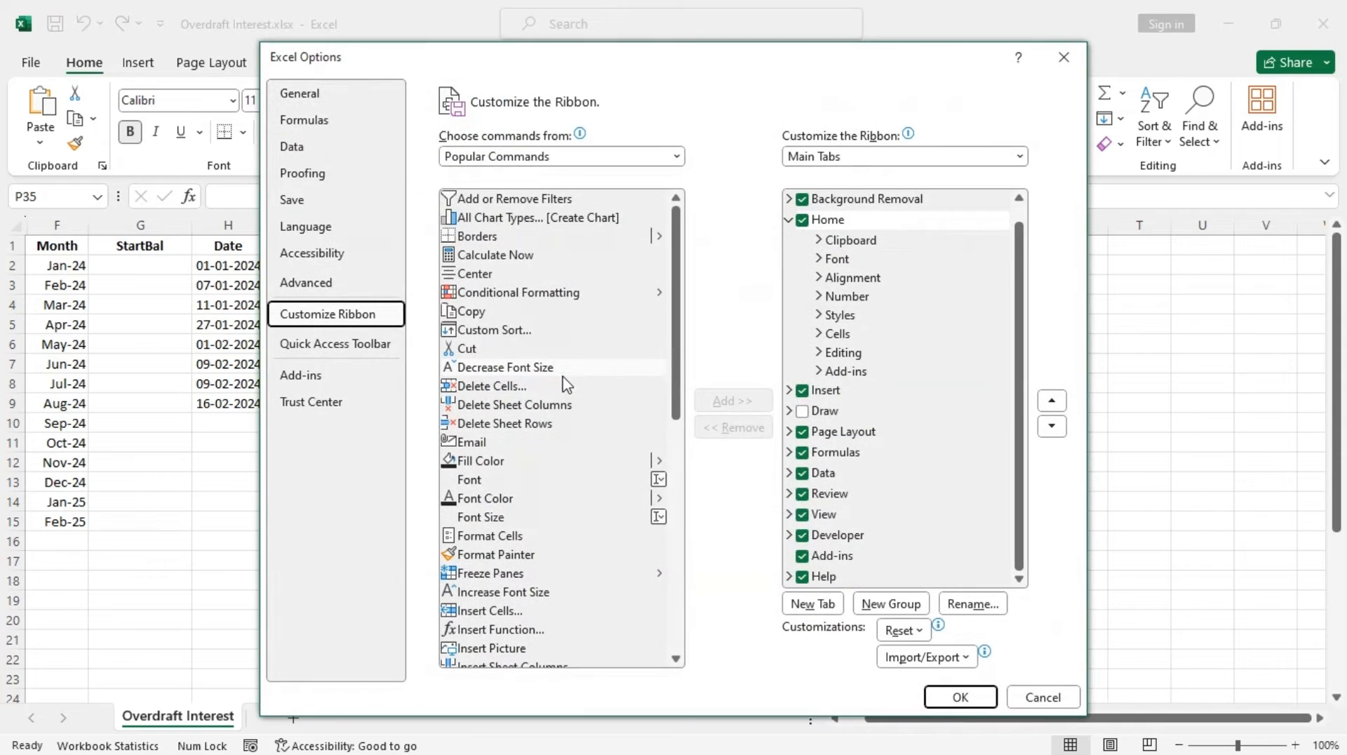
left_click(312, 122)
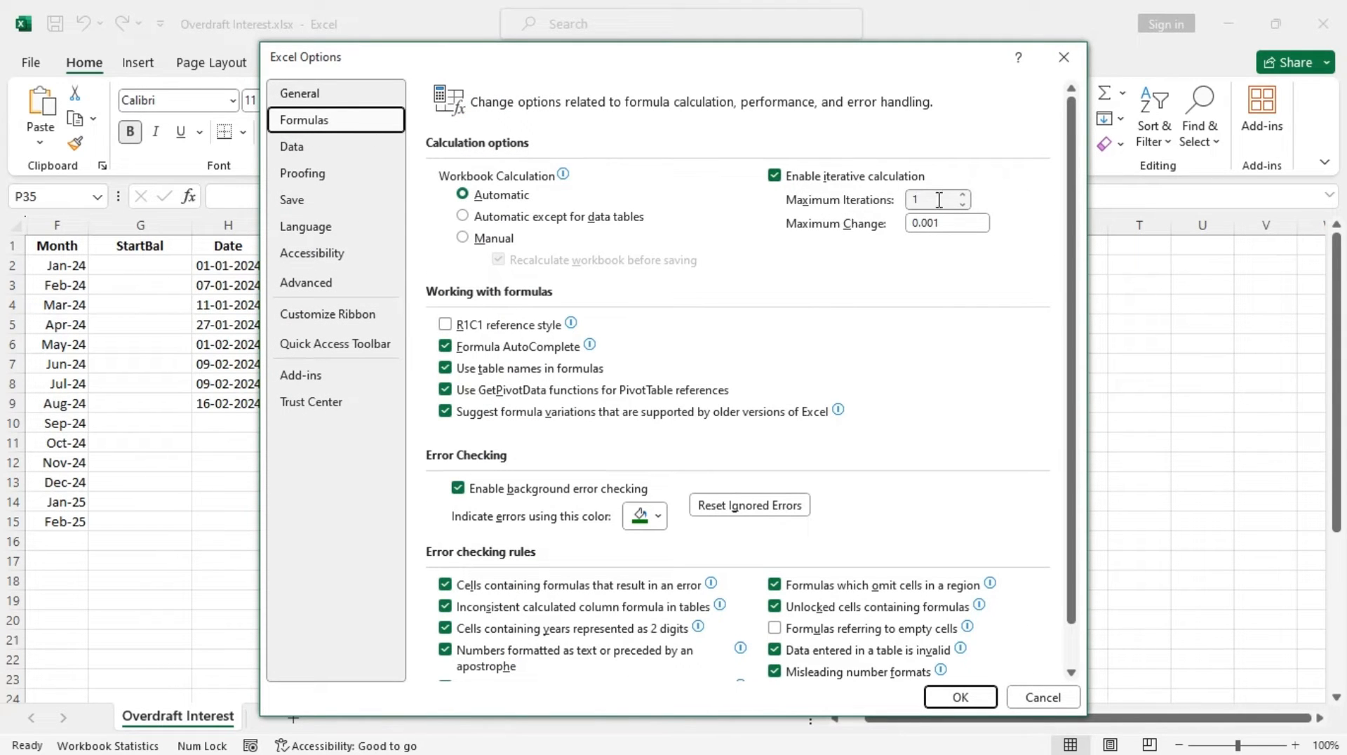
left_click(960, 696)
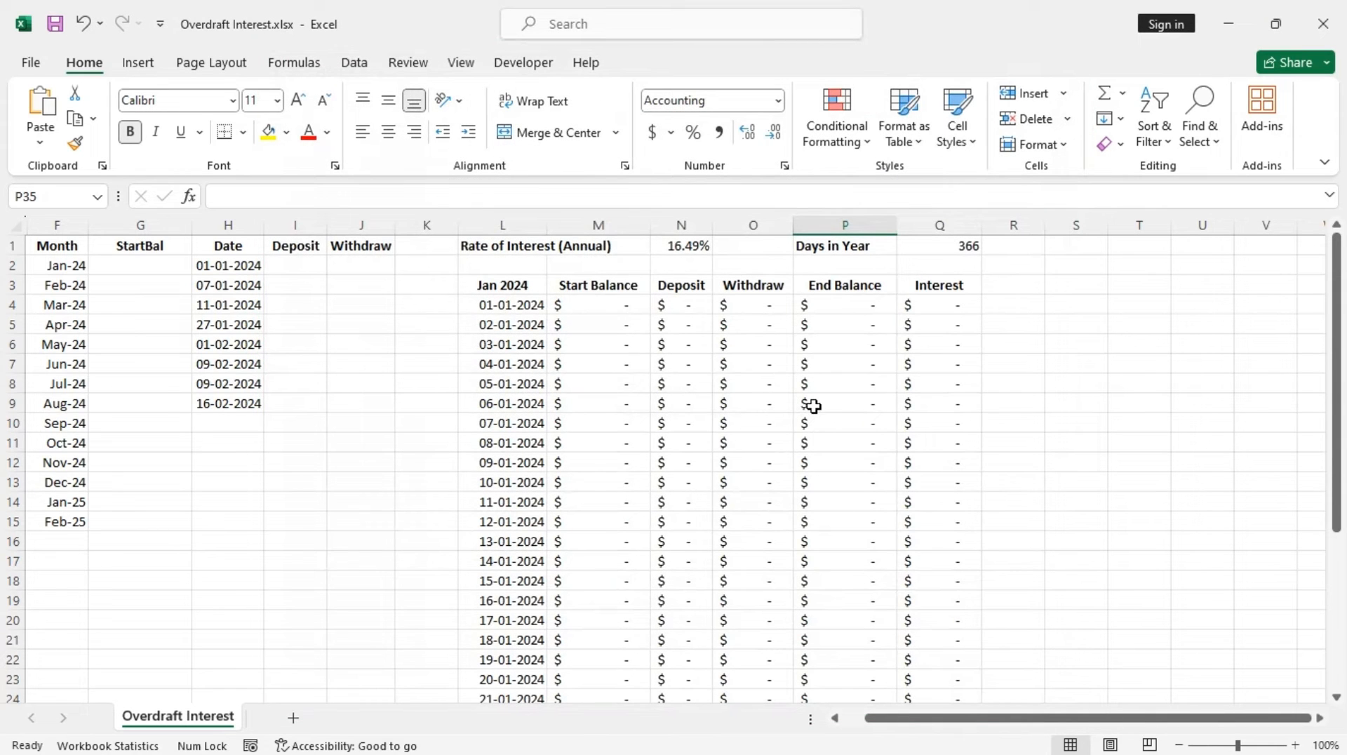
Begin the StartBal formula in G3: =IF(F2=$L$3,VLOOKUP(EOMONTH(F2,0), with the header cell locked
scroll(571, 424, "down", 7)
scroll(572, 422, "up", 7)
left_click(148, 269)
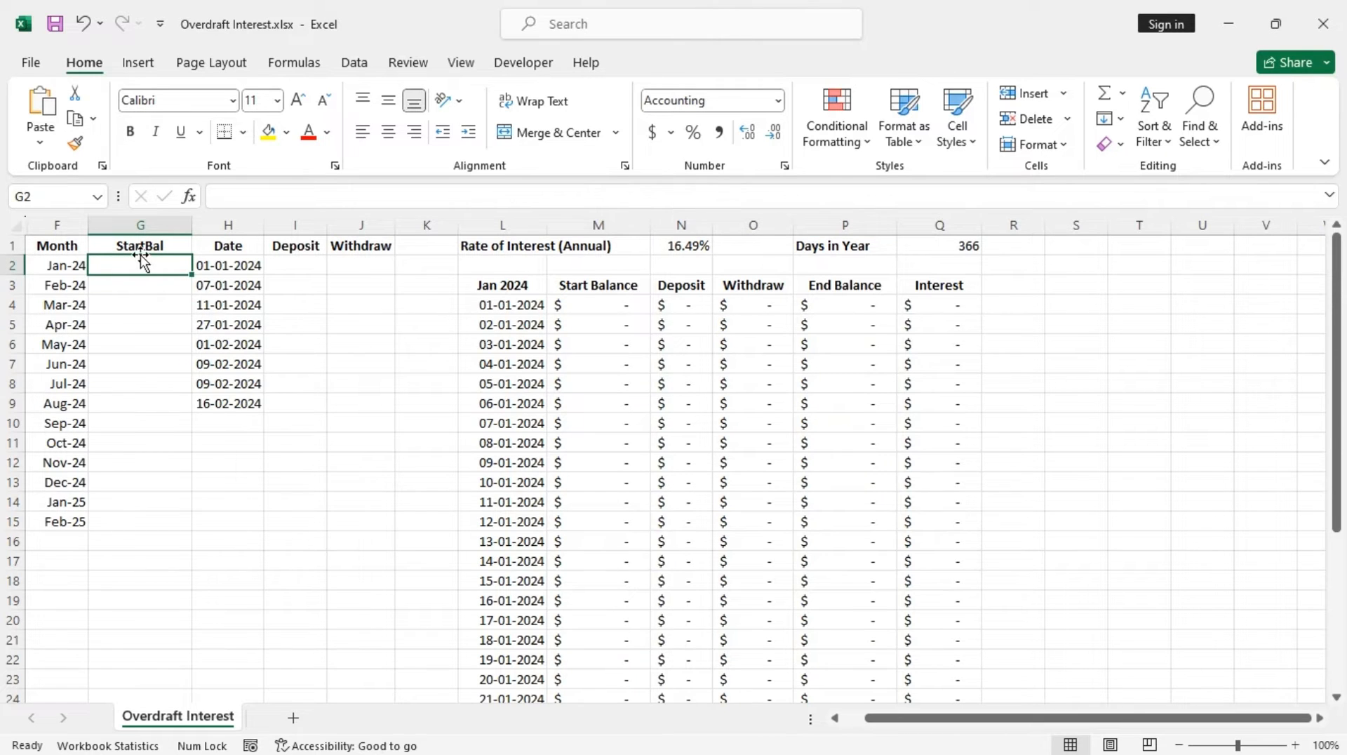
left_click(143, 290)
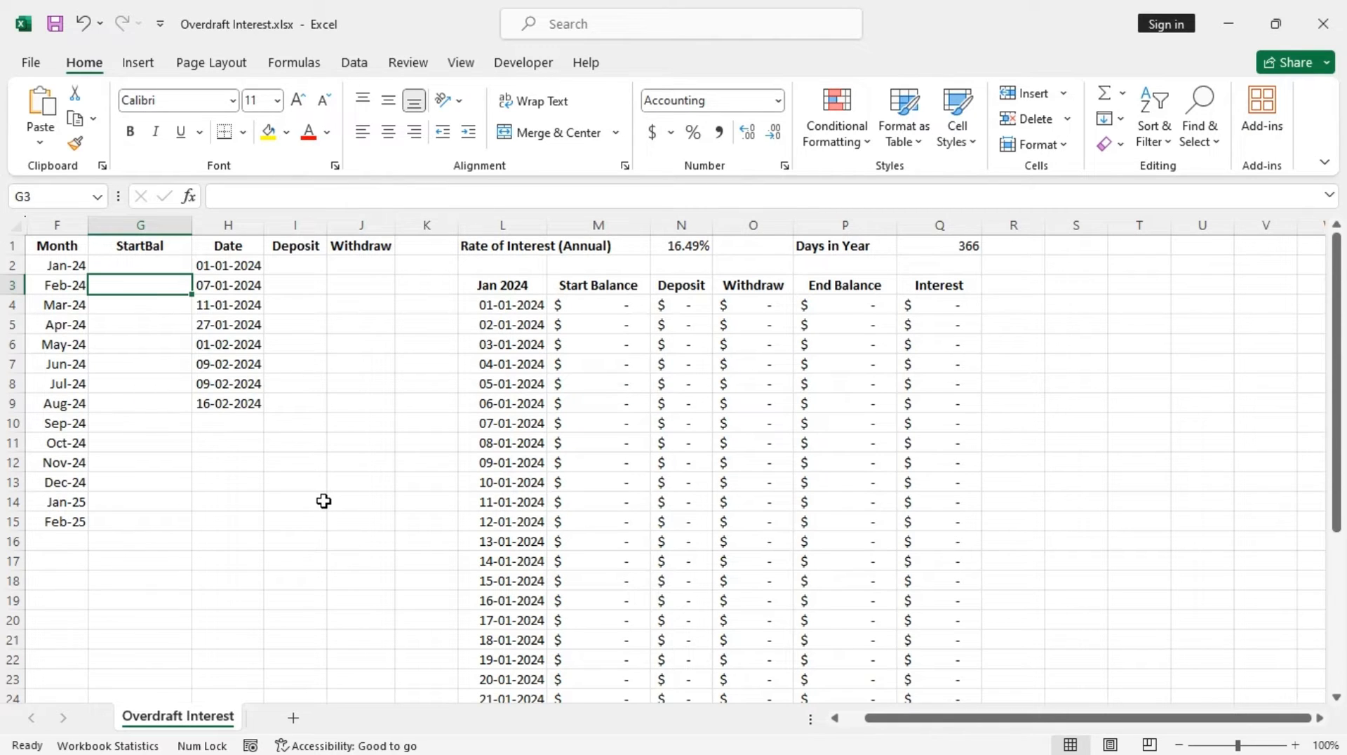
type("=")
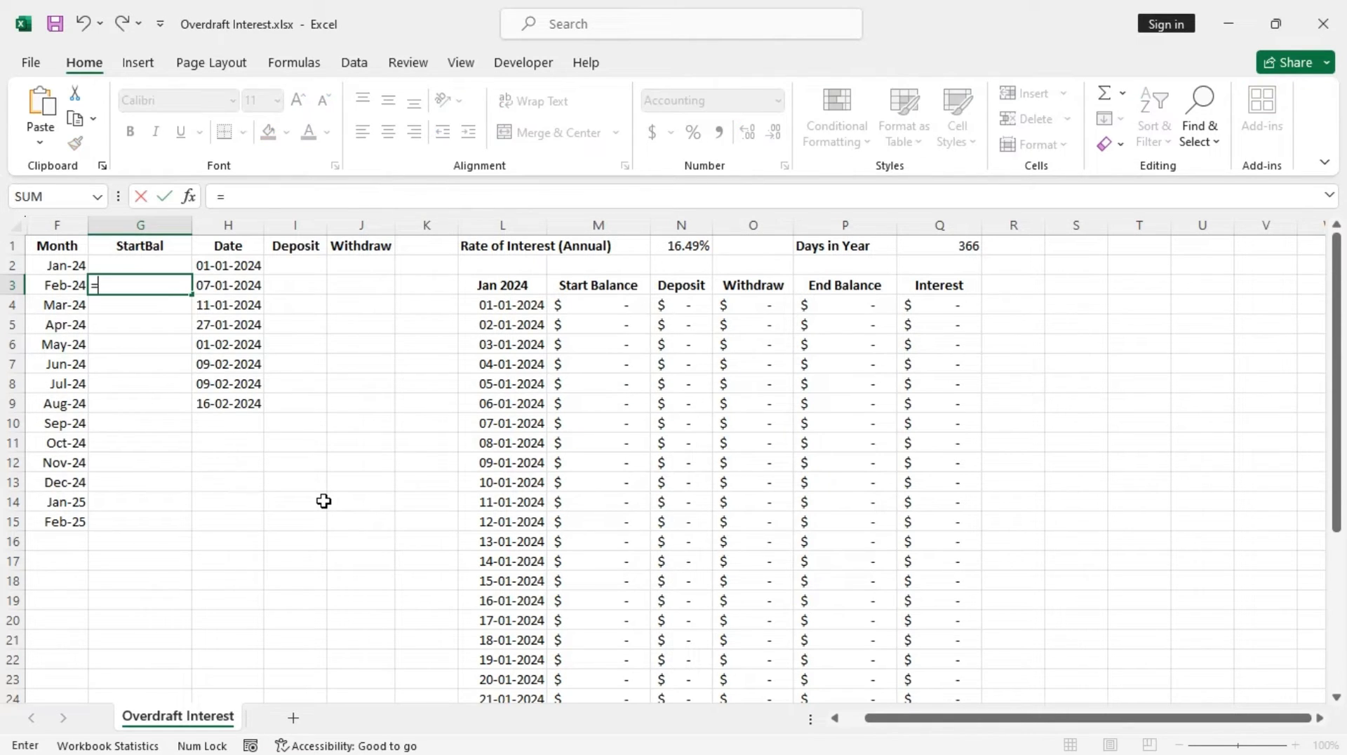
type("if")
key("Tab")
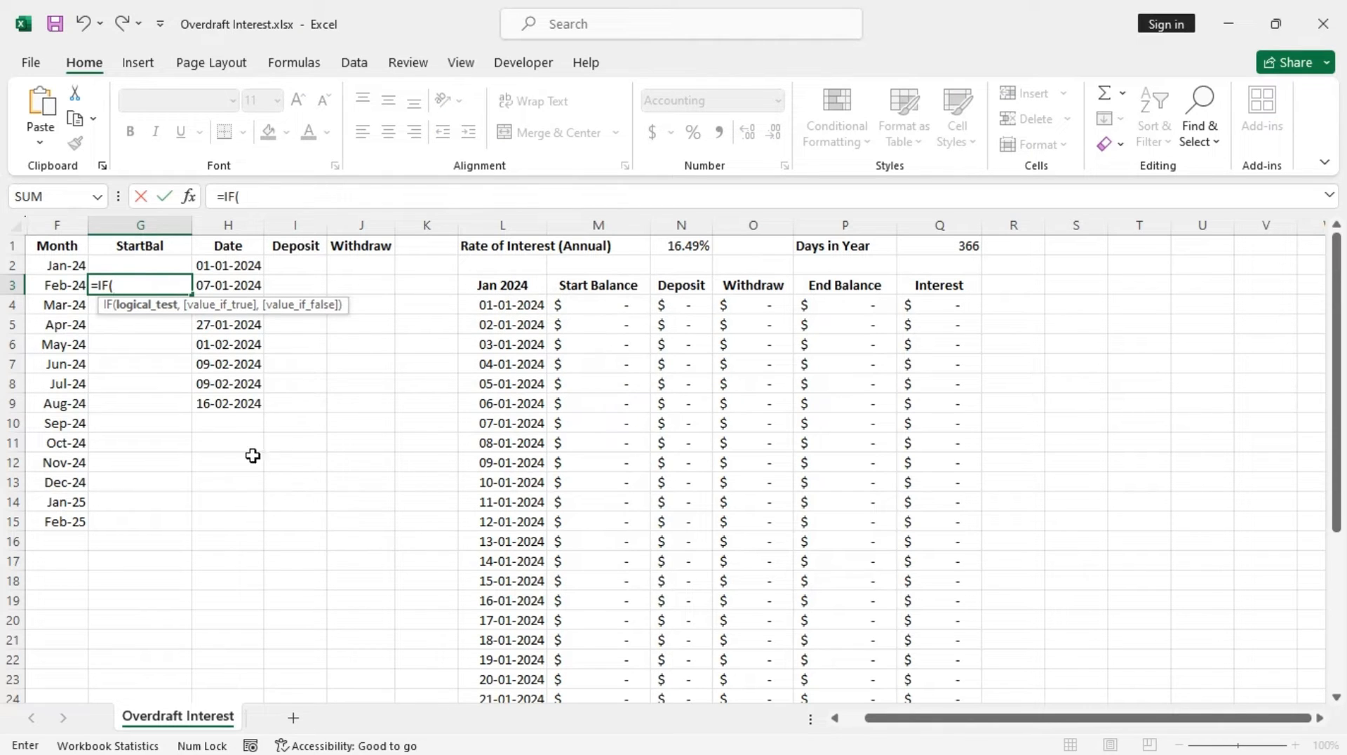
left_click(66, 266)
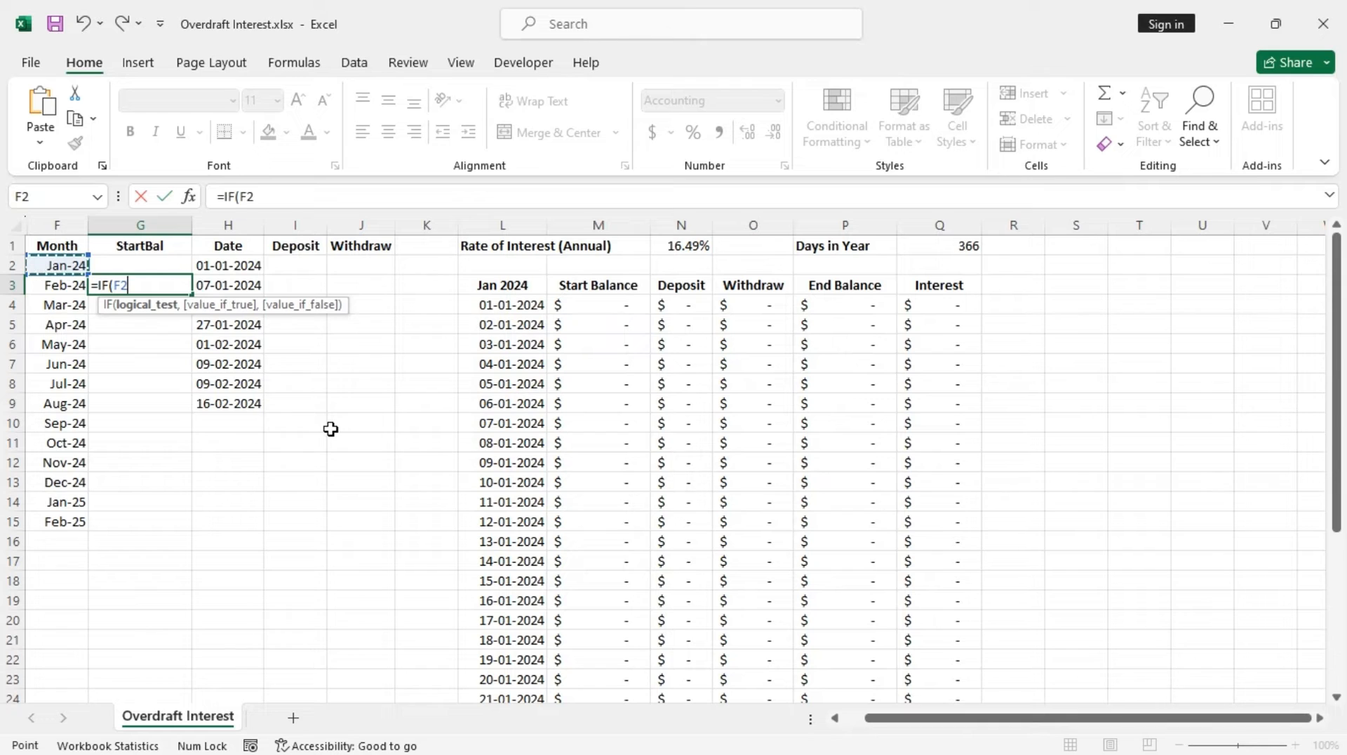
type("=")
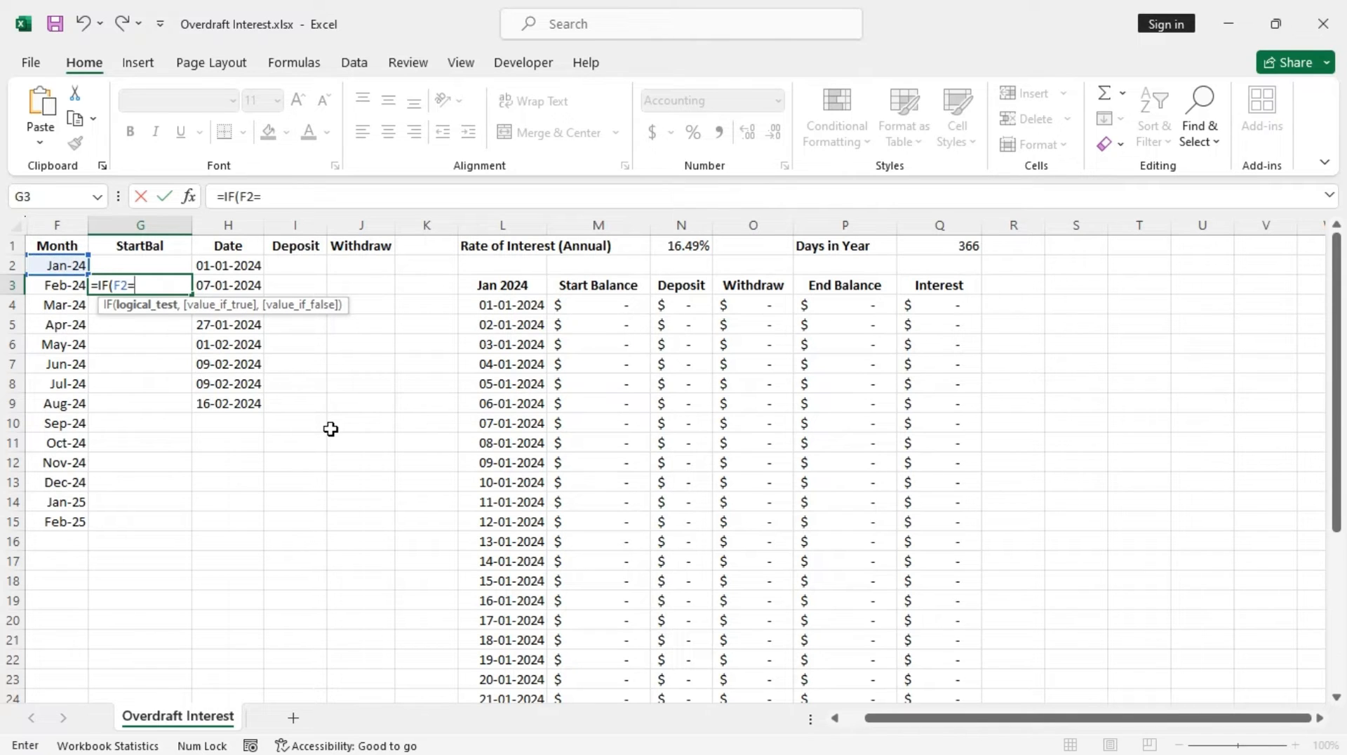
left_click(517, 286)
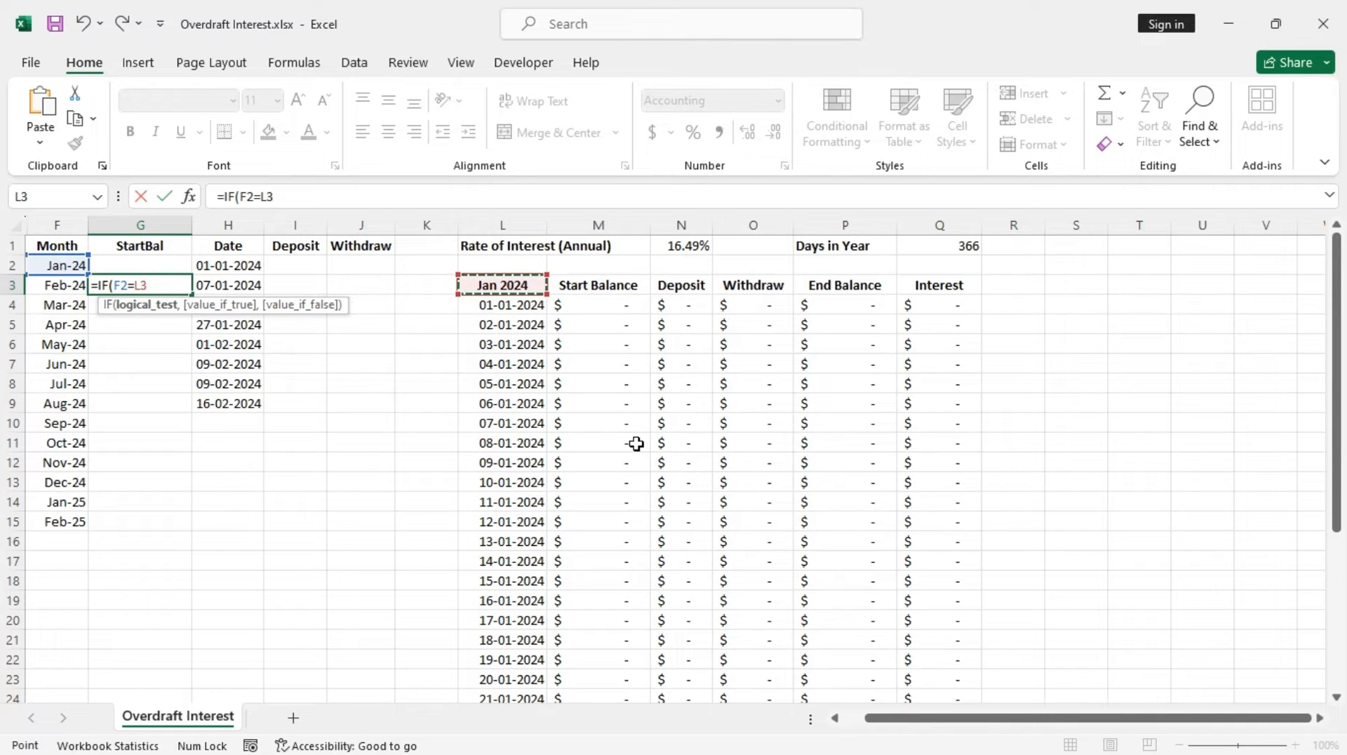
key("F4")
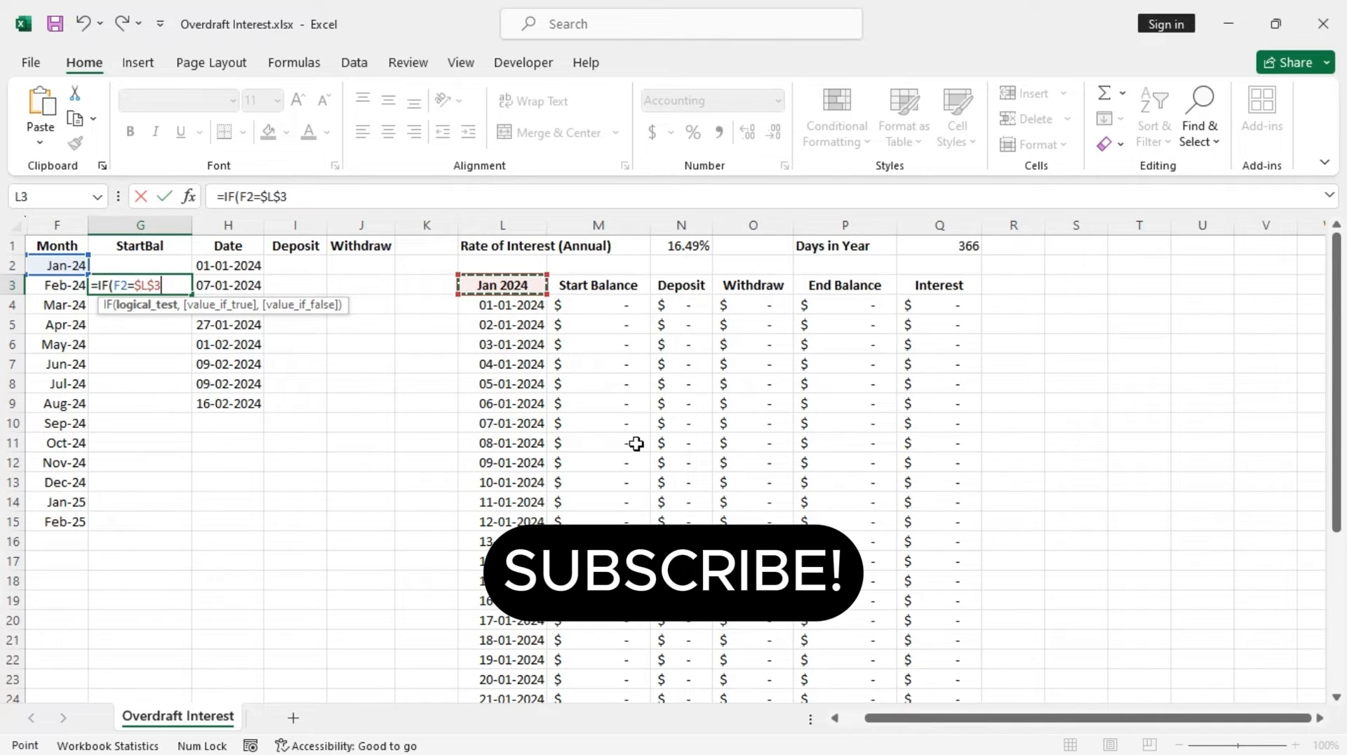
type(",")
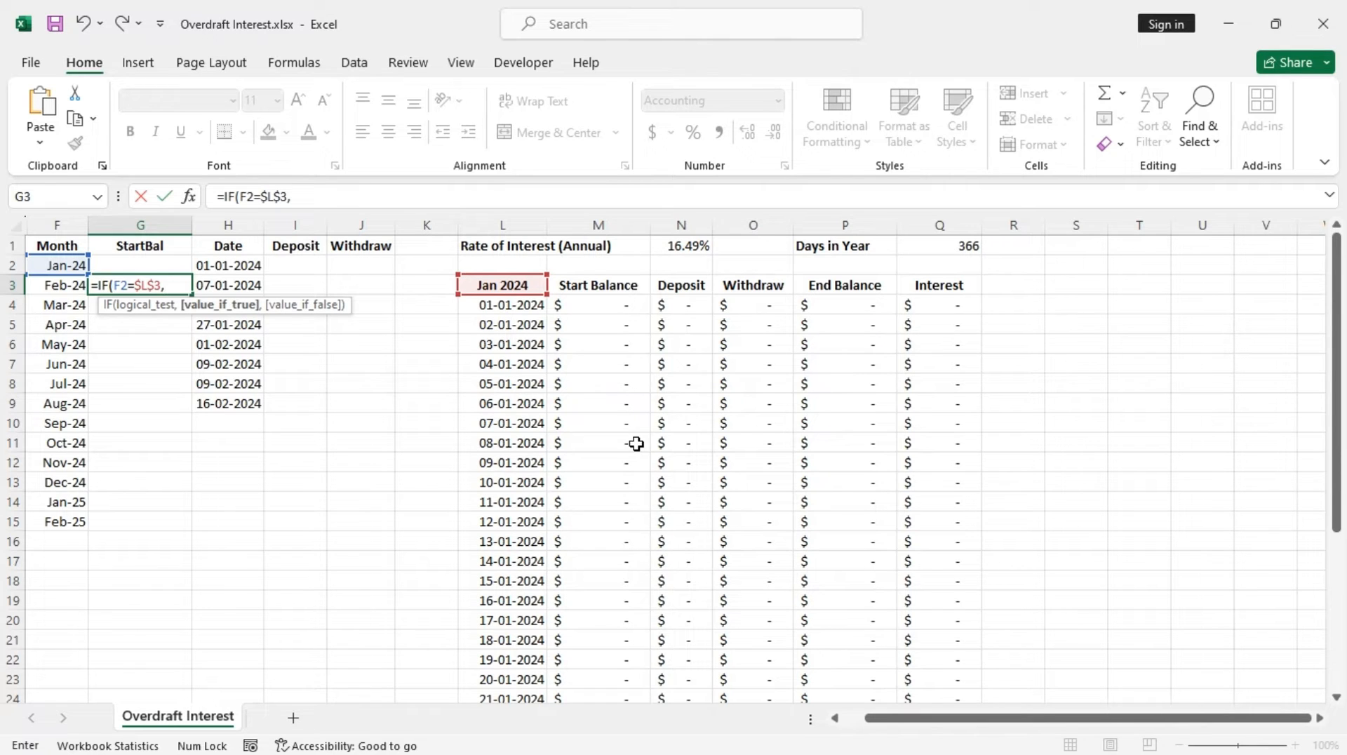
type("vlo")
key("Tab")
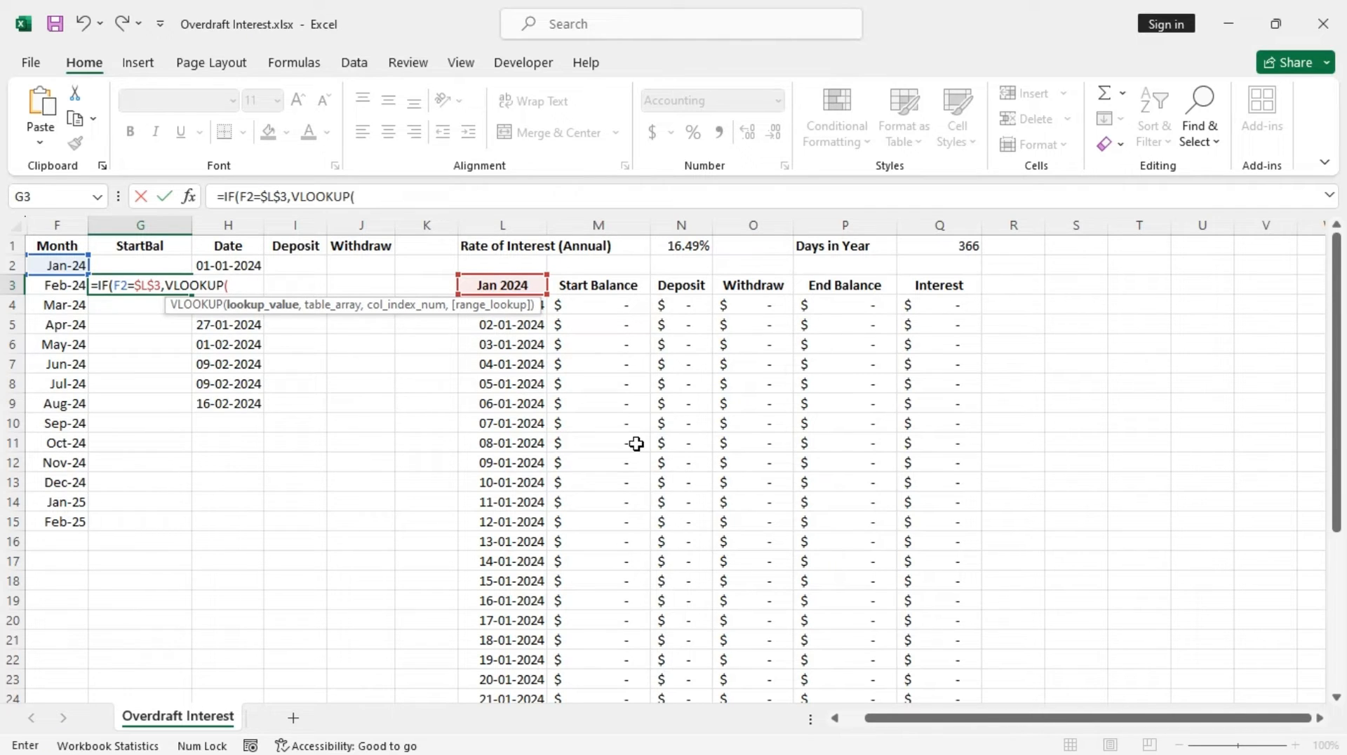
type("eo")
key("Tab")
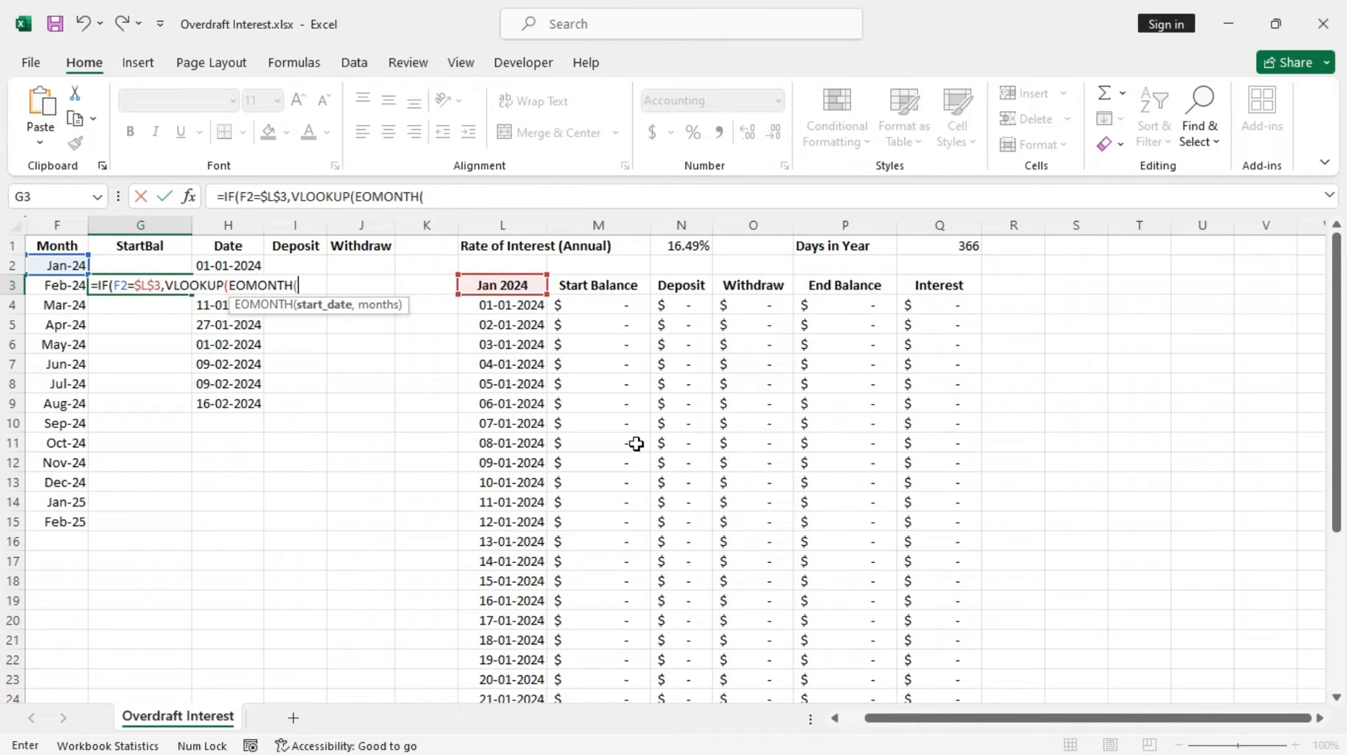
left_click(65, 264)
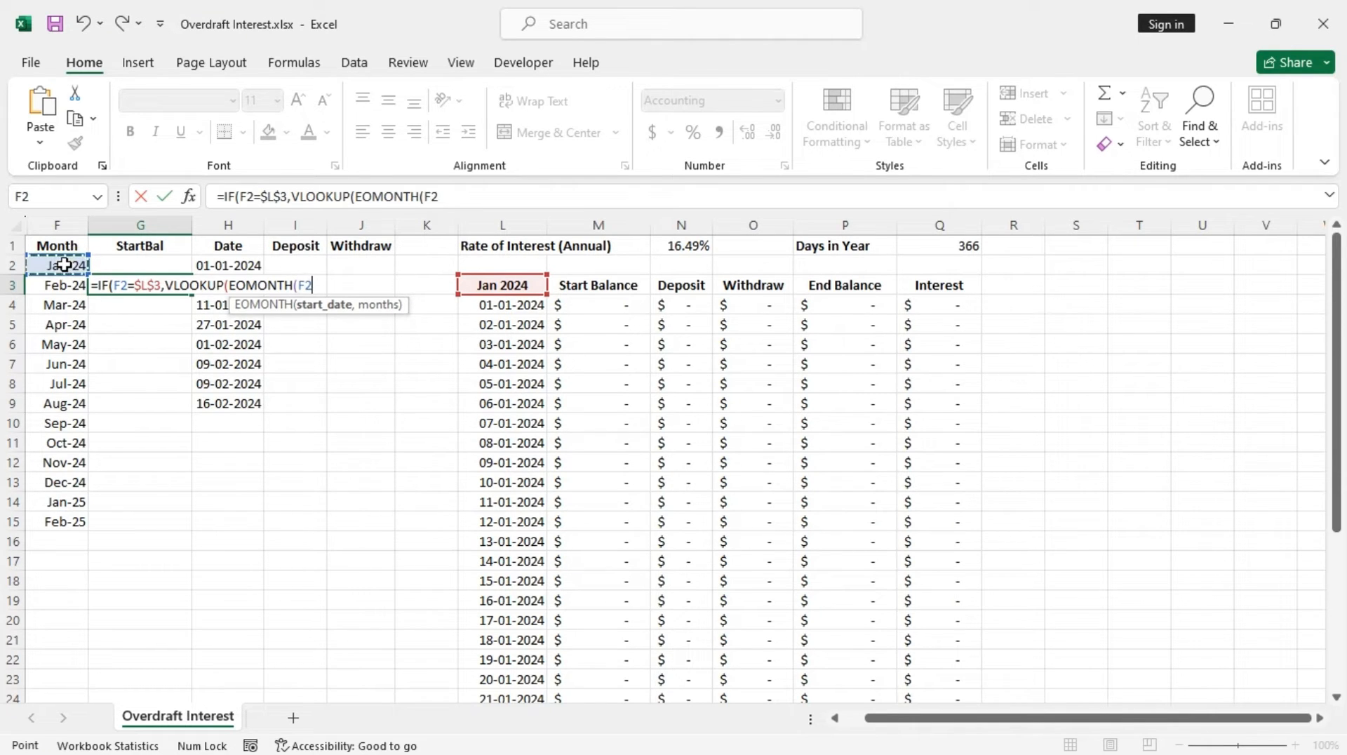
type(",")
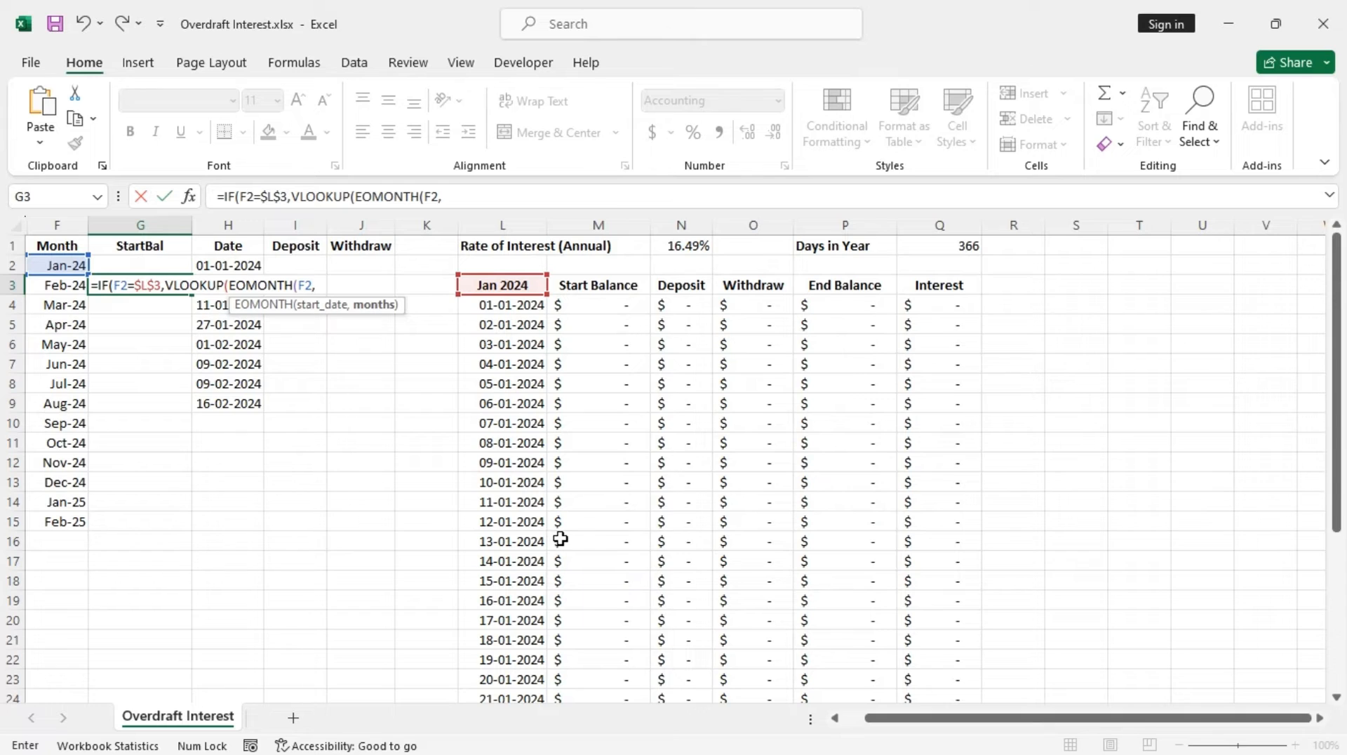
type("0)")
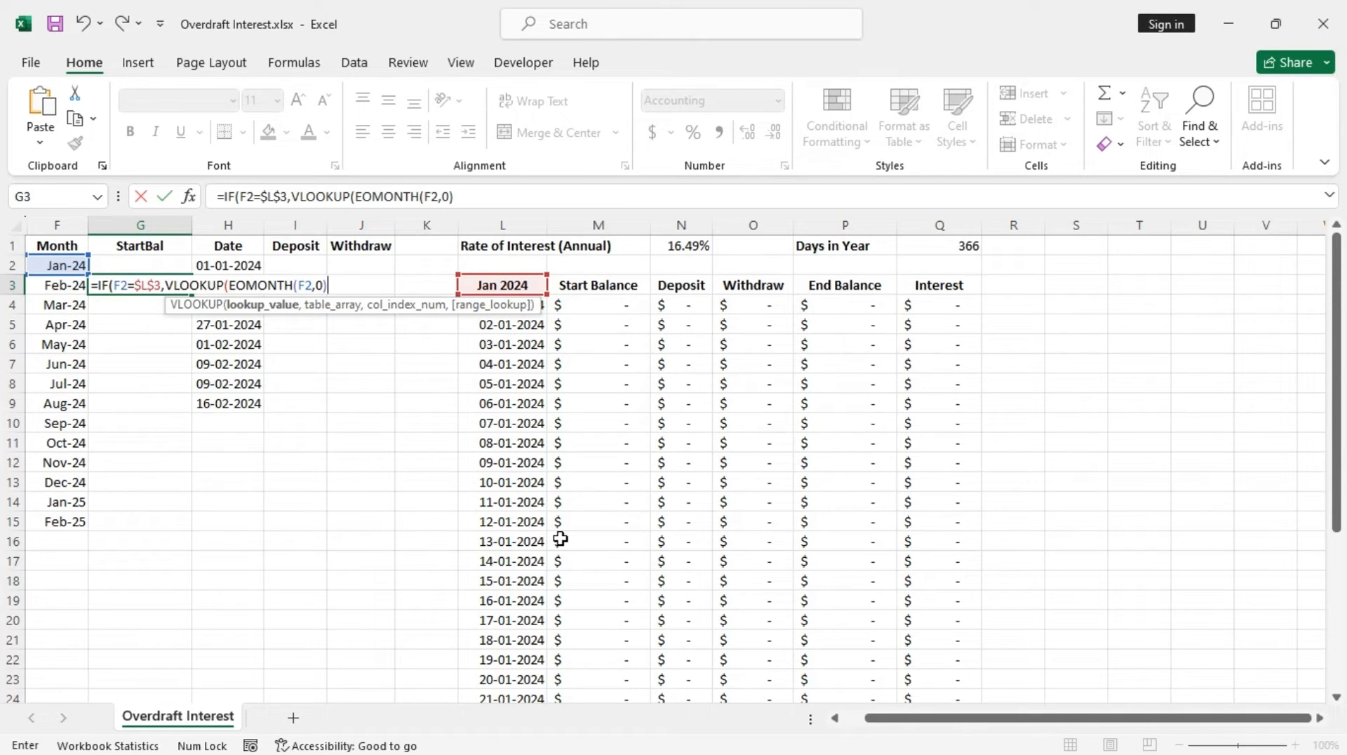
type(",")
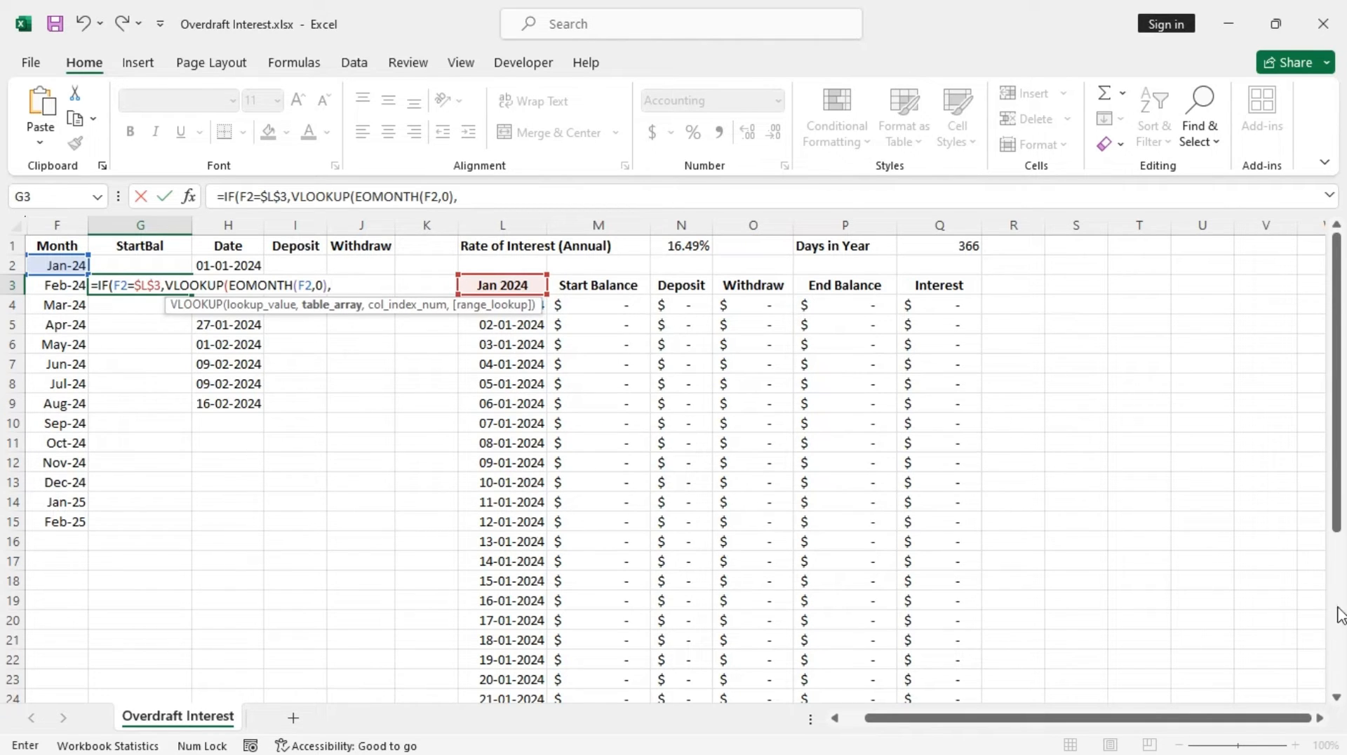
Add the locked daily table range $L$4:$P$34 as the VLOOKUP table array in G3's formula
left_click_drag(1340, 516, 1340, 519)
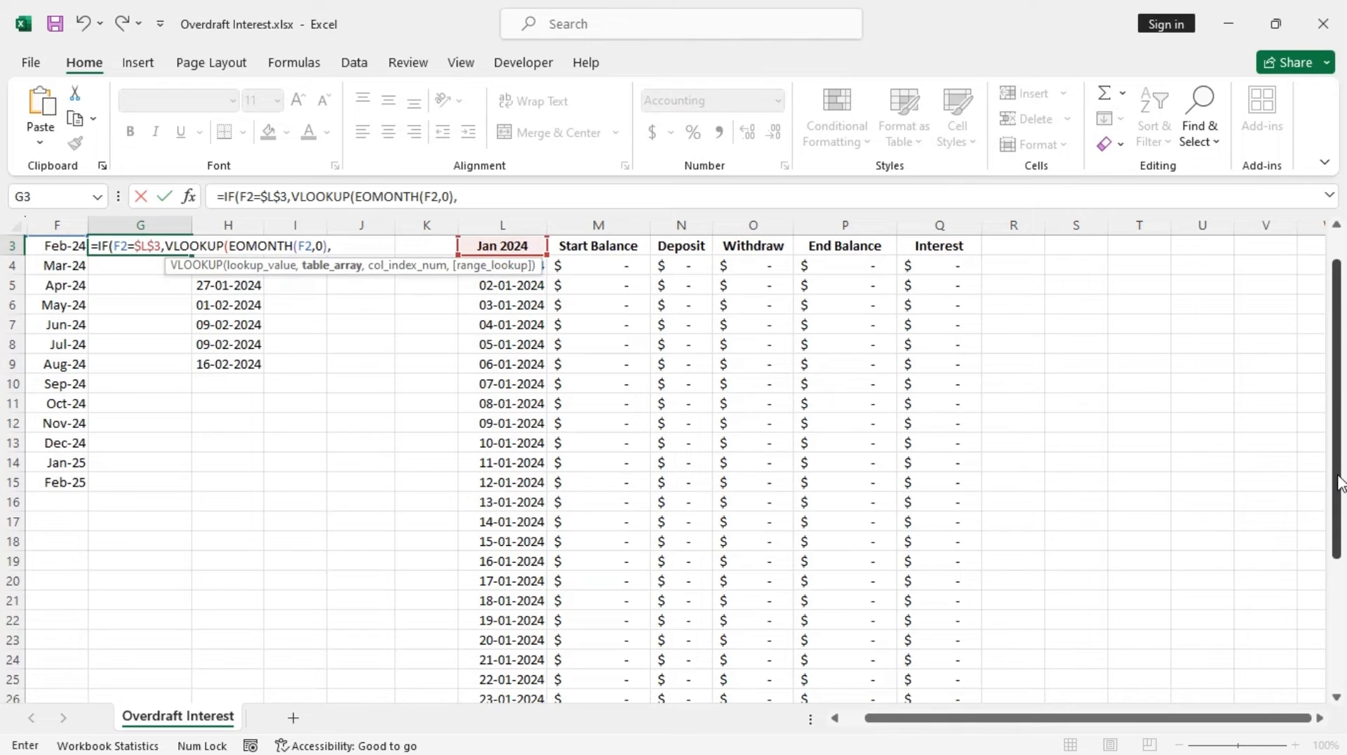
left_click_drag(1340, 455, 1341, 408)
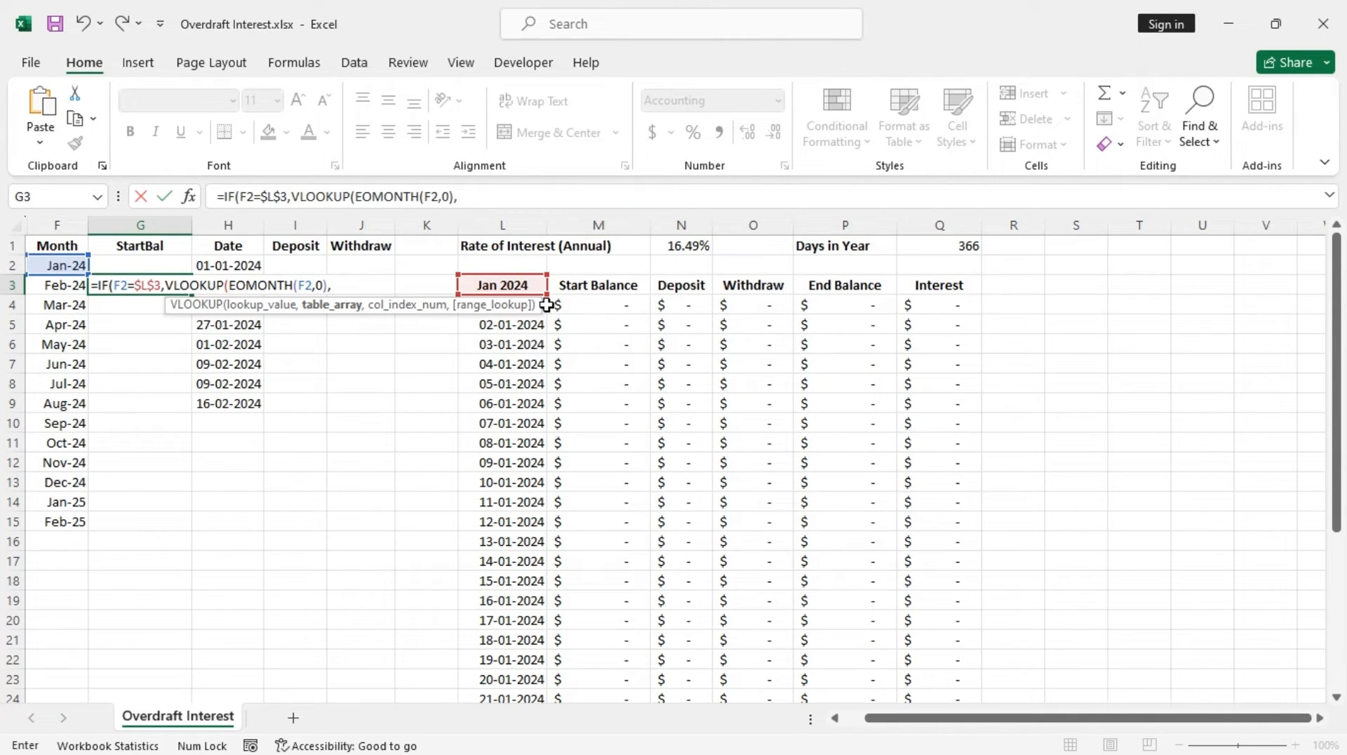
left_click(518, 325)
key("Up")
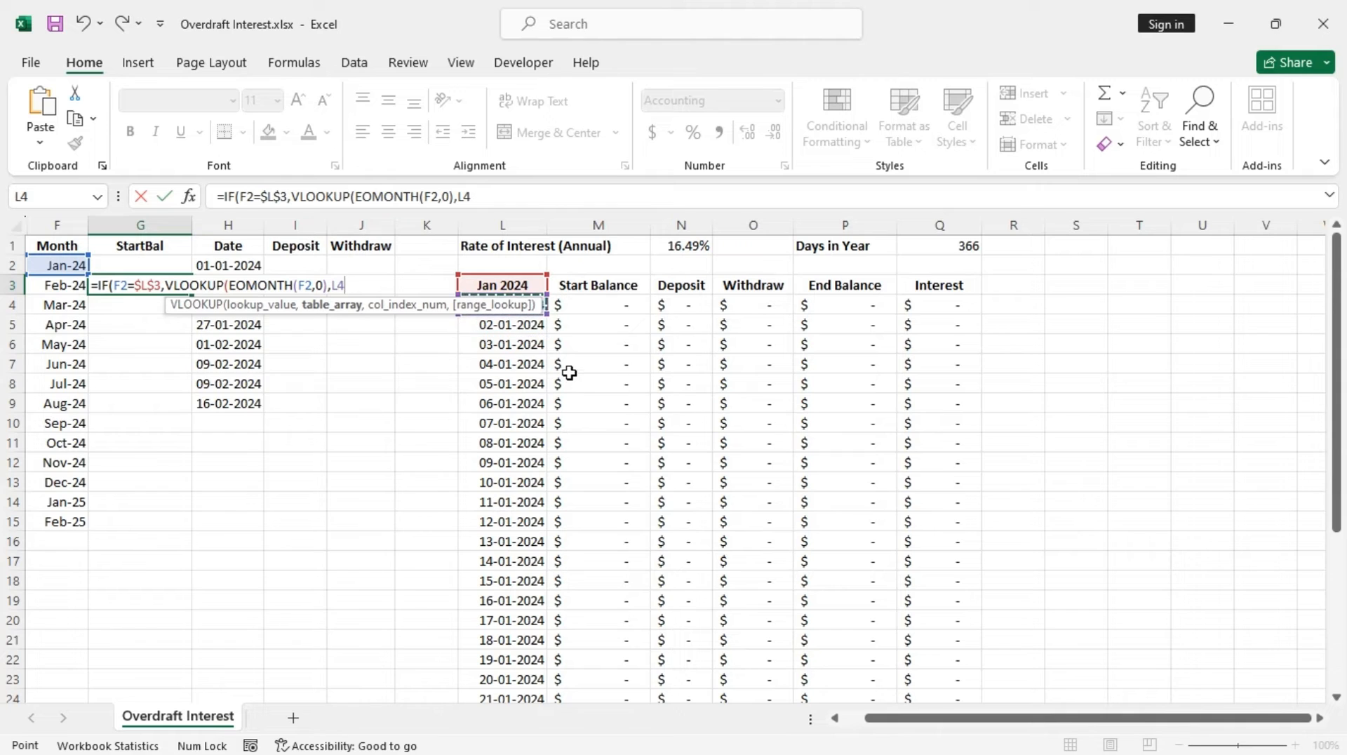
key("shift+Right")
key("shift+Right")
key("shift+Right")
key("shift+Right")
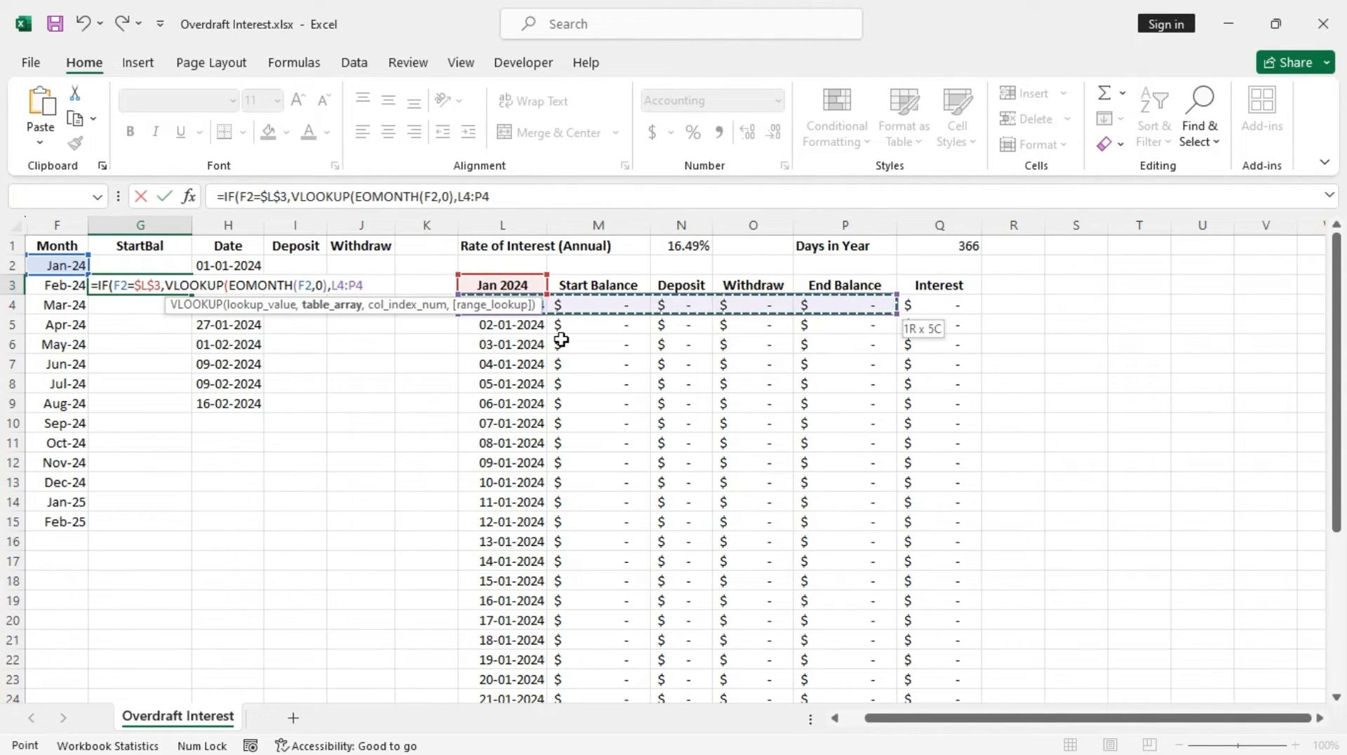
key("shift+Down")
key("shift+Down")
key("shift+Down")
key("shift+Down")
key("shift+Down")
key("shift+Down")
key("shift+Down")
key("shift+Down")
key("shift+Down")
key("shift+Down")
key("shift+Down")
key("shift+Down")
key("shift+Down")
key("shift+Down")
key("shift+Down")
key("shift+Down")
key("shift+Down")
key("shift+Down")
key("shift+Down")
key("shift+Down")
key("shift+Down")
key("shift+Down")
key("shift+Down")
key("shift+Down")
key("shift+Down")
key("shift+Down")
key("shift+Down")
key("shift+Down")
key("shift+Down")
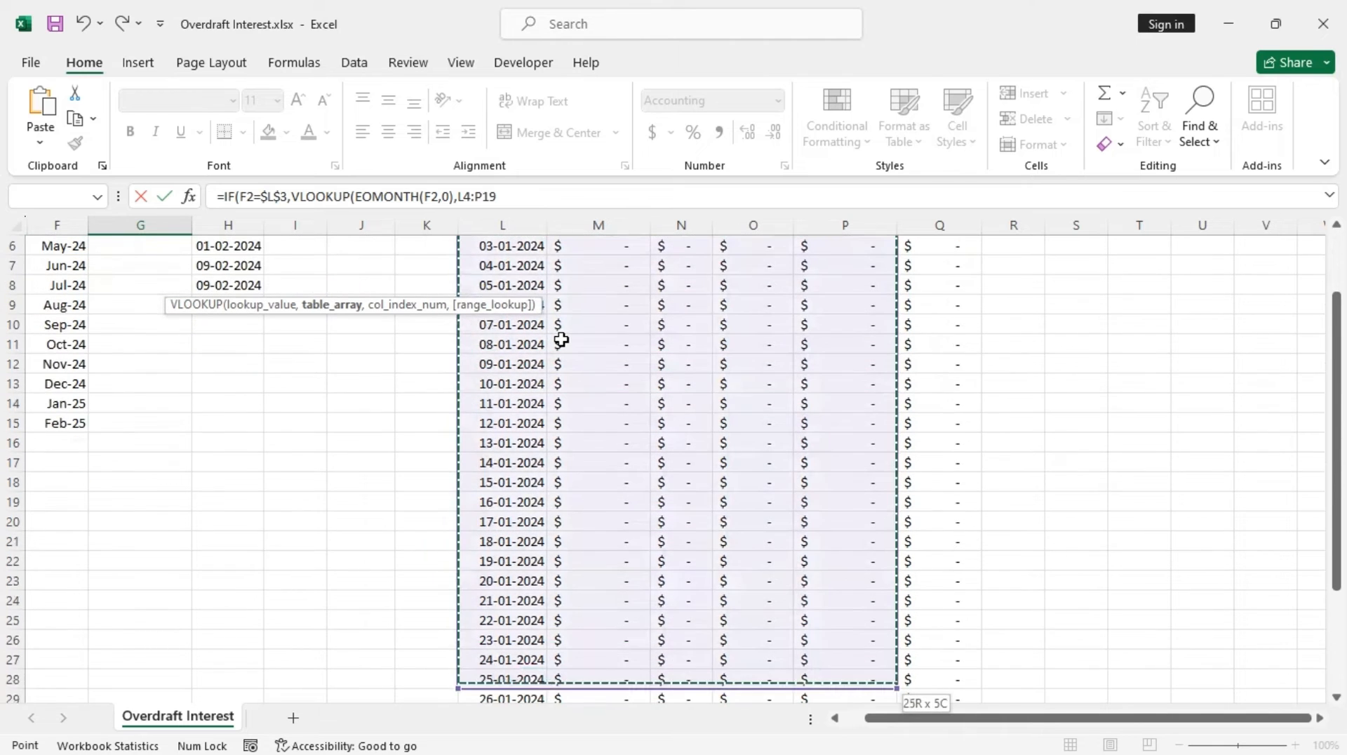
key("shift+Down")
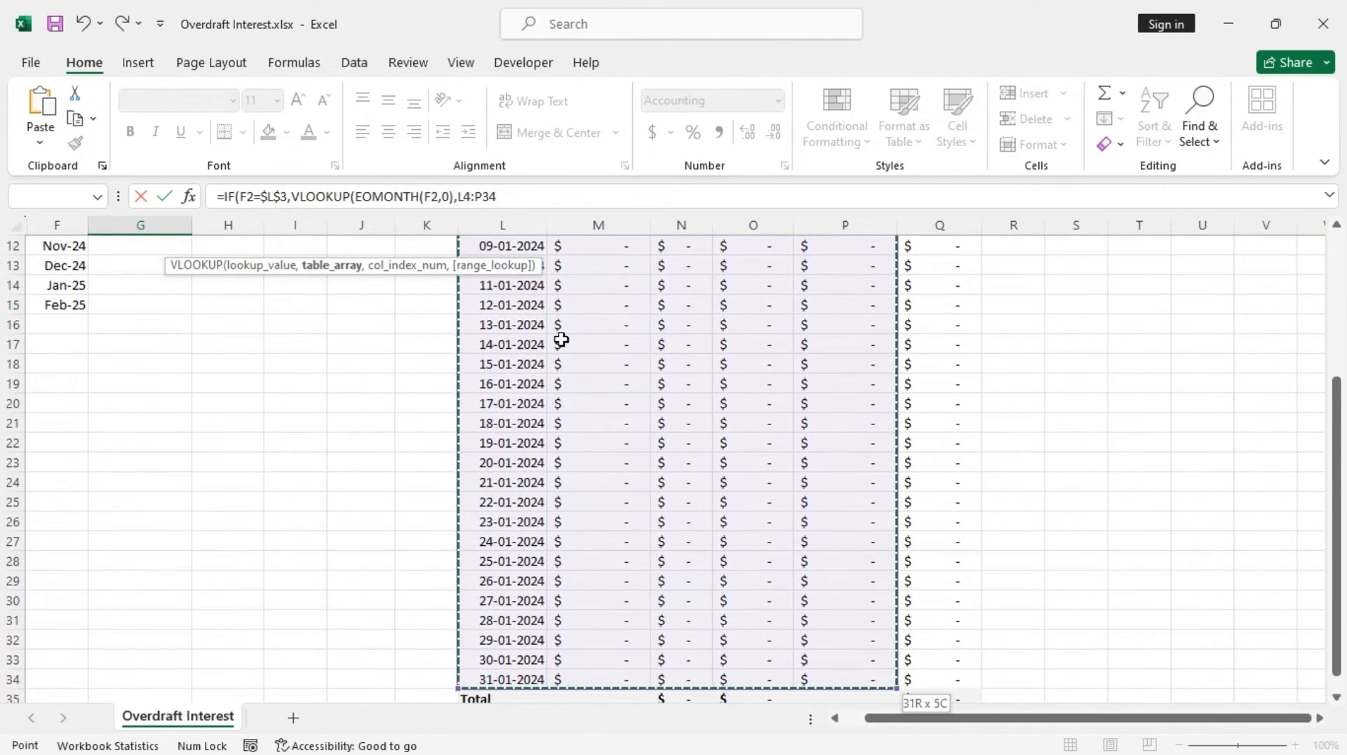
scroll(671, 508, "down", 3)
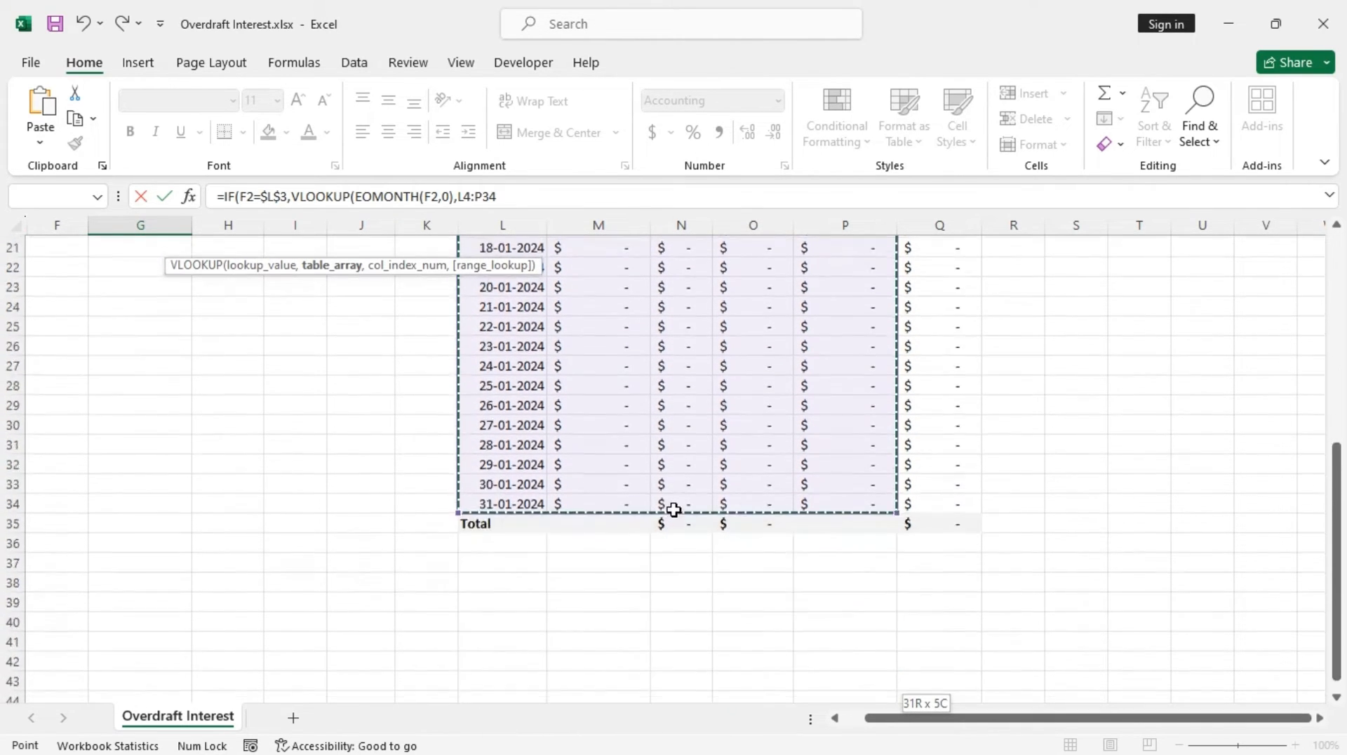
scroll(670, 470, "up", 7)
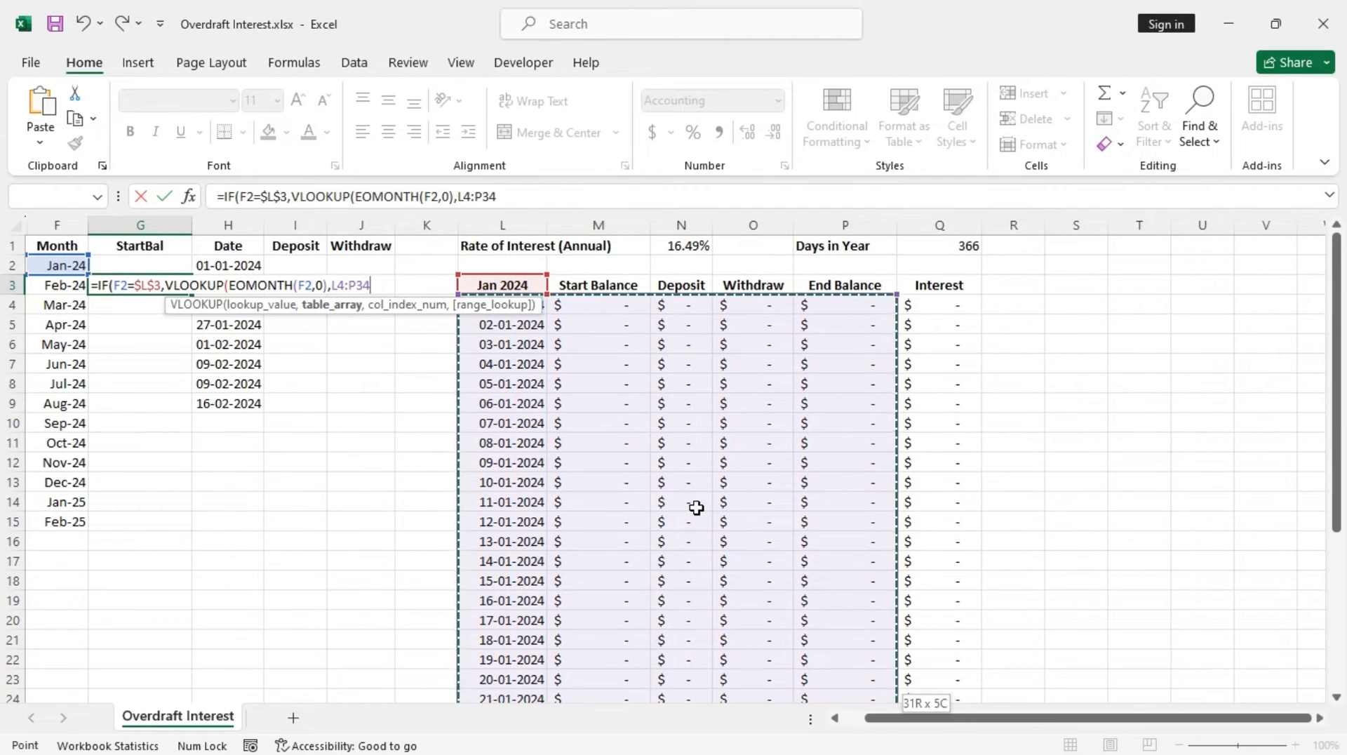
key("F4")
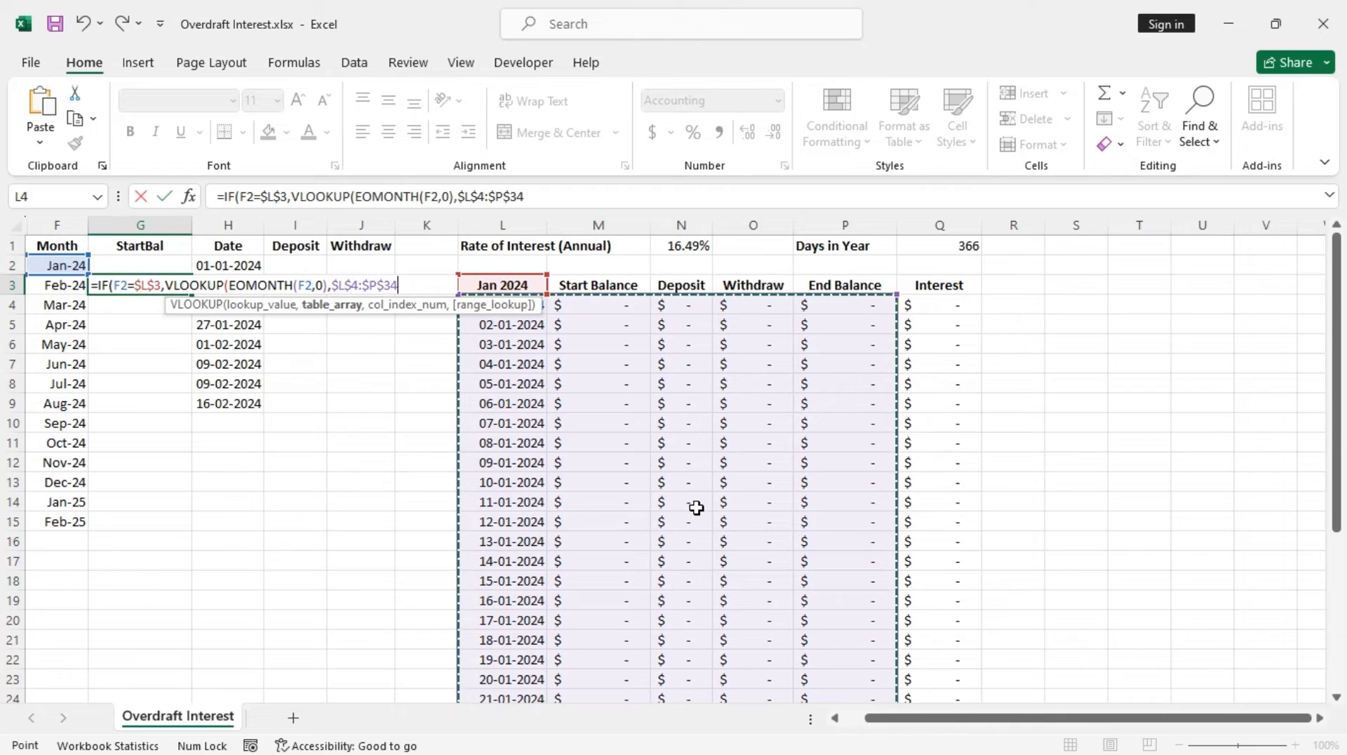
type(",")
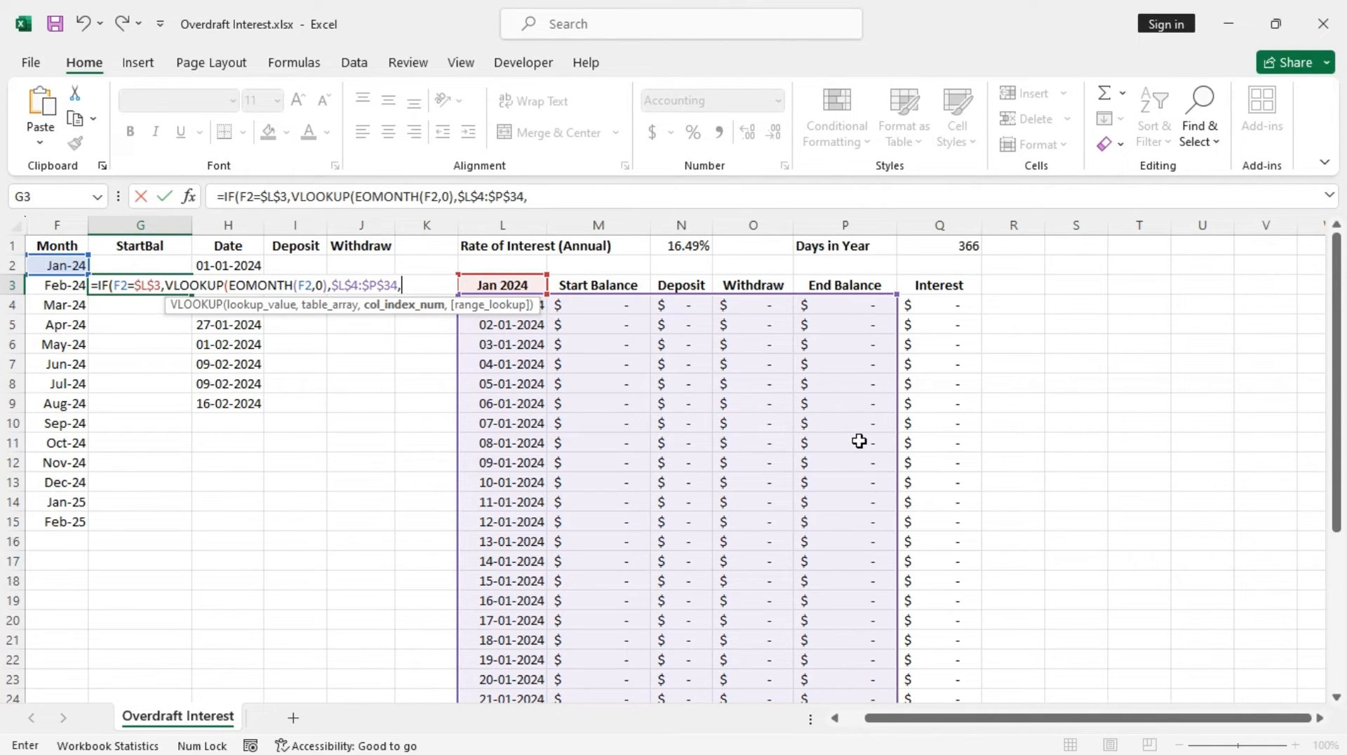
Set the VLOOKUP column index to 5 with FALSE for an exact match, closing the VLOOKUP
scroll(858, 441, "down", 3)
scroll(850, 454, "up", 3)
scroll(492, 379, "down", 7)
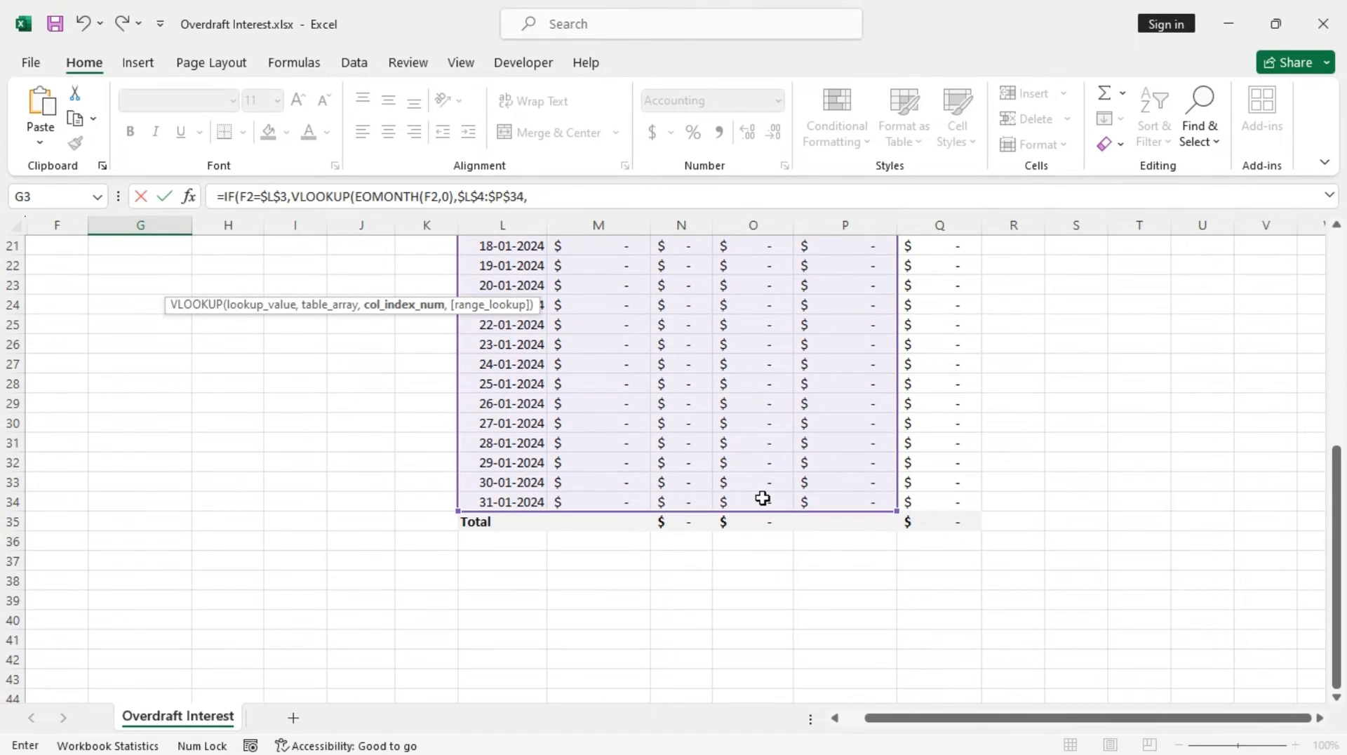
scroll(841, 501, "up", 7)
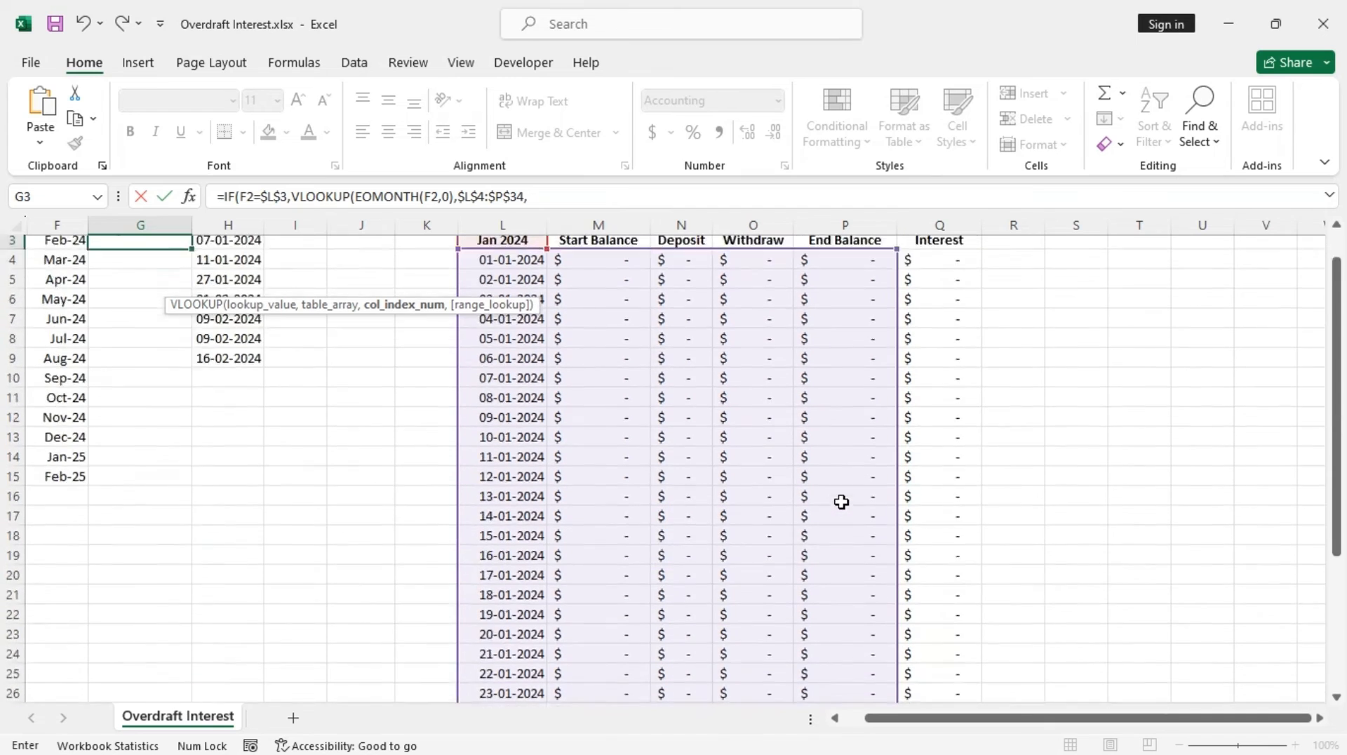
scroll(840, 500, "down", 7)
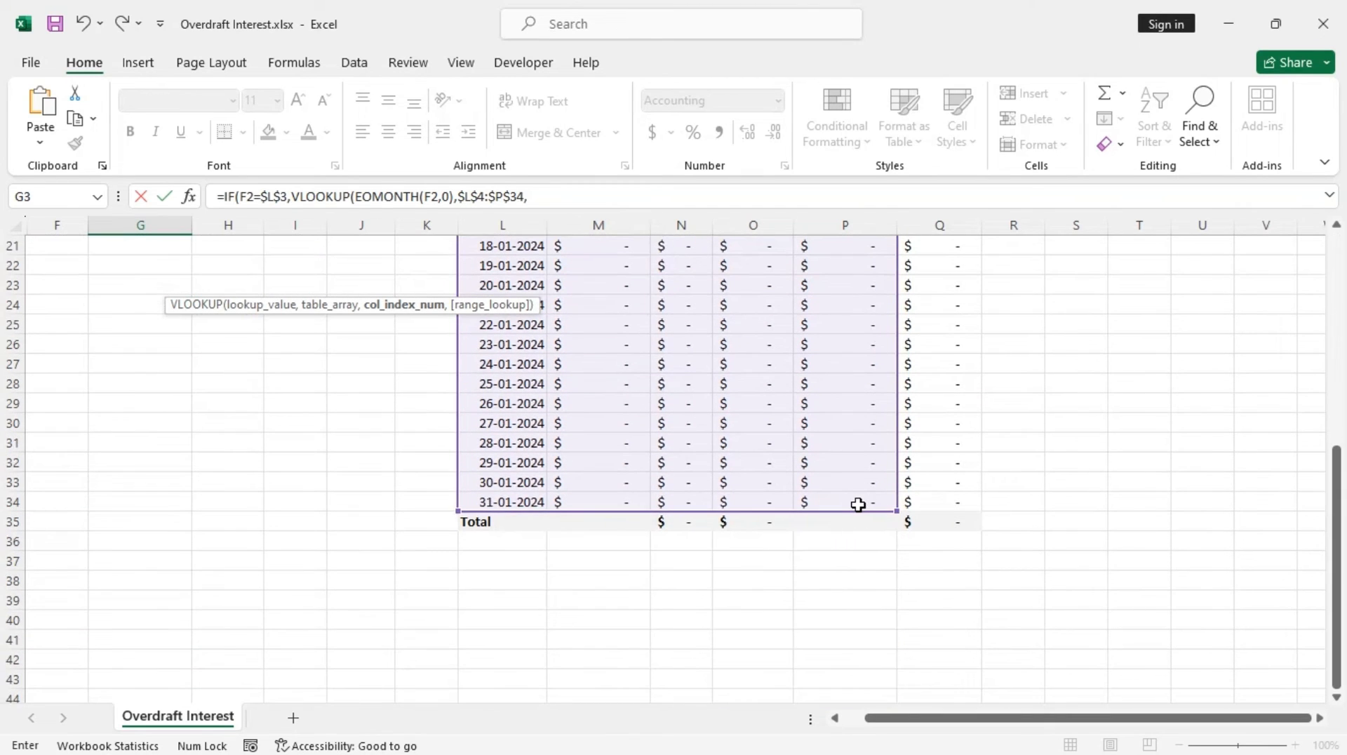
scroll(876, 505, "up", 7)
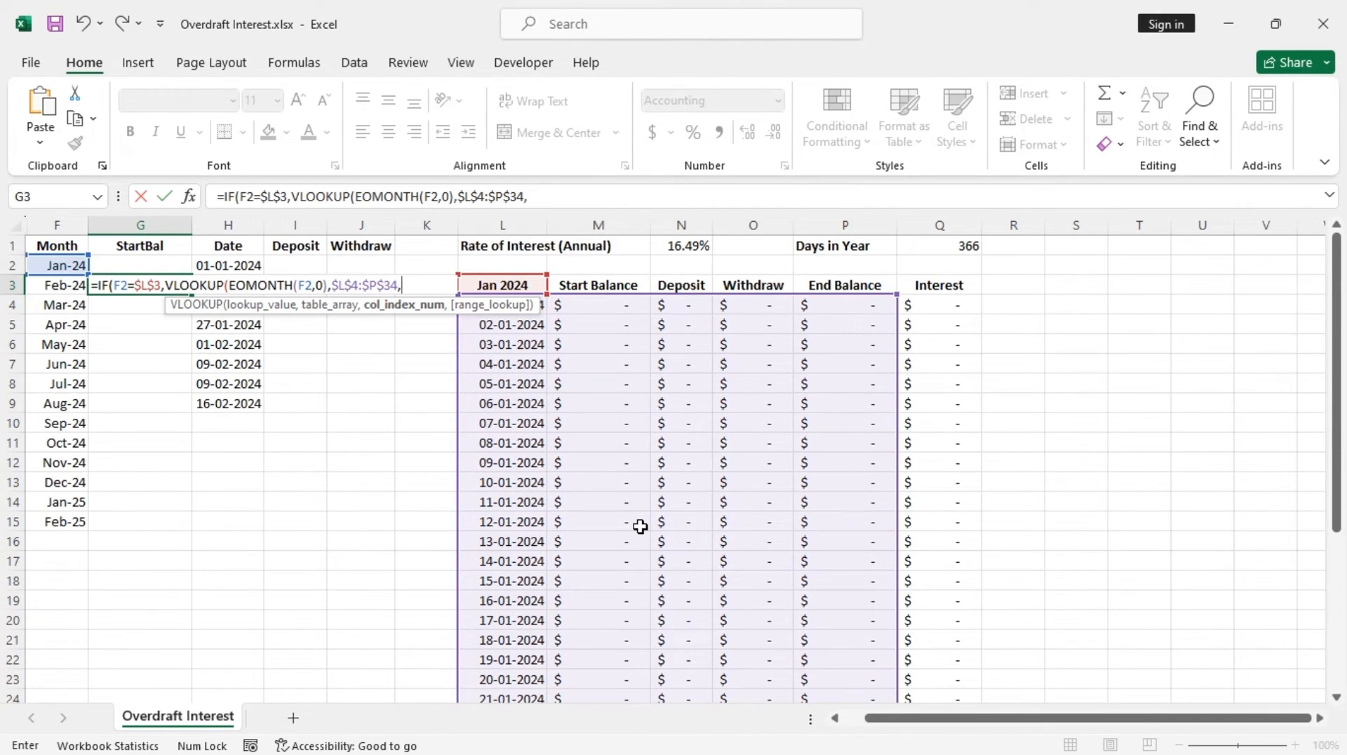
type("5,")
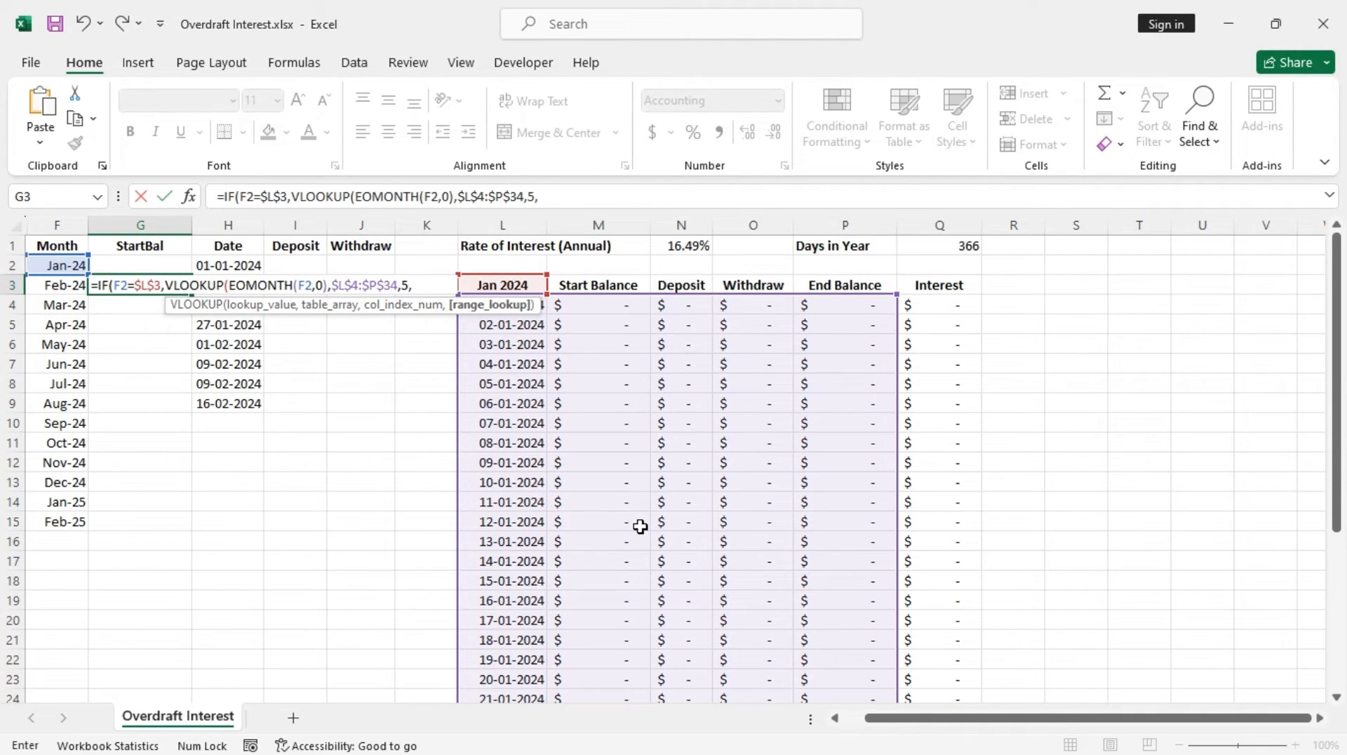
key("Down")
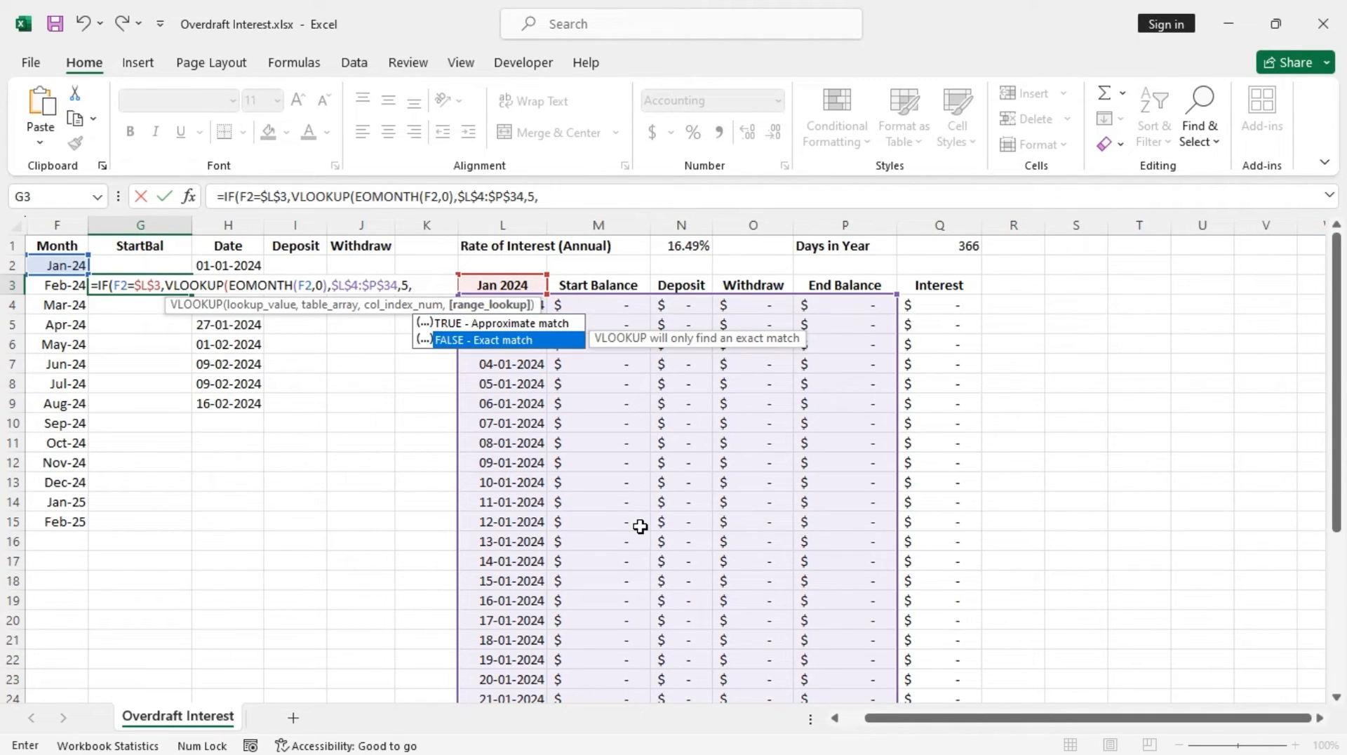
key("Tab")
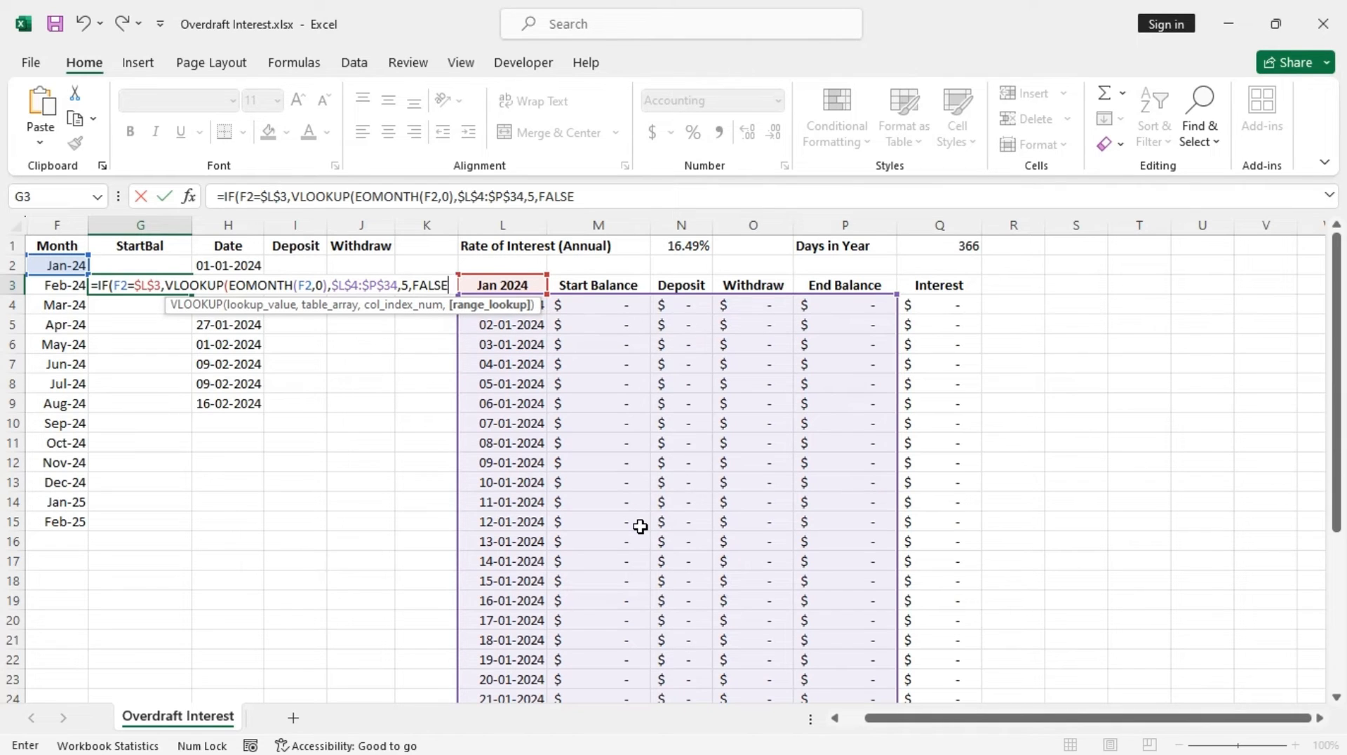
type(")")
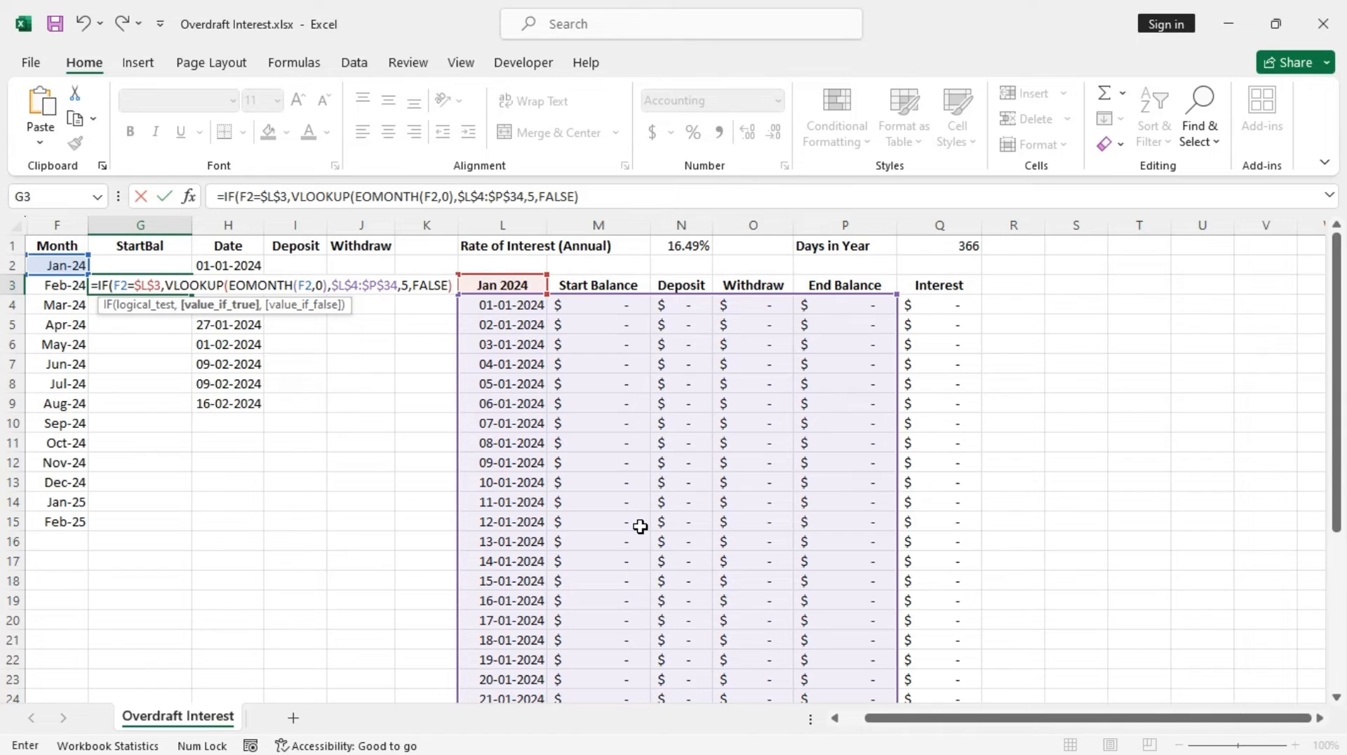
type("+")
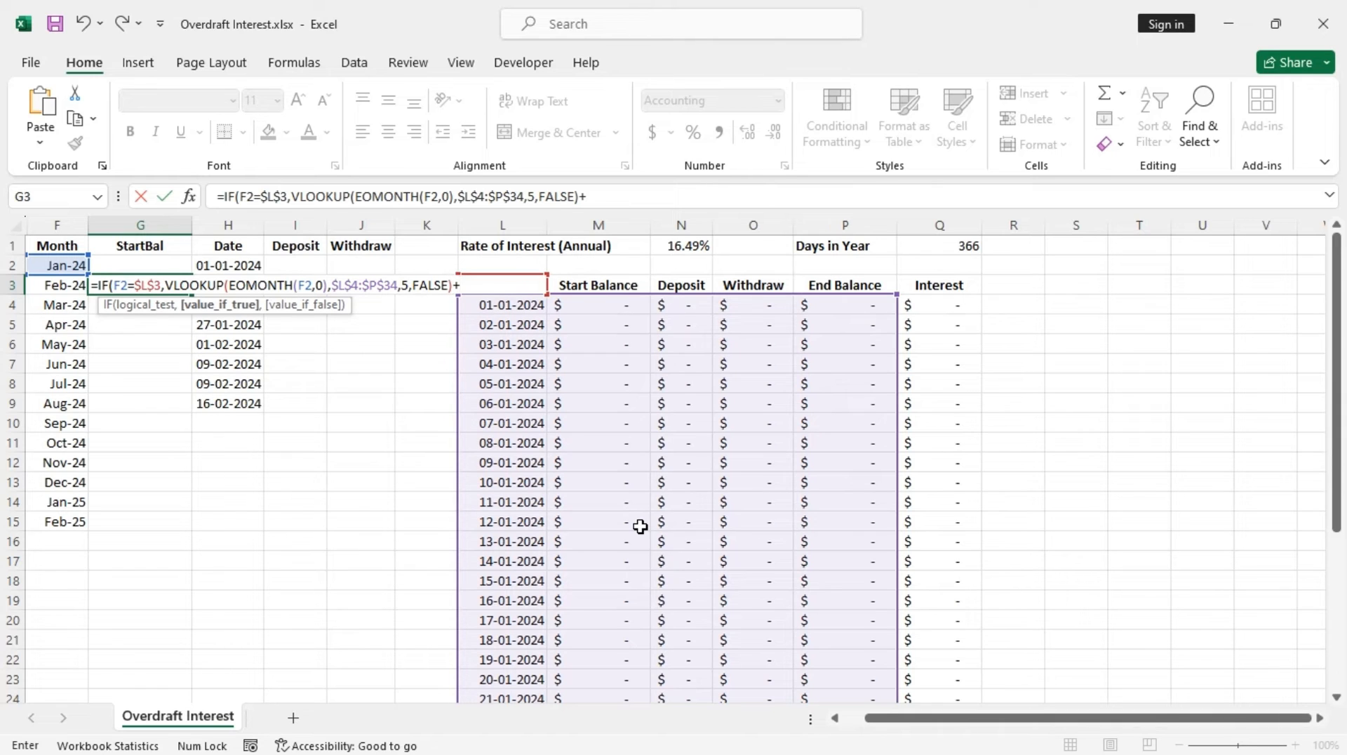
Finish G3's formula by adding the locked interest total $Q$35 and using G3 as the value if false, then enter it
scroll(639, 527, "down", 7)
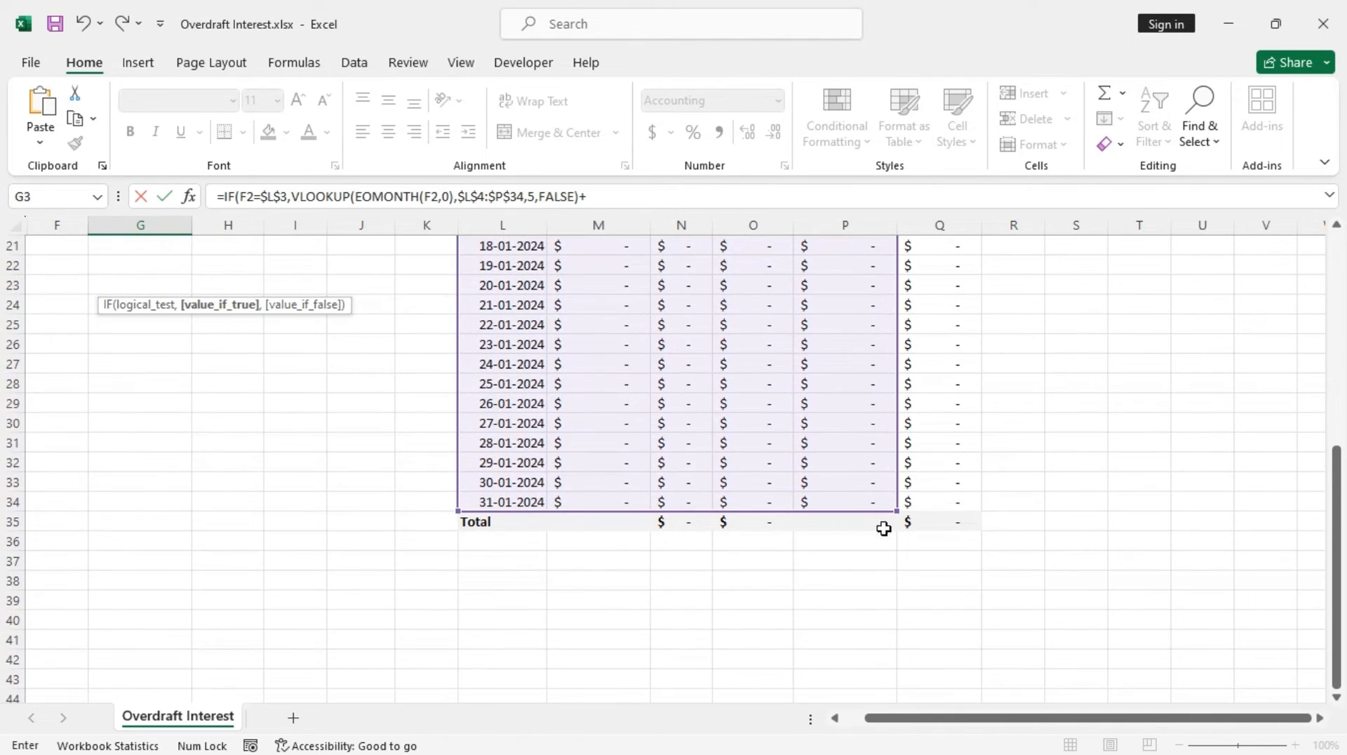
left_click(944, 522)
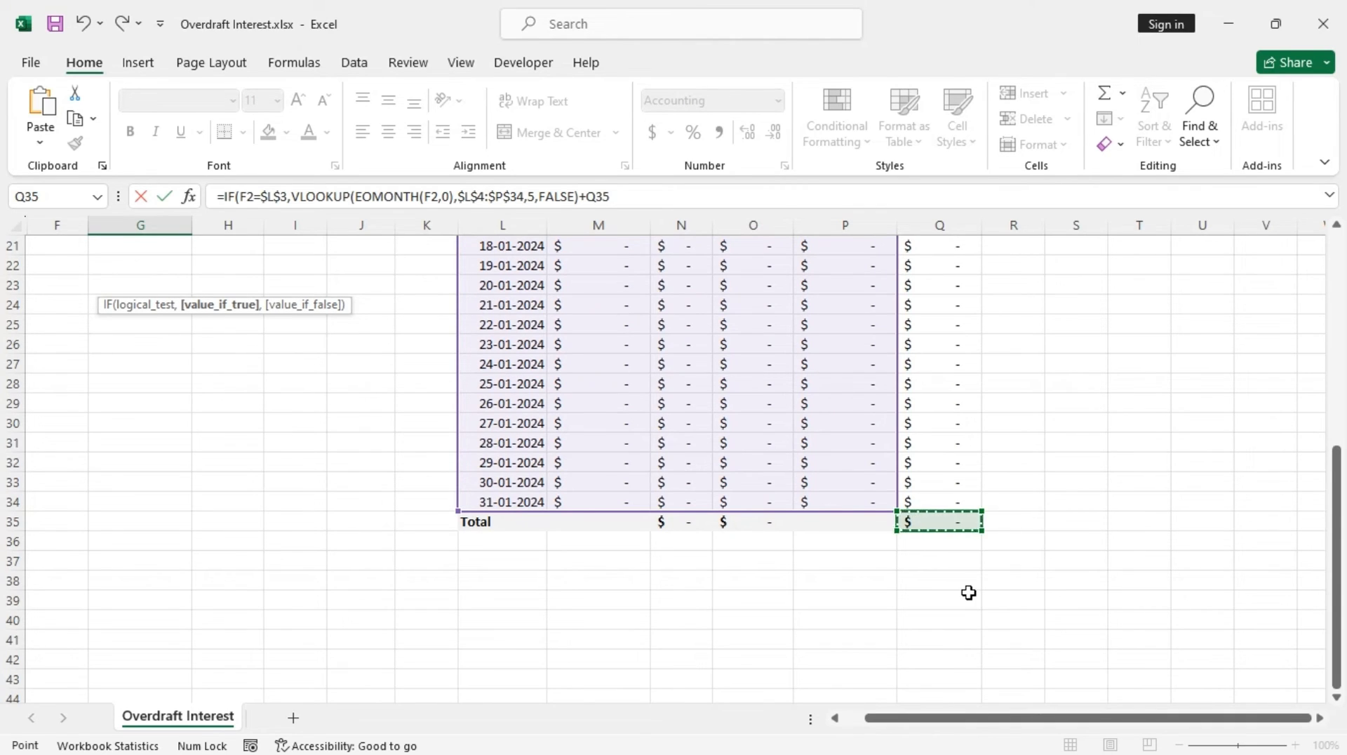
key("F4")
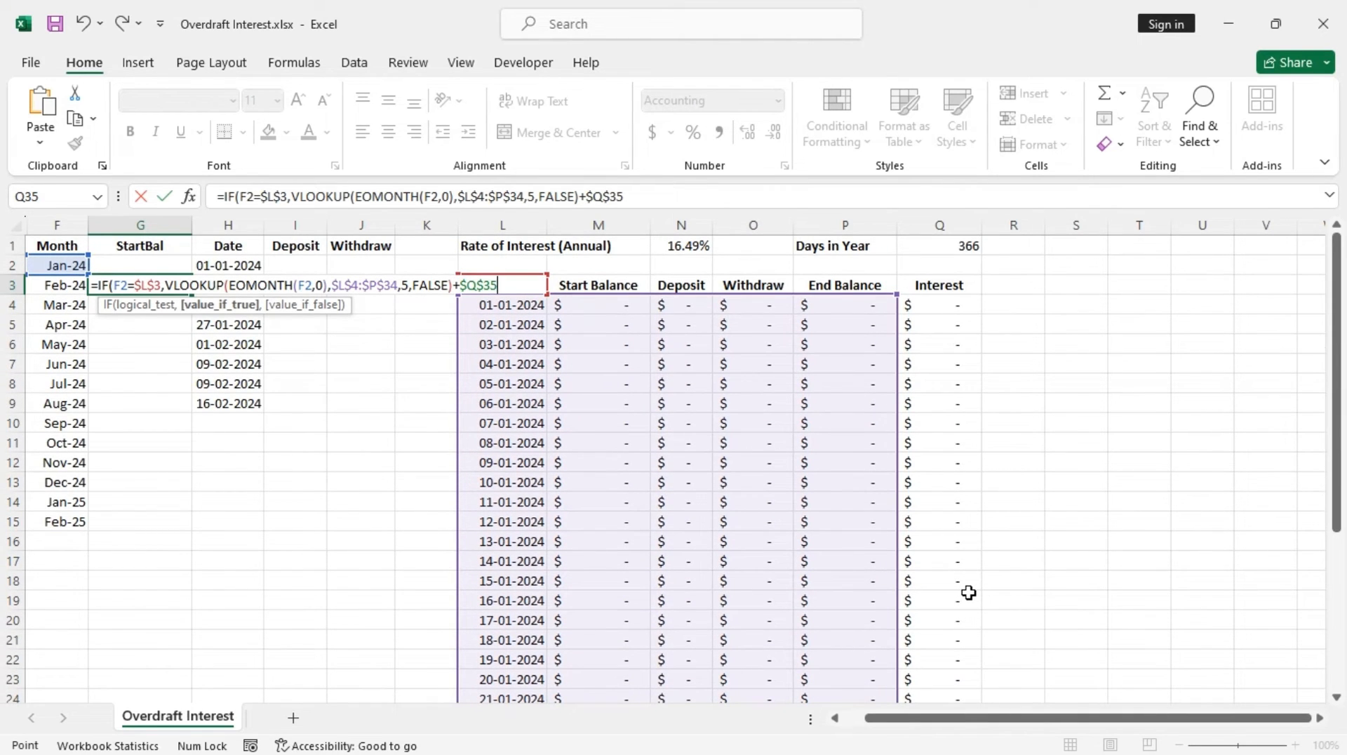
type(",")
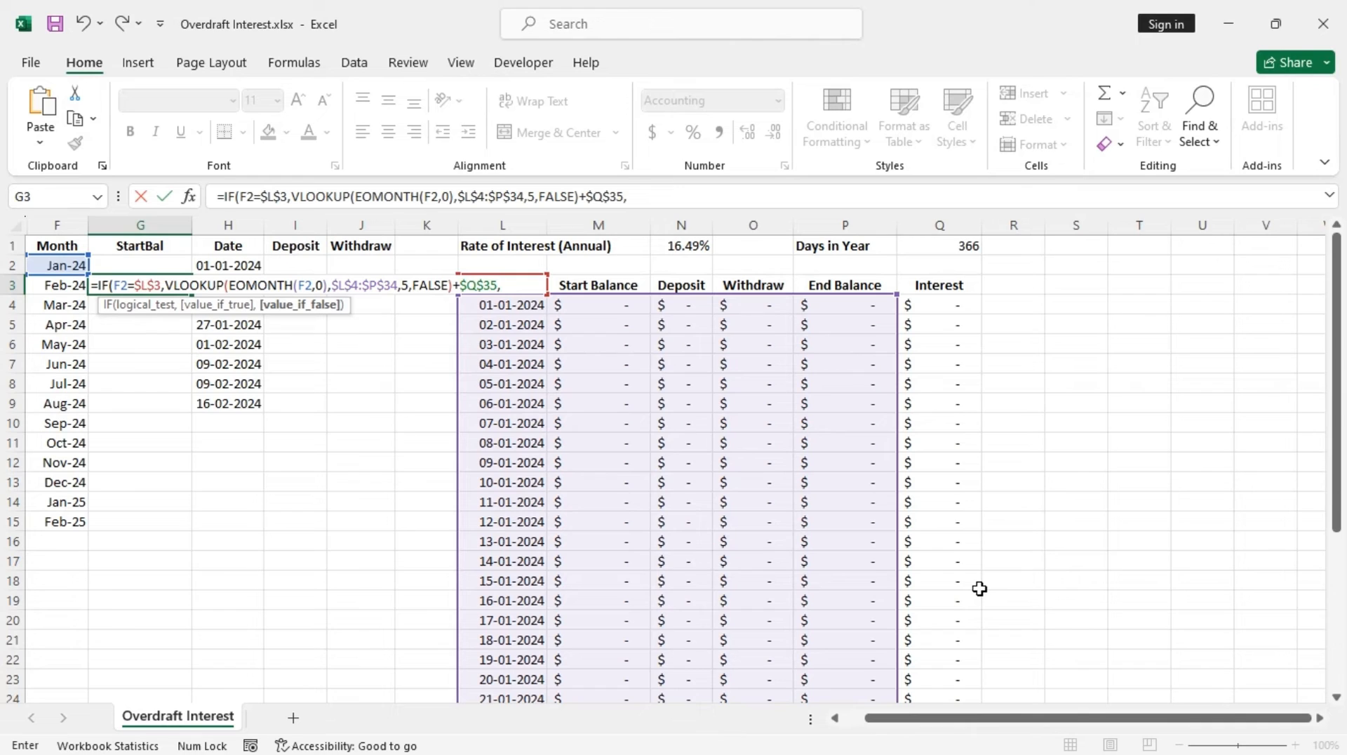
type("G")
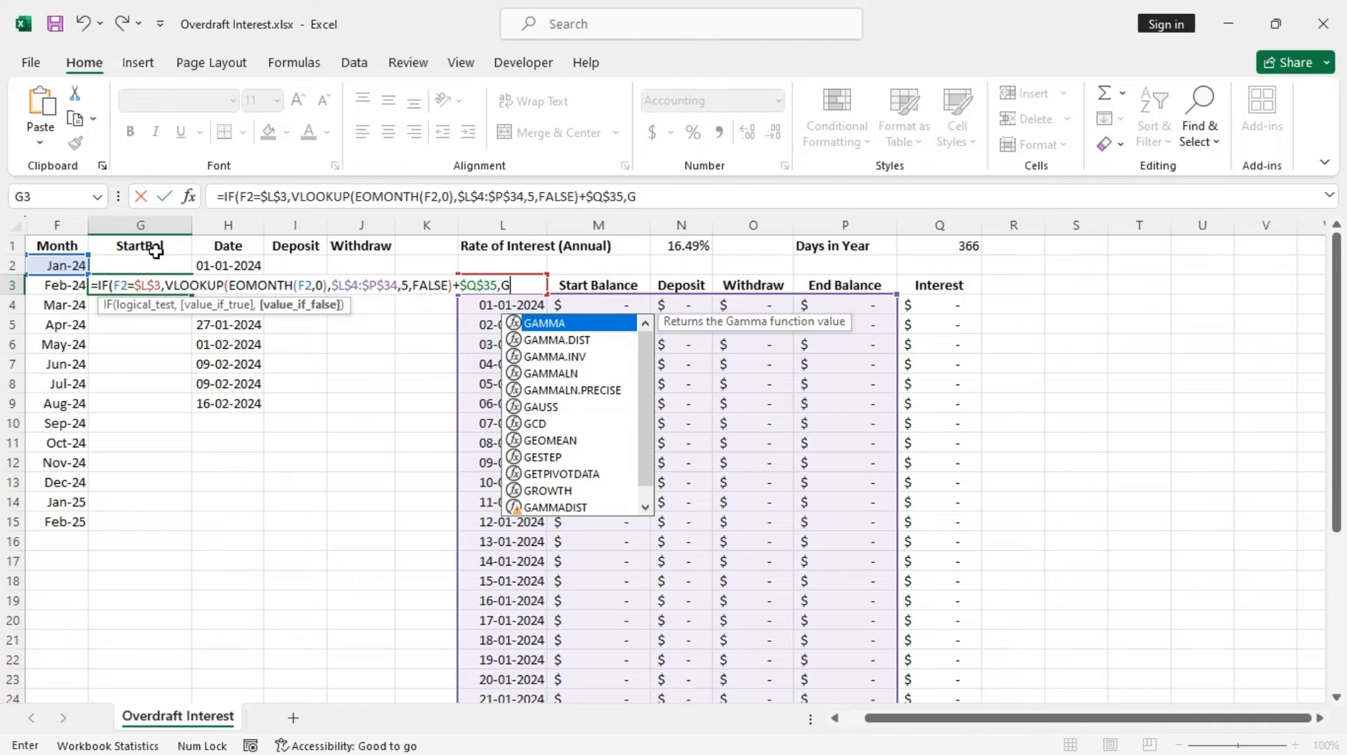
type("3")
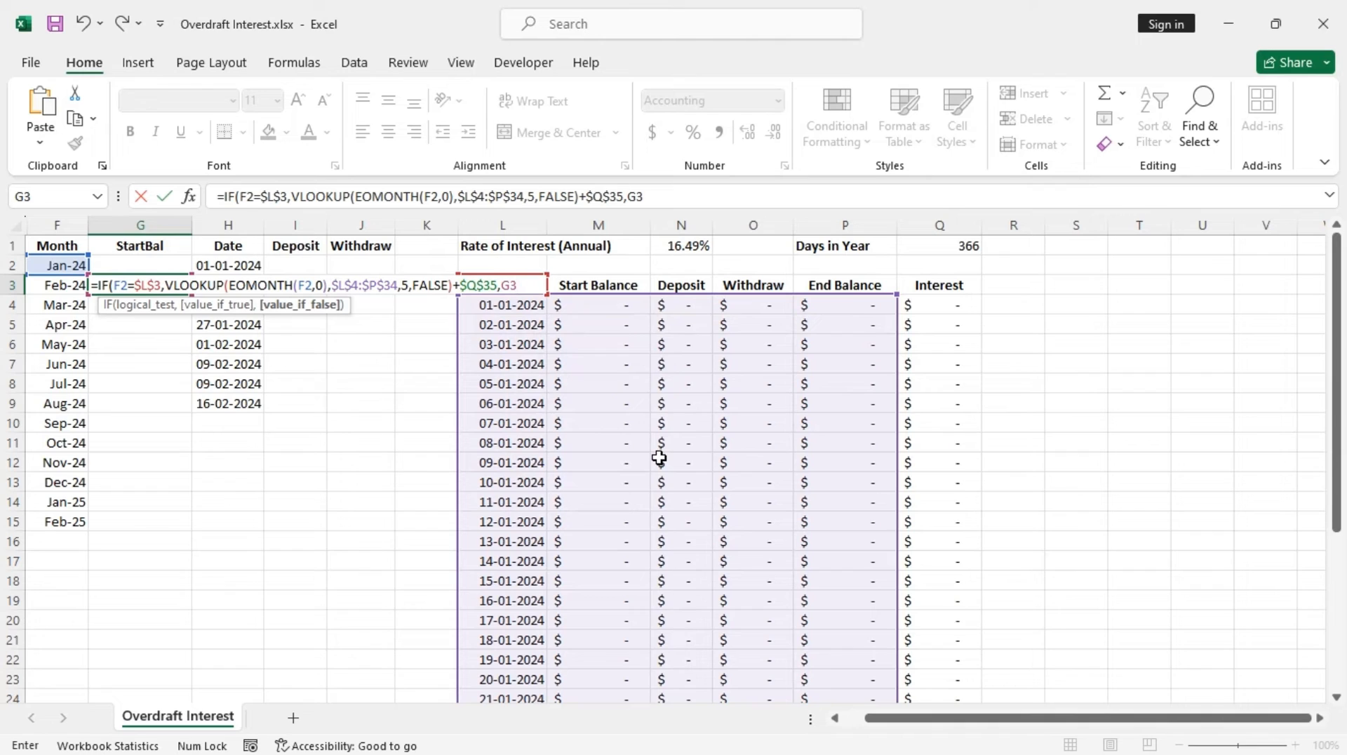
type(")")
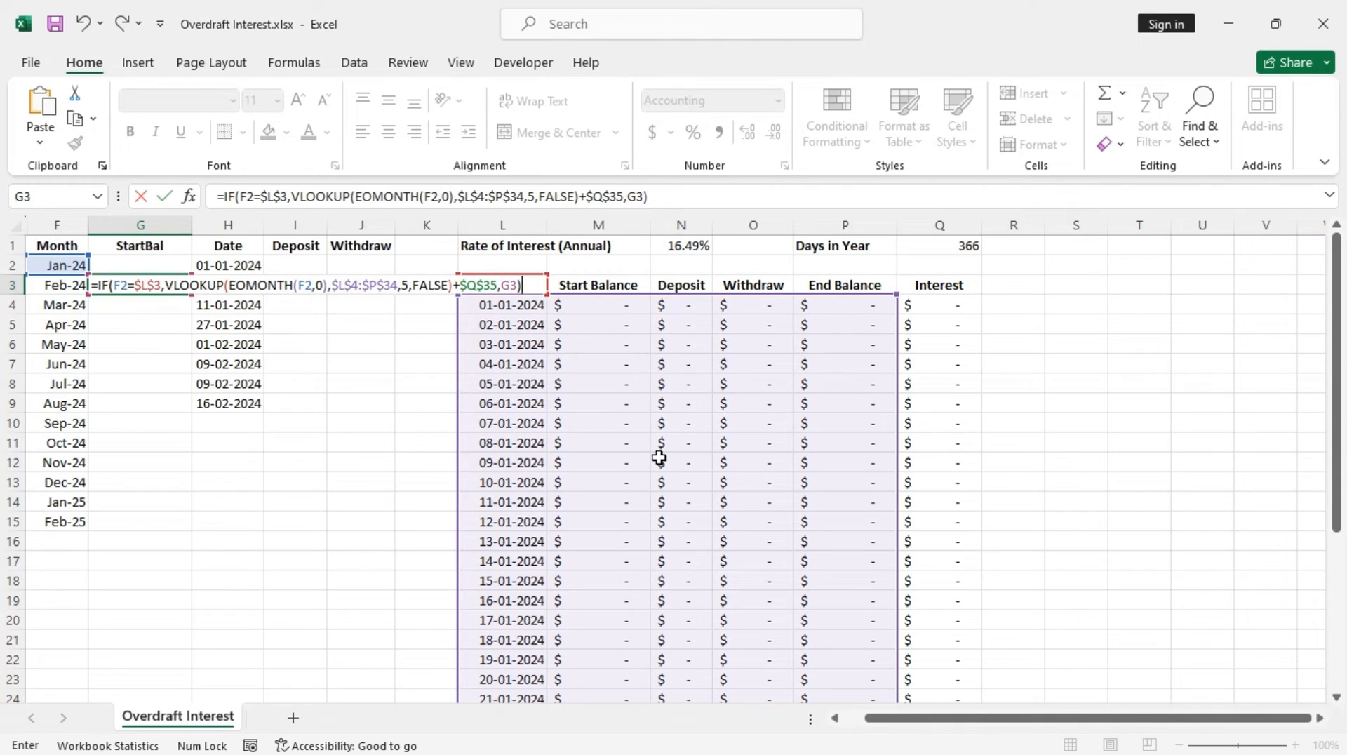
key("Return")
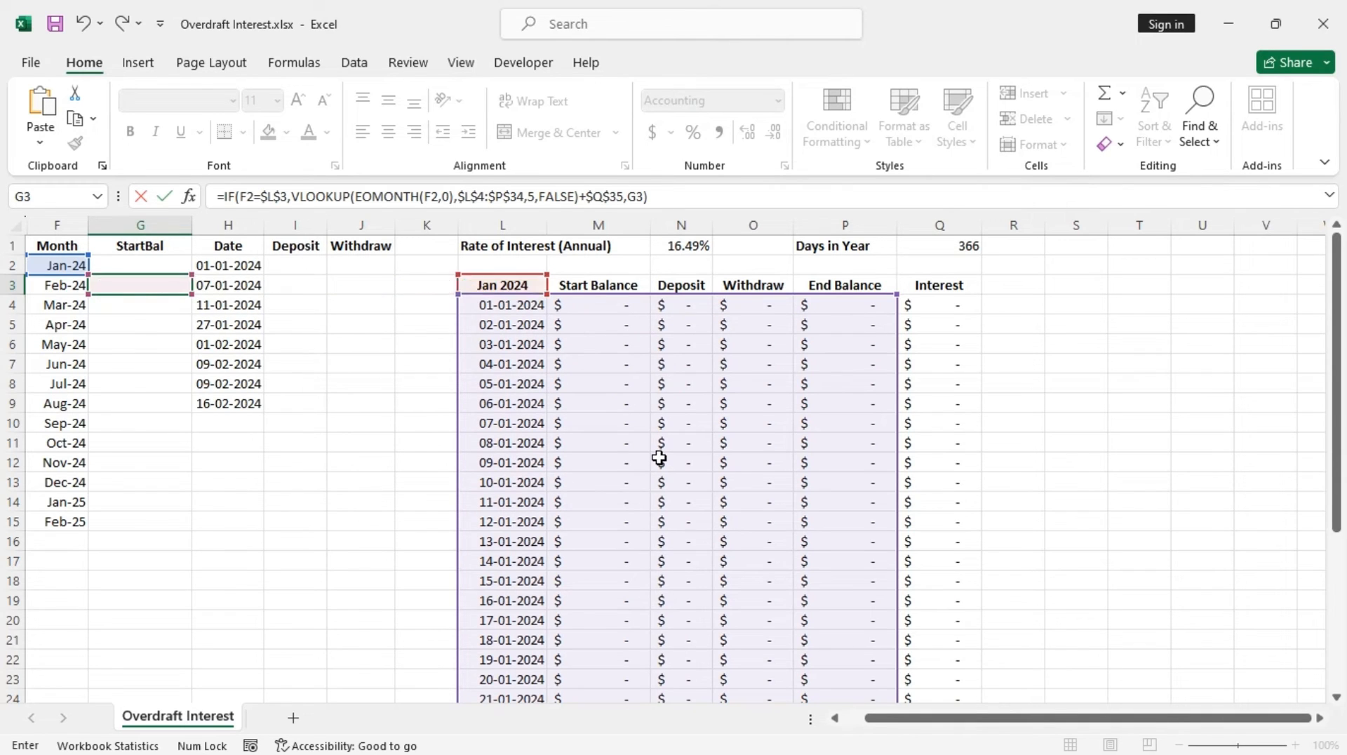
Fill the StartBal formula from G3 down to G15
left_click(158, 287)
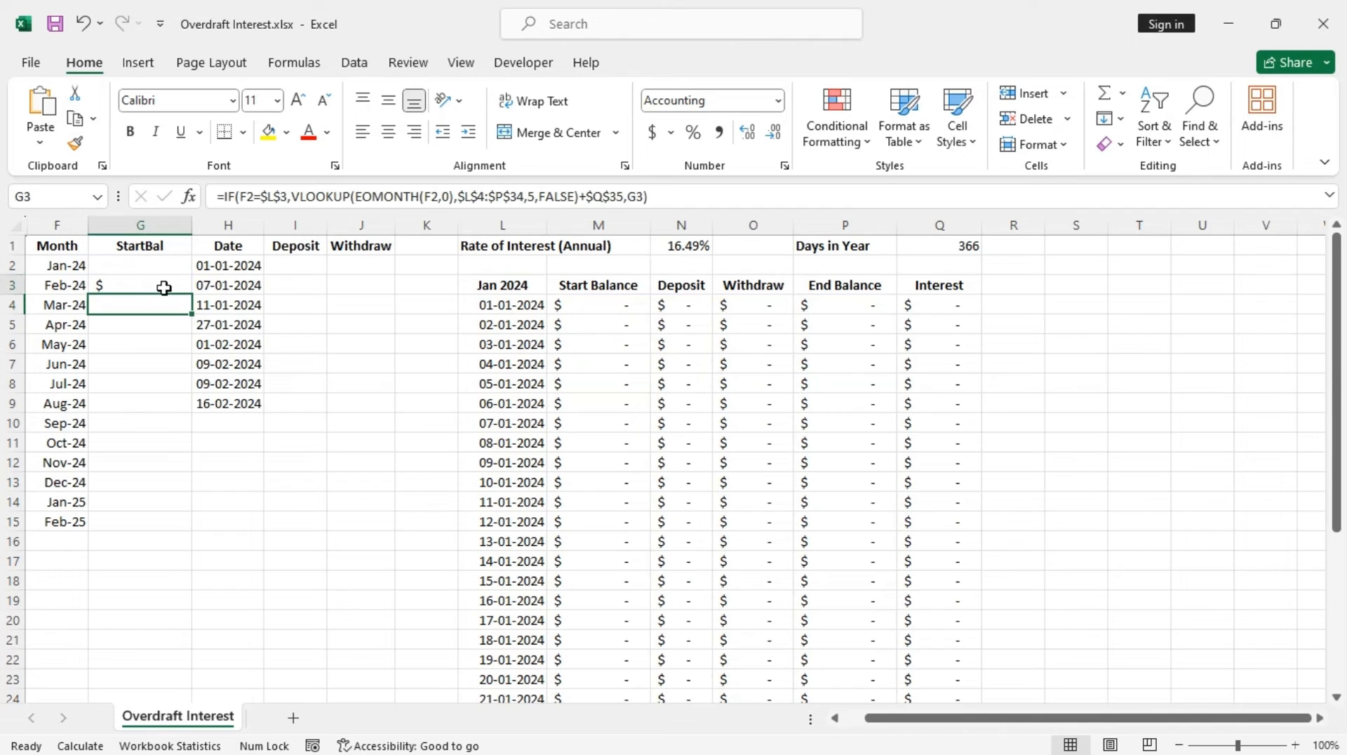
double_click(190, 298)
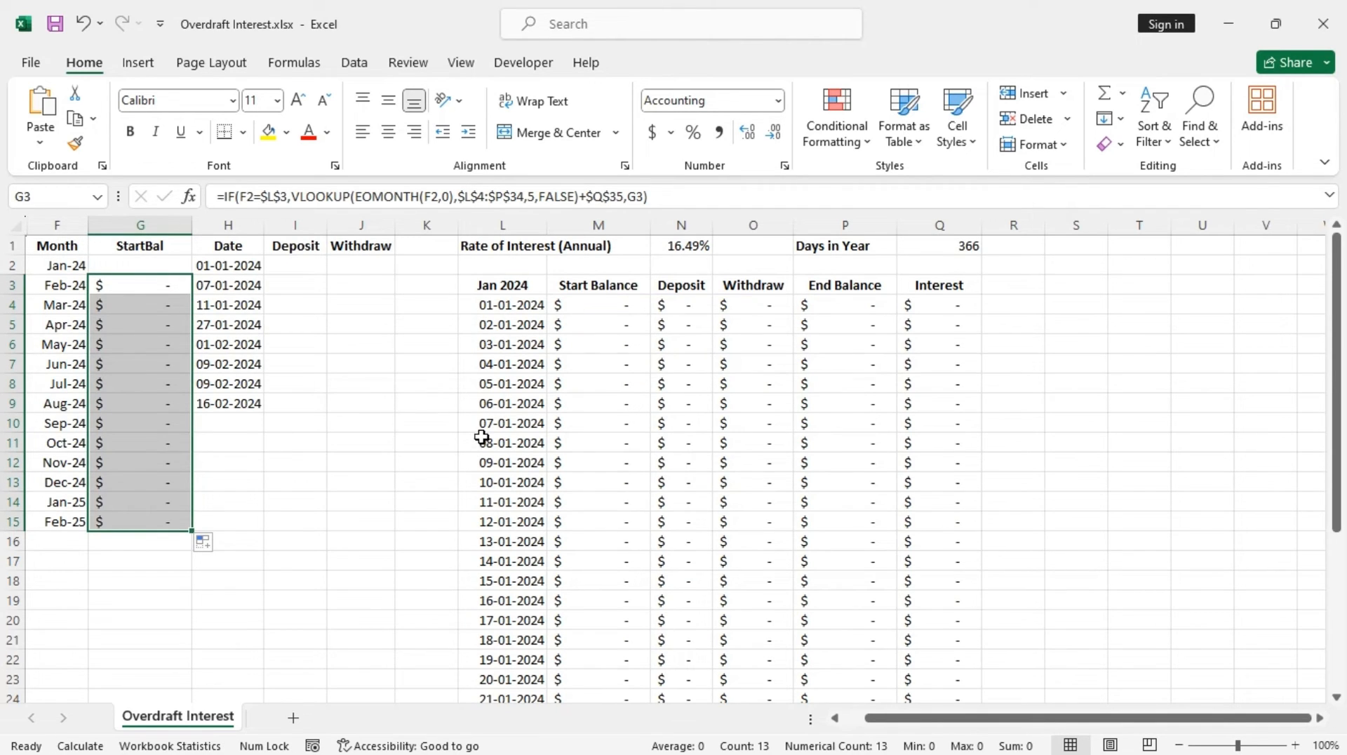
left_click(523, 63)
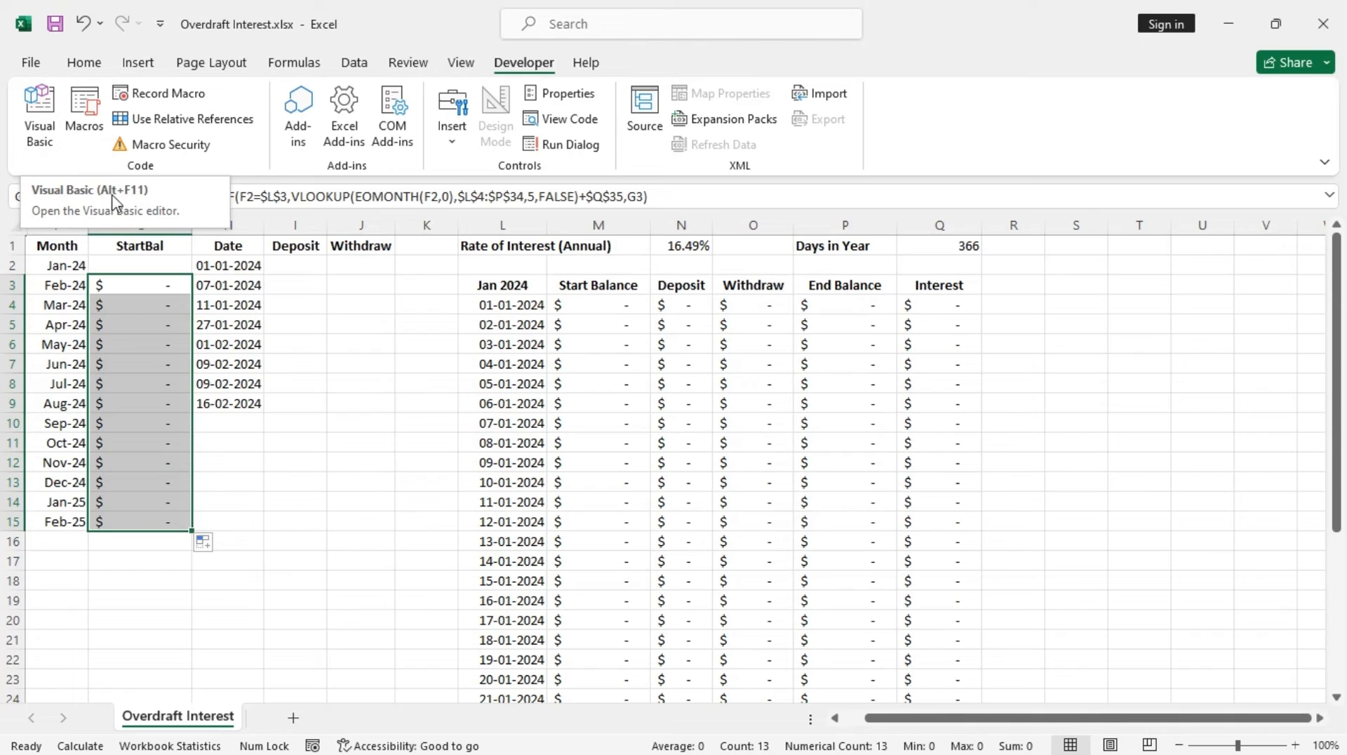
Open the sheet's code window and create a Worksheet Change event procedure
right_click(179, 719)
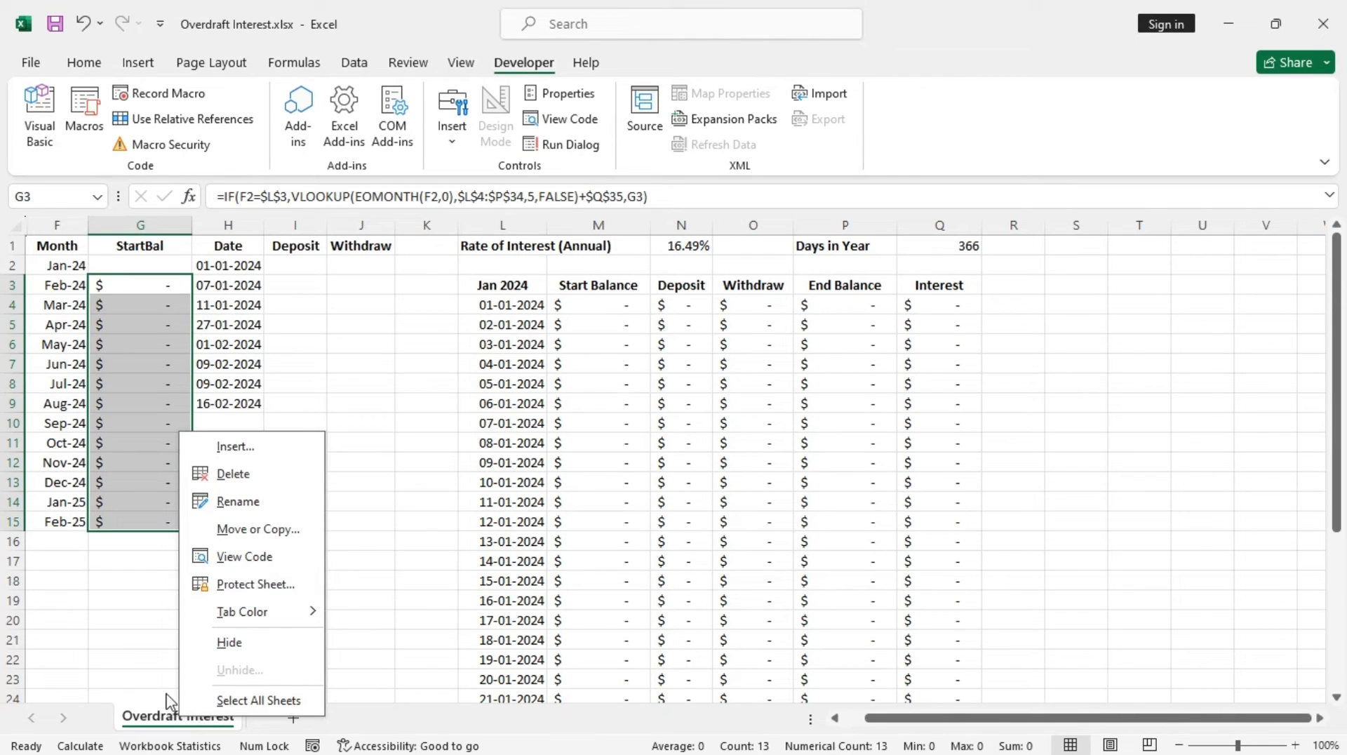
left_click(267, 556)
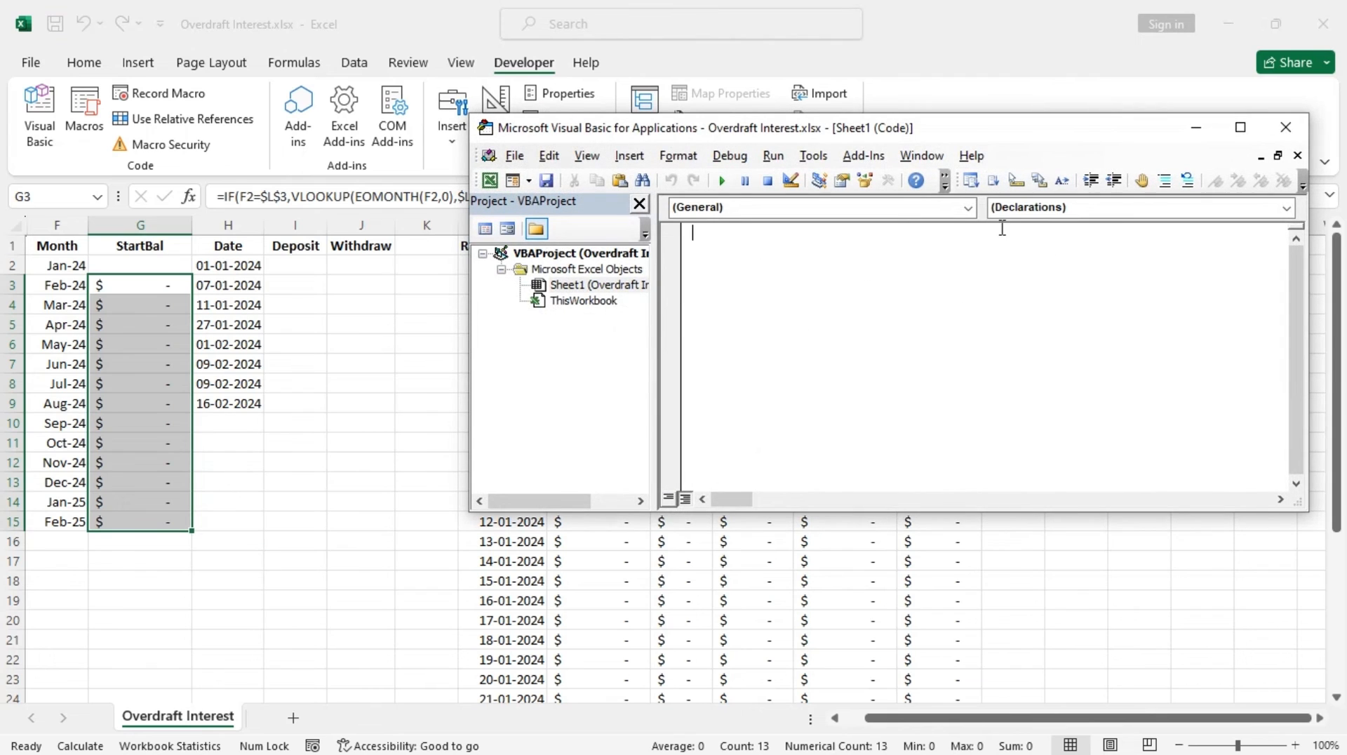
left_click(968, 208)
left_click(867, 246)
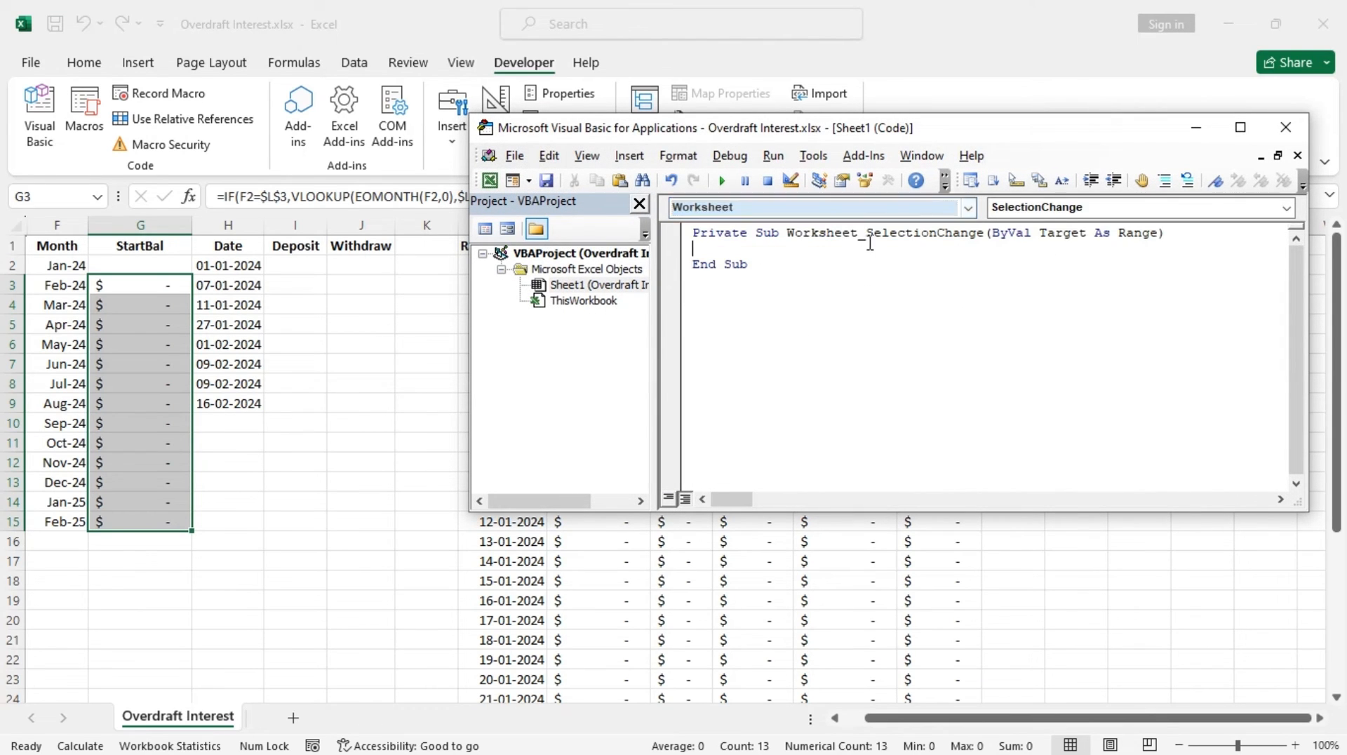
left_click(1286, 207)
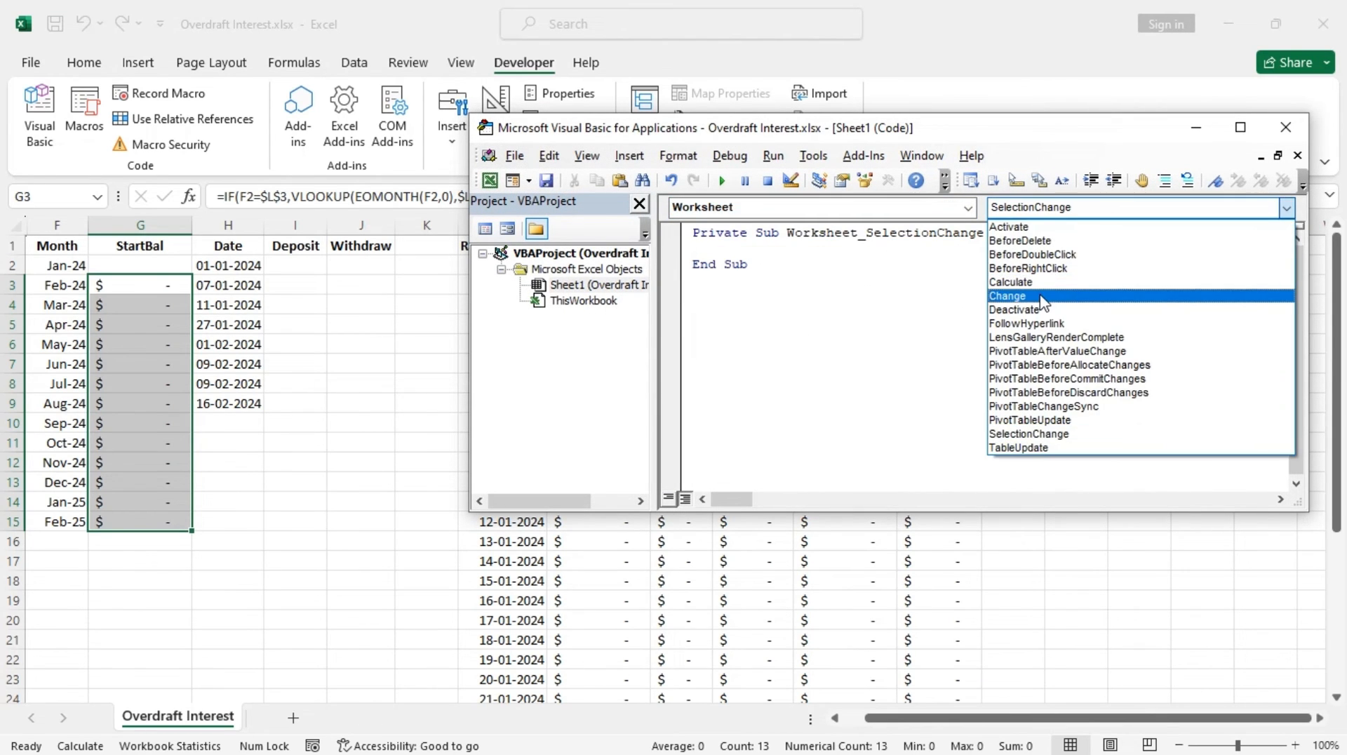
left_click(1032, 302)
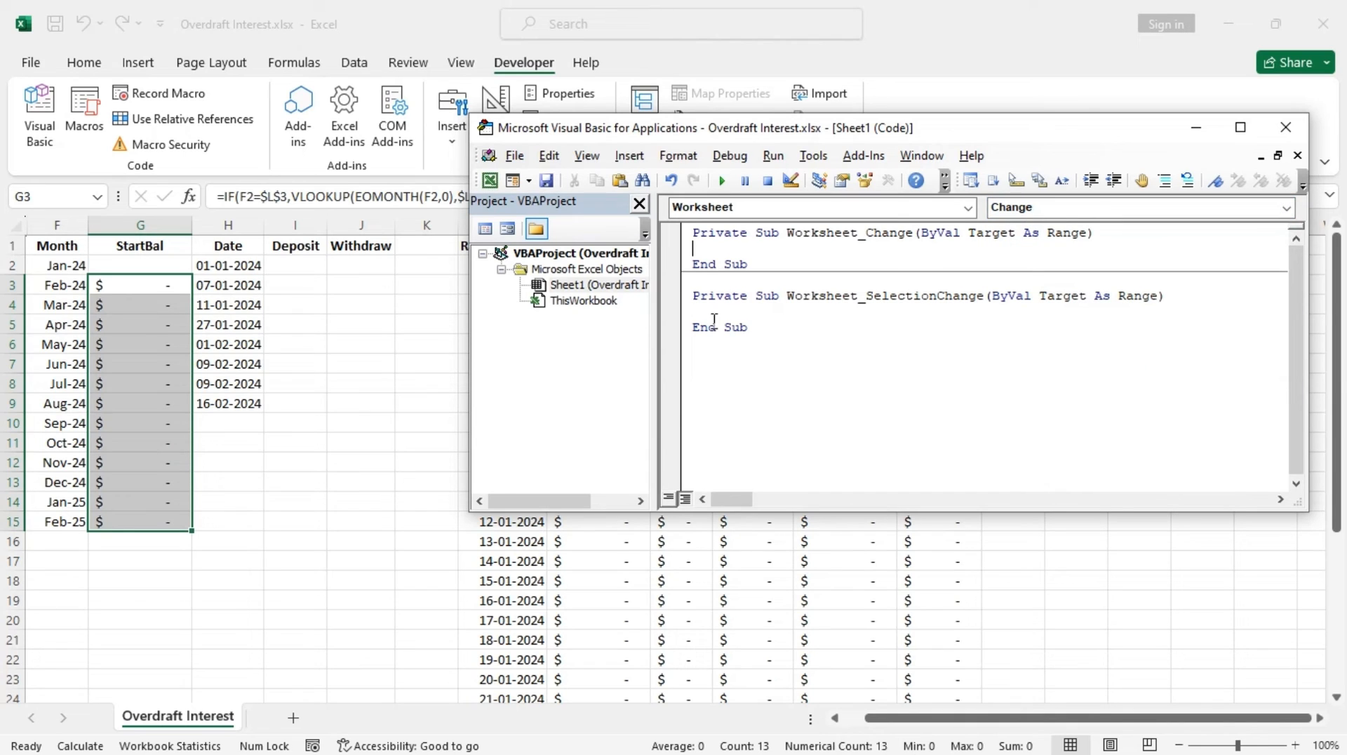
Delete the unused Worksheet_SelectionChange procedure from the code window
left_click_drag(755, 327, 697, 293)
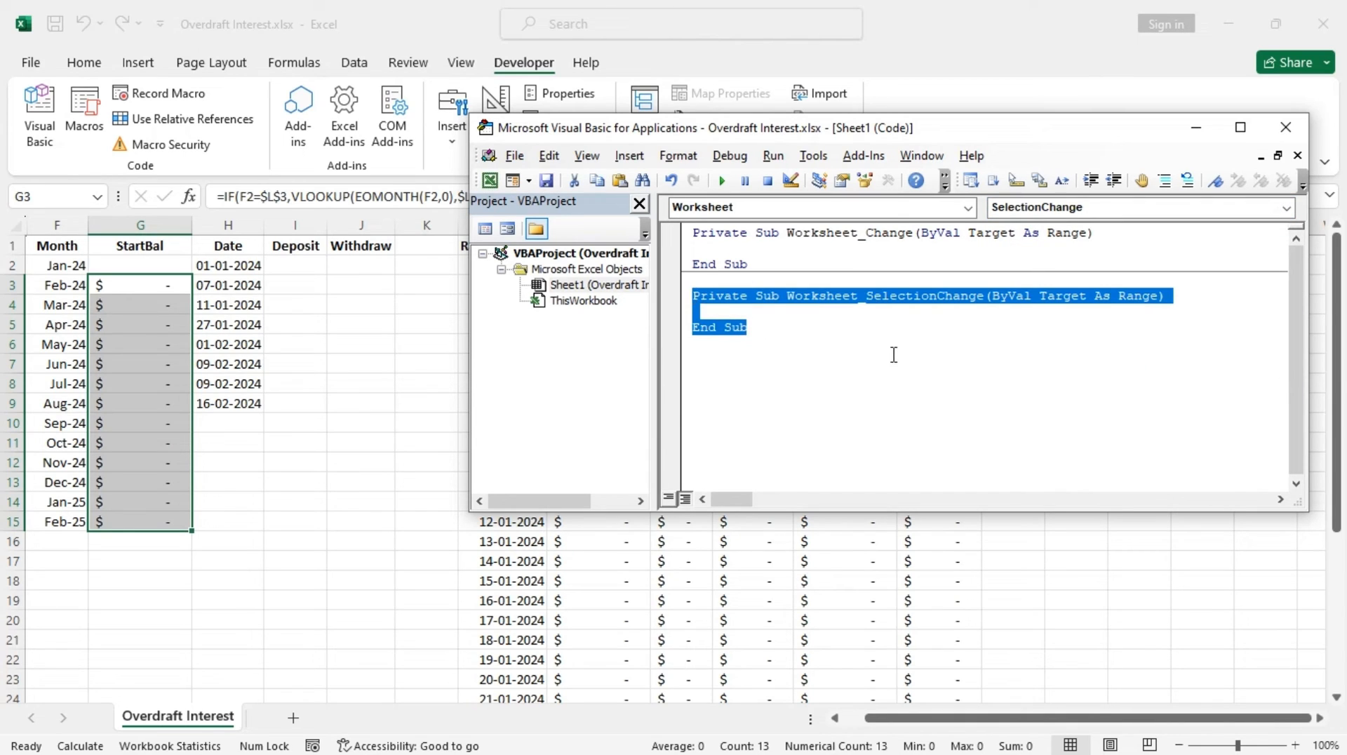
key("BackSpace")
key("BackSpace")
left_click(714, 253)
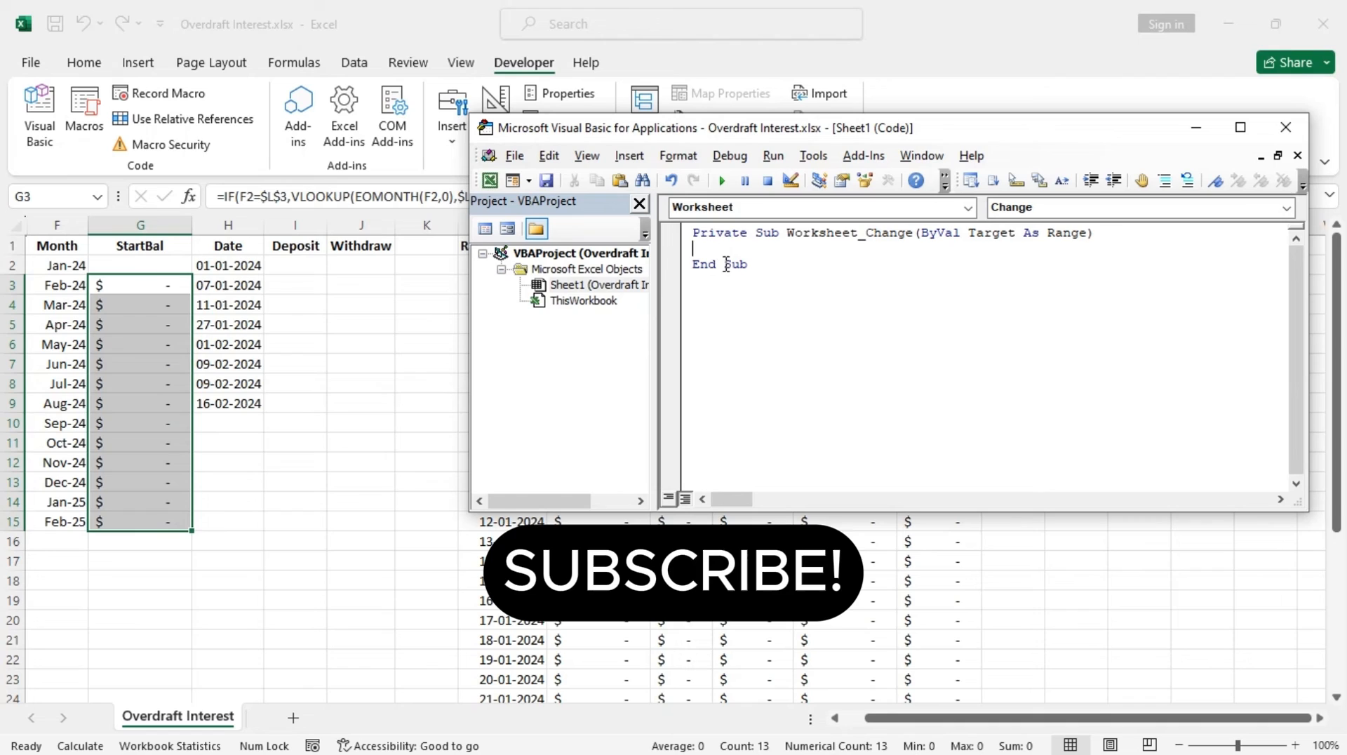
Add the line Worksheets(1).Calculate inside the Worksheet_Change procedure
key("Return")
key("Return")
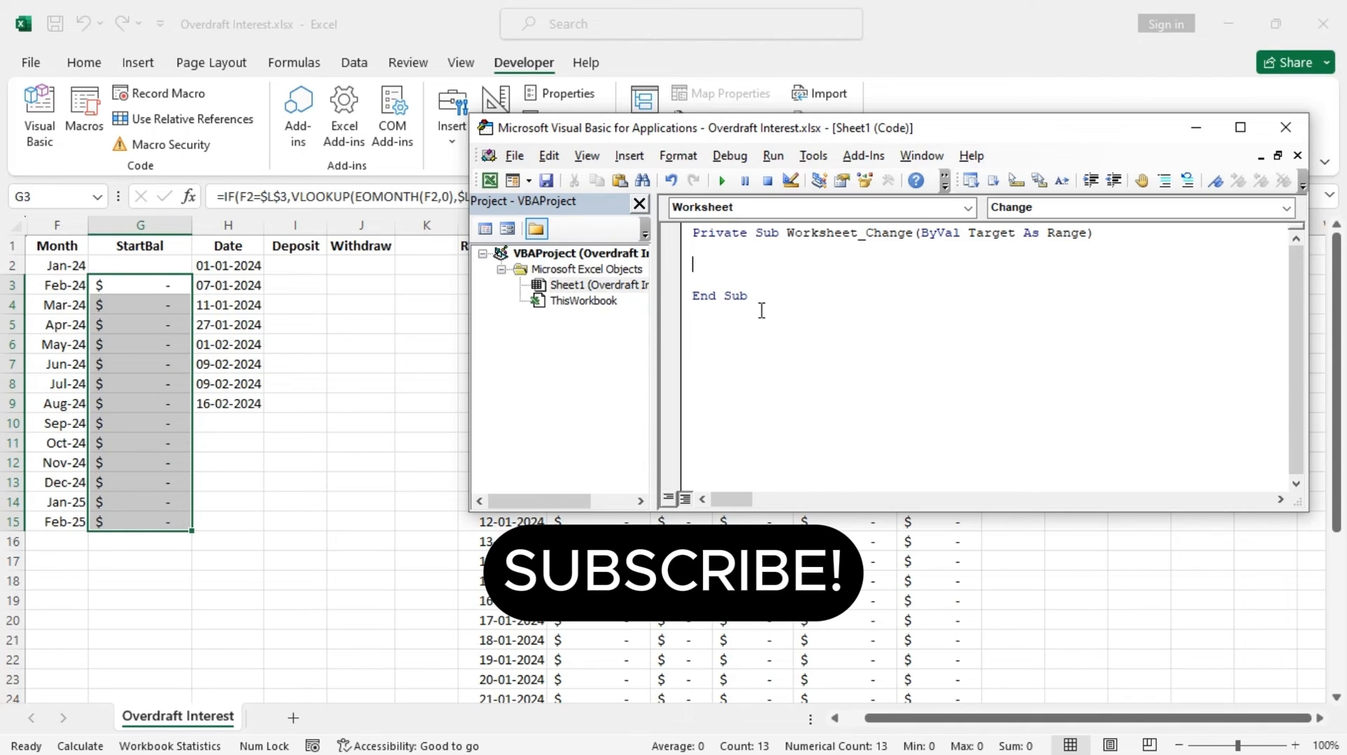
type("workshee")
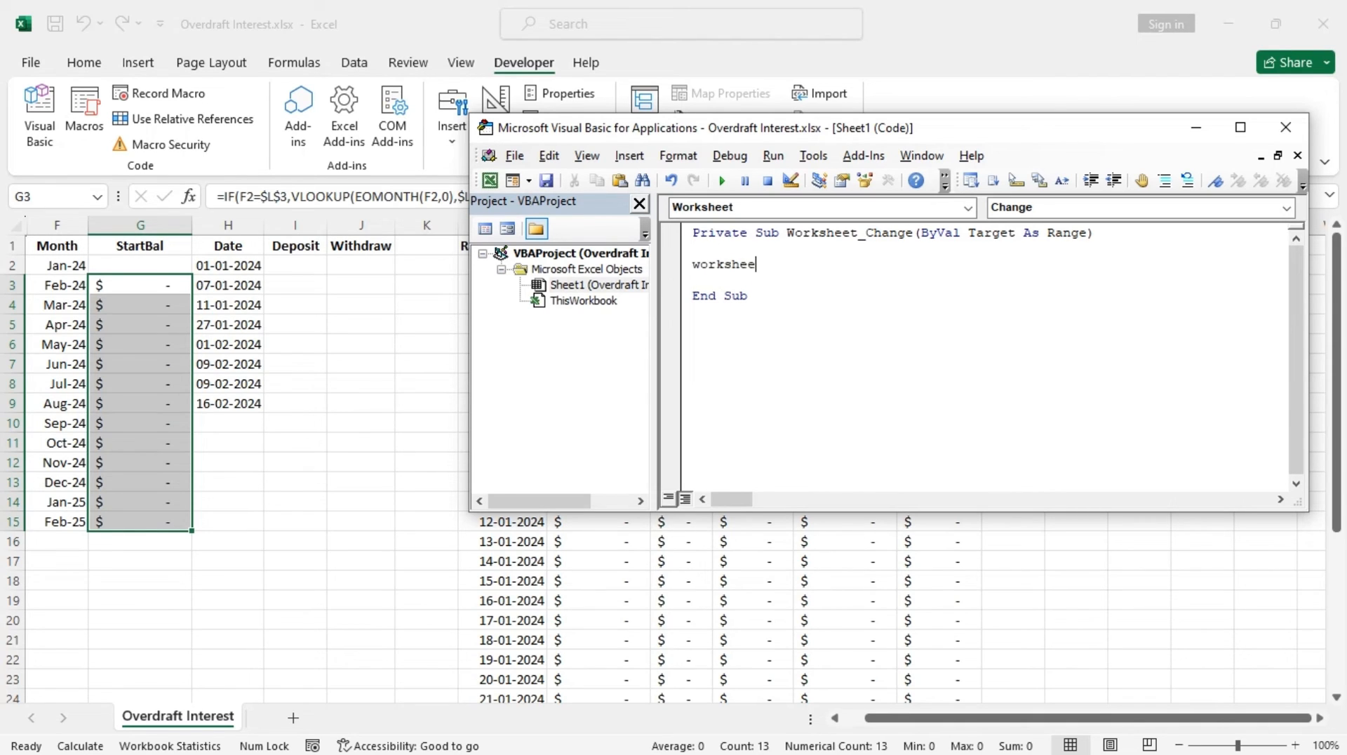
type("ts(")
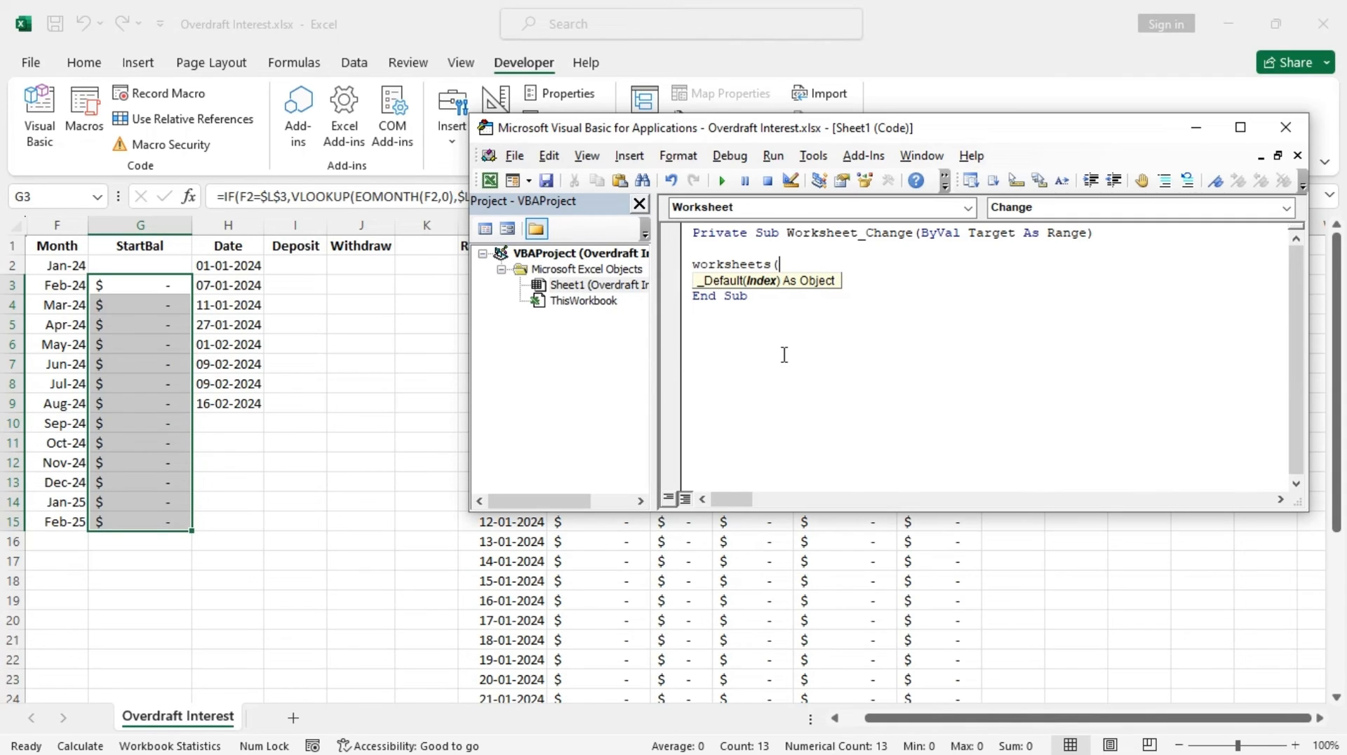
type("1).calculate")
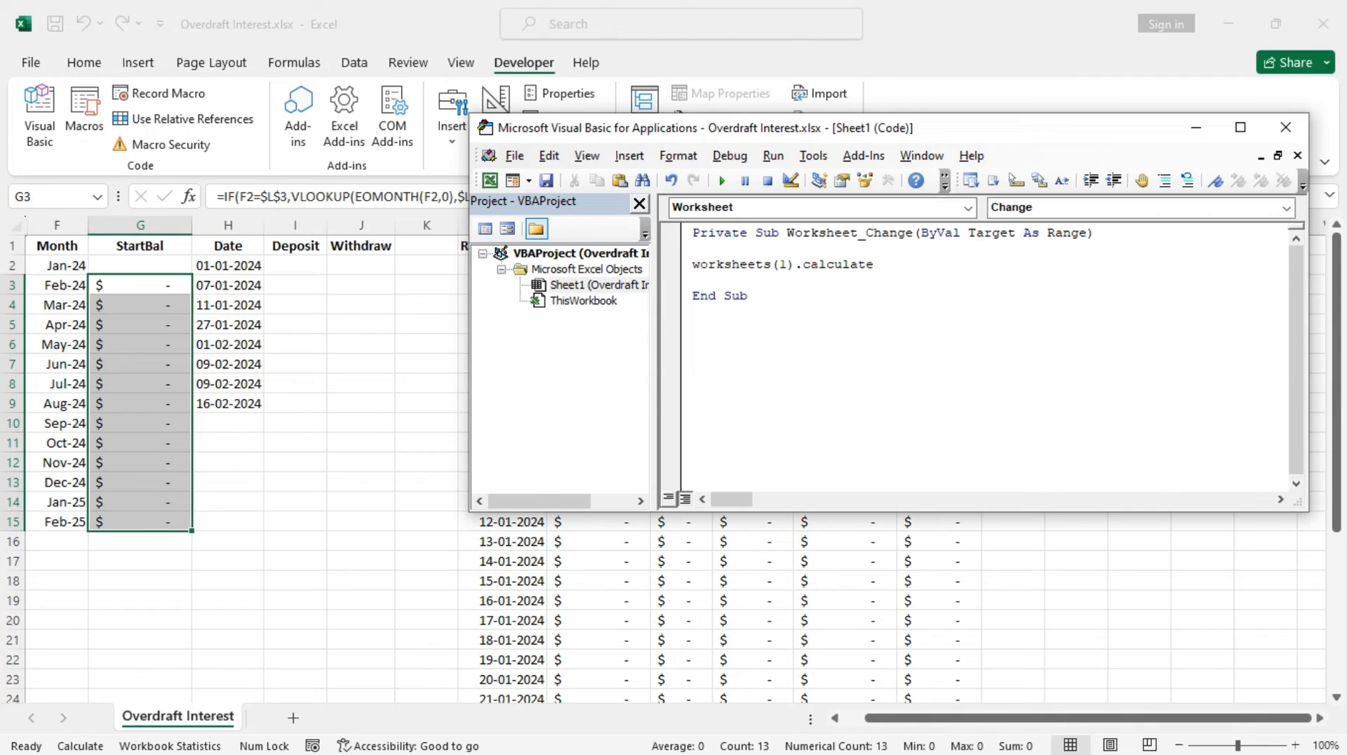
left_click(797, 335)
Save the workbook as an Excel Macro-Enabled Workbook named Overdraft Interest.xlsm
left_click(546, 181)
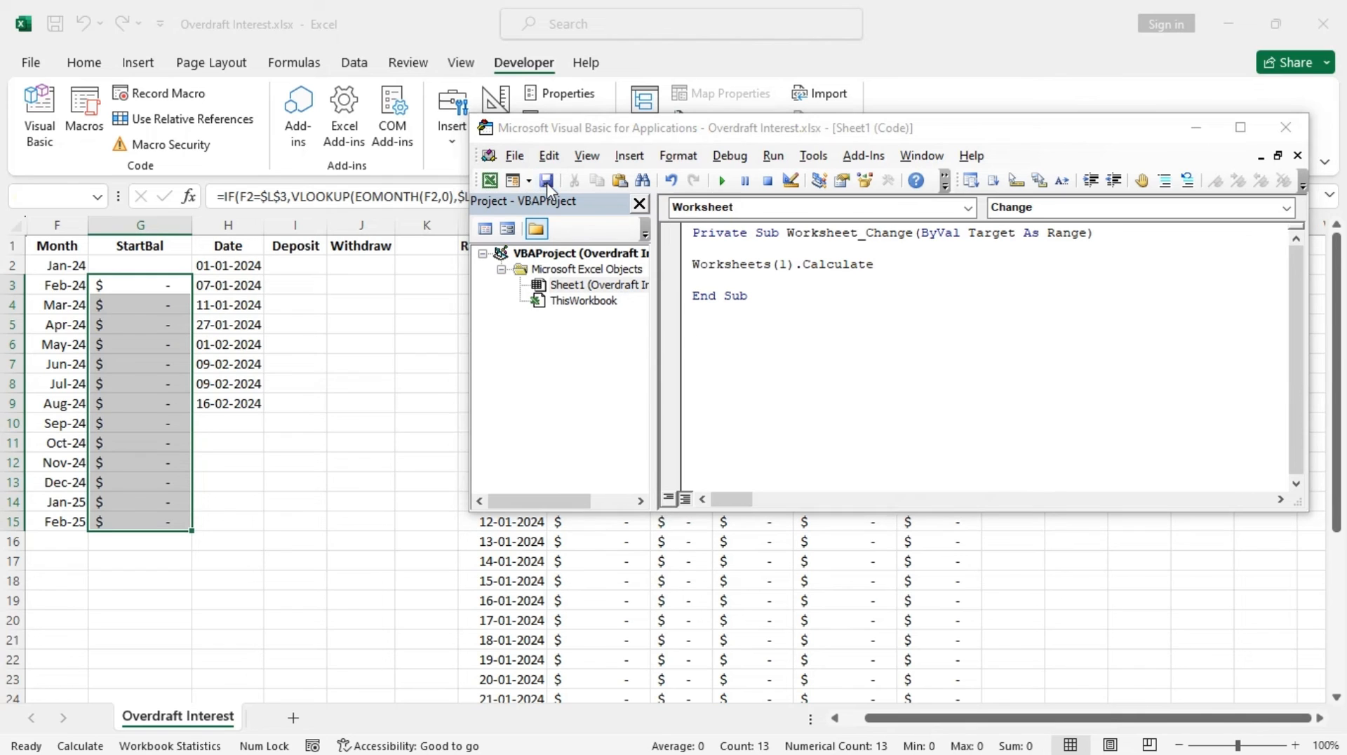
left_click(684, 472)
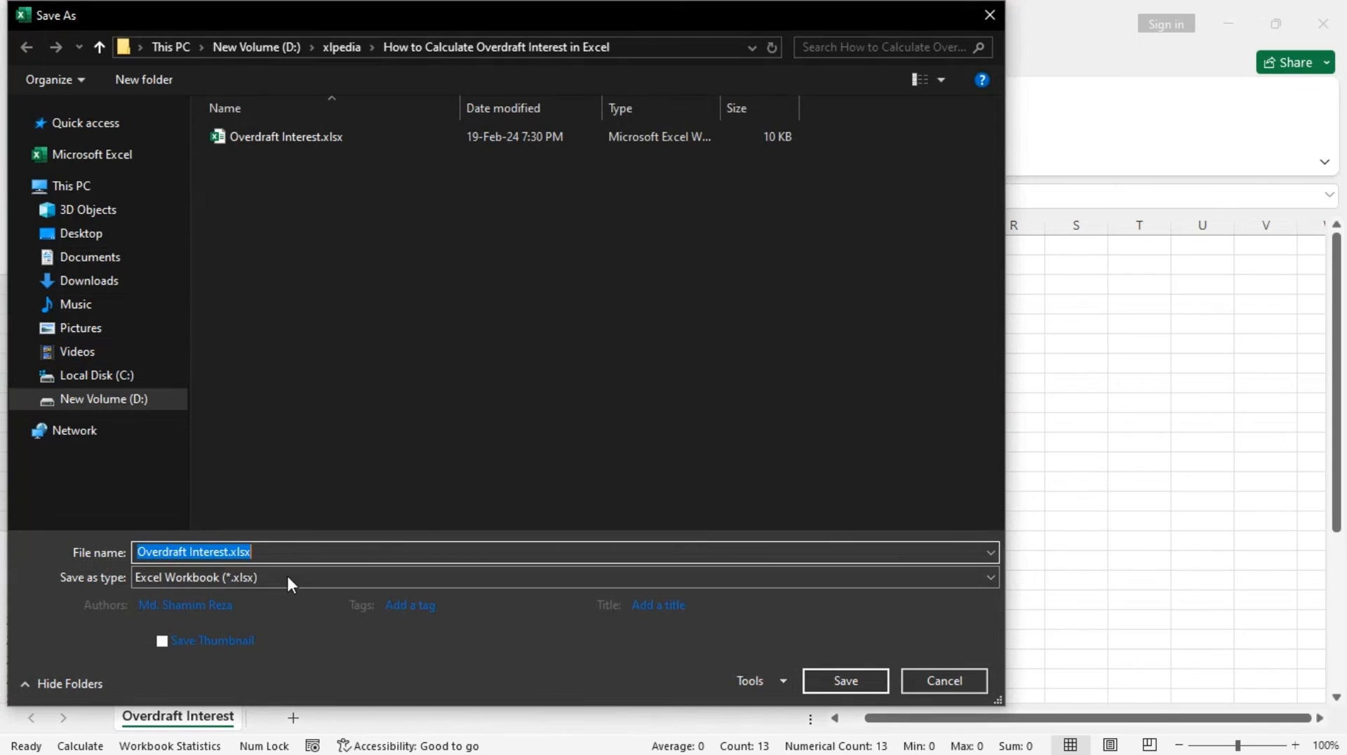
left_click(285, 577)
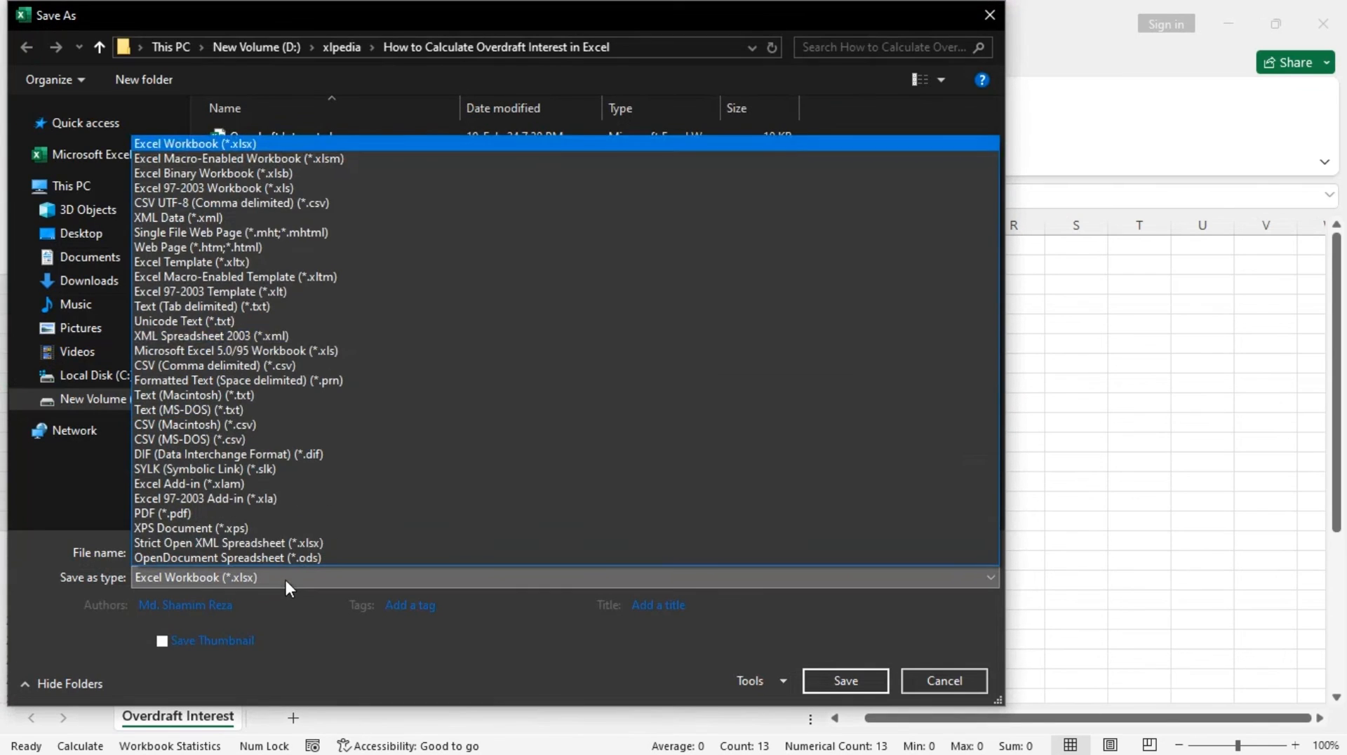
left_click(344, 157)
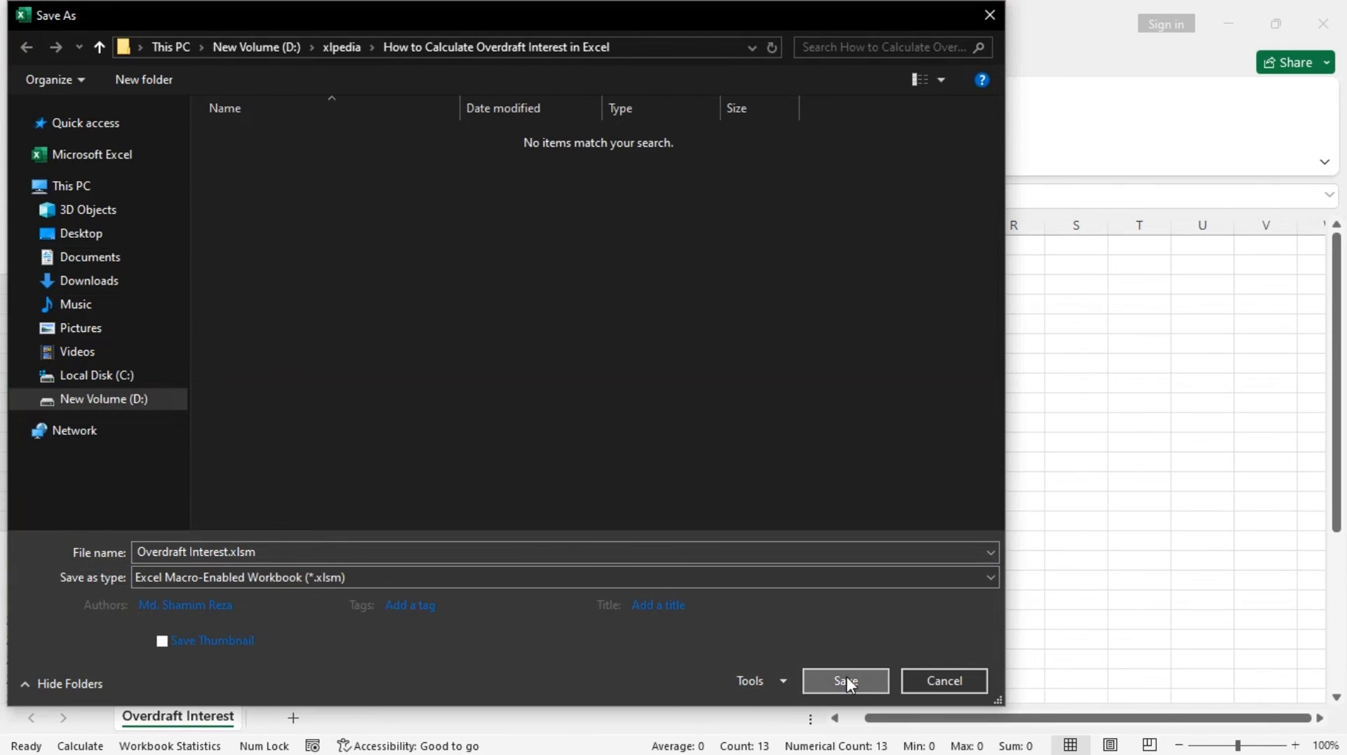
left_click(846, 679)
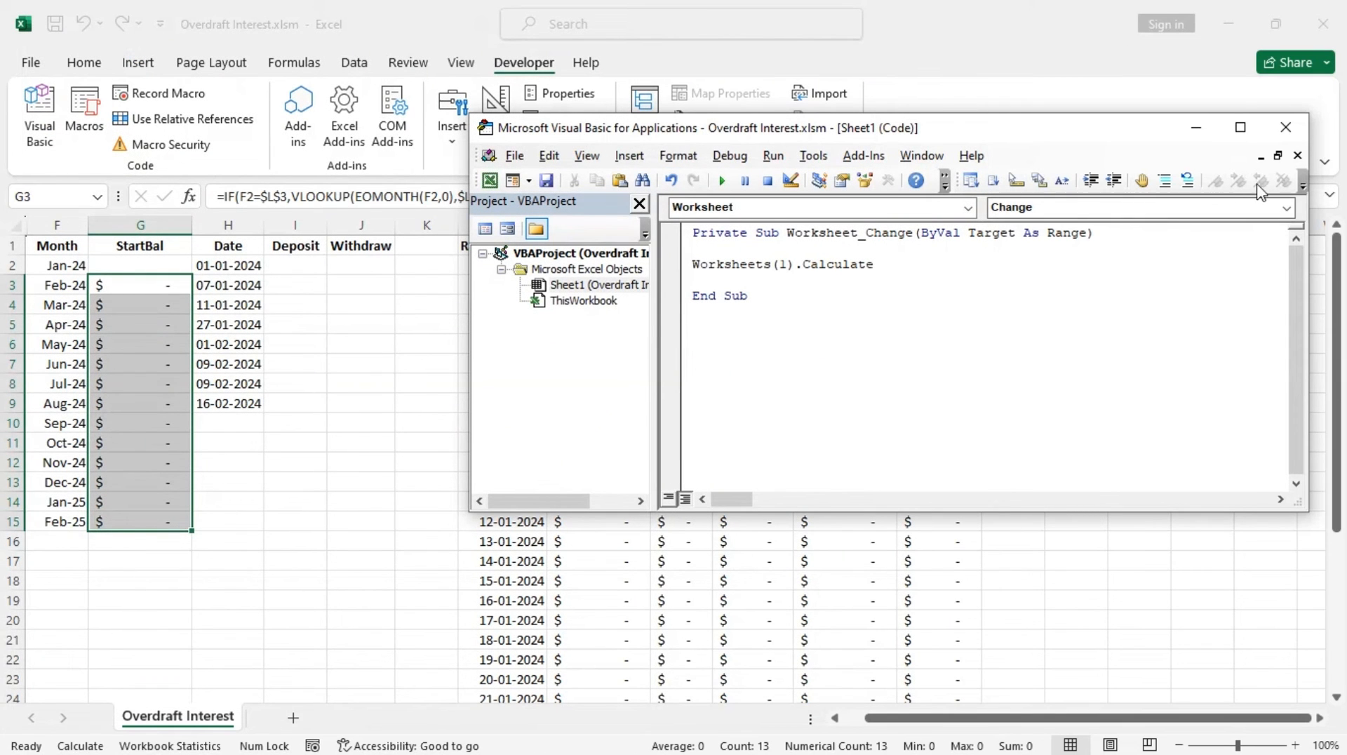
Close the Visual Basic editor and return to the worksheet's transaction cells
left_click(1282, 138)
scroll(398, 466, "down", 7)
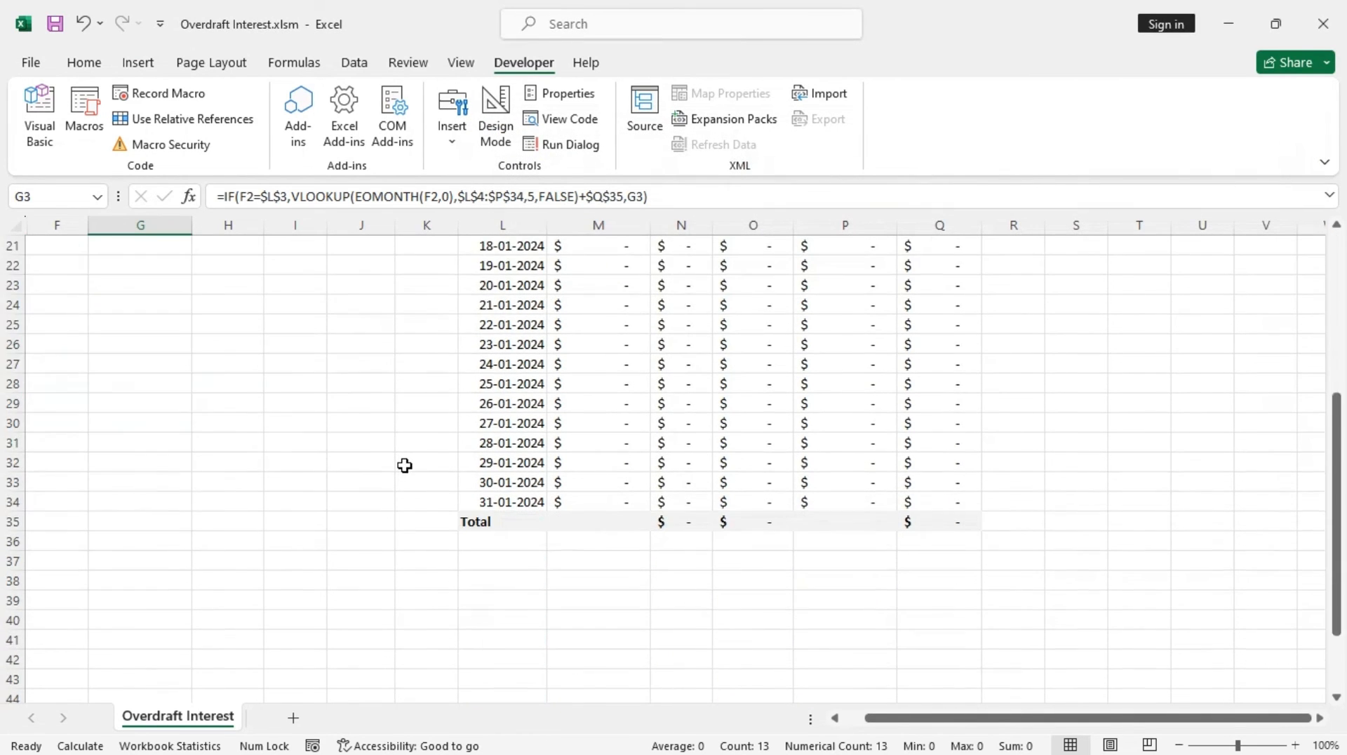
scroll(397, 467, "up", 7)
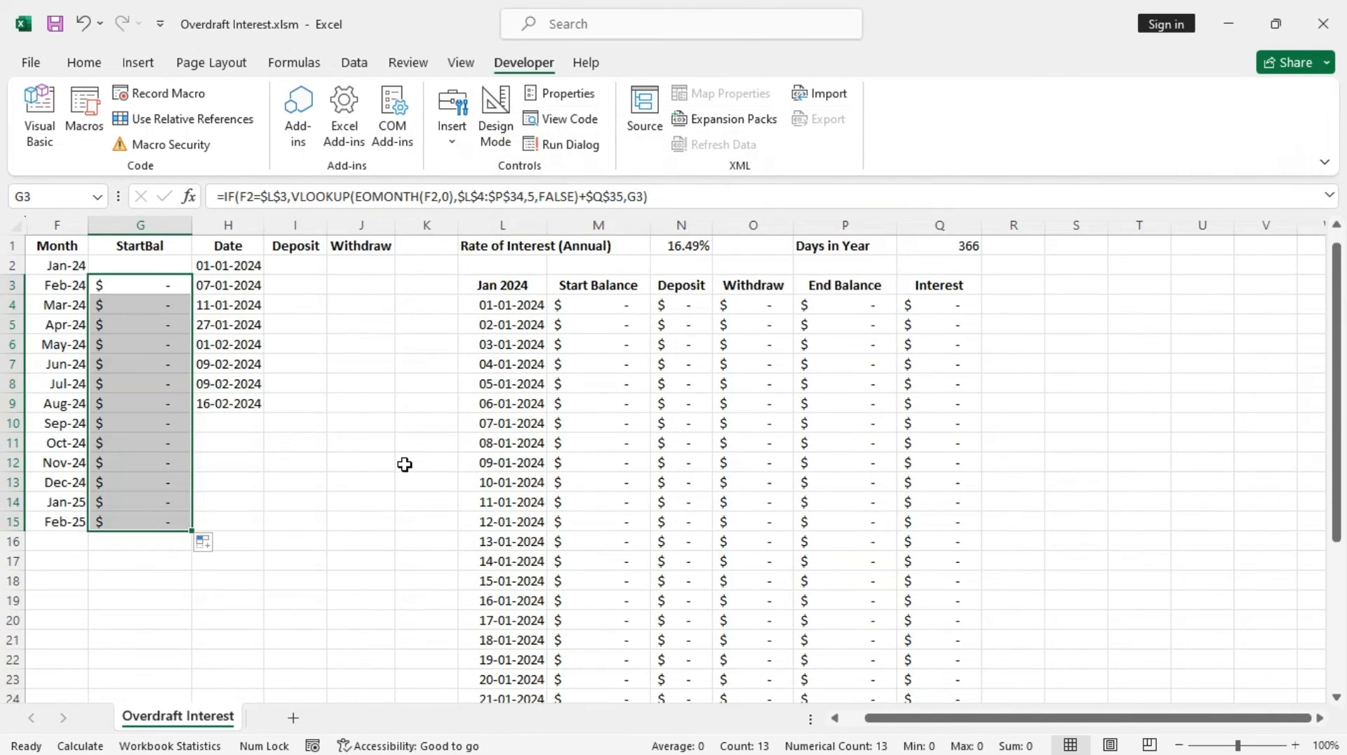
left_click(302, 265)
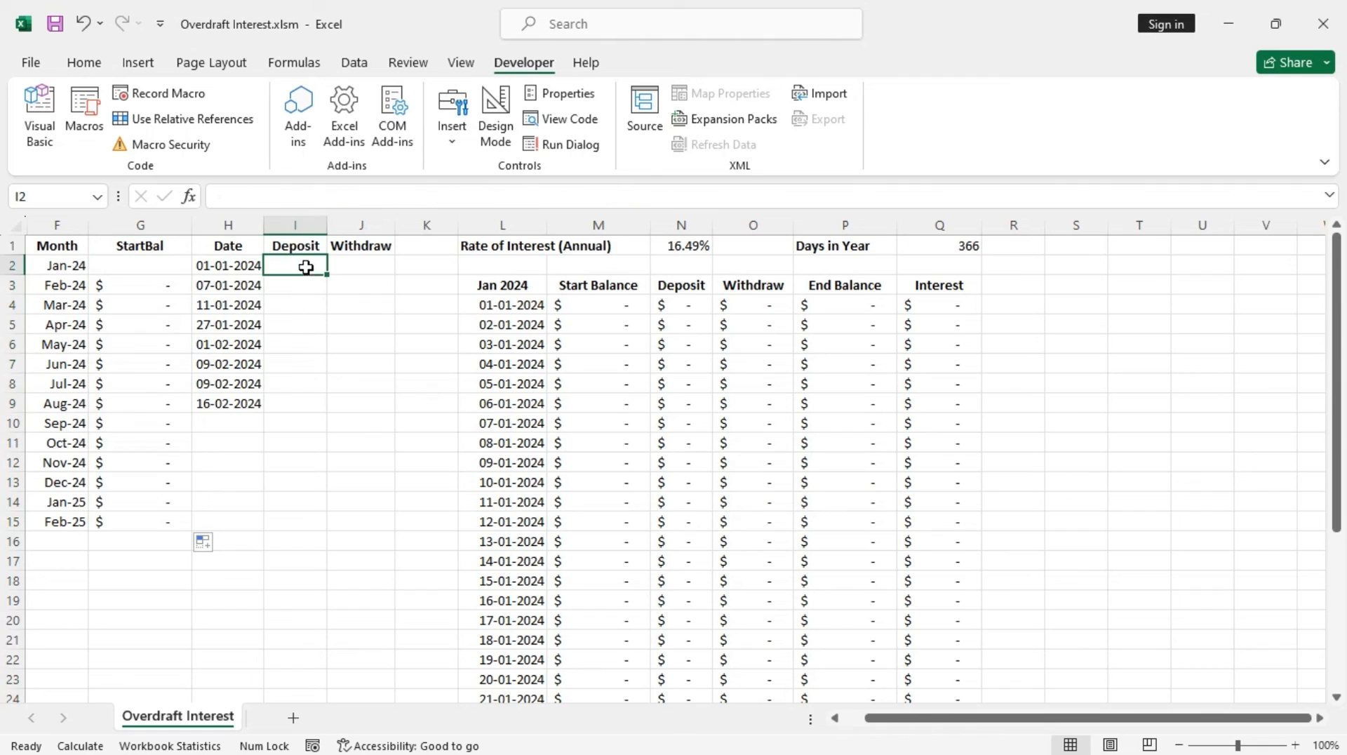
left_click(251, 556)
key("ctrl+Up")
key("Down")
left_click(271, 515)
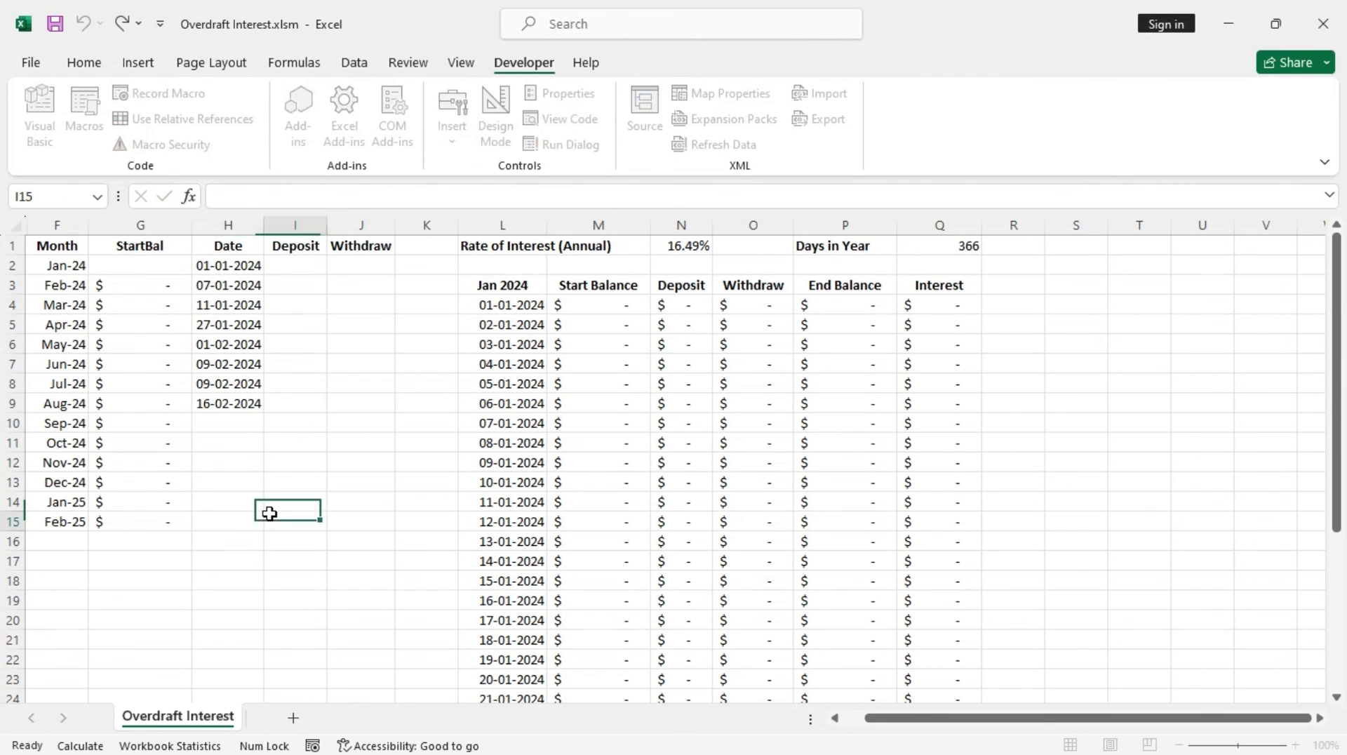
Enter a Jan-24 starting balance of 20 in G2 and a withdrawal of 200 for 01-01-2024
left_click(146, 268)
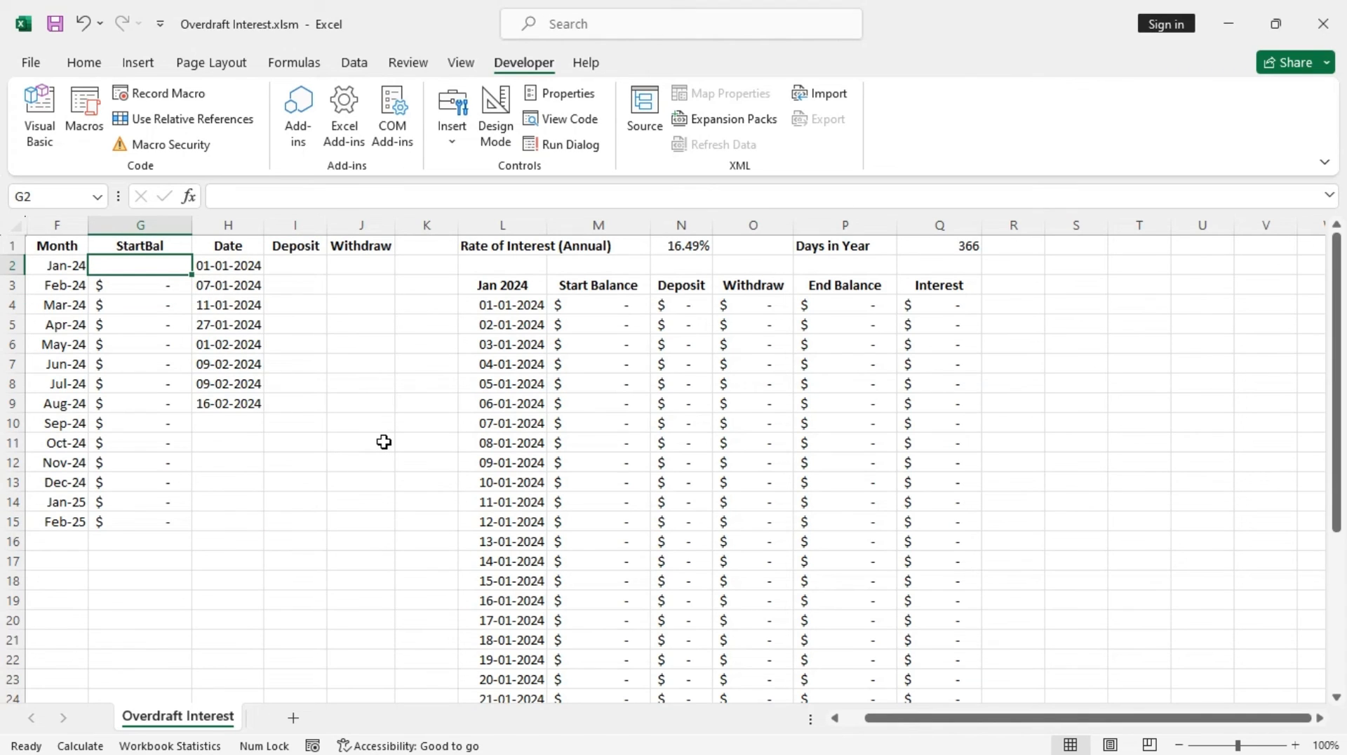
type("20")
key("Tab")
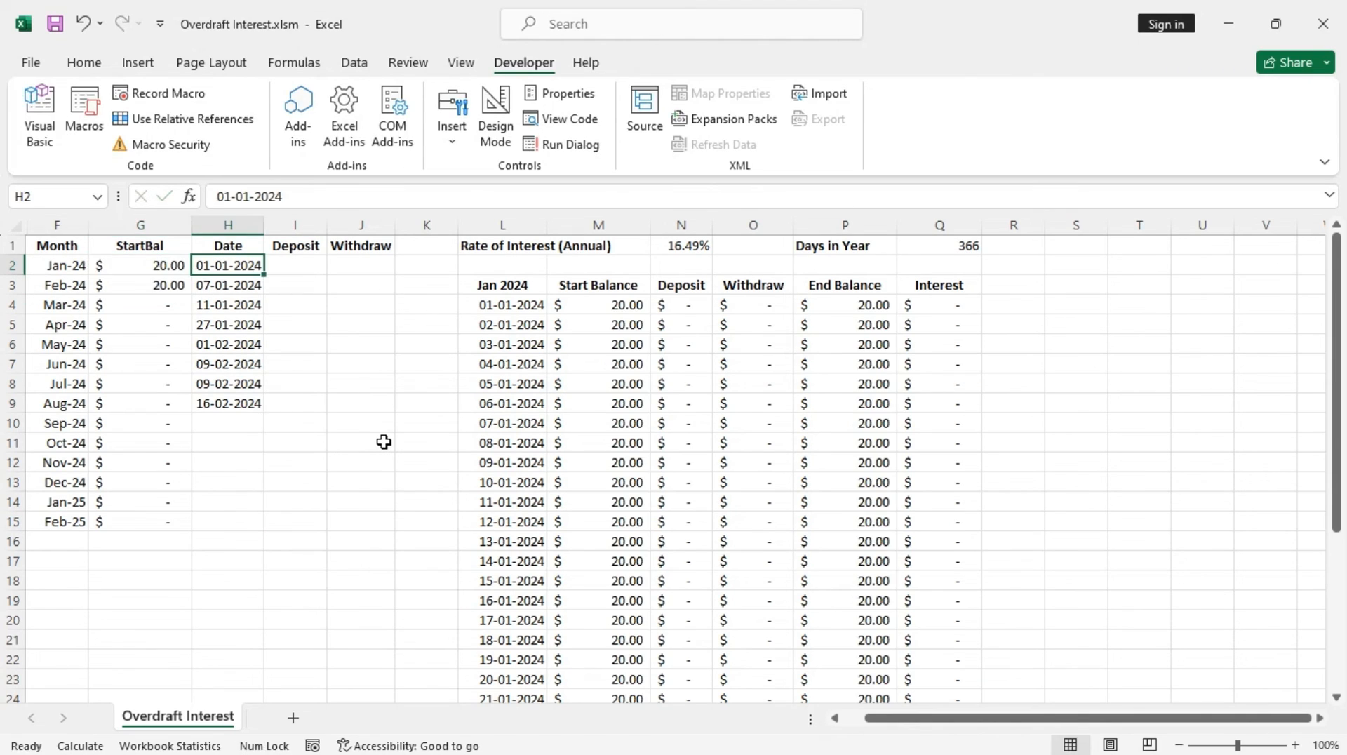
key("Tab")
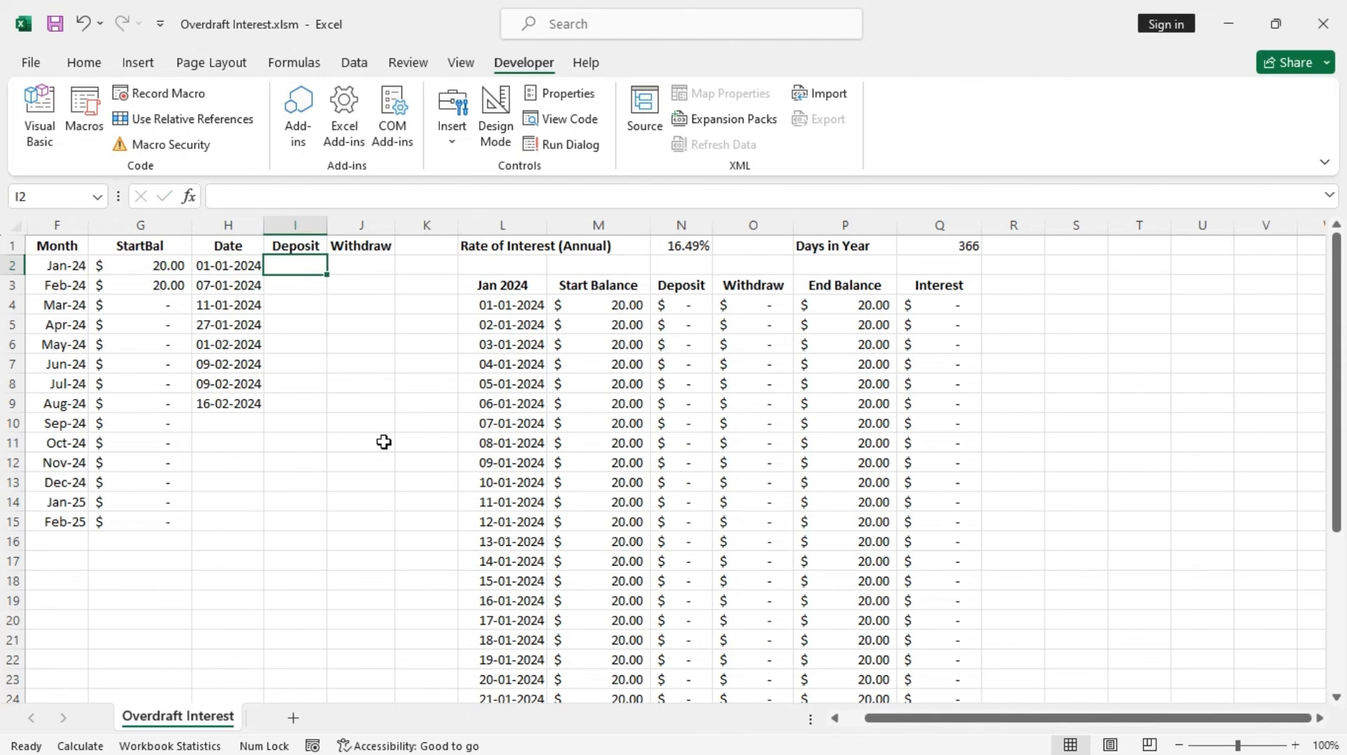
key("Tab")
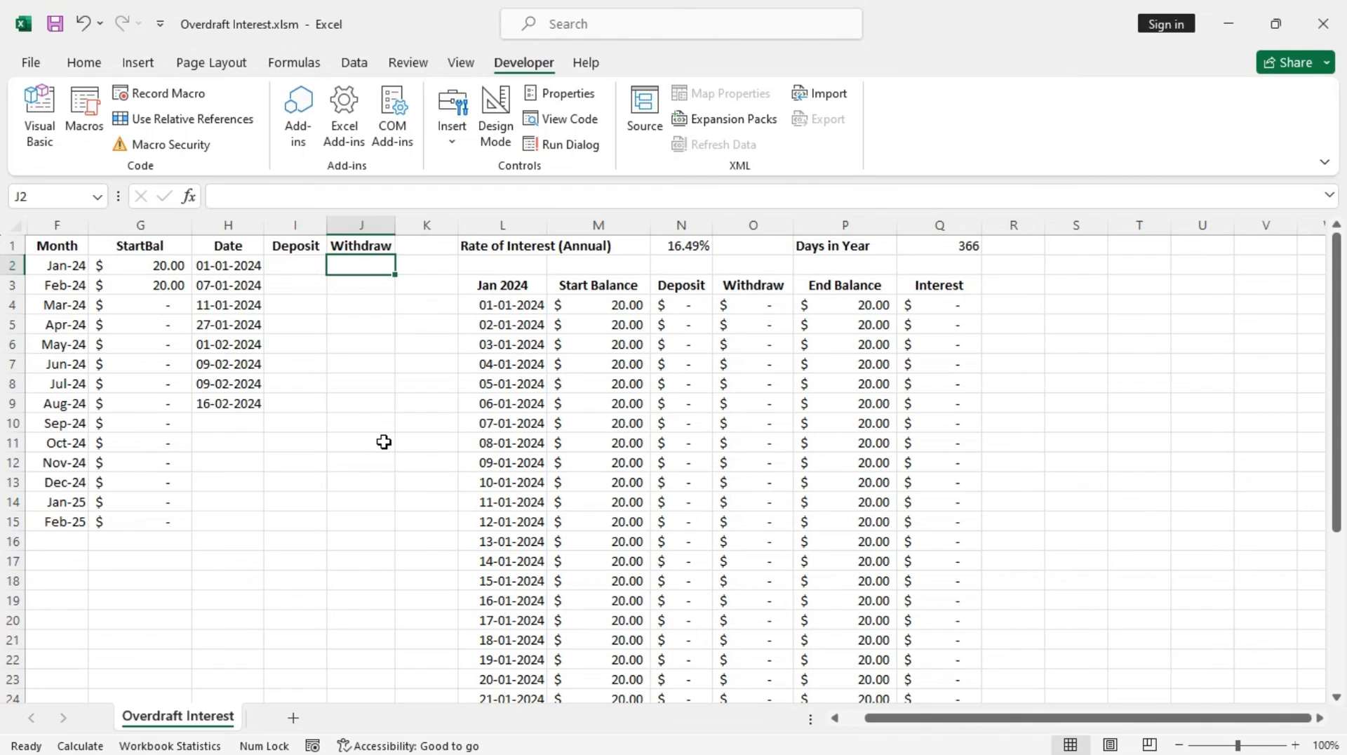
type("200")
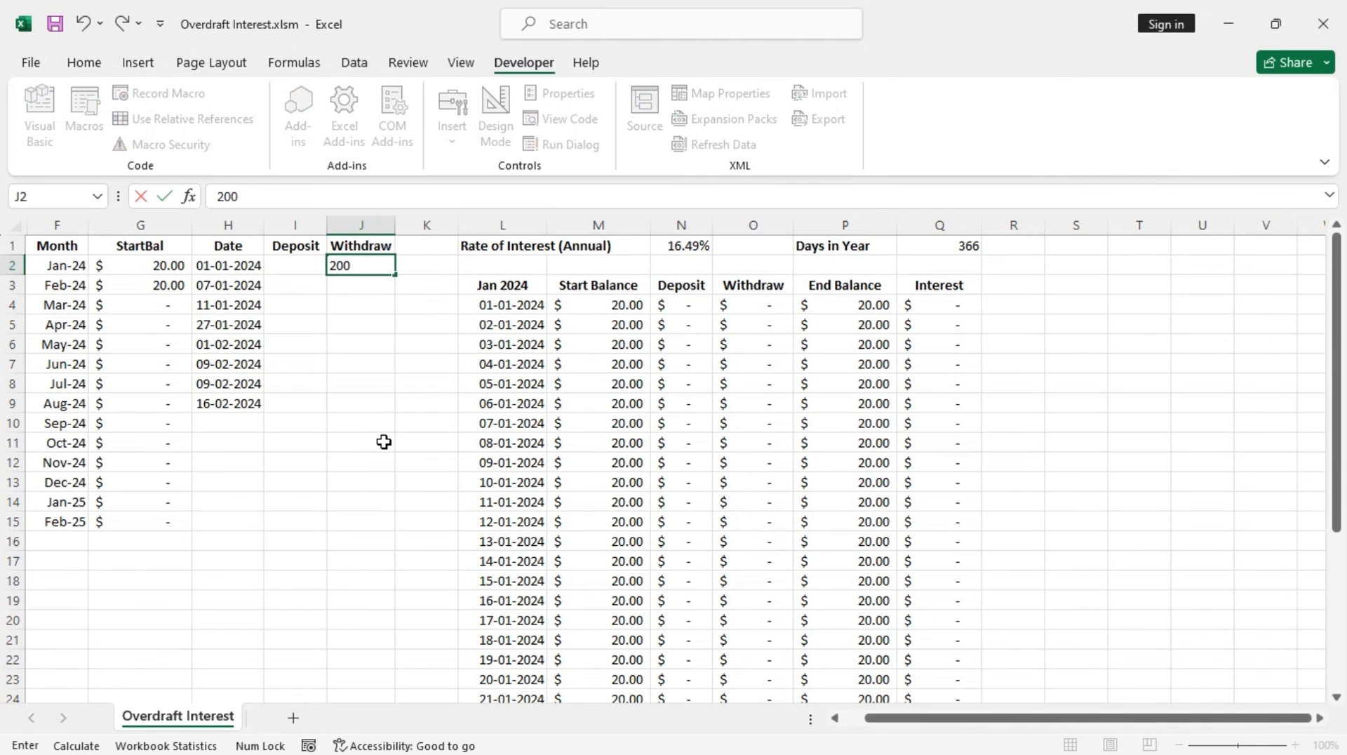
key("Return")
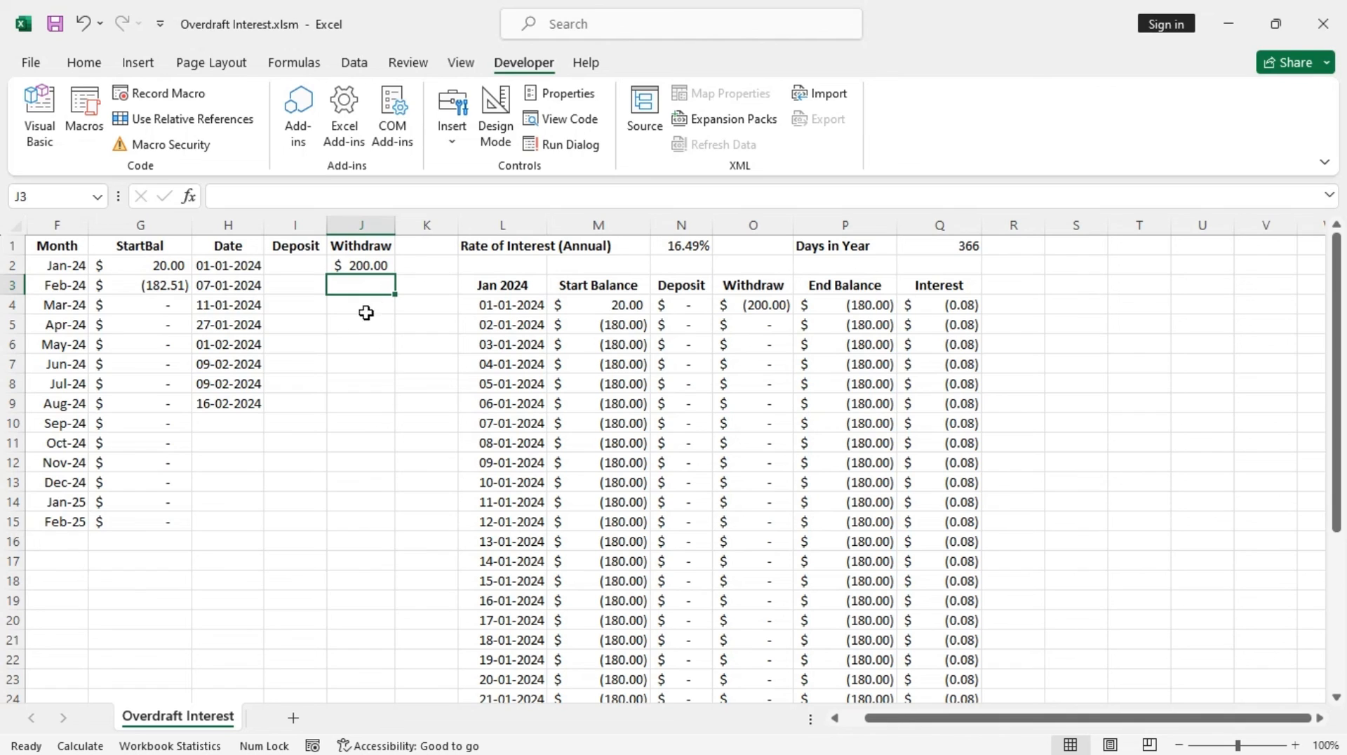
Enter a deposit of 50 for 27-01-2024 and a withdrawal of 150 for 09-02-2024, then check the table totals
left_click(314, 326)
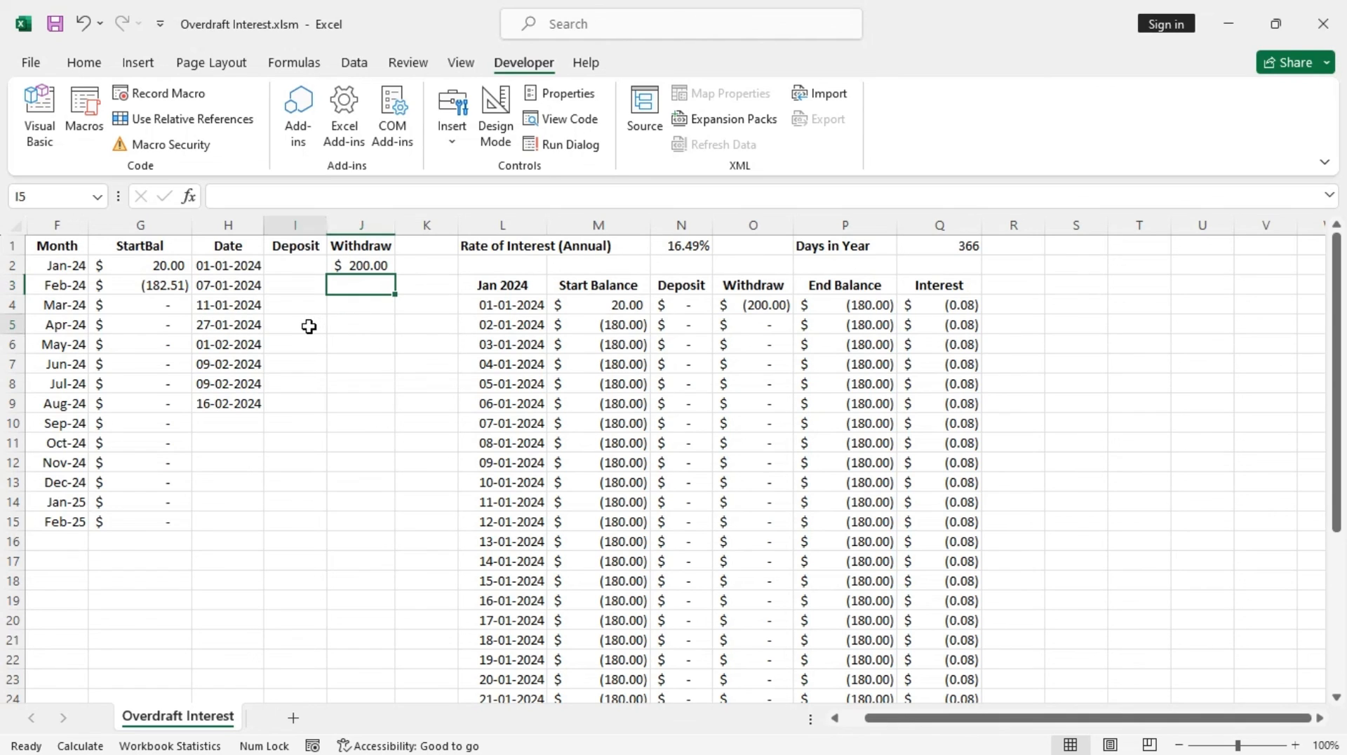
type("50")
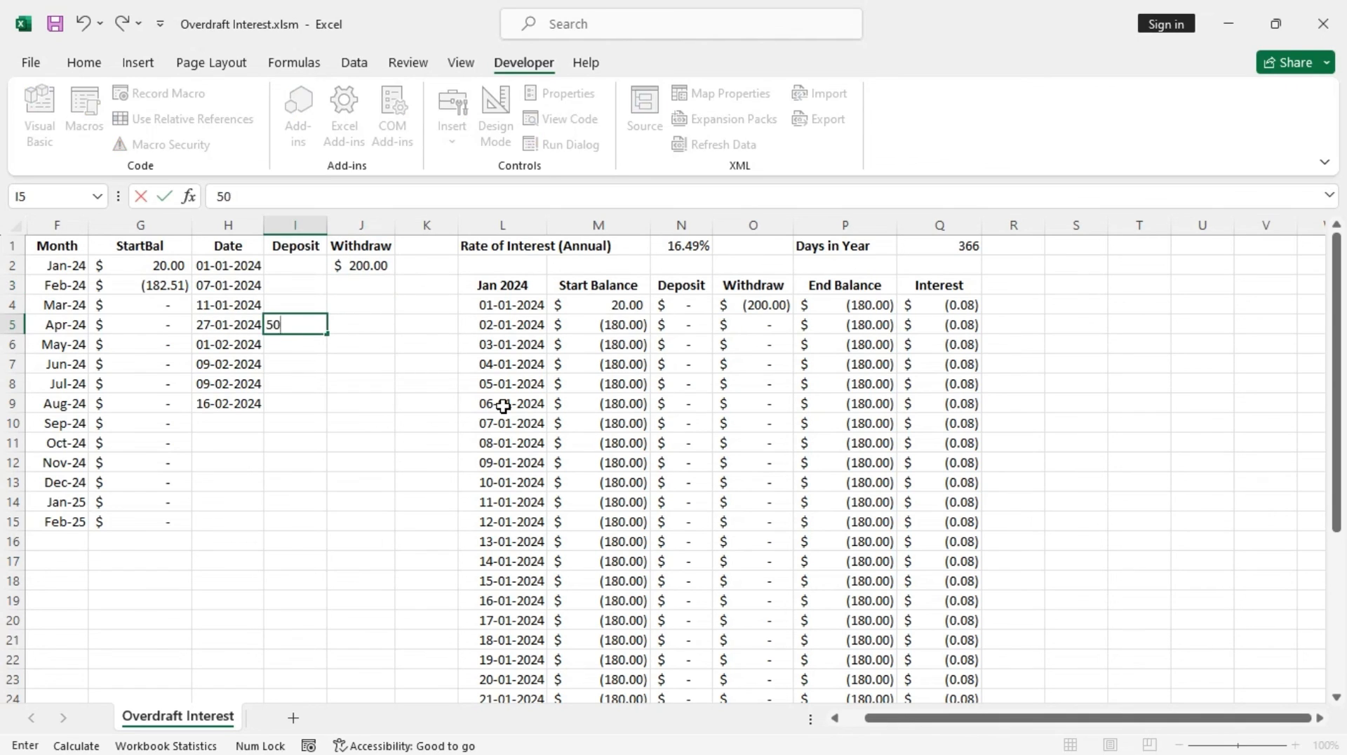
key("Return")
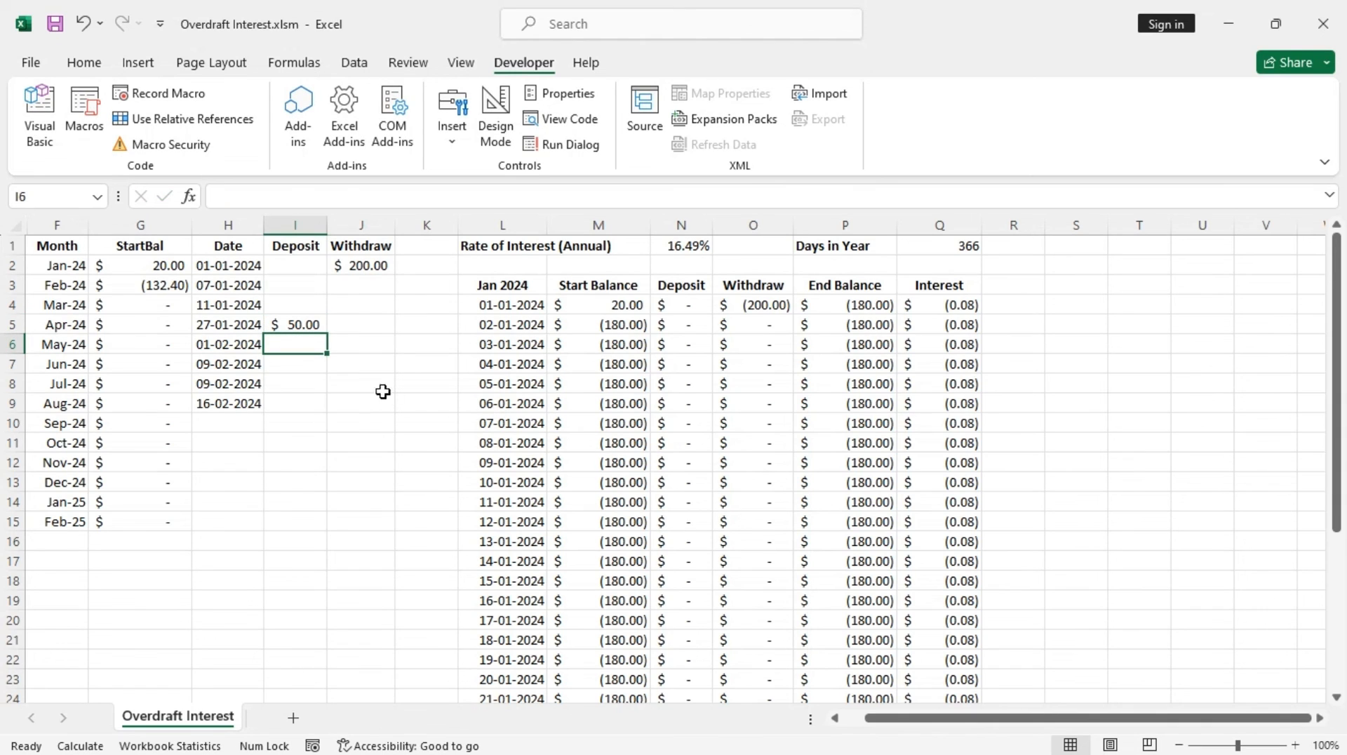
left_click(369, 372)
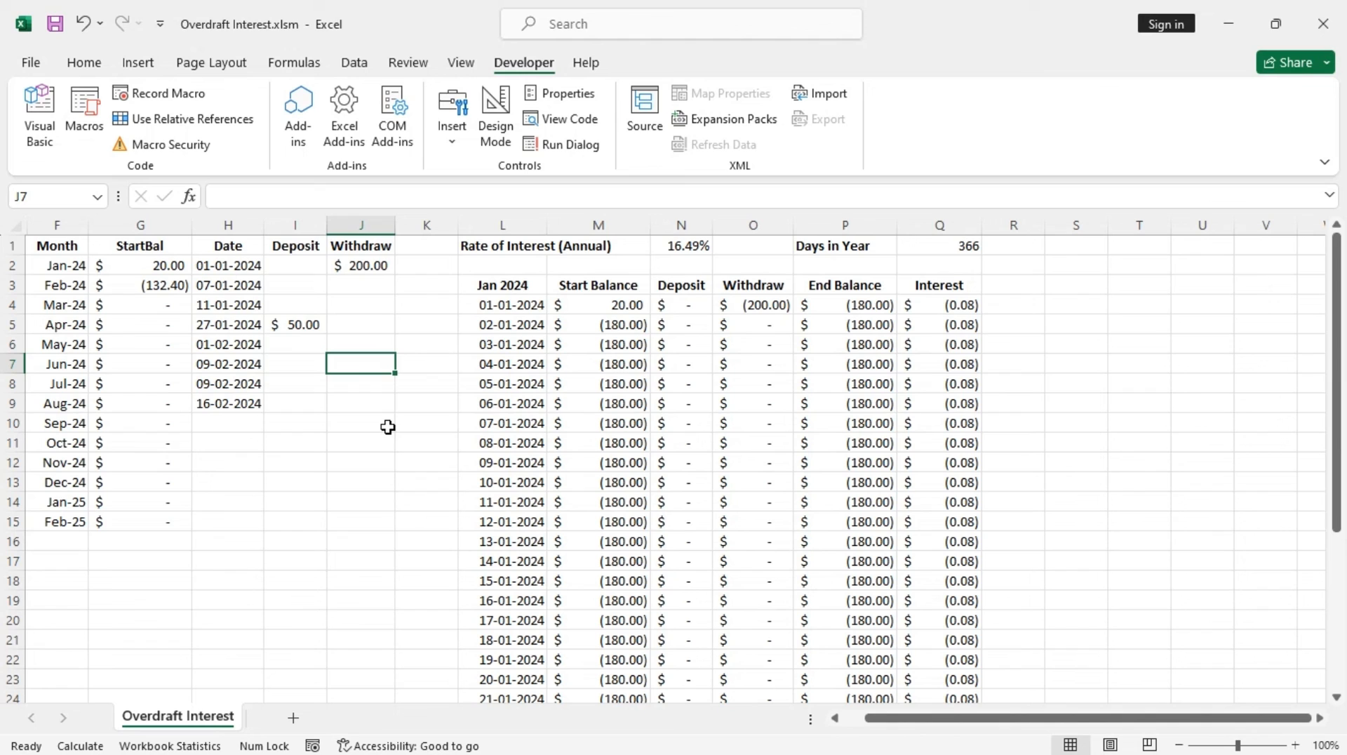
type("150")
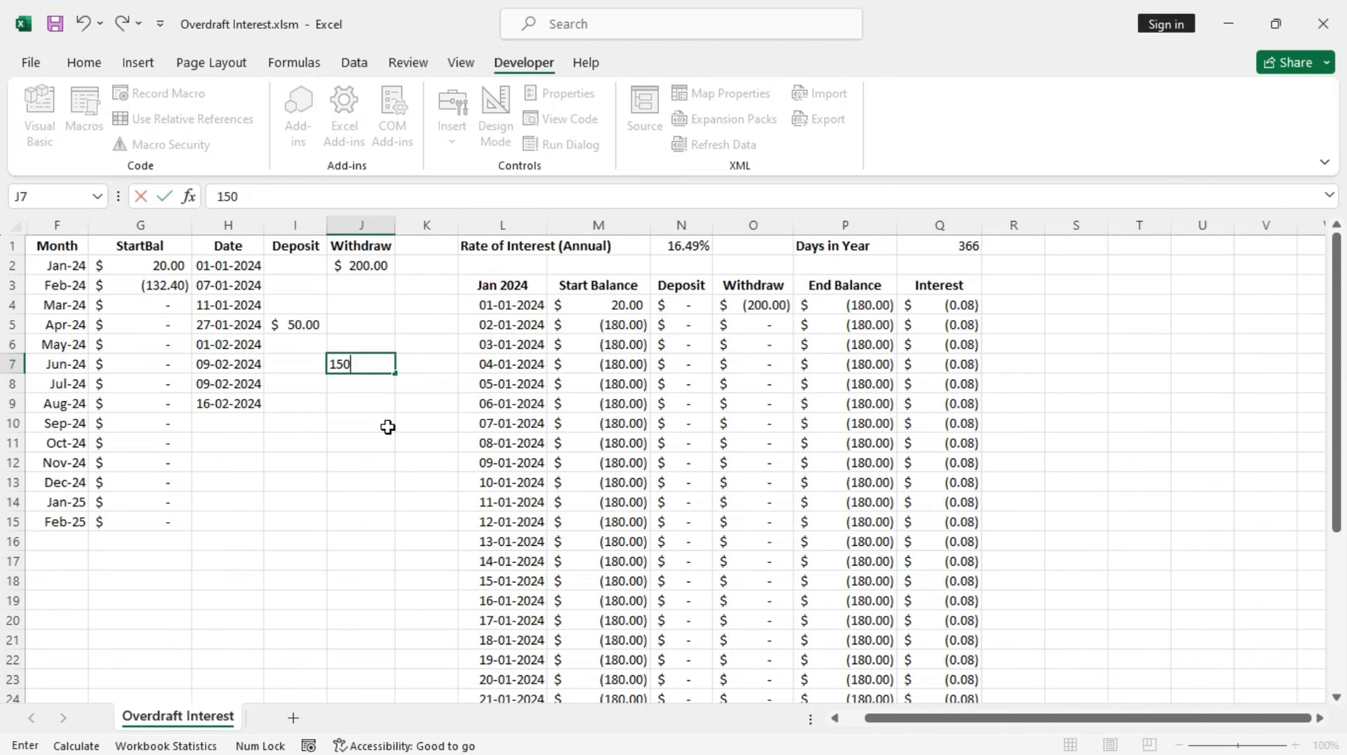
key("Return")
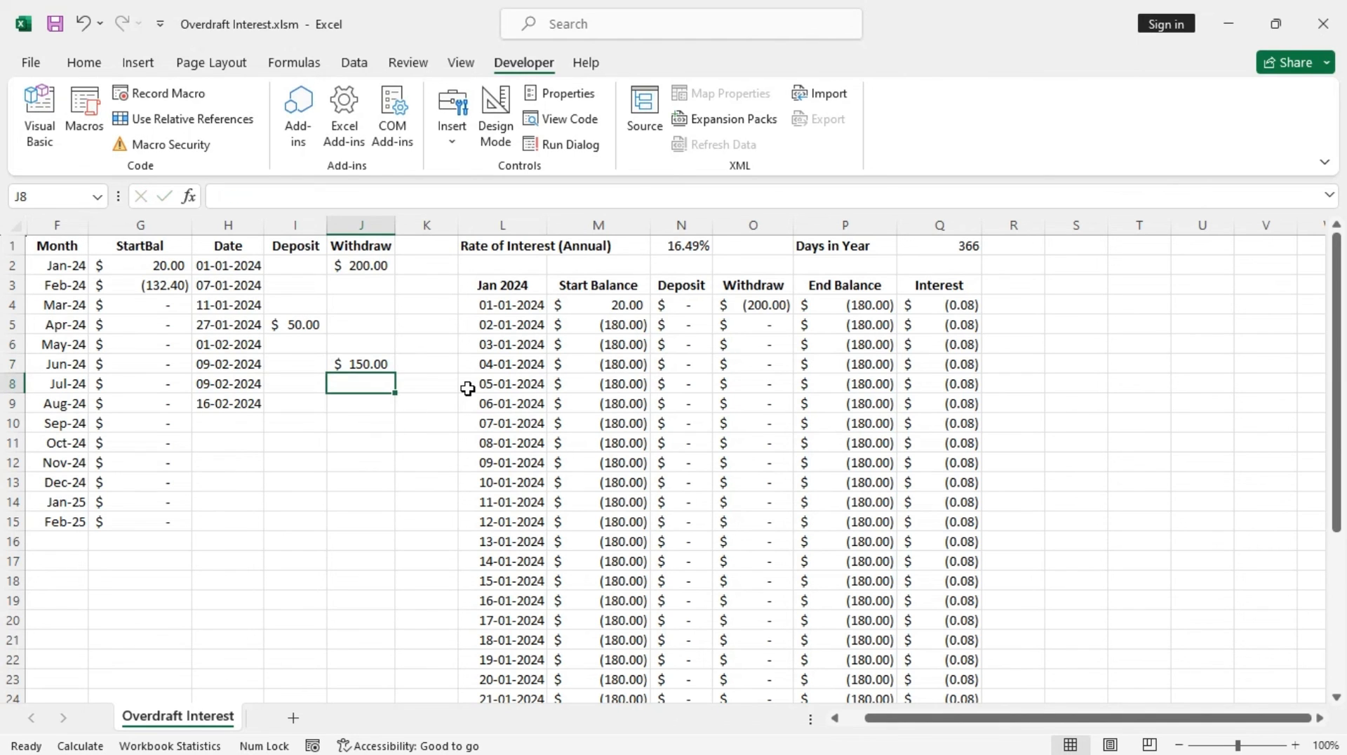
scroll(772, 442, "down", 7)
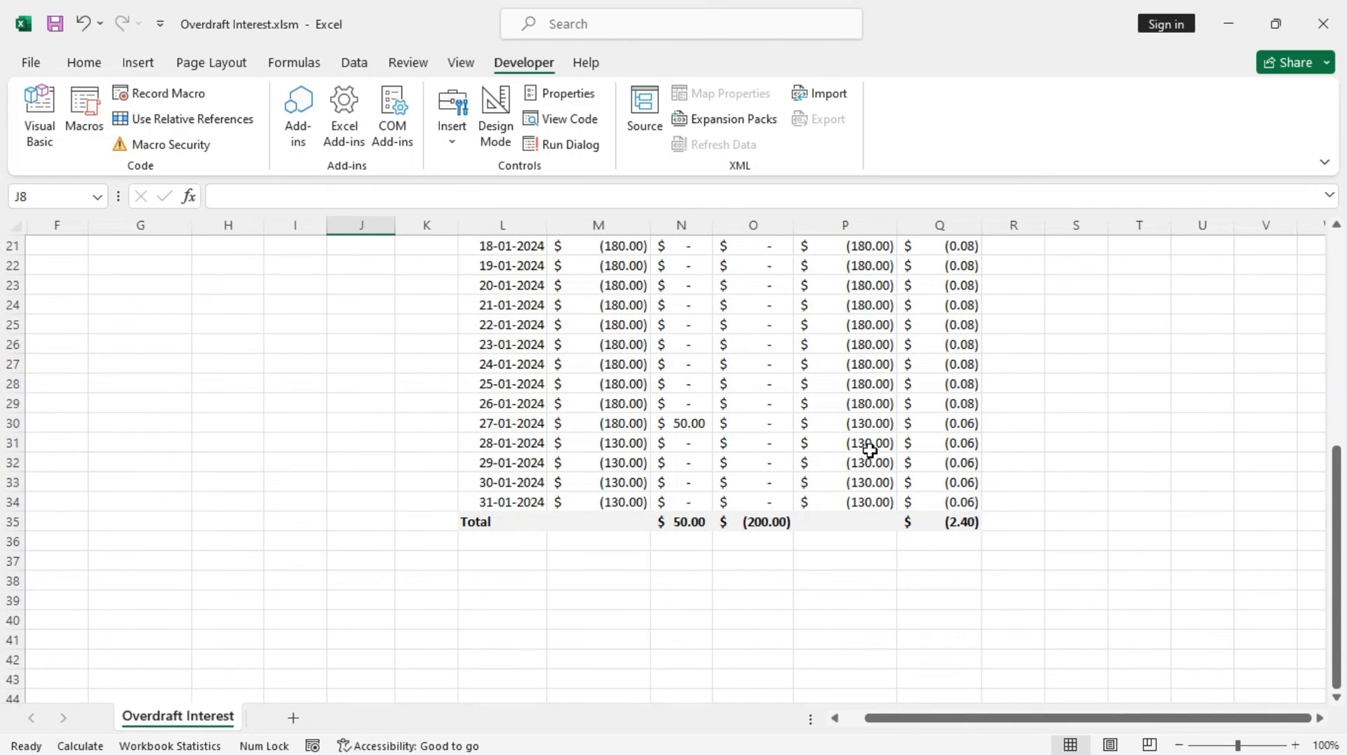
scroll(899, 445, "up", 7)
scroll(900, 446, "down", 10)
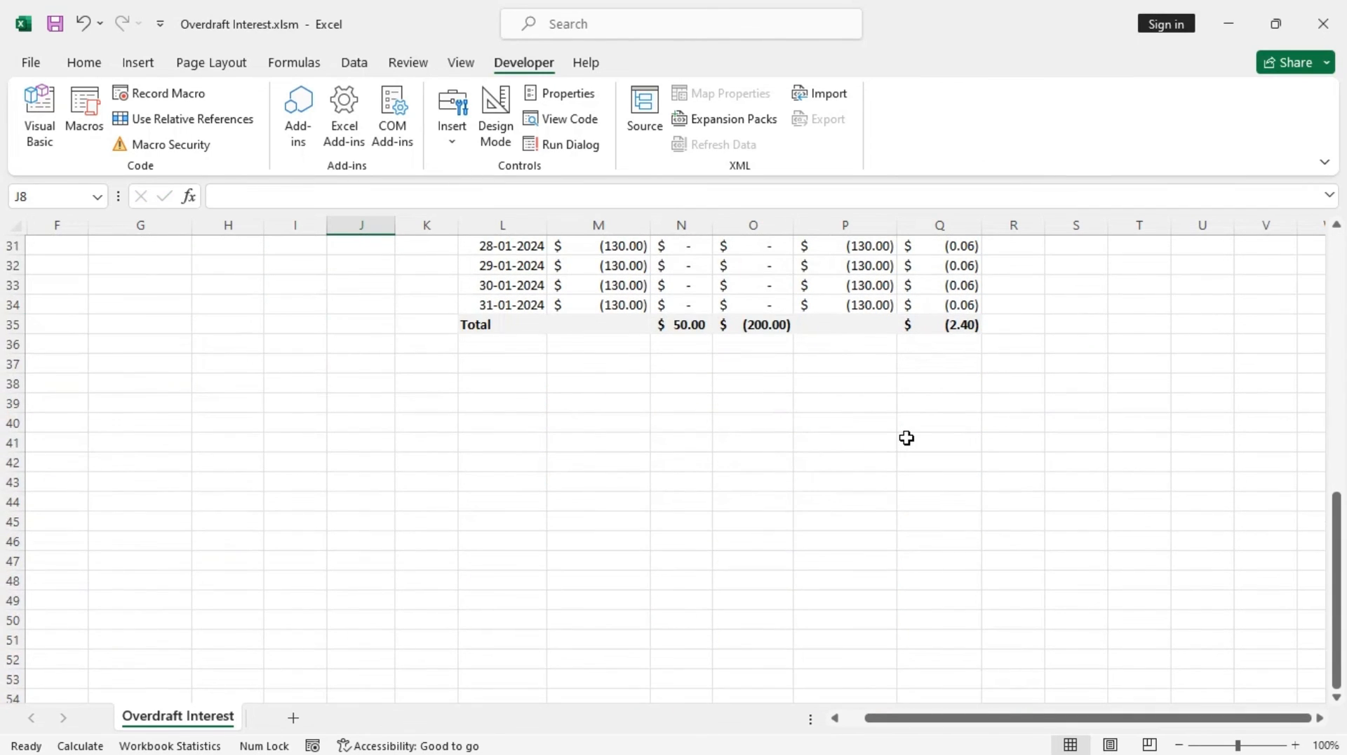
scroll(900, 447, "up", 3)
scroll(804, 460, "up", 7)
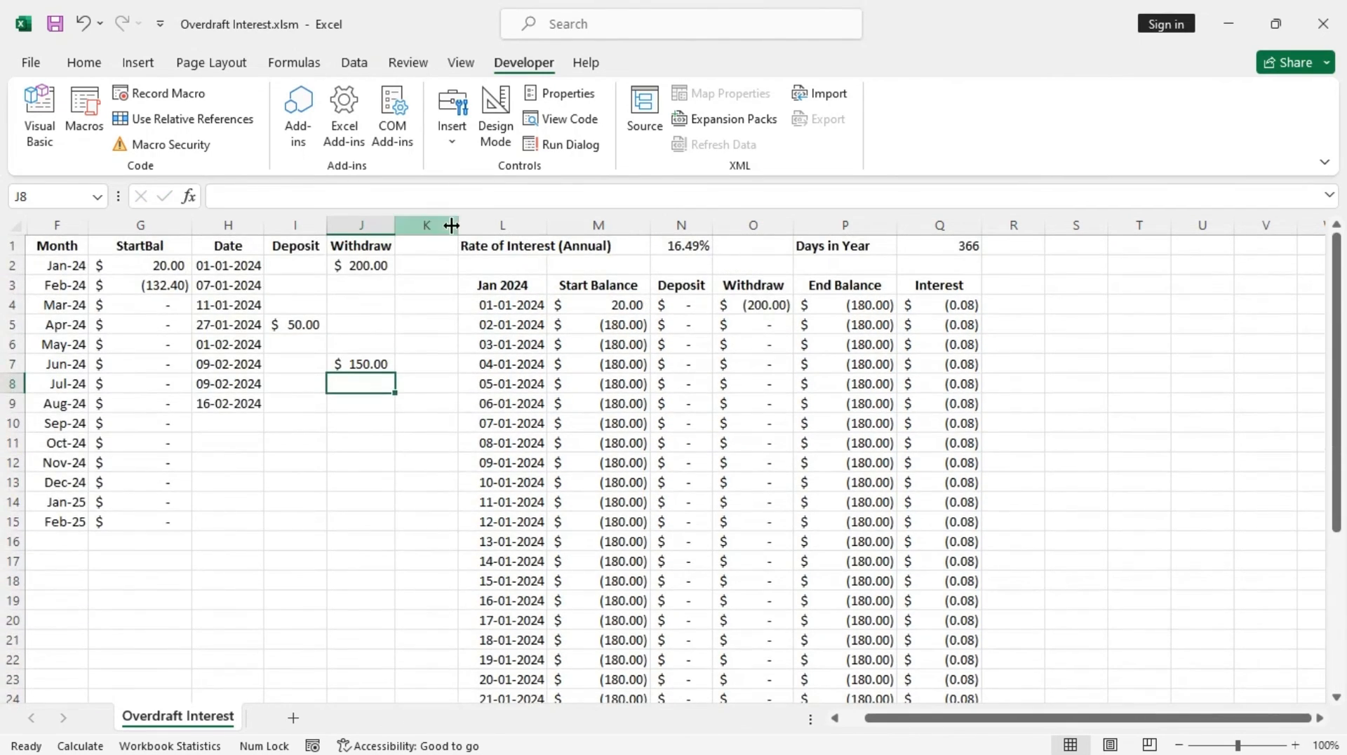
Switch the month selector in L3 to Feb-24 and review the recalculated daily table and totals
left_click_drag(506, 224, 938, 245)
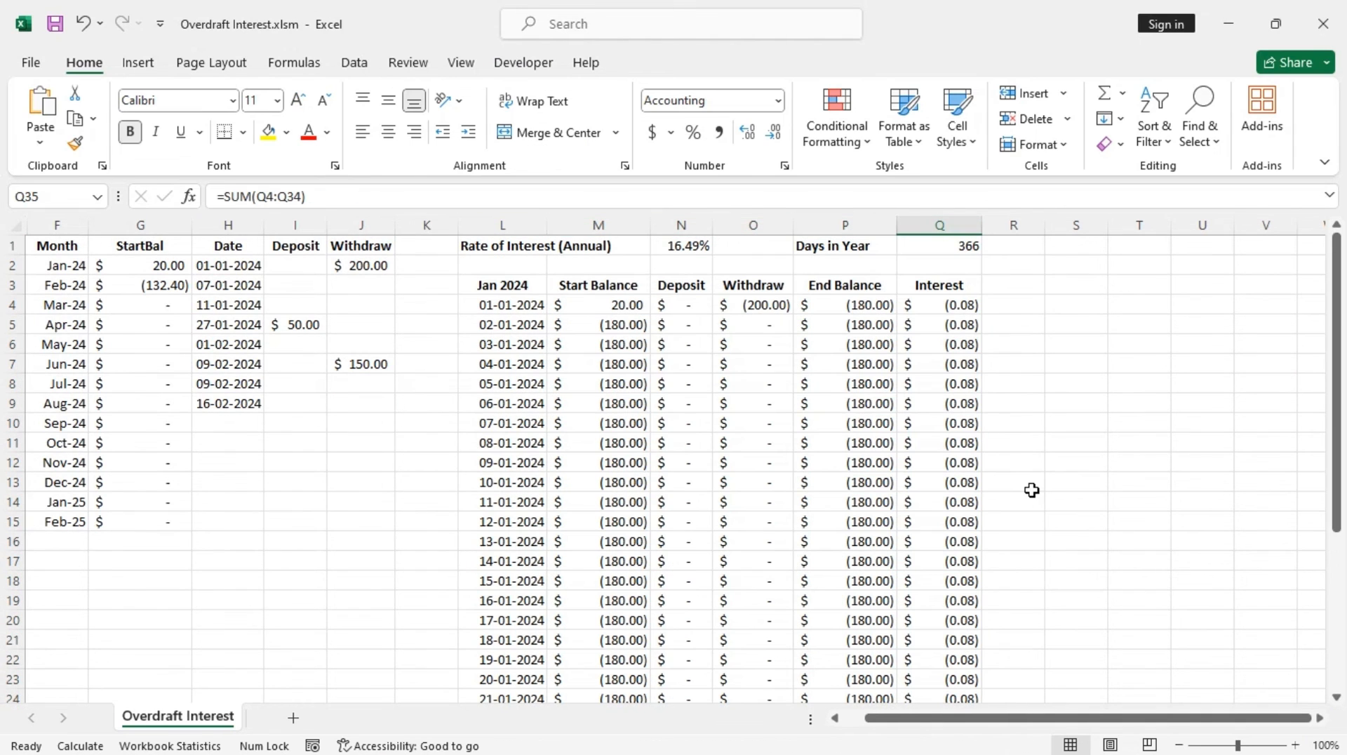
left_click(521, 285)
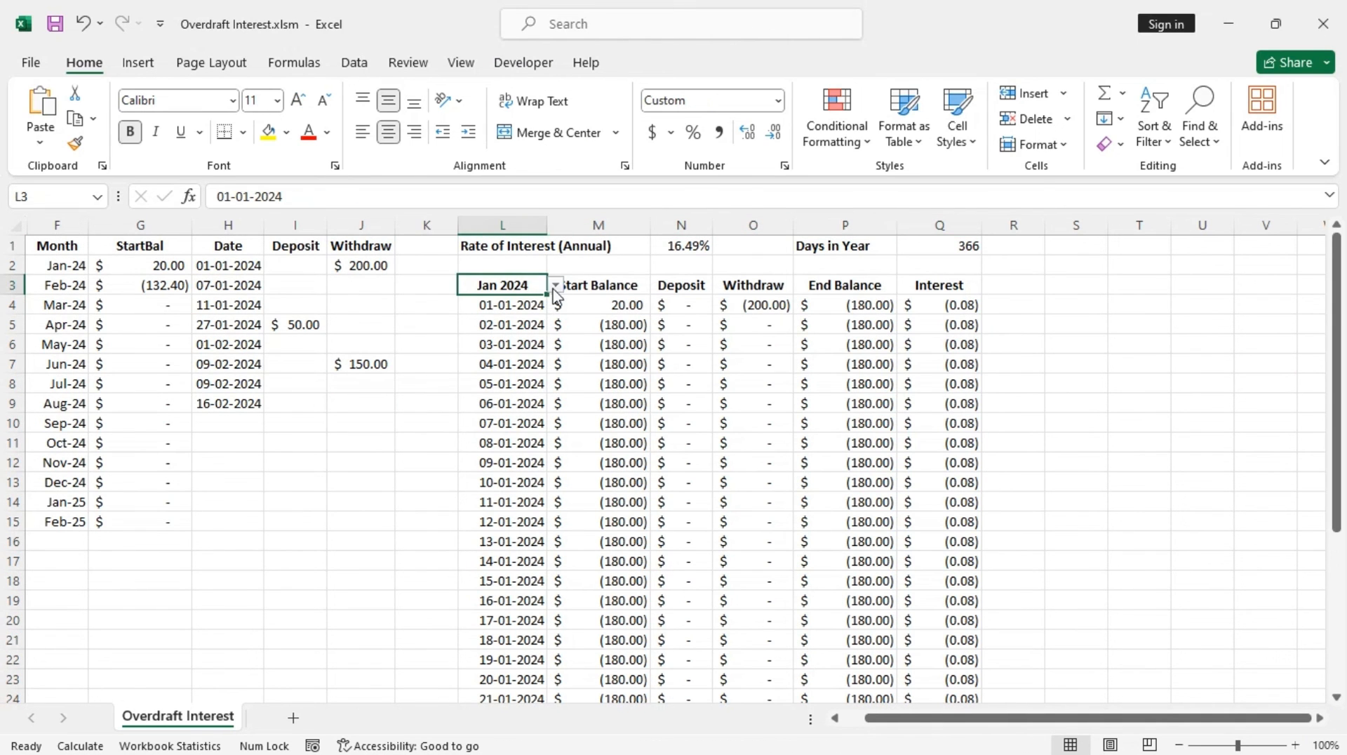
left_click(555, 286)
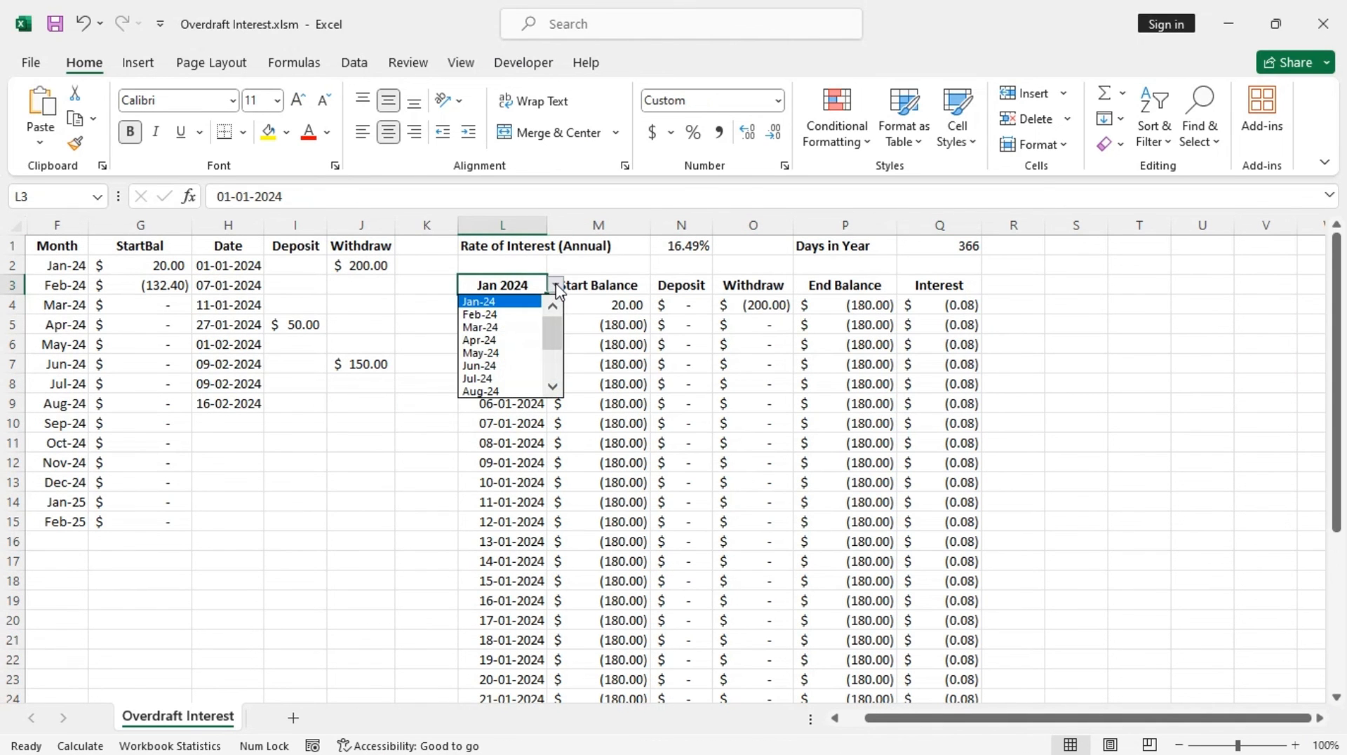
left_click(527, 315)
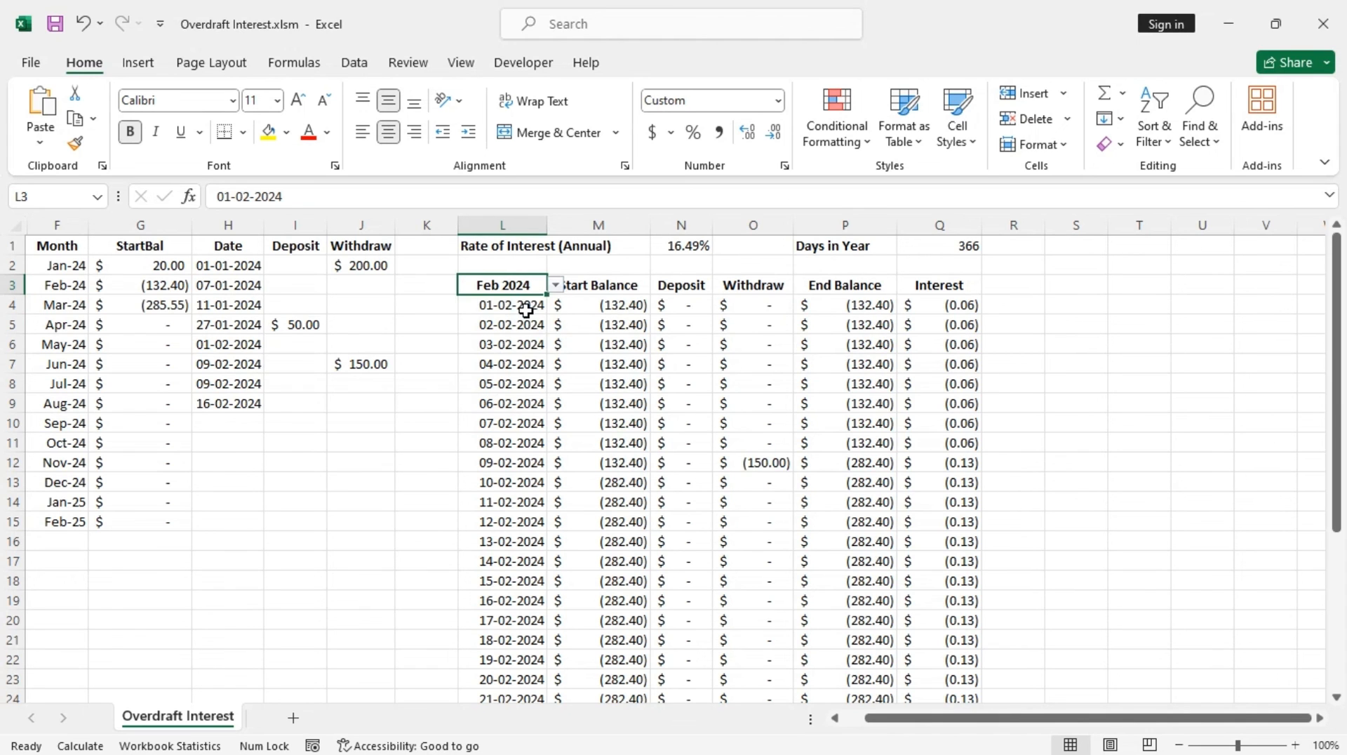
scroll(589, 460, "down", 7)
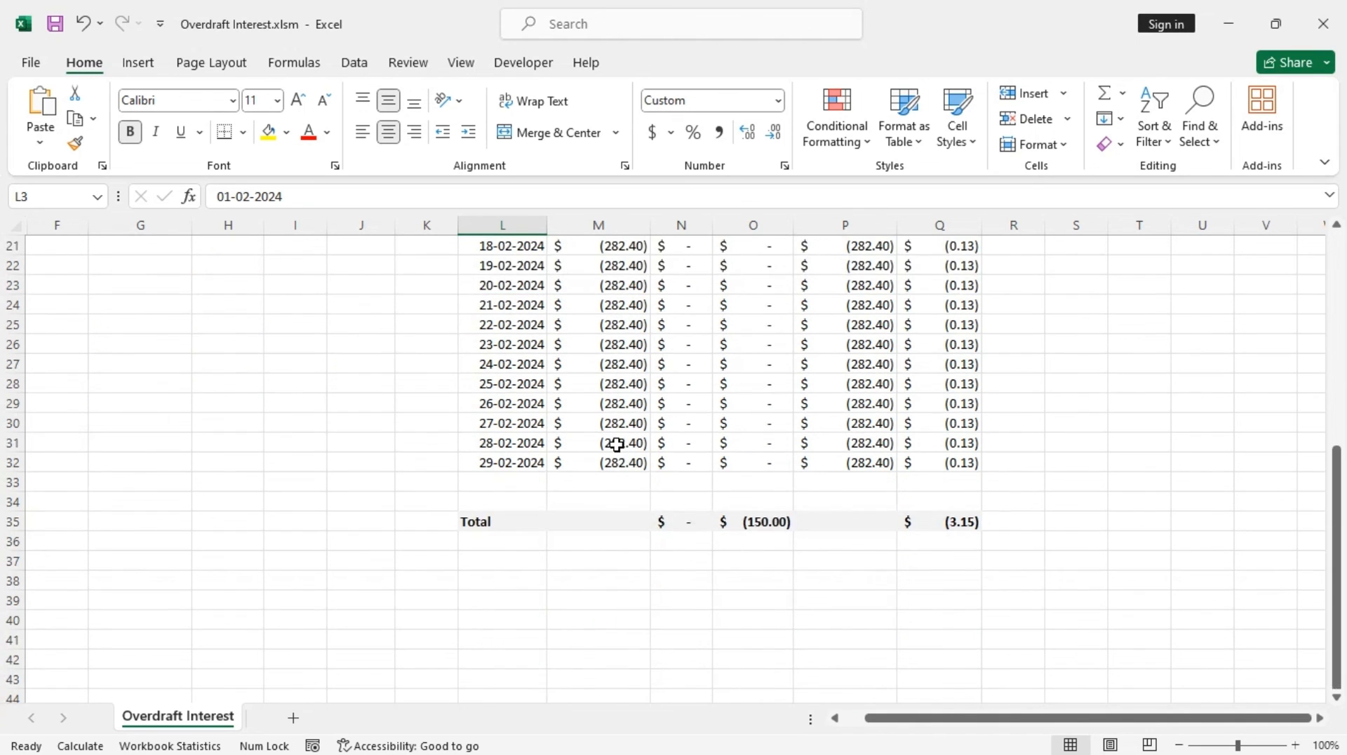
scroll(616, 444, "up", 6)
scroll(615, 444, "down", 6)
scroll(677, 528, "up", 7)
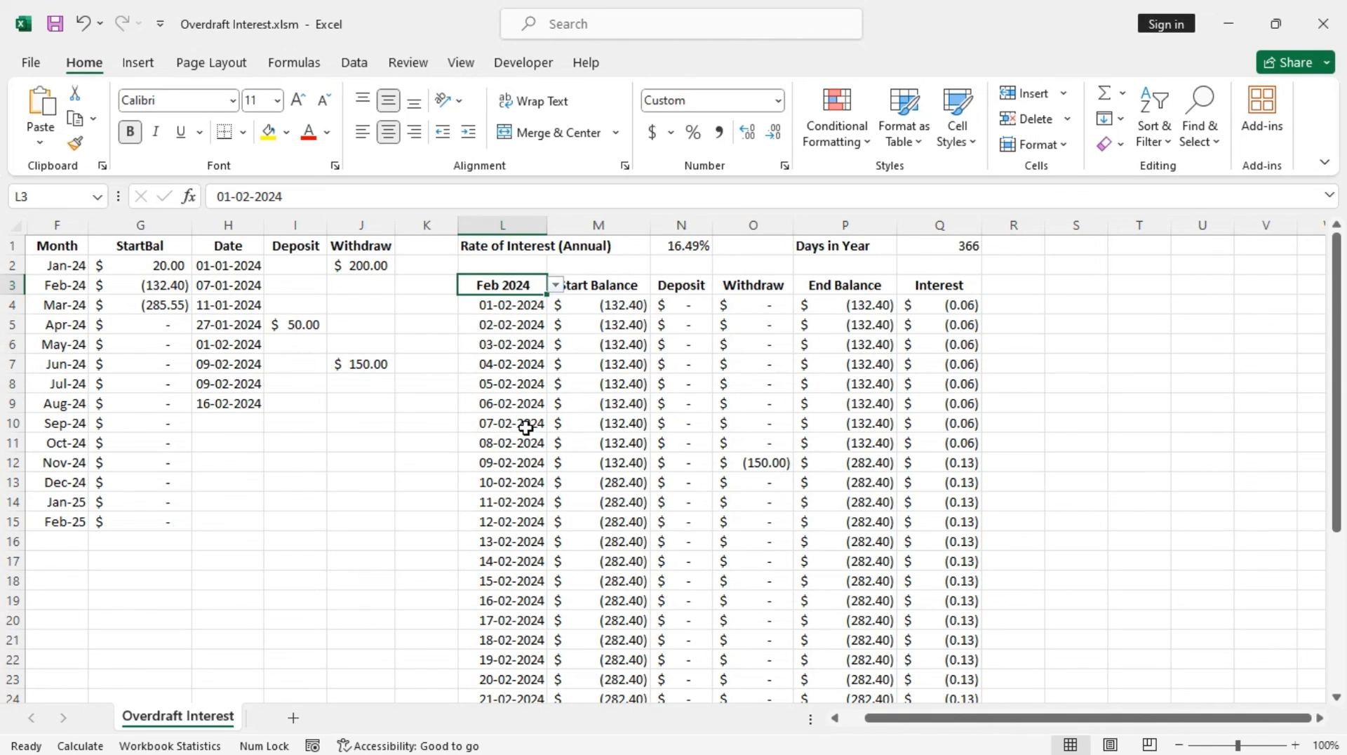
scroll(484, 439, "down", 3)
scroll(476, 438, "up", 3)
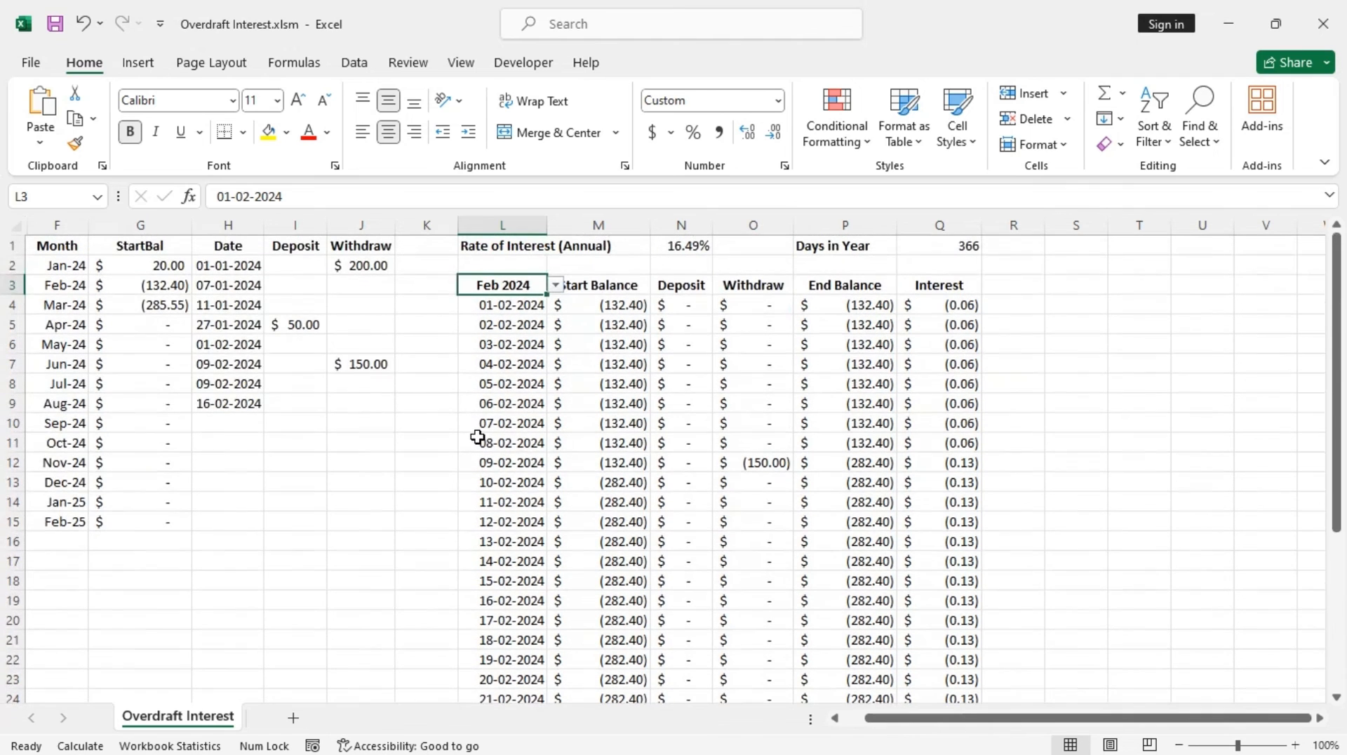